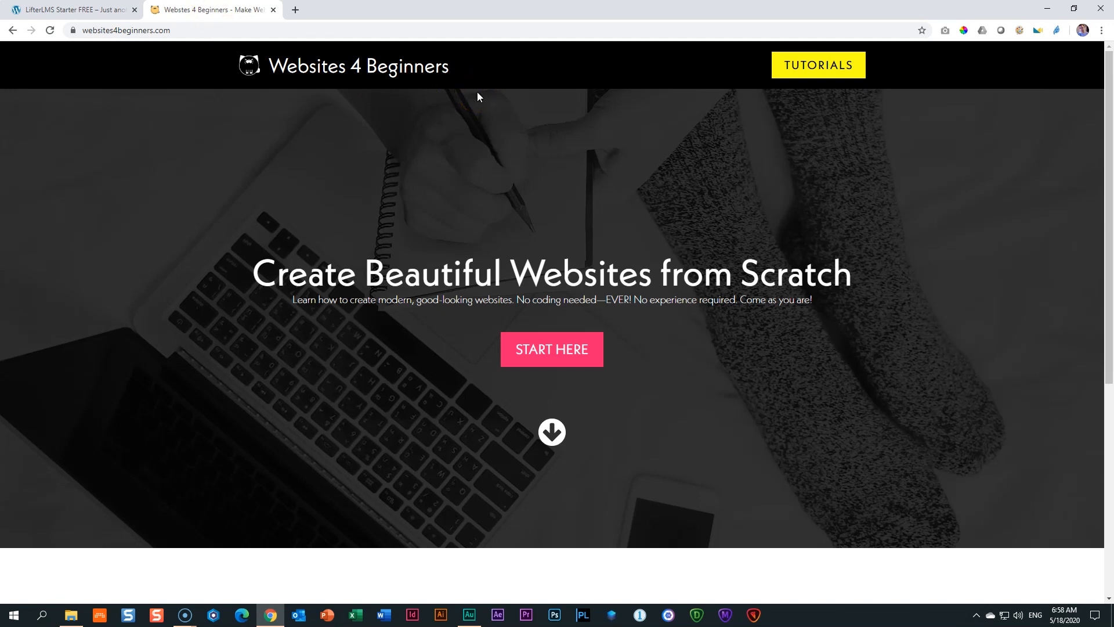
Open the LifterLMS tutorial page on the Websites 4 Beginners site and look over its introduction and video.
{"action": "left_click", "coordinate": [841, 72]}
{"action": "left_click", "coordinate": [485, 226]}
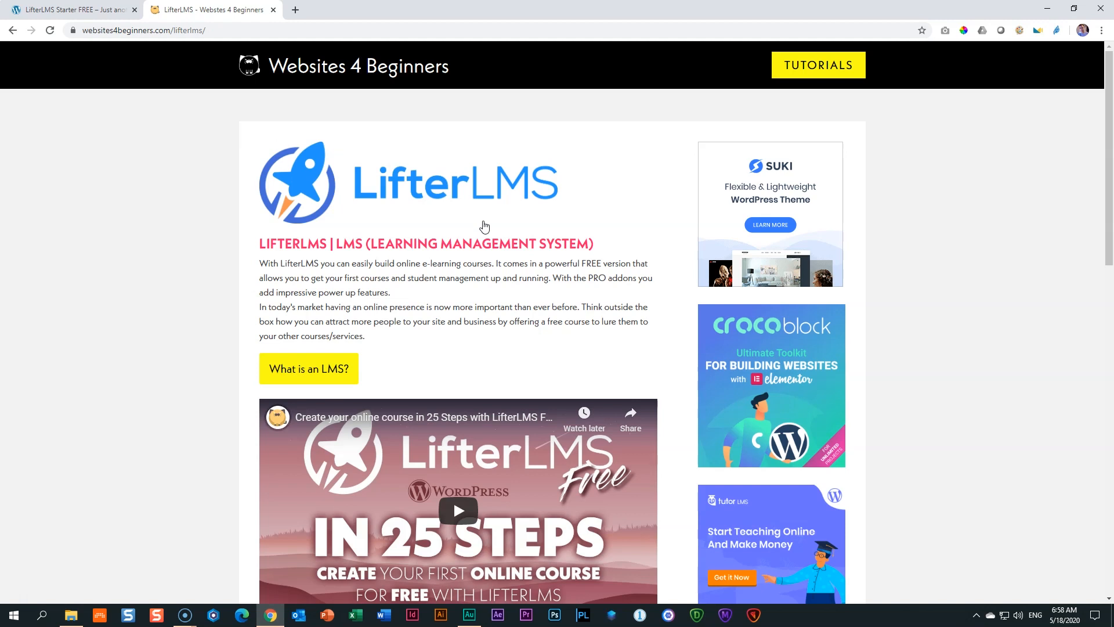
{"action": "scroll", "coordinate": [441, 261], "scroll_direction": "down", "scroll_amount": 1}
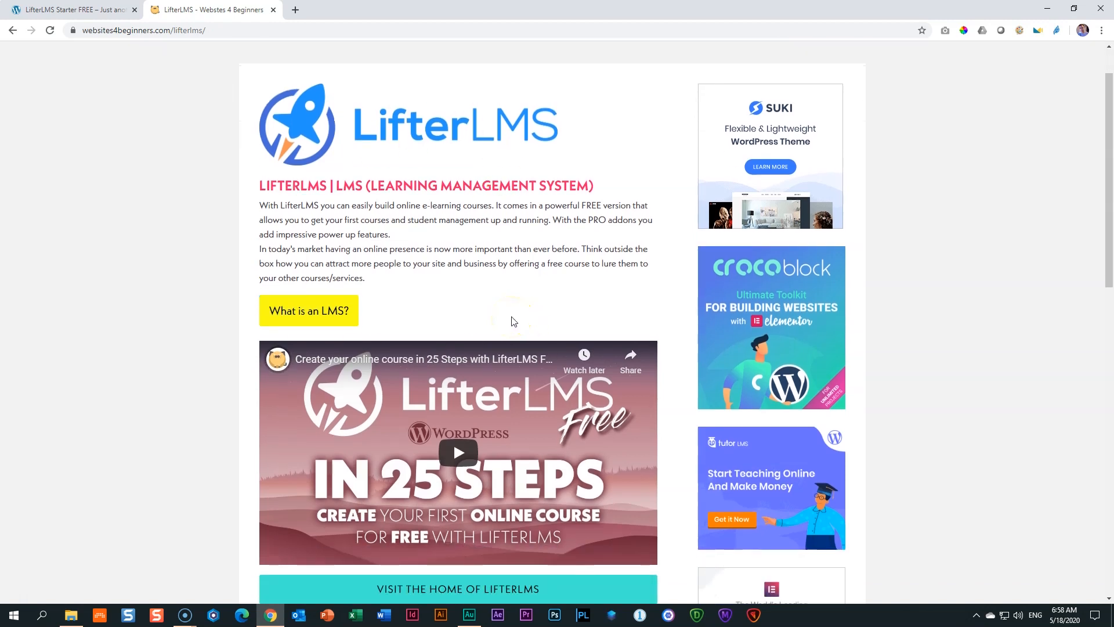
{"action": "scroll", "coordinate": [512, 321], "scroll_direction": "up", "scroll_amount": 1}
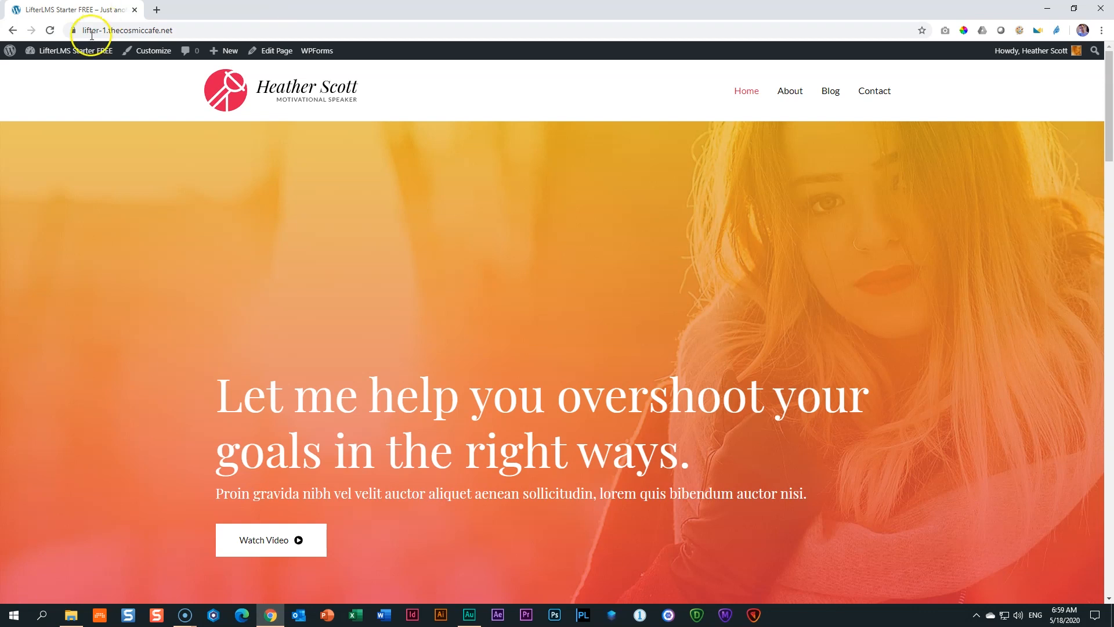
From the WordPress dashboard of the LifterLMS Starter FREE site, open the course "Find A New You" for editing.
{"action": "left_click", "coordinate": [83, 55]}
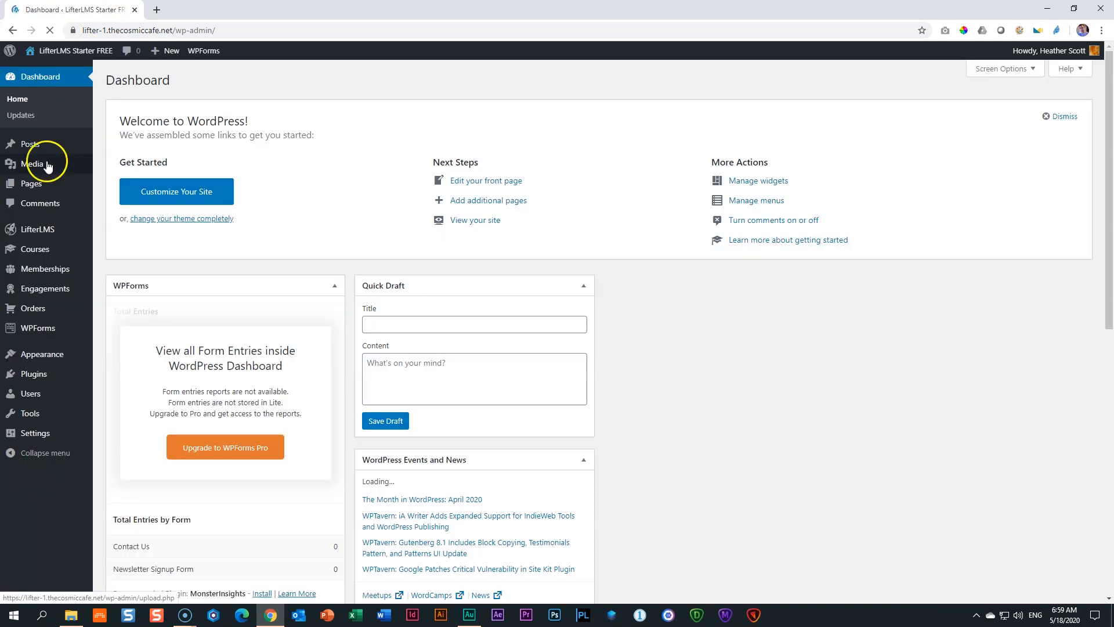
{"action": "mouse_move", "coordinate": [38, 234]}
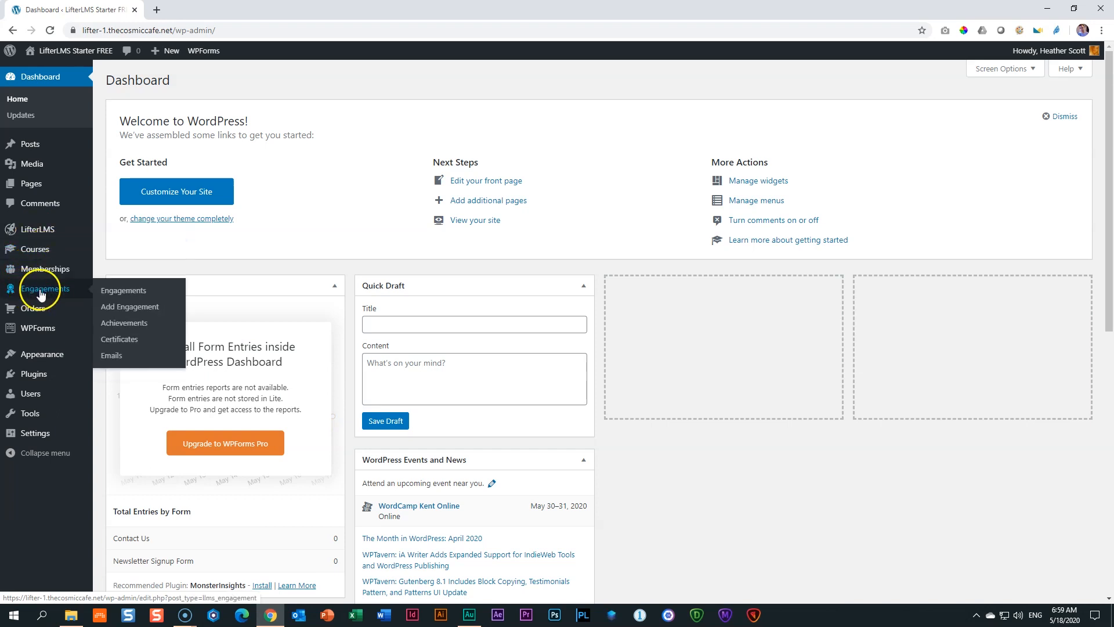
{"action": "mouse_move", "coordinate": [30, 312]}
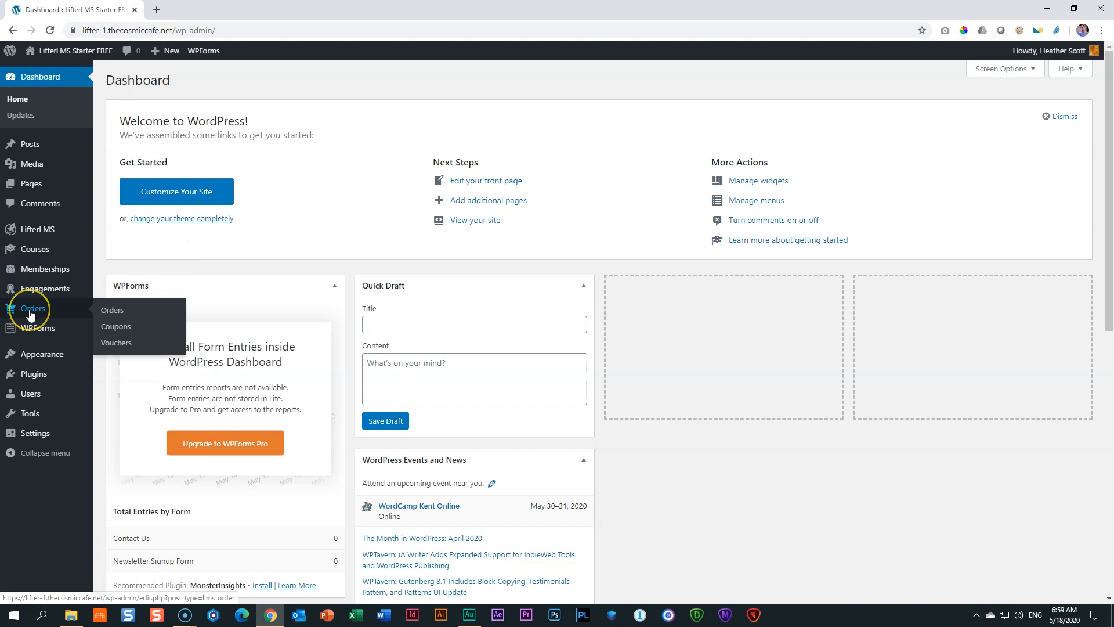
{"action": "left_click", "coordinate": [24, 256]}
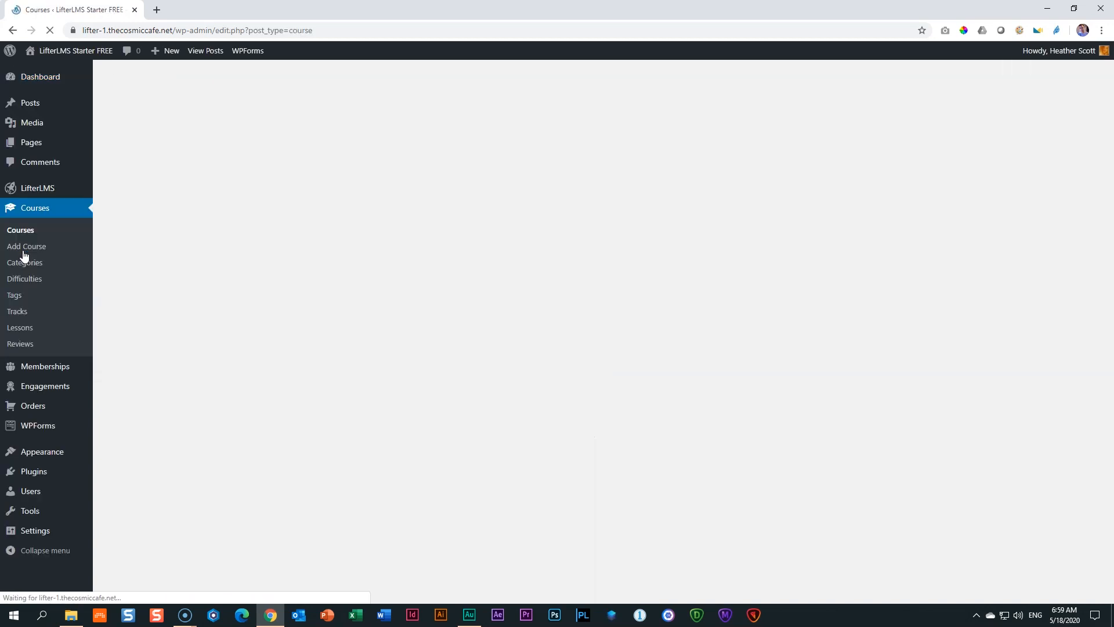
{"action": "left_click", "coordinate": [184, 170]}
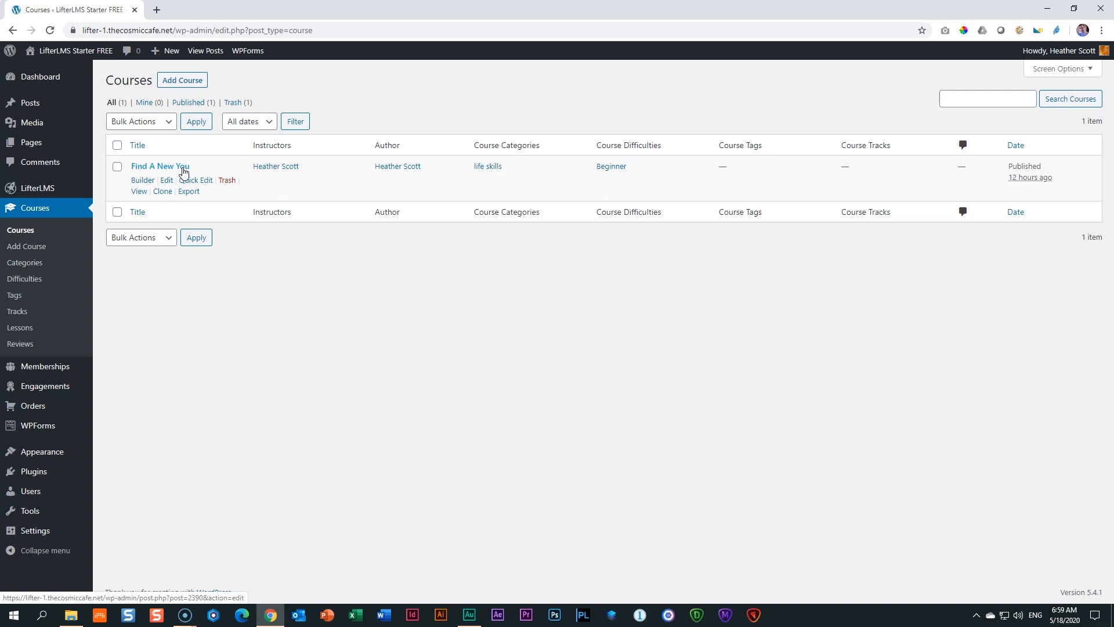
{"action": "left_click", "coordinate": [183, 170]}
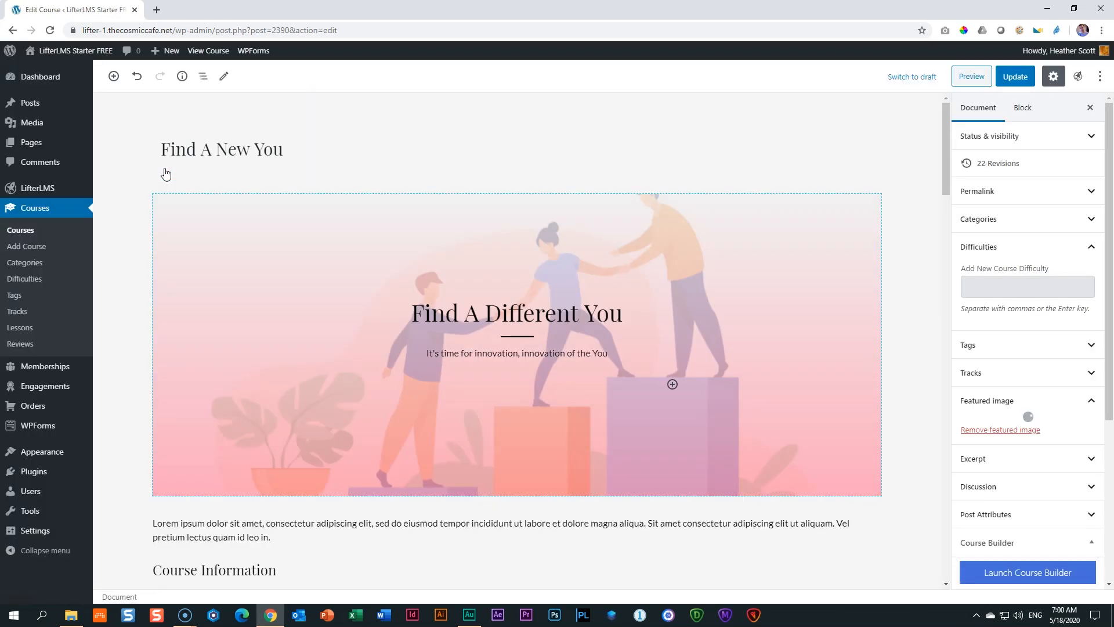
Examine the course's content blocks, from the banner and instructor section to the pricing table, syllabus and course description.
{"action": "scroll", "coordinate": [288, 311], "scroll_direction": "down", "scroll_amount": 5}
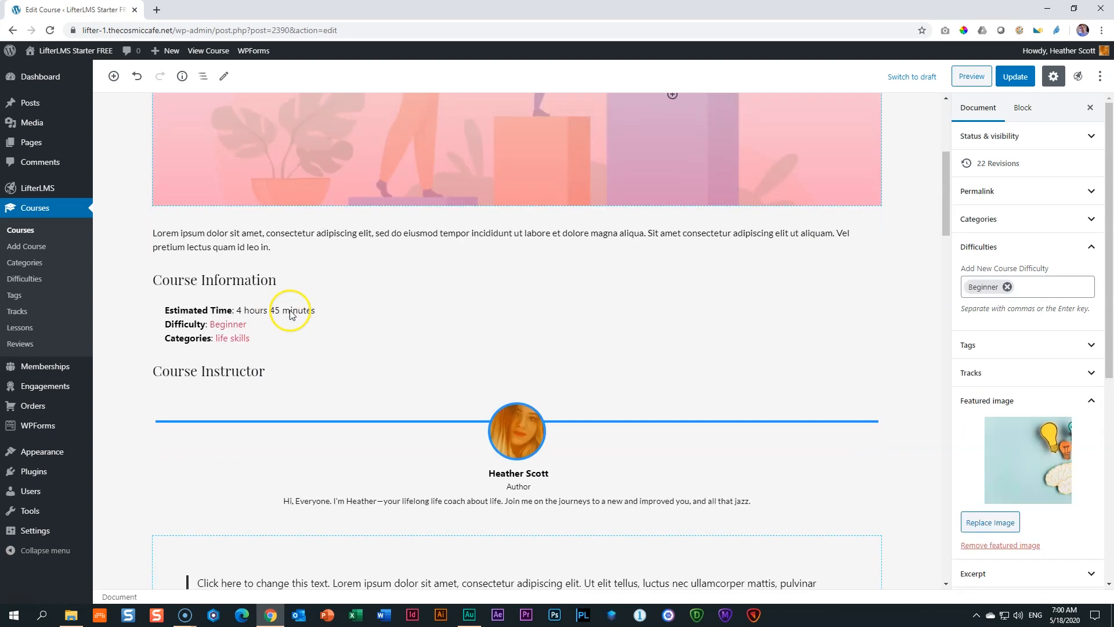
{"action": "scroll", "coordinate": [290, 313], "scroll_direction": "down", "scroll_amount": 4}
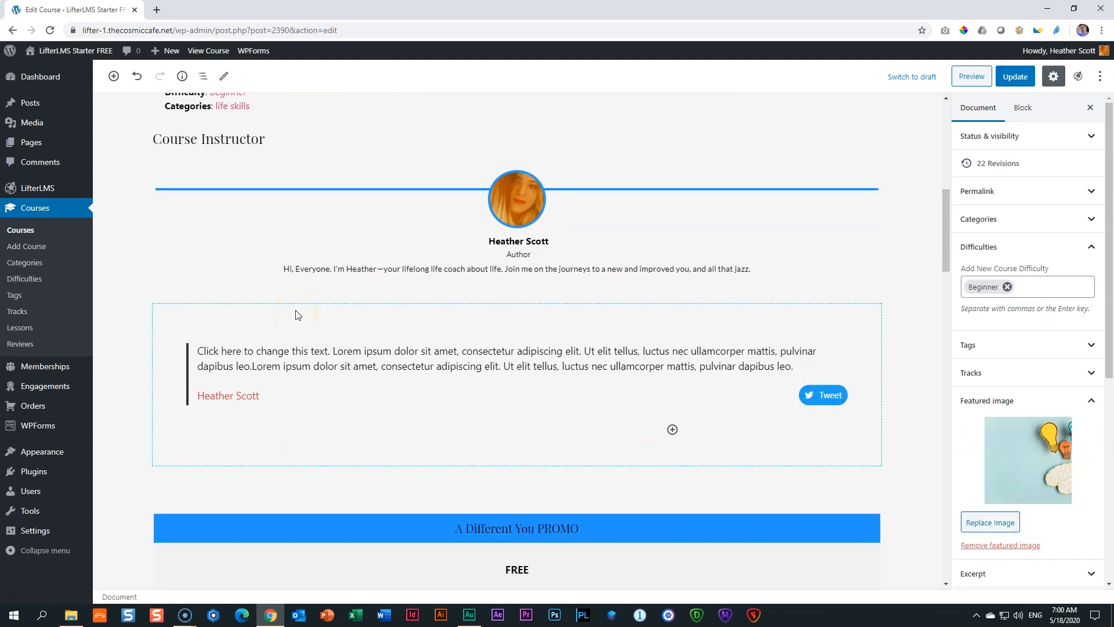
{"action": "scroll", "coordinate": [297, 315], "scroll_direction": "down", "scroll_amount": 8}
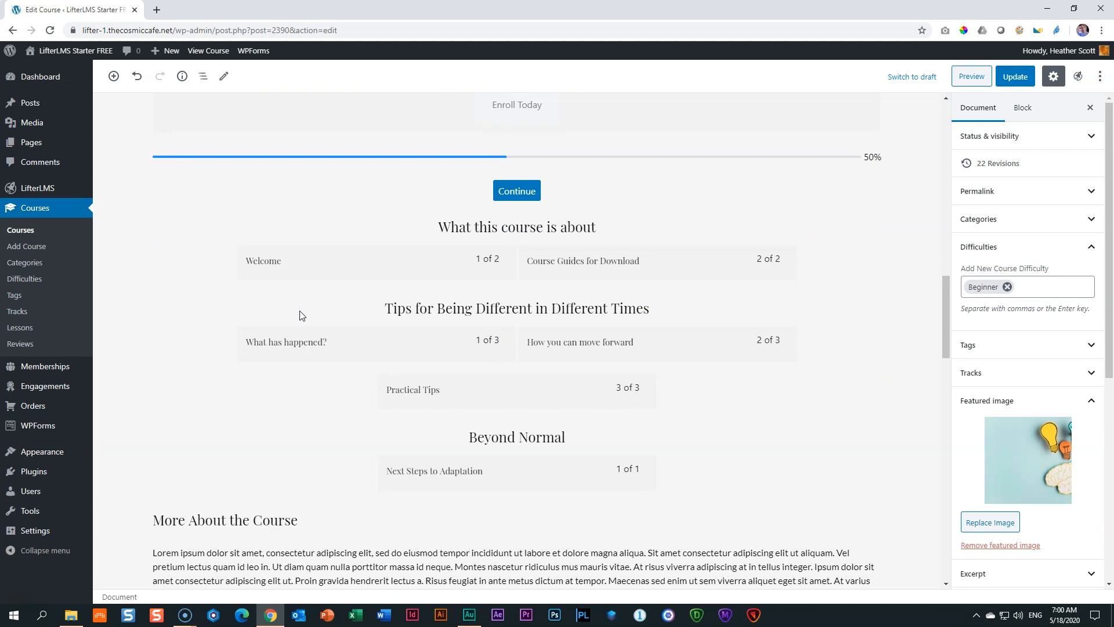
{"action": "scroll", "coordinate": [300, 315], "scroll_direction": "down", "scroll_amount": 6}
{"action": "scroll", "coordinate": [389, 331], "scroll_direction": "down", "scroll_amount": 4}
{"action": "scroll", "coordinate": [389, 332], "scroll_direction": "up", "scroll_amount": 20}
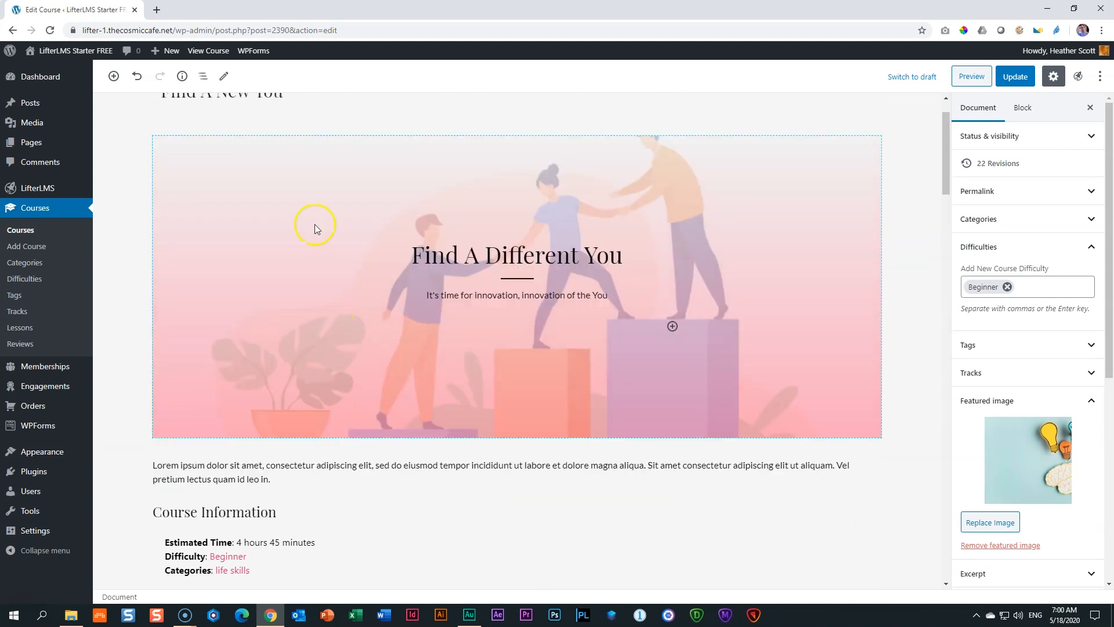
Browse the LifterLMS Blocks and Ultimate Addons Blocks in the block library, then close it without inserting anything.
{"action": "left_click", "coordinate": [114, 76]}
{"action": "left_click", "coordinate": [172, 152]}
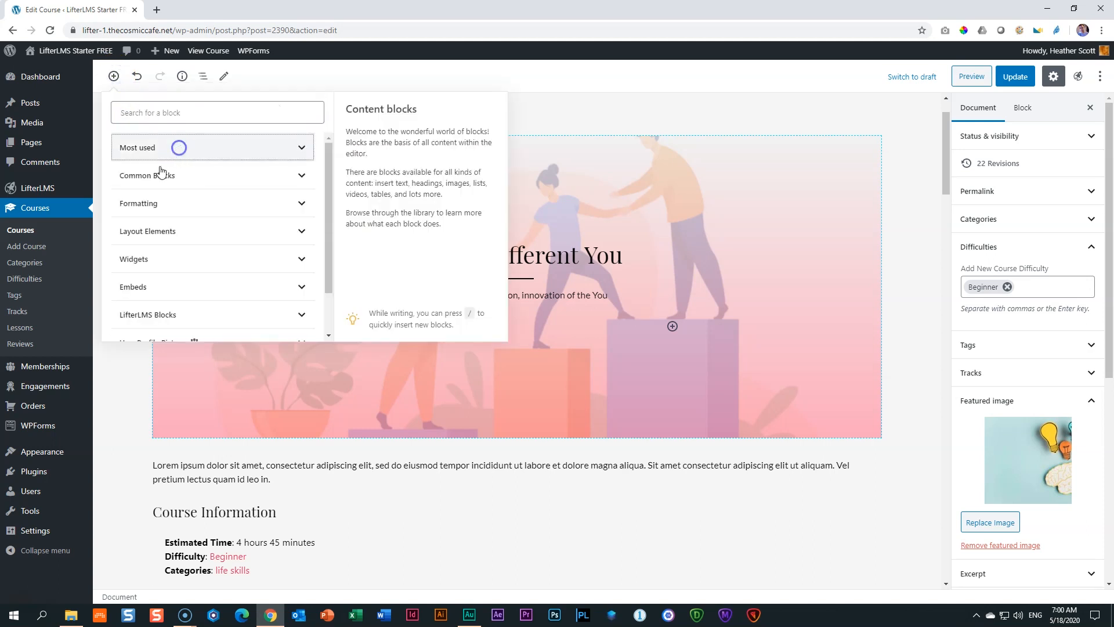
{"action": "scroll", "coordinate": [186, 284], "scroll_direction": "down", "scroll_amount": 1}
{"action": "left_click", "coordinate": [178, 267]}
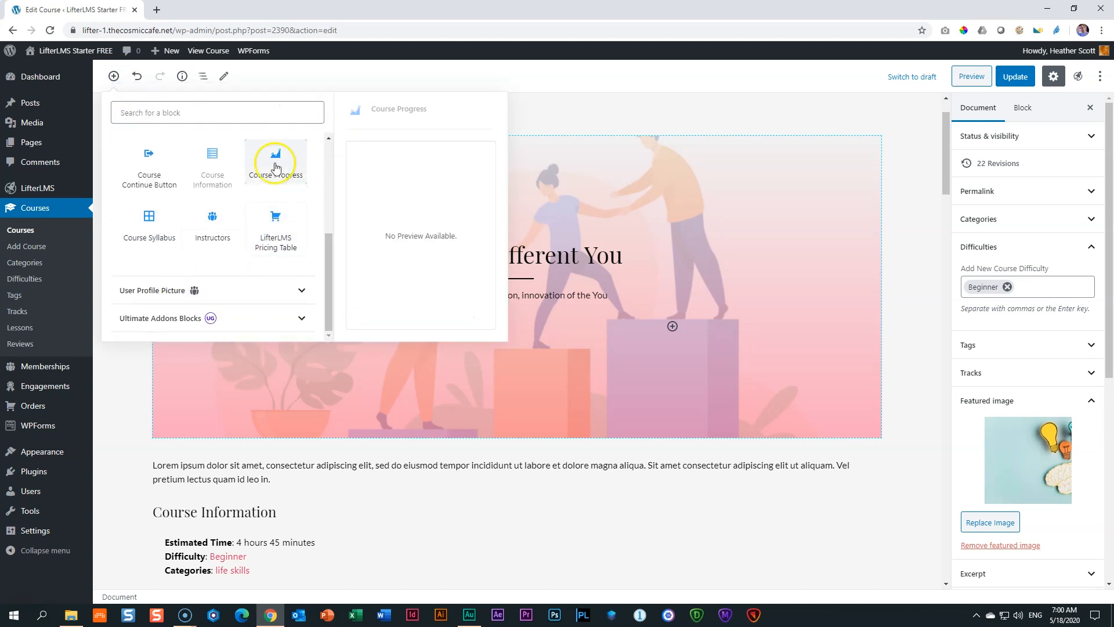
{"action": "left_click", "coordinate": [163, 321]}
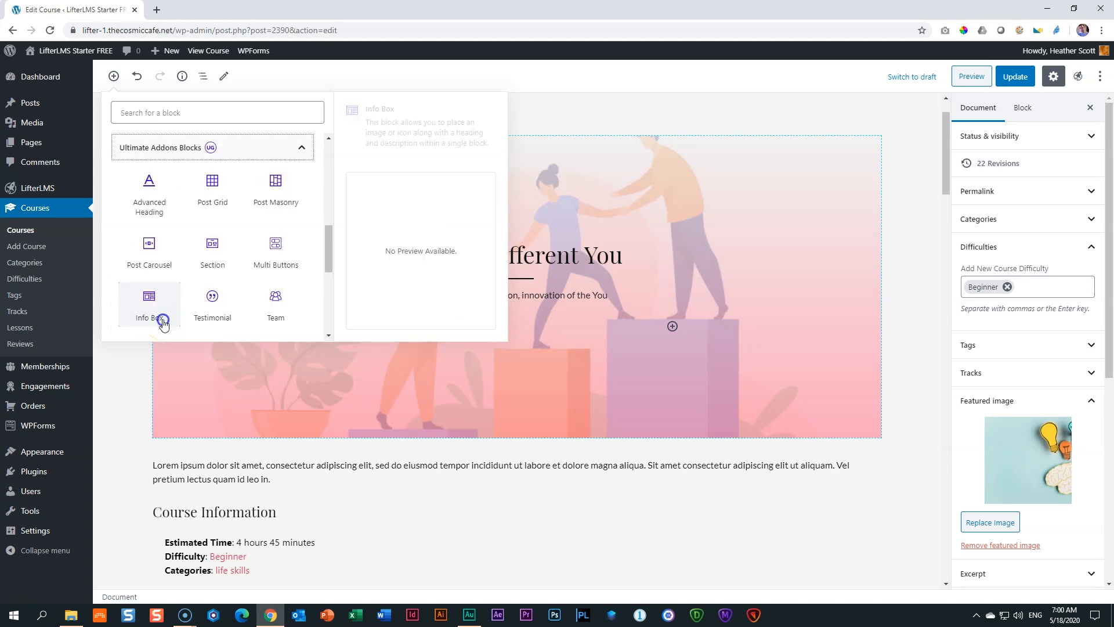
{"action": "scroll", "coordinate": [238, 261], "scroll_direction": "down", "scroll_amount": 3}
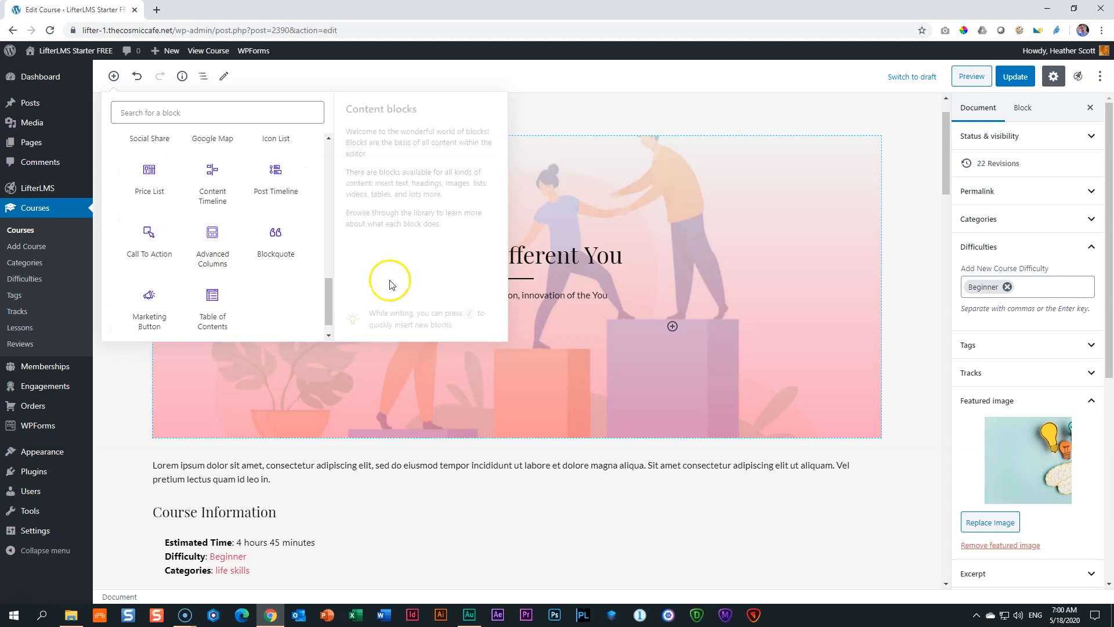
{"action": "left_click", "coordinate": [890, 368]}
Examine the course's document settings for categories, difficulties and featured image, leaving Categories and Difficulties expanded.
{"action": "scroll", "coordinate": [667, 368], "scroll_direction": "down", "scroll_amount": 5}
{"action": "scroll", "coordinate": [667, 368], "scroll_direction": "down", "scroll_amount": 6}
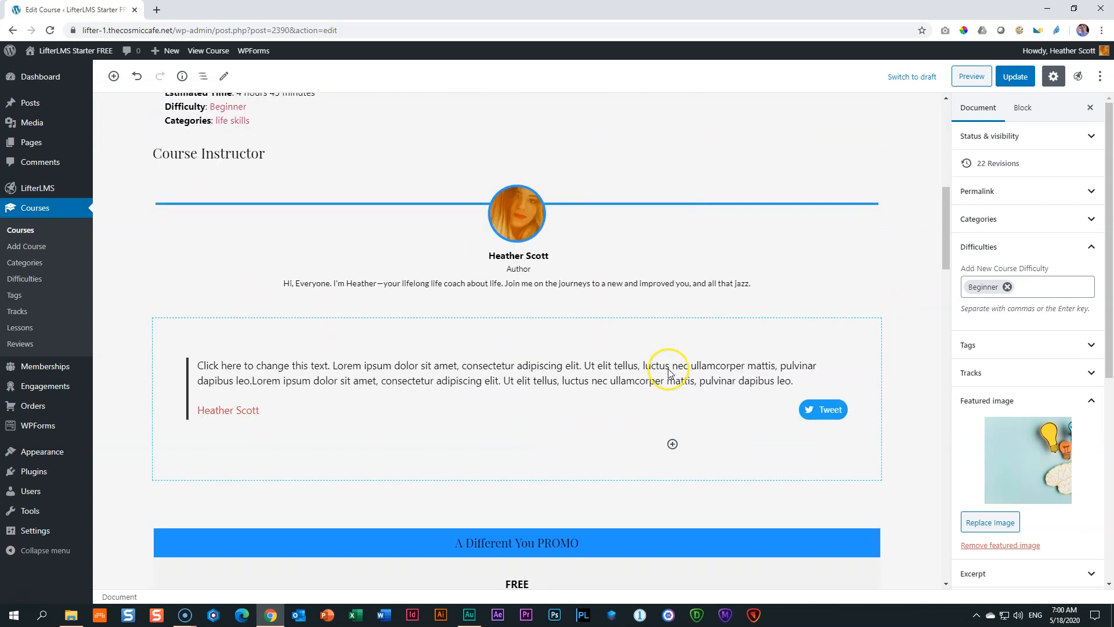
{"action": "scroll", "coordinate": [667, 368], "scroll_direction": "up", "scroll_amount": 12}
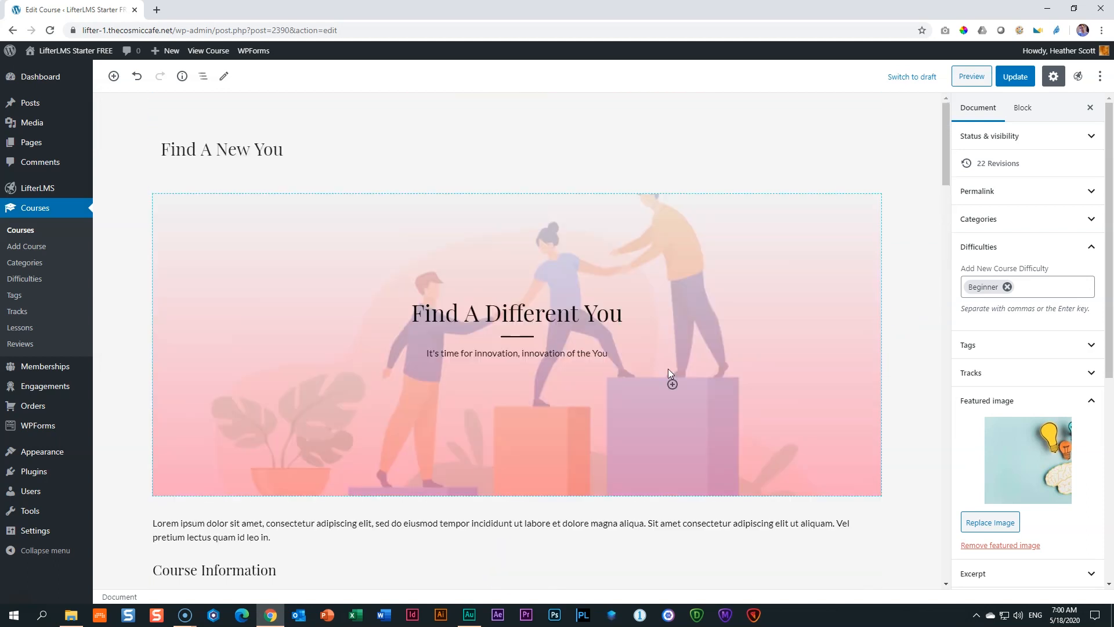
{"action": "left_click", "coordinate": [1089, 248]}
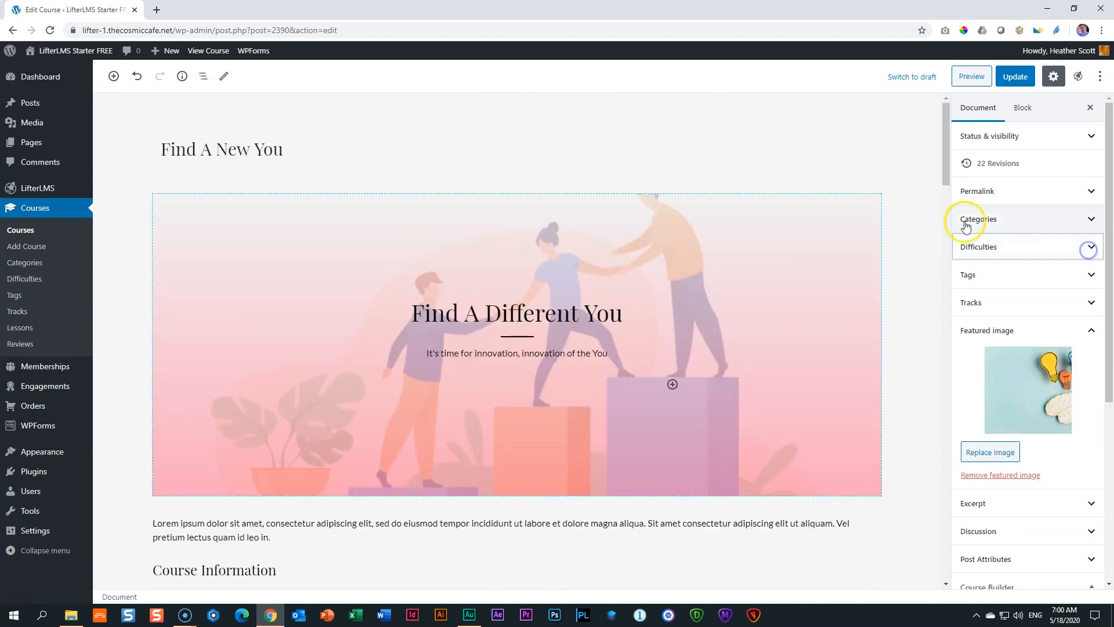
{"action": "left_click", "coordinate": [1084, 220]}
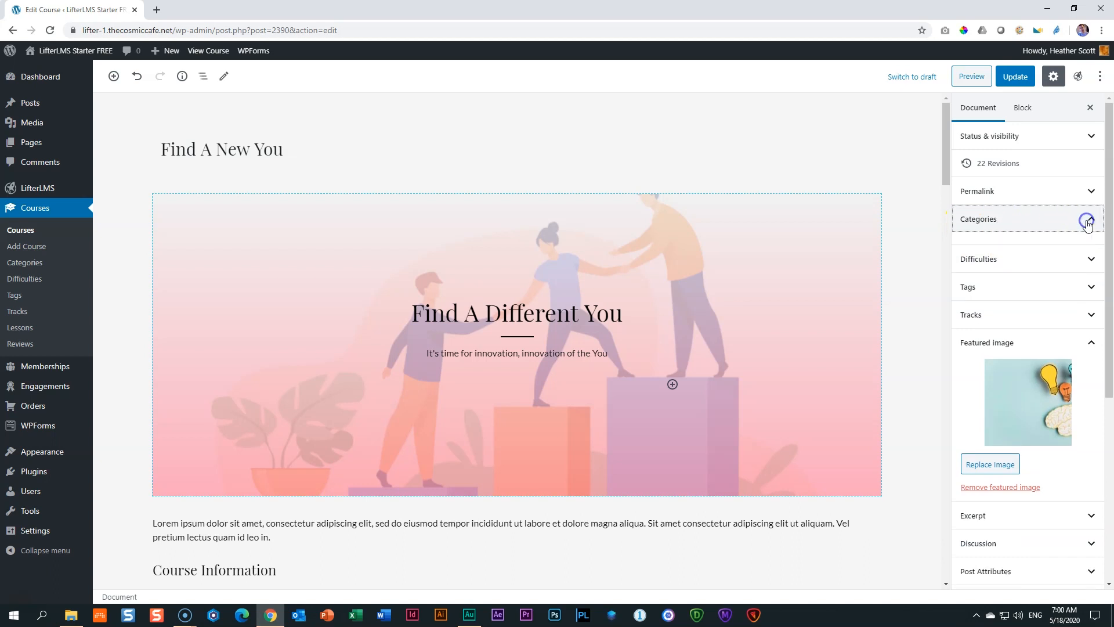
{"action": "left_click", "coordinate": [989, 241]}
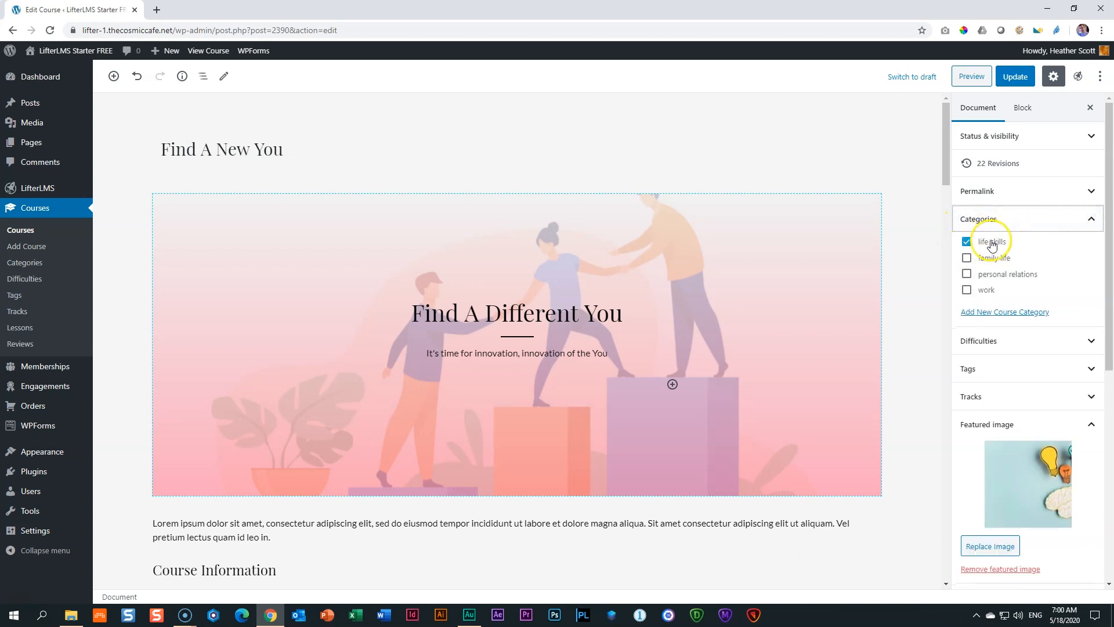
{"action": "left_click", "coordinate": [1066, 343]}
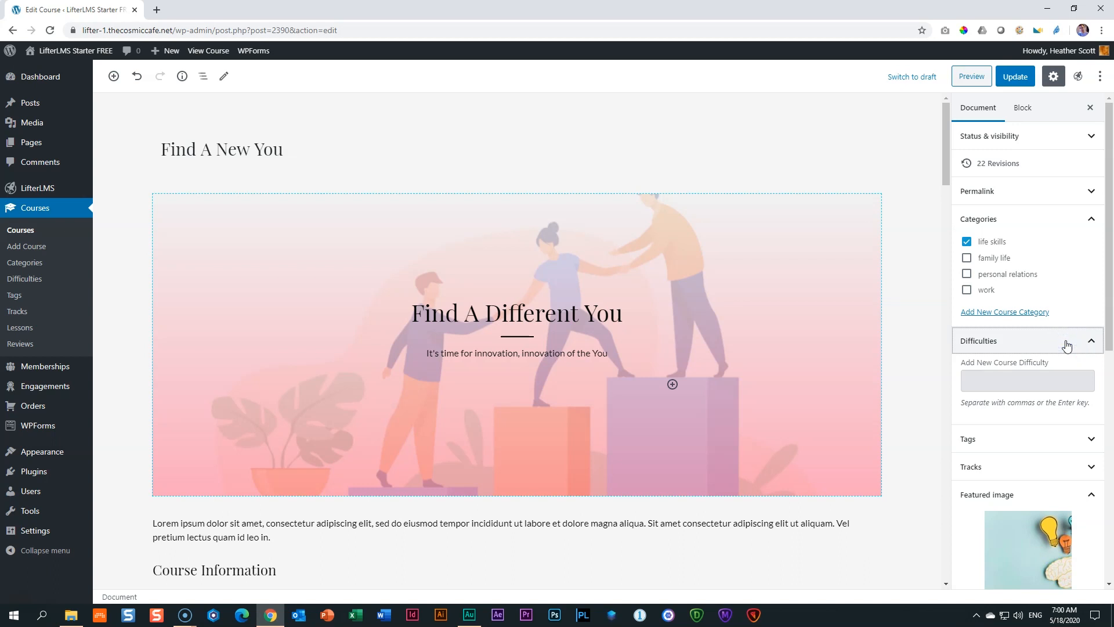
{"action": "scroll", "coordinate": [1067, 345], "scroll_direction": "down", "scroll_amount": 5}
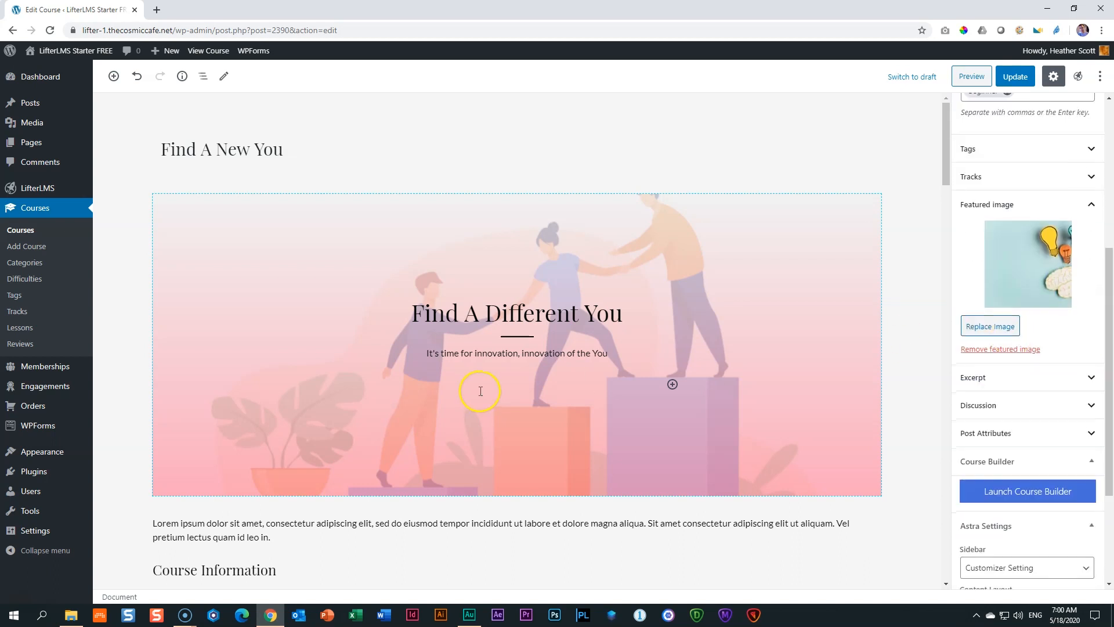
Select the Course Information block to examine its display options, then return to the course's document settings.
{"action": "scroll", "coordinate": [325, 393], "scroll_direction": "down", "scroll_amount": 3}
{"action": "left_click", "coordinate": [275, 442]}
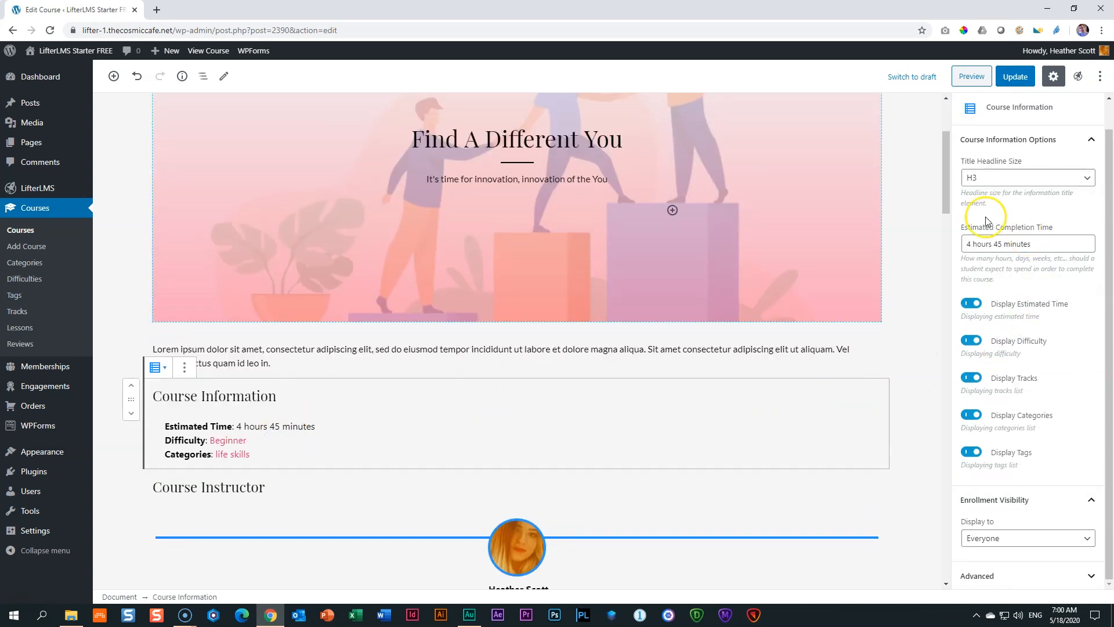
{"action": "scroll", "coordinate": [989, 232], "scroll_direction": "up", "scroll_amount": 1}
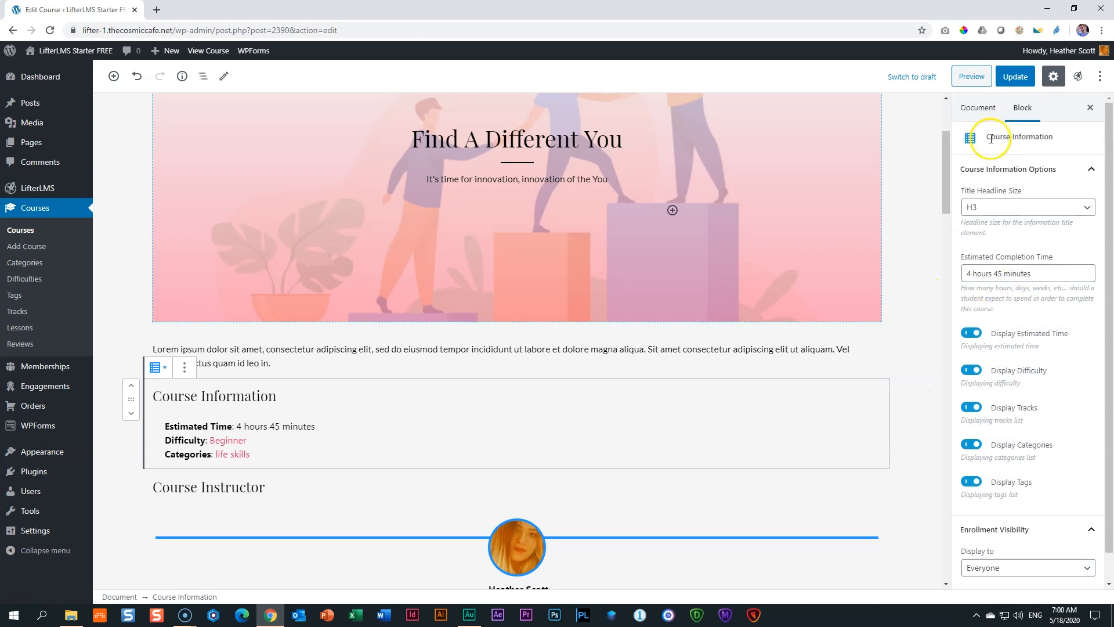
{"action": "left_click", "coordinate": [981, 112]}
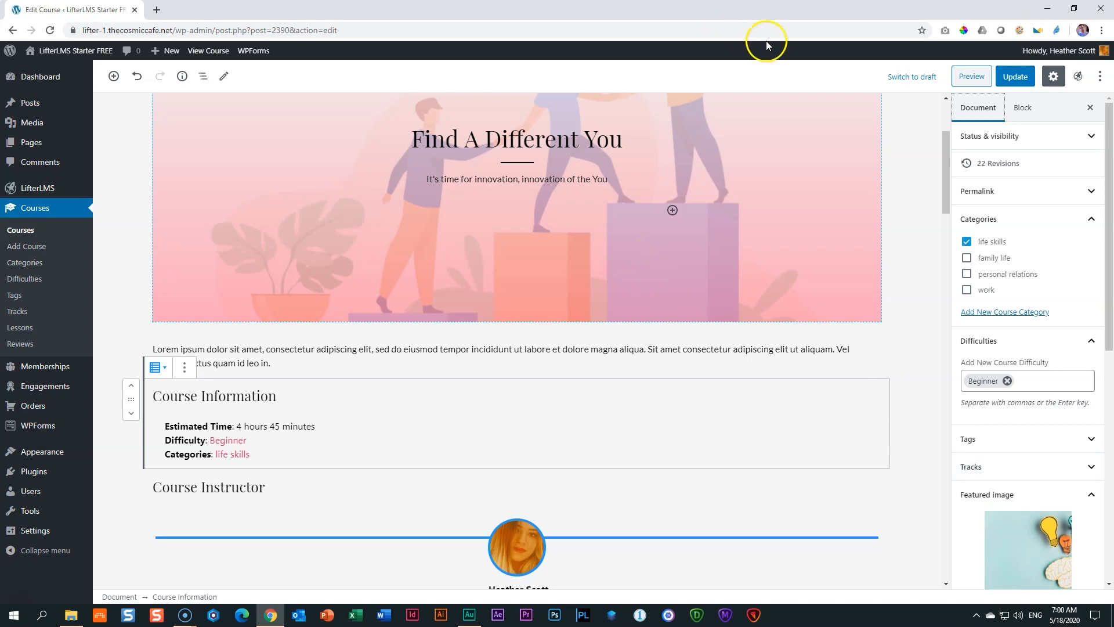
Preview the course page and examine its layout from the banner and course outline to the enrollment offer and review form.
{"action": "left_click", "coordinate": [976, 76]}
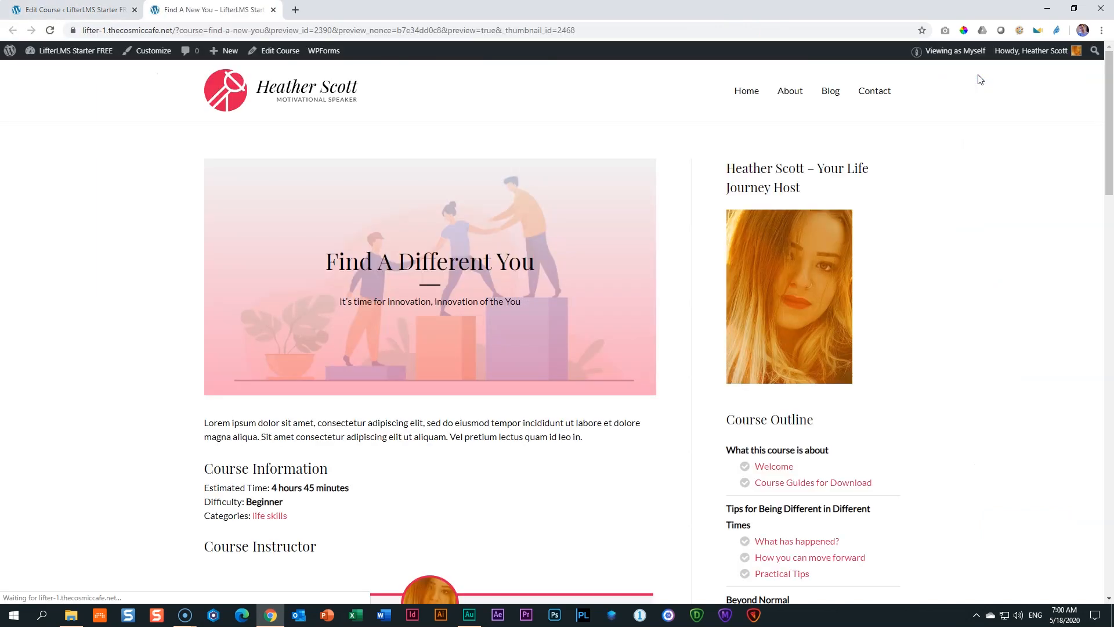
{"action": "scroll", "coordinate": [520, 248], "scroll_direction": "down", "scroll_amount": 2}
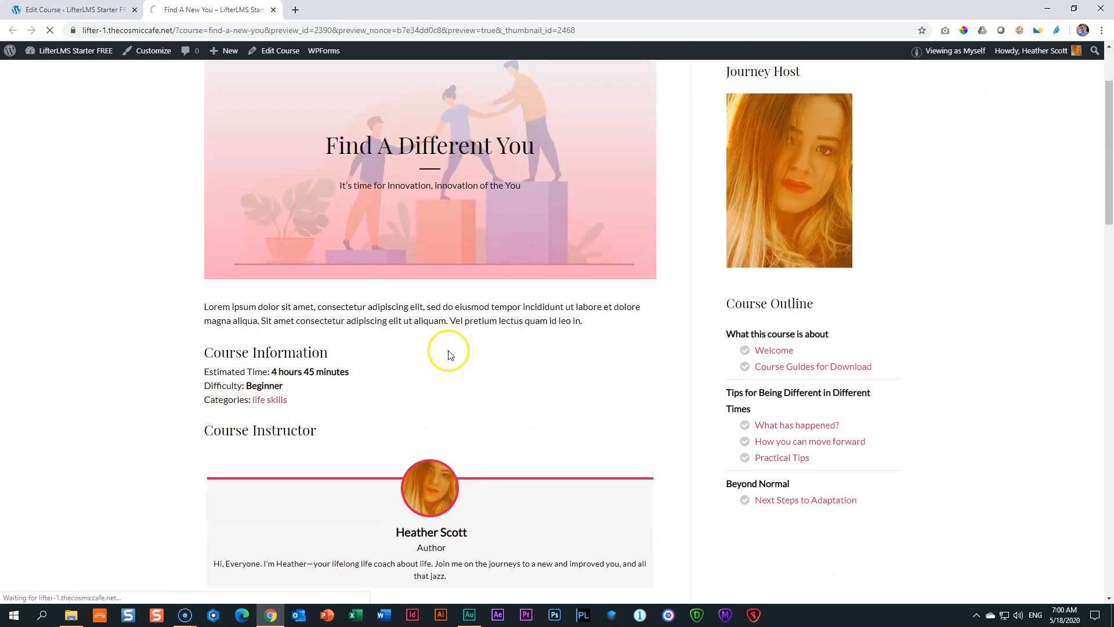
{"action": "scroll", "coordinate": [452, 348], "scroll_direction": "down", "scroll_amount": 4}
{"action": "scroll", "coordinate": [441, 342], "scroll_direction": "up", "scroll_amount": 6}
{"action": "scroll", "coordinate": [517, 354], "scroll_direction": "down", "scroll_amount": 4}
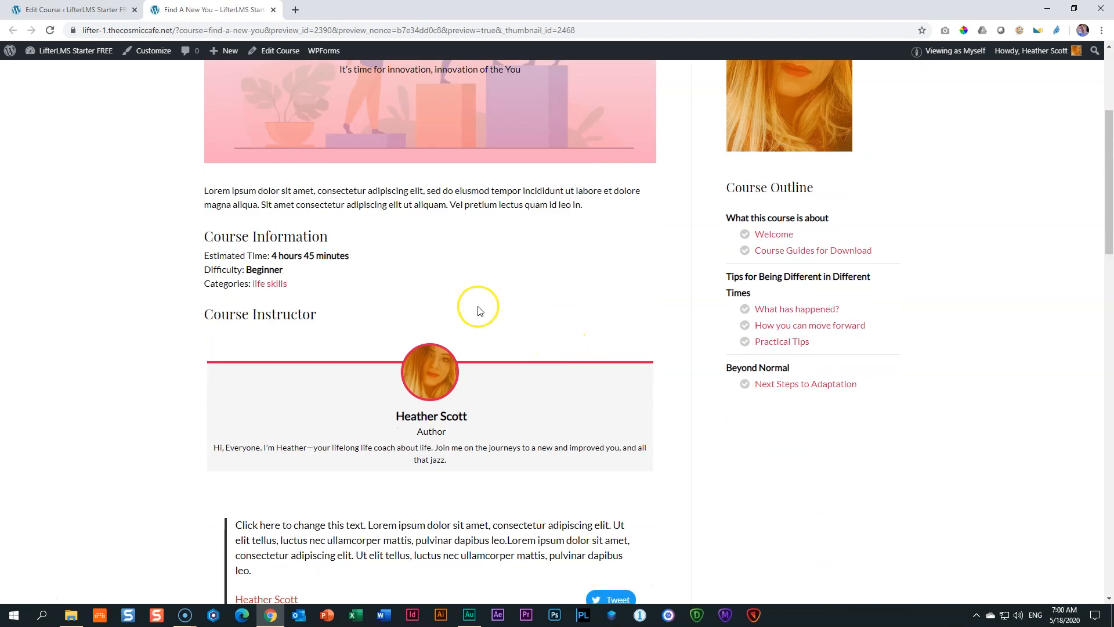
{"action": "scroll", "coordinate": [473, 371], "scroll_direction": "down", "scroll_amount": 4}
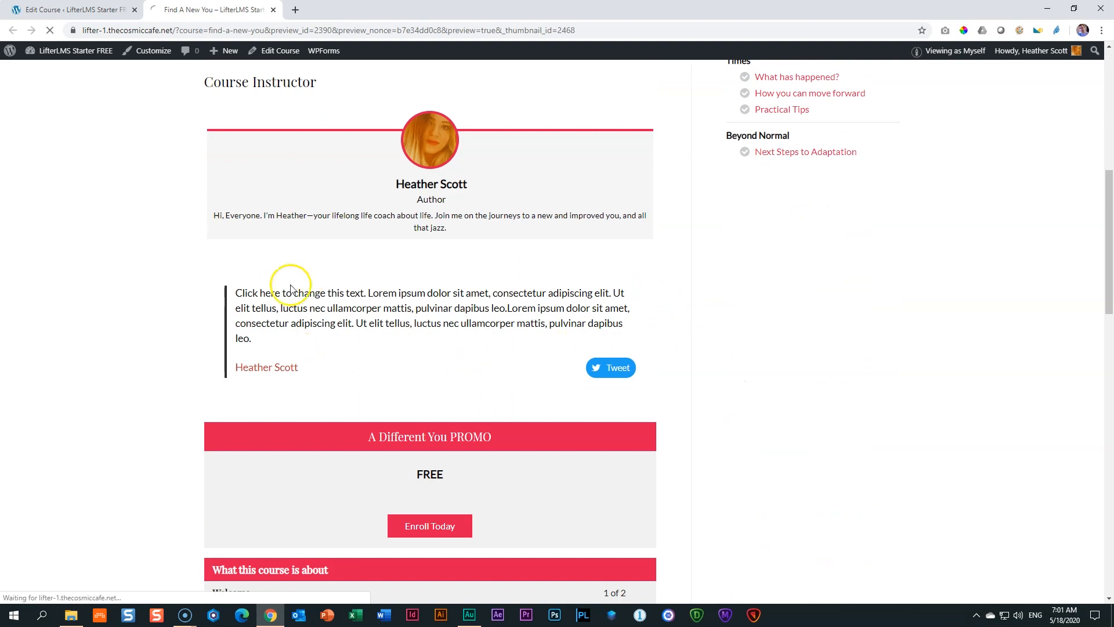
{"action": "scroll", "coordinate": [551, 342], "scroll_direction": "up", "scroll_amount": 8}
{"action": "scroll", "coordinate": [537, 343], "scroll_direction": "down", "scroll_amount": 12}
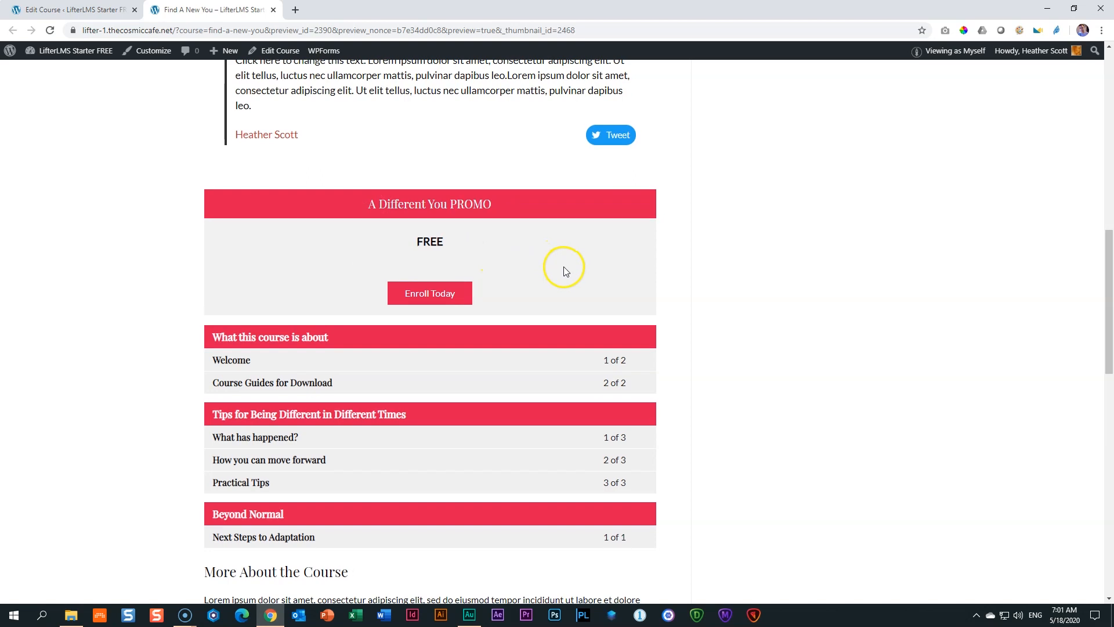
{"action": "scroll", "coordinate": [564, 269], "scroll_direction": "down", "scroll_amount": 3}
{"action": "scroll", "coordinate": [535, 343], "scroll_direction": "down", "scroll_amount": 6}
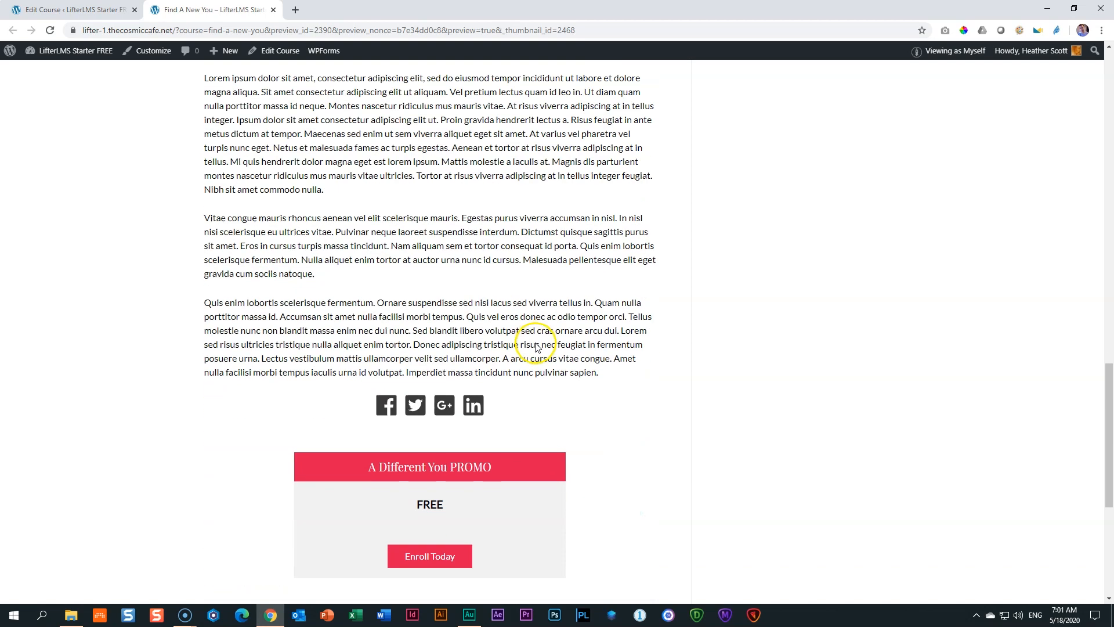
{"action": "scroll", "coordinate": [407, 250], "scroll_direction": "down", "scroll_amount": 4}
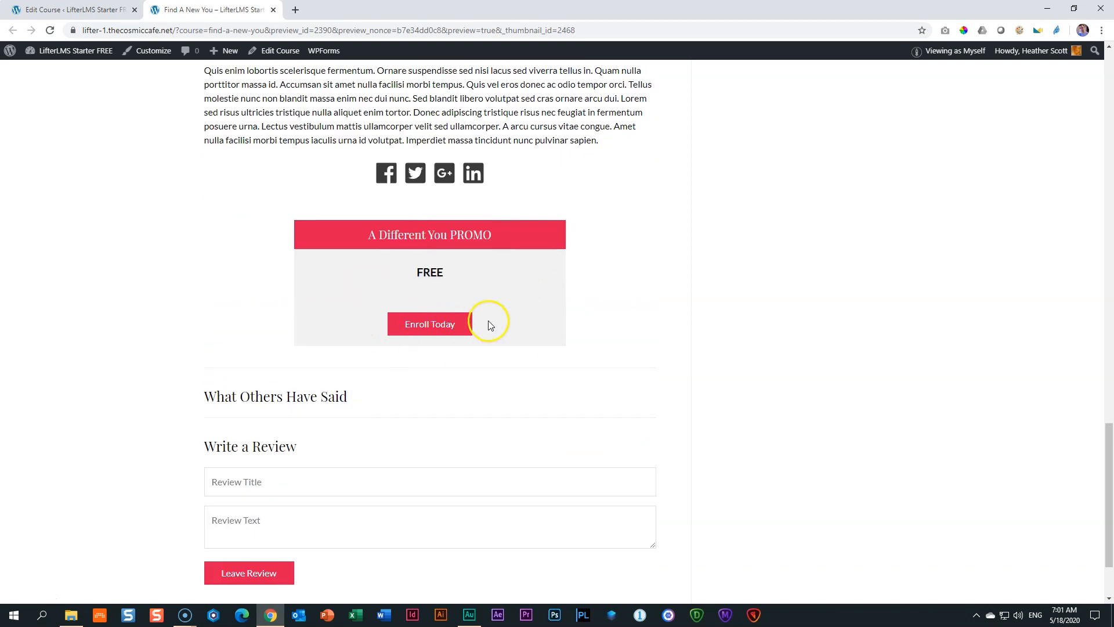
{"action": "scroll", "coordinate": [487, 321], "scroll_direction": "down", "scroll_amount": 2}
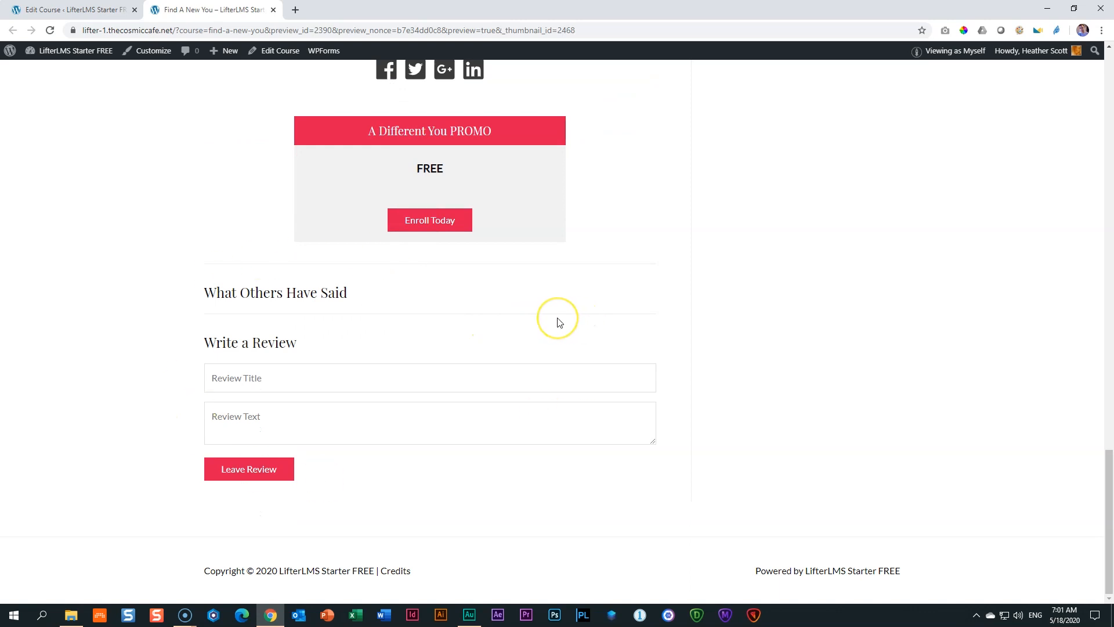
Examine the course preview's banner, host photo and Course Outline in the upper part of the page.
{"action": "scroll", "coordinate": [558, 319], "scroll_direction": "up", "scroll_amount": 20}
{"action": "scroll", "coordinate": [557, 320], "scroll_direction": "up", "scroll_amount": 2}
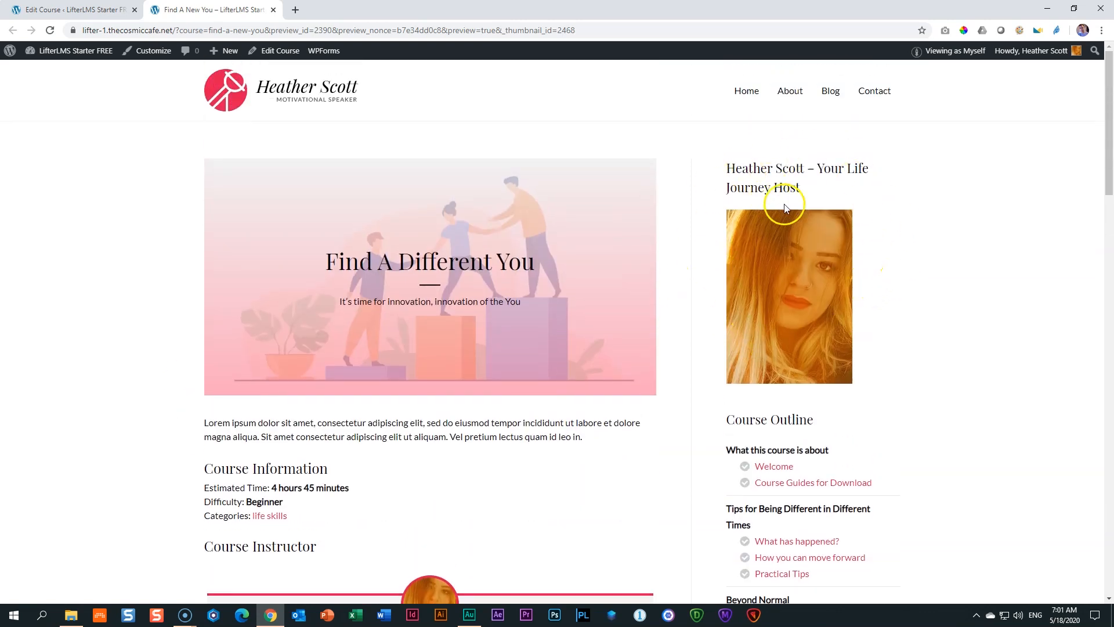
{"action": "scroll", "coordinate": [816, 207], "scroll_direction": "down", "scroll_amount": 3}
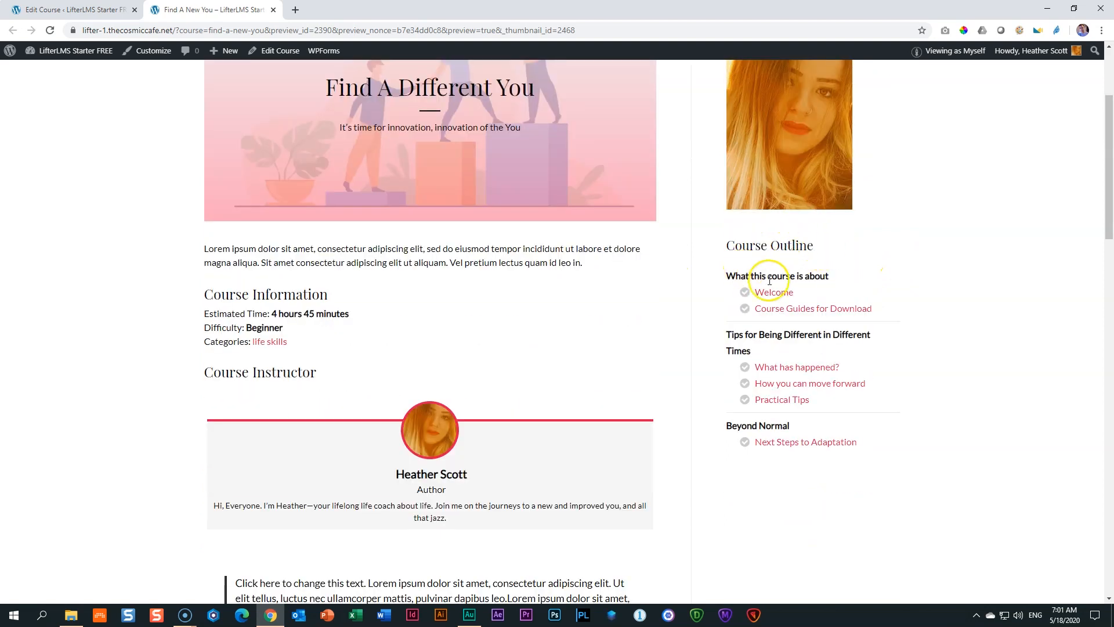
{"action": "scroll", "coordinate": [664, 363], "scroll_direction": "up", "scroll_amount": 3}
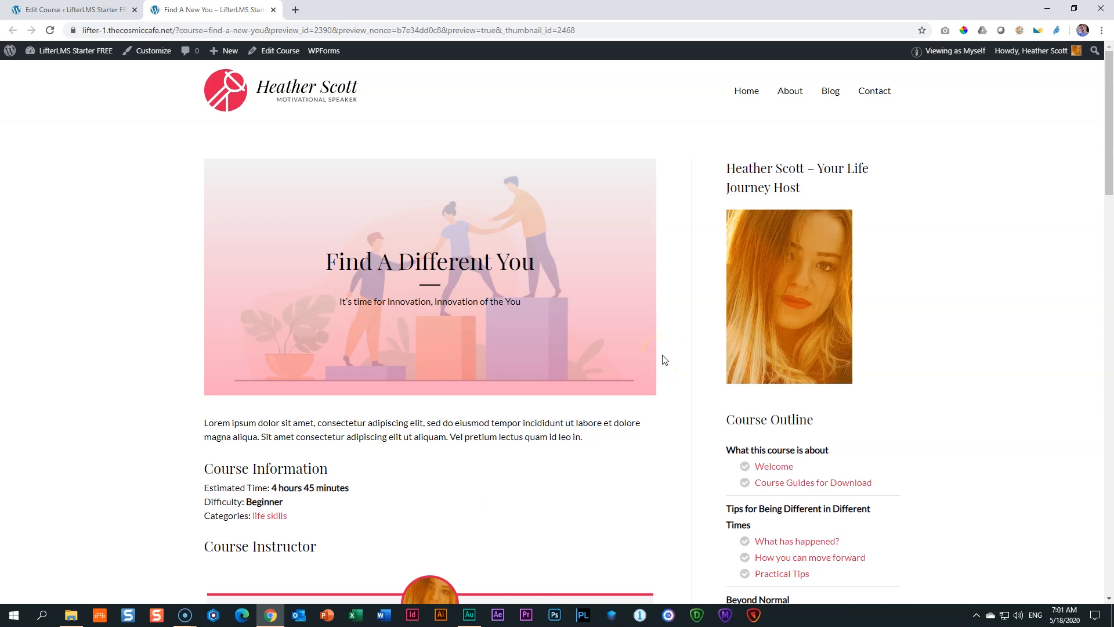
Leave the course editor for the site's list of pages and view the Course Catalog page.
{"action": "left_click", "coordinate": [74, 10]}
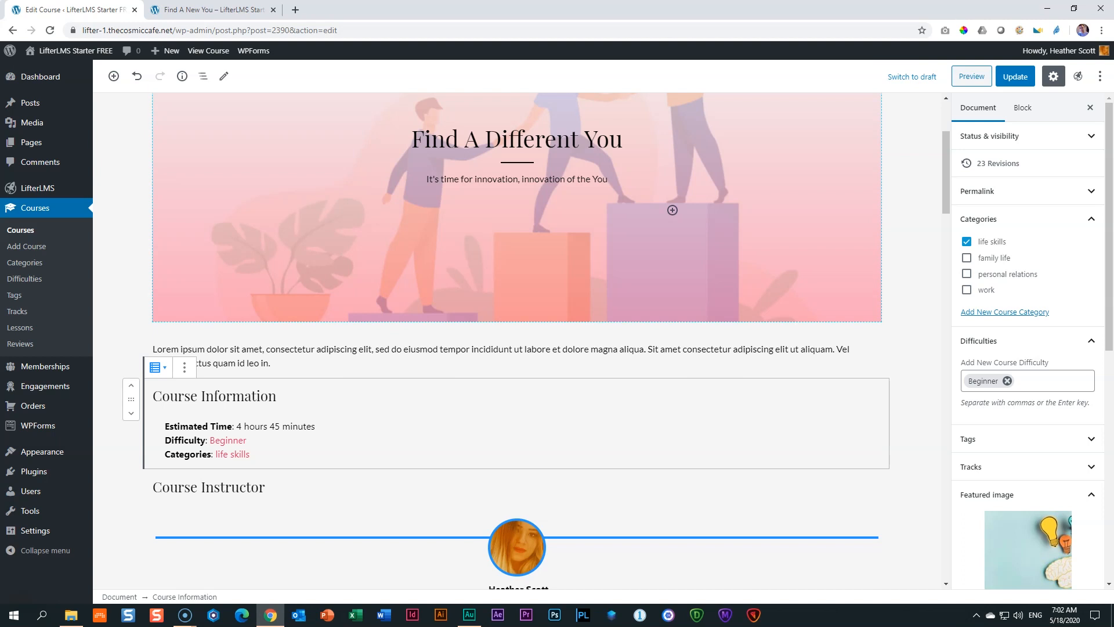
{"action": "left_click", "coordinate": [36, 149]}
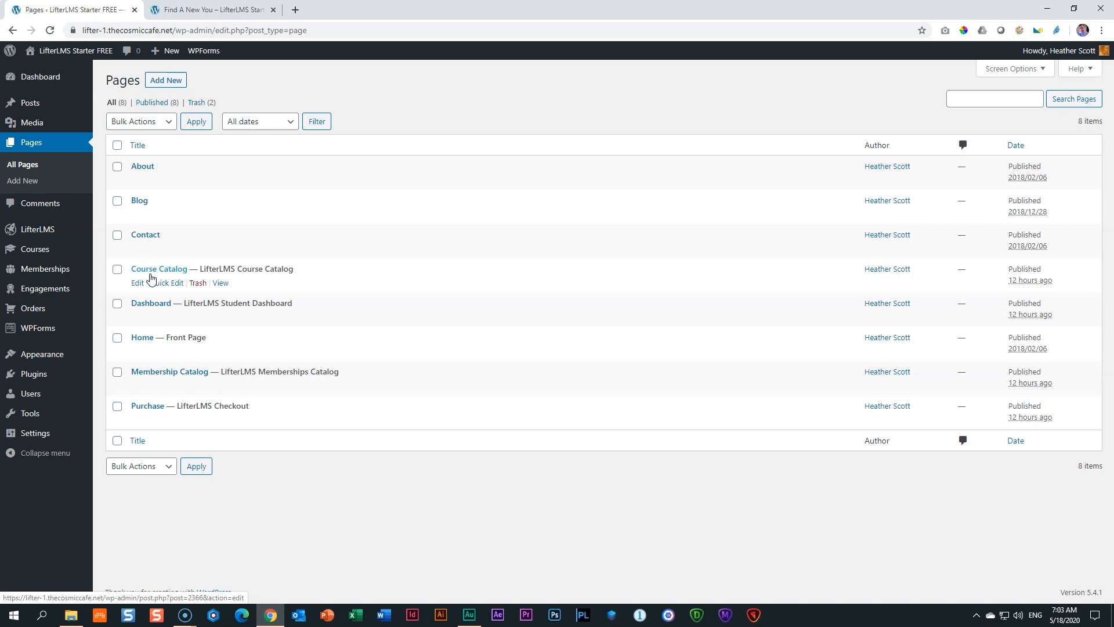
{"action": "left_click", "coordinate": [218, 287]}
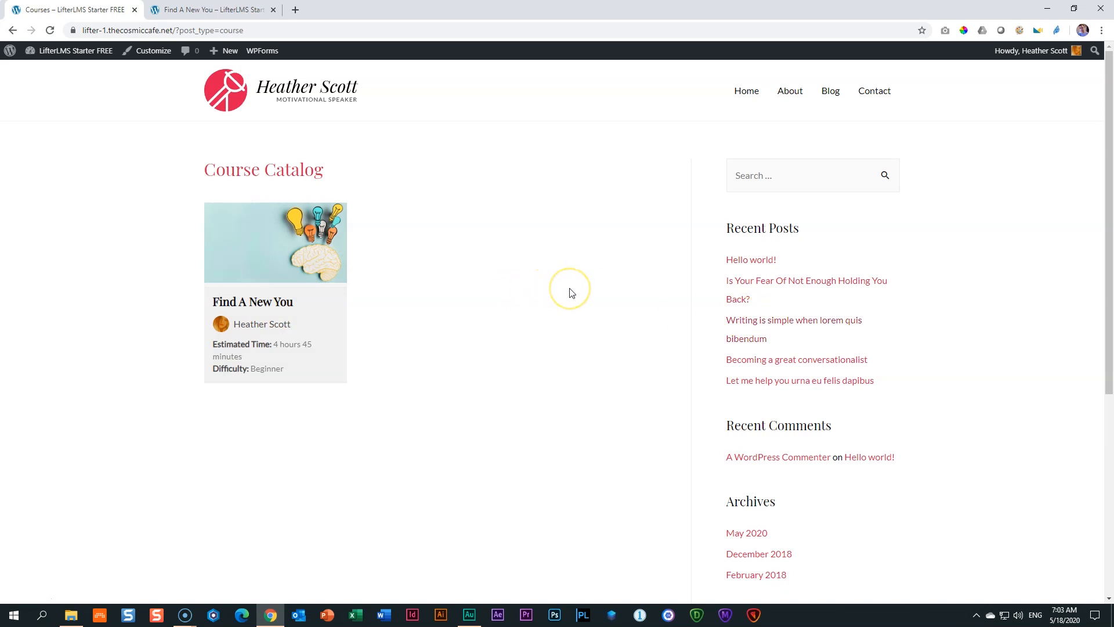
Customize the site's sidebar layout by setting LifterLMS to No Sidebar, publish the change, and return to the course catalog.
{"action": "left_click", "coordinate": [157, 58]}
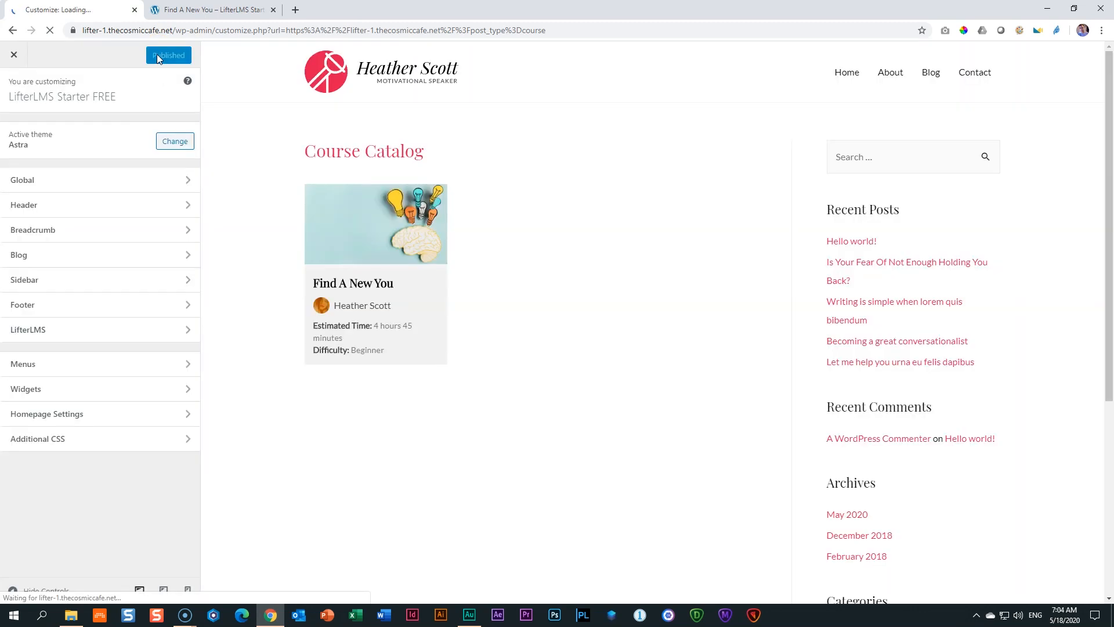
{"action": "left_click", "coordinate": [14, 282]}
{"action": "left_click", "coordinate": [40, 280]}
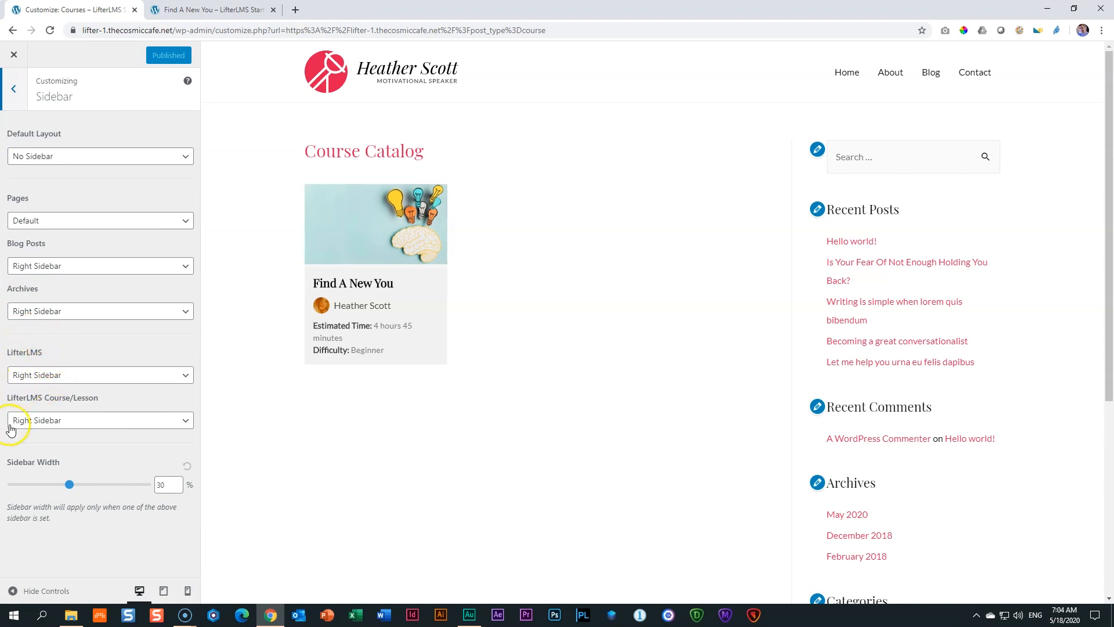
{"action": "left_click_drag", "start_coordinate": [45, 398], "coordinate": [79, 398]}
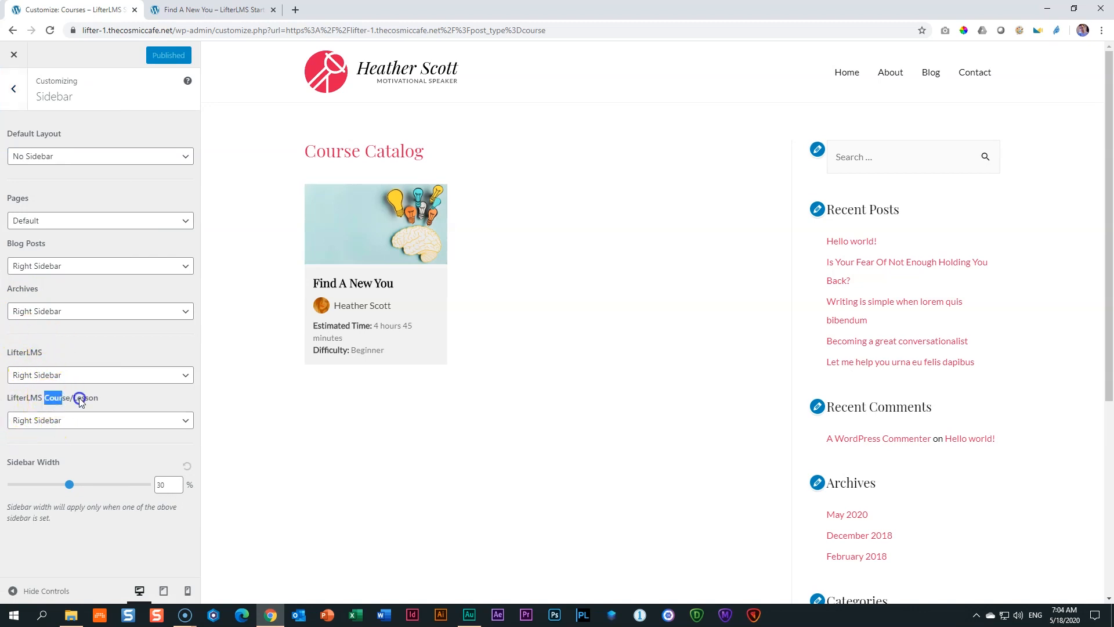
{"action": "left_click", "coordinate": [75, 443]}
{"action": "left_click", "coordinate": [34, 376]}
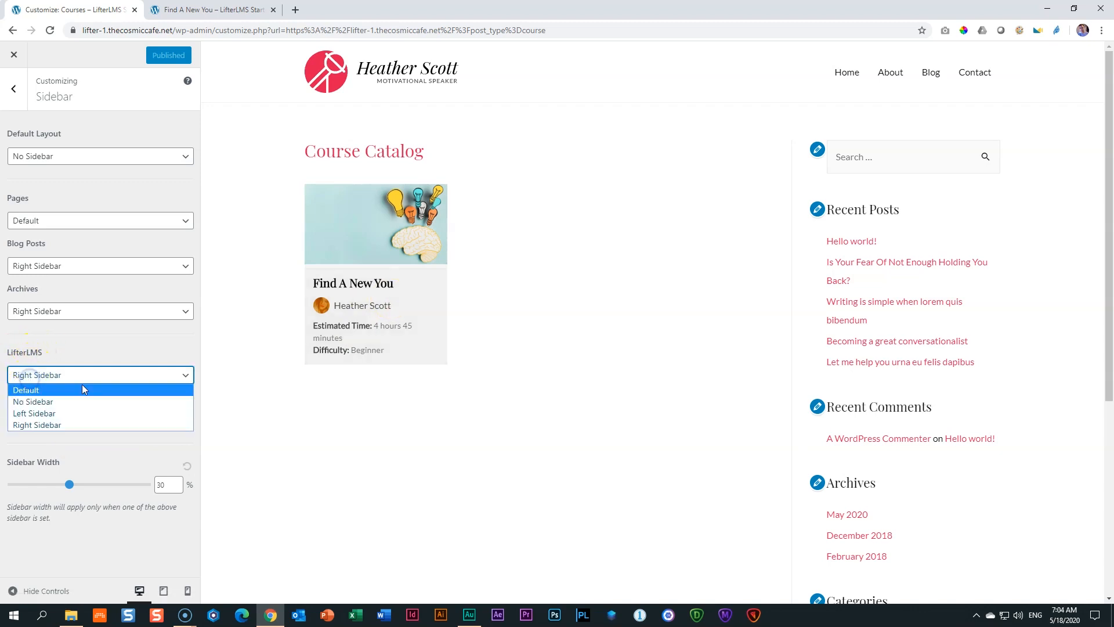
{"action": "left_click", "coordinate": [48, 401]}
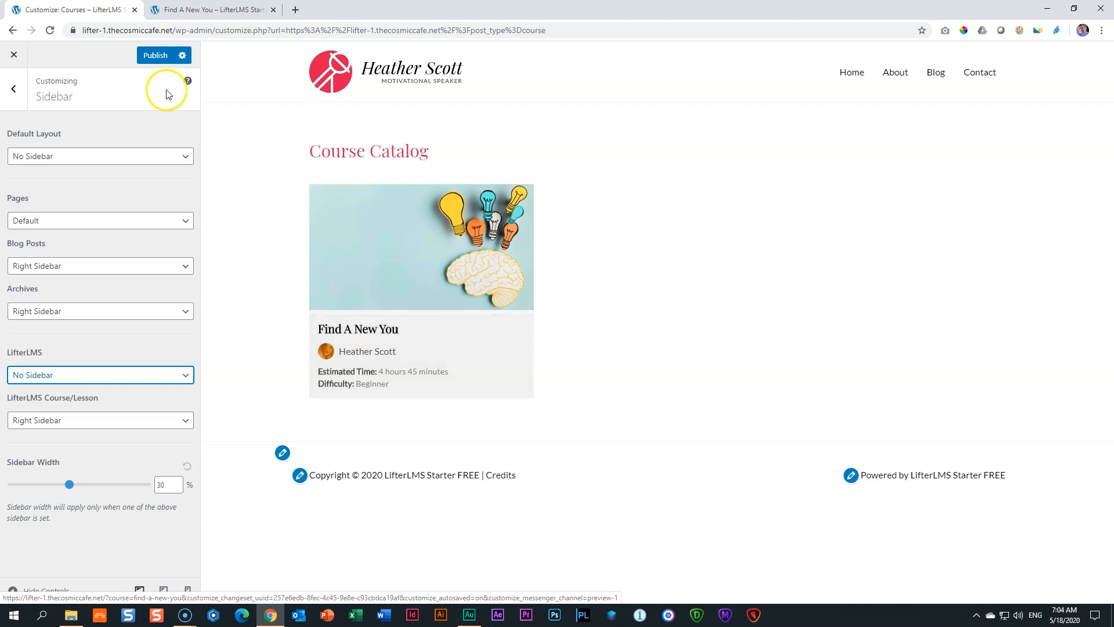
{"action": "left_click", "coordinate": [148, 58]}
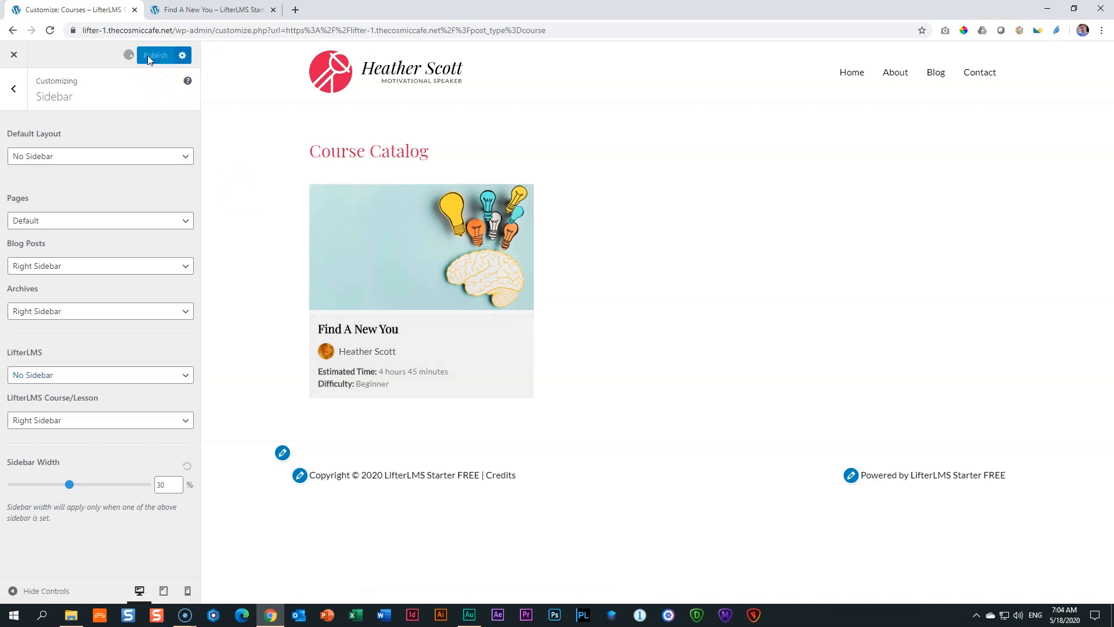
{"action": "left_click", "coordinate": [17, 57]}
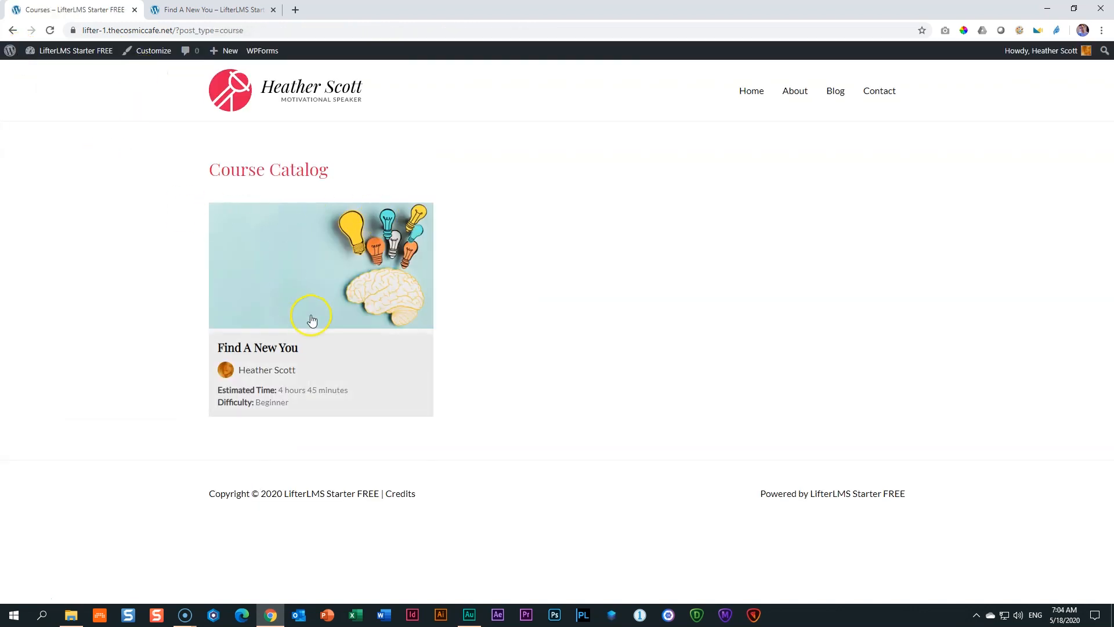
Open the Find A New You course from the catalog and look over its page and sidebar.
{"action": "left_click", "coordinate": [315, 311]}
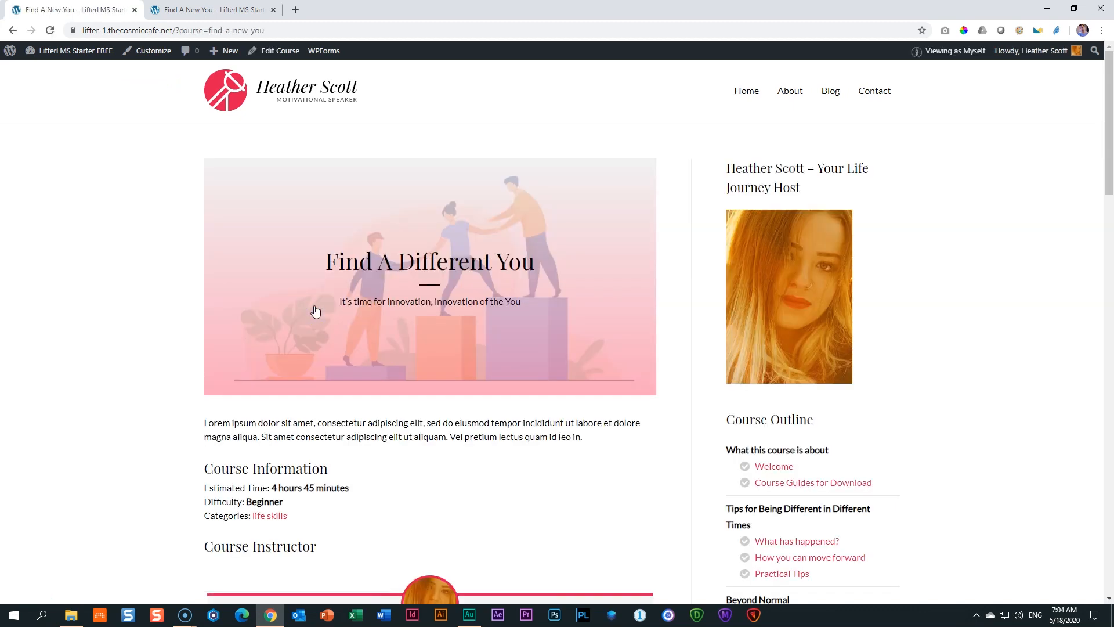
{"action": "scroll", "coordinate": [366, 329], "scroll_direction": "down", "scroll_amount": 20}
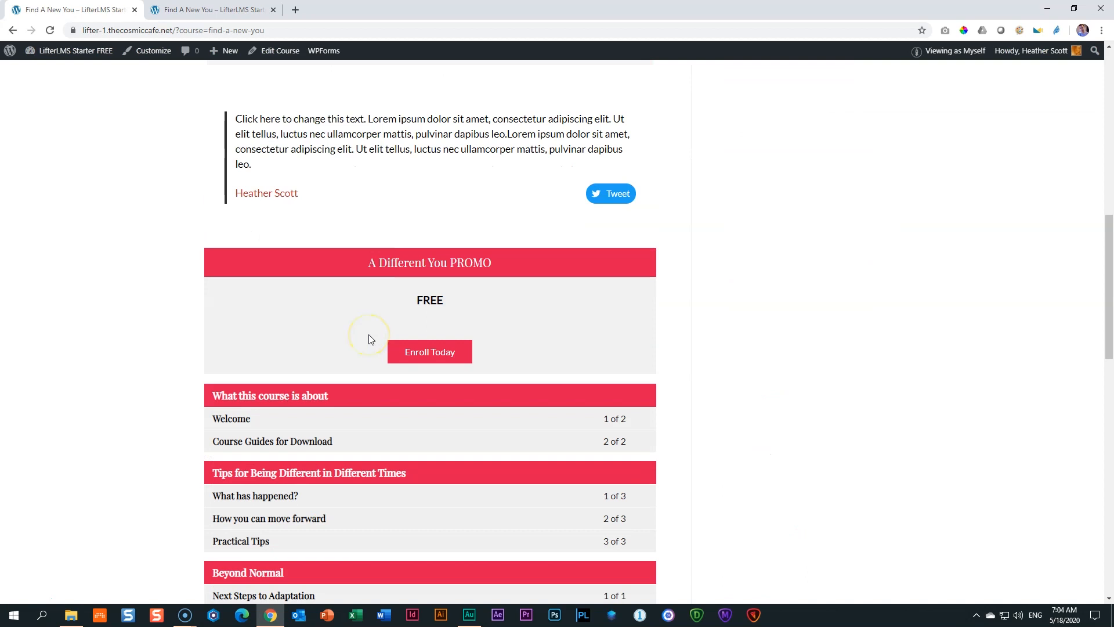
{"action": "scroll", "coordinate": [368, 329], "scroll_direction": "up", "scroll_amount": 20}
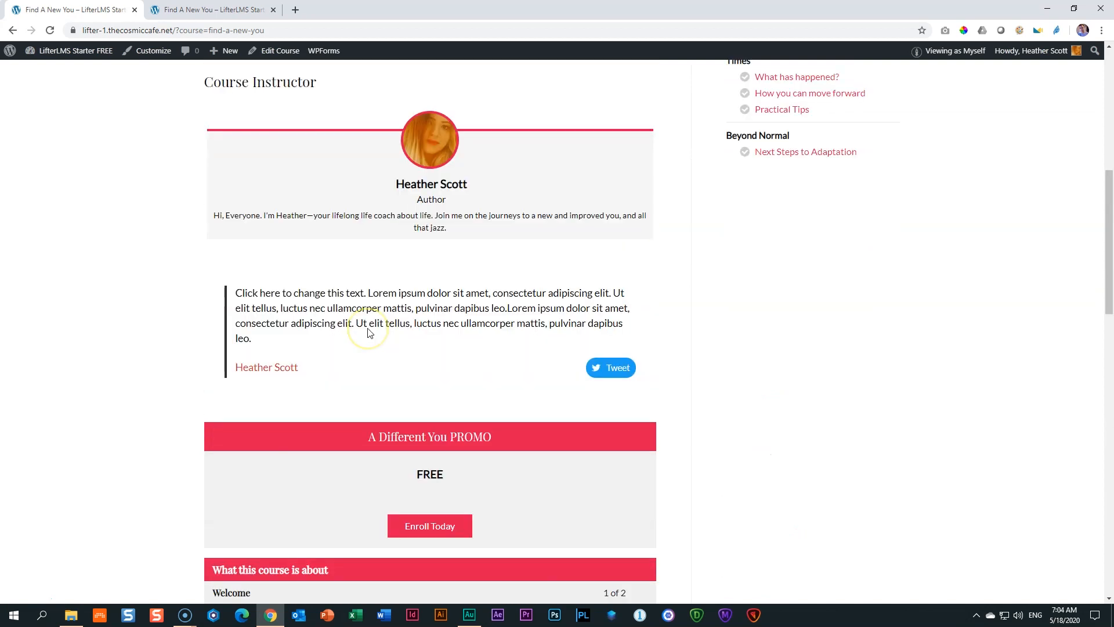
Open the LifterLMS course settings from the WordPress dashboard and examine the Course Catalog Settings section.
{"action": "left_click", "coordinate": [64, 56]}
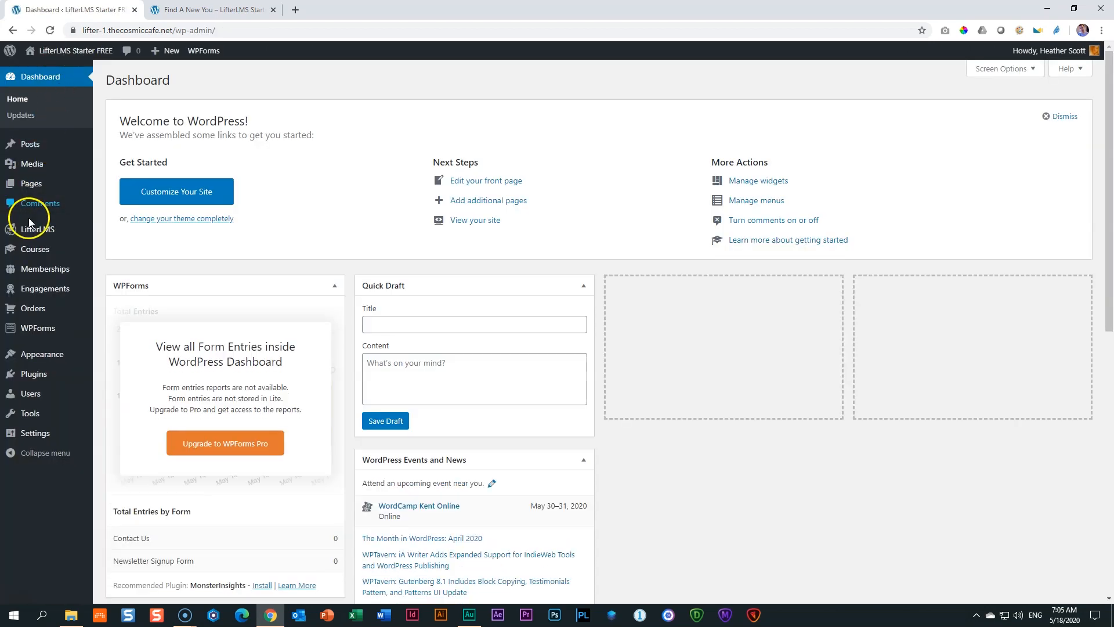
{"action": "mouse_move", "coordinate": [28, 238]}
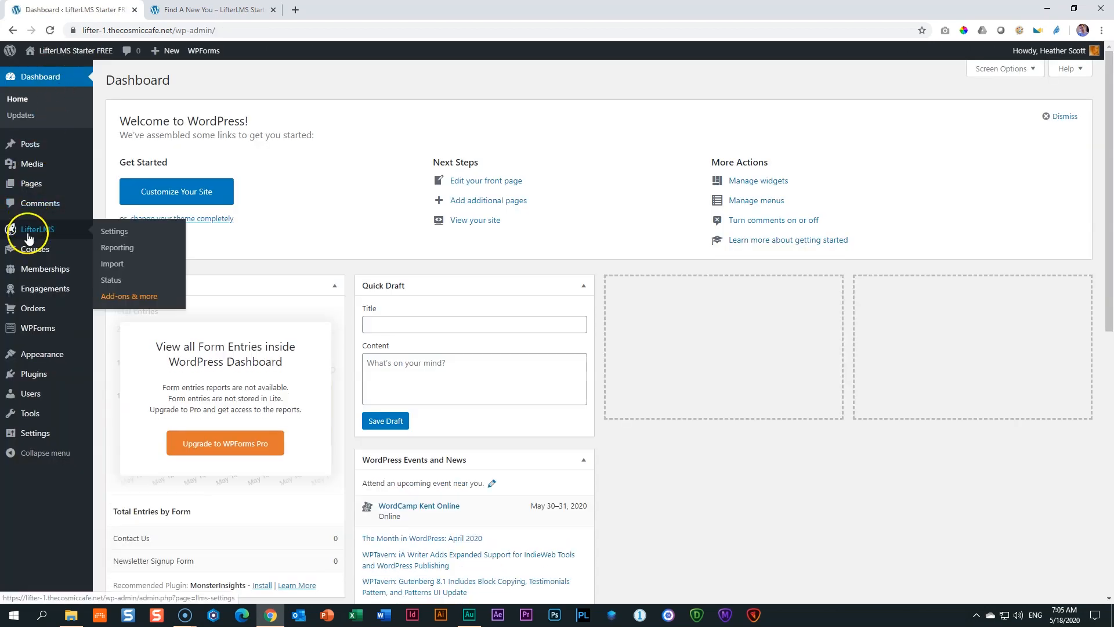
{"action": "left_click", "coordinate": [120, 232]}
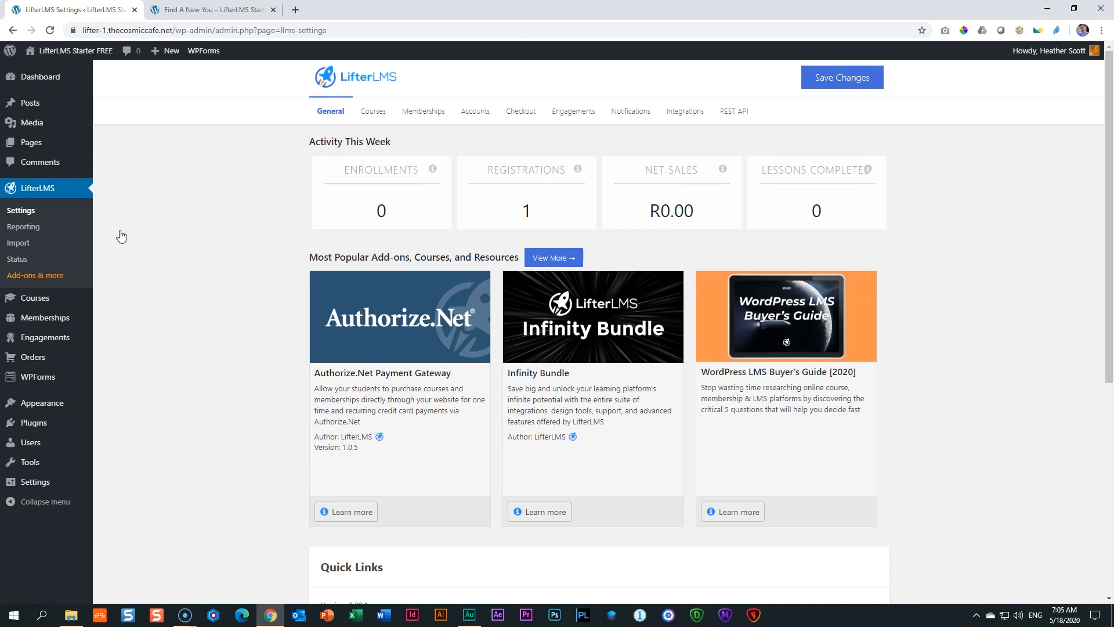
{"action": "left_click", "coordinate": [374, 114]}
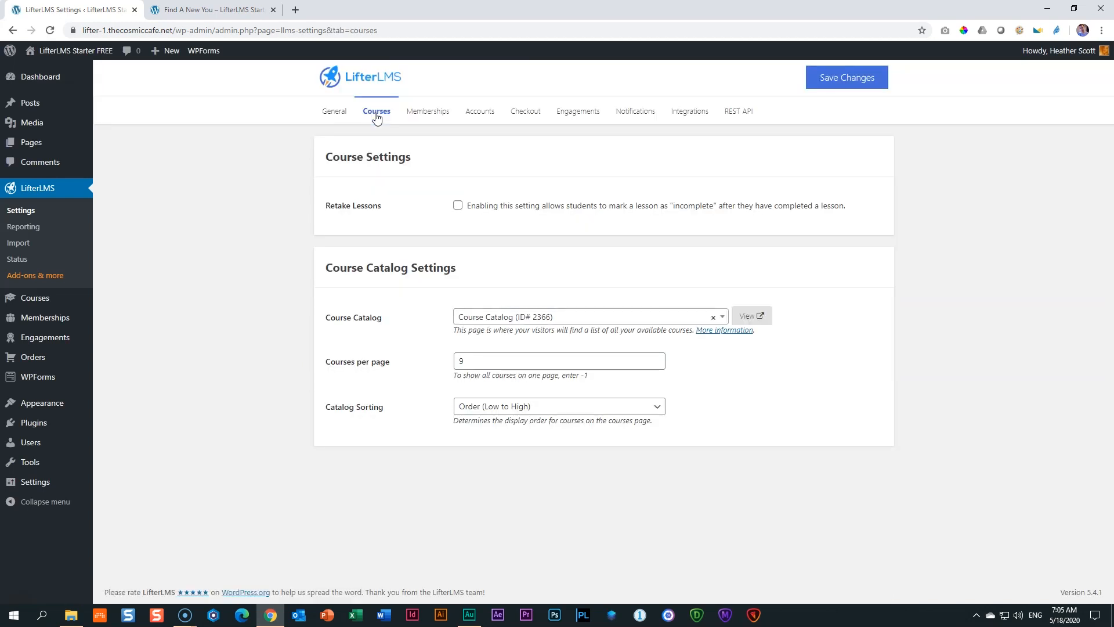
{"action": "left_click_drag", "start_coordinate": [324, 268], "coordinate": [462, 273]}
{"action": "left_click", "coordinate": [513, 277]}
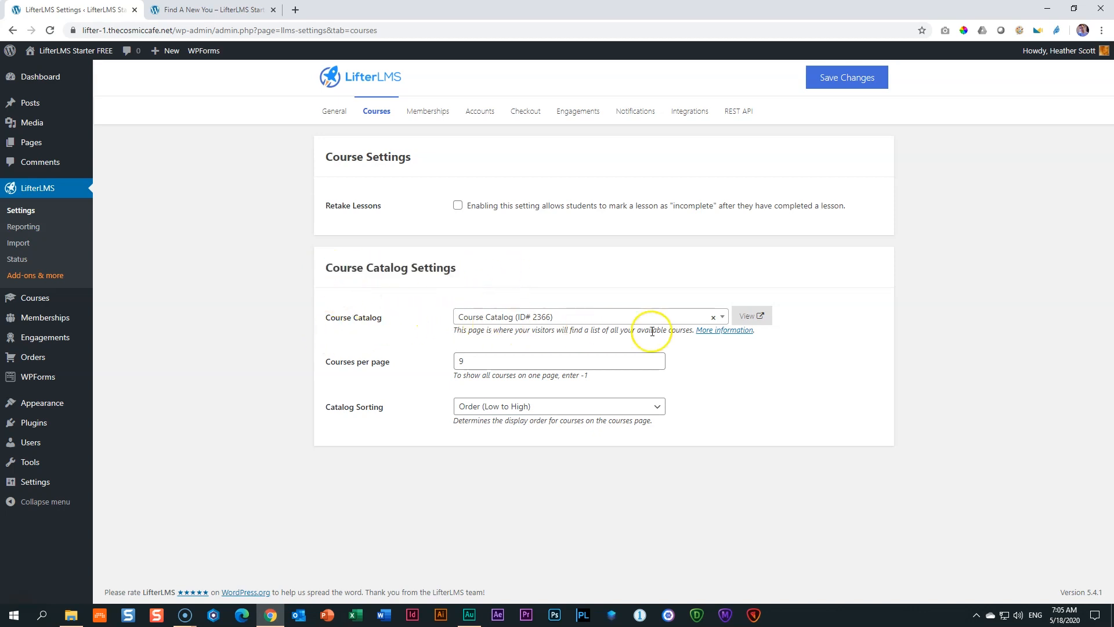
Open the assigned Course Catalog page for viewing, close the old course preview, and return to the LifterLMS course settings.
{"action": "left_click", "coordinate": [760, 317]}
{"action": "left_click", "coordinate": [233, 10]}
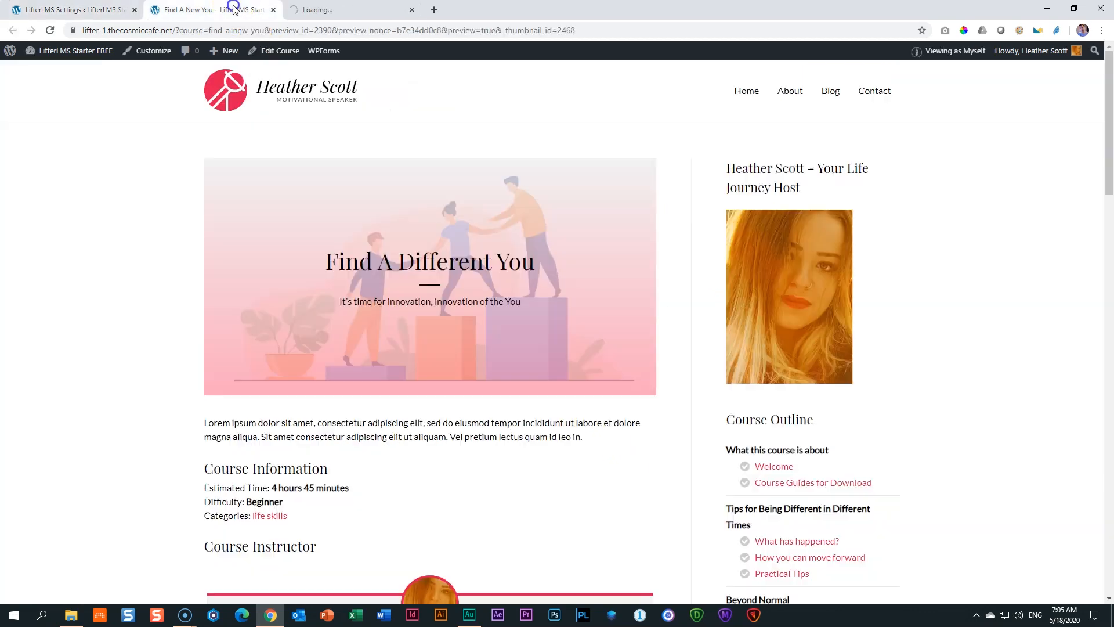
{"action": "left_click", "coordinate": [274, 10]}
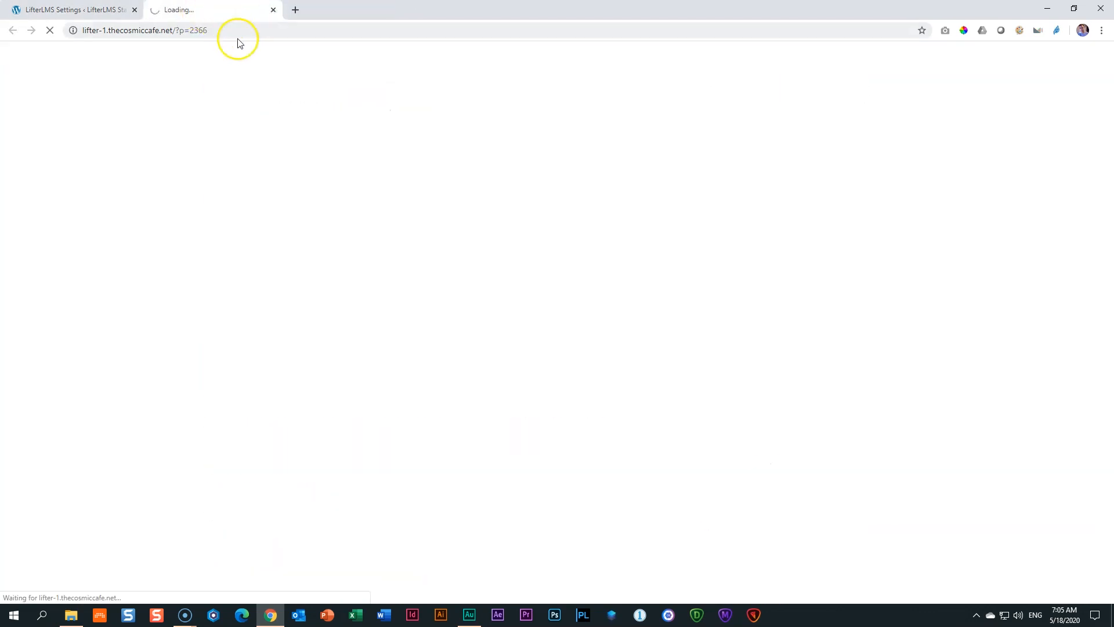
{"action": "left_click", "coordinate": [76, 9]}
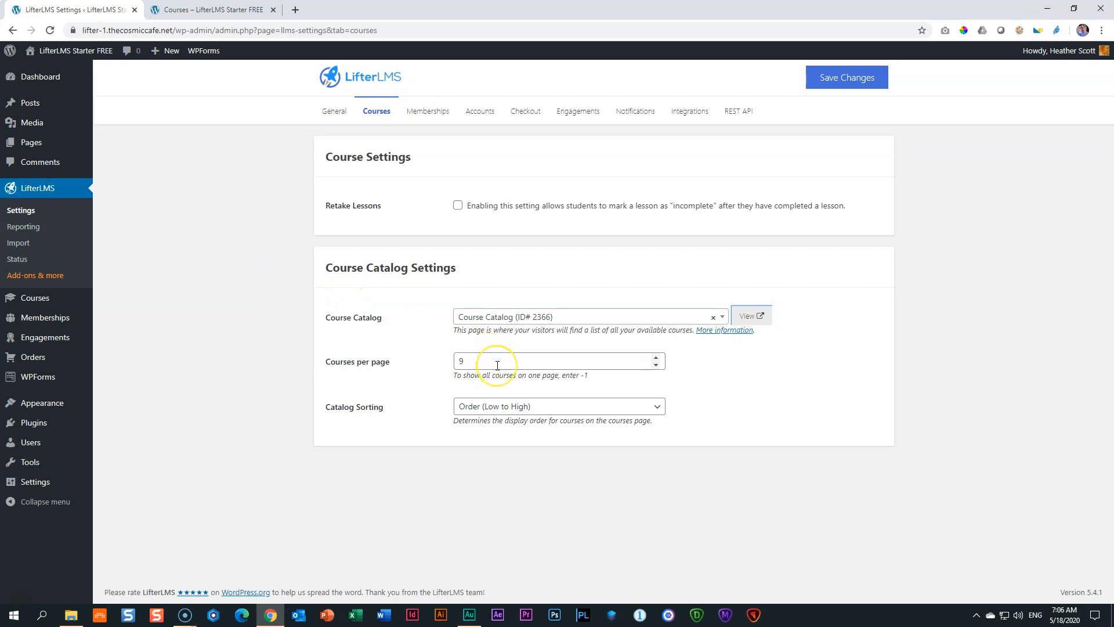
Examine the Courses per page option and its instruction for showing all courses on one page.
{"action": "left_click_drag", "start_coordinate": [454, 376], "coordinate": [599, 384]}
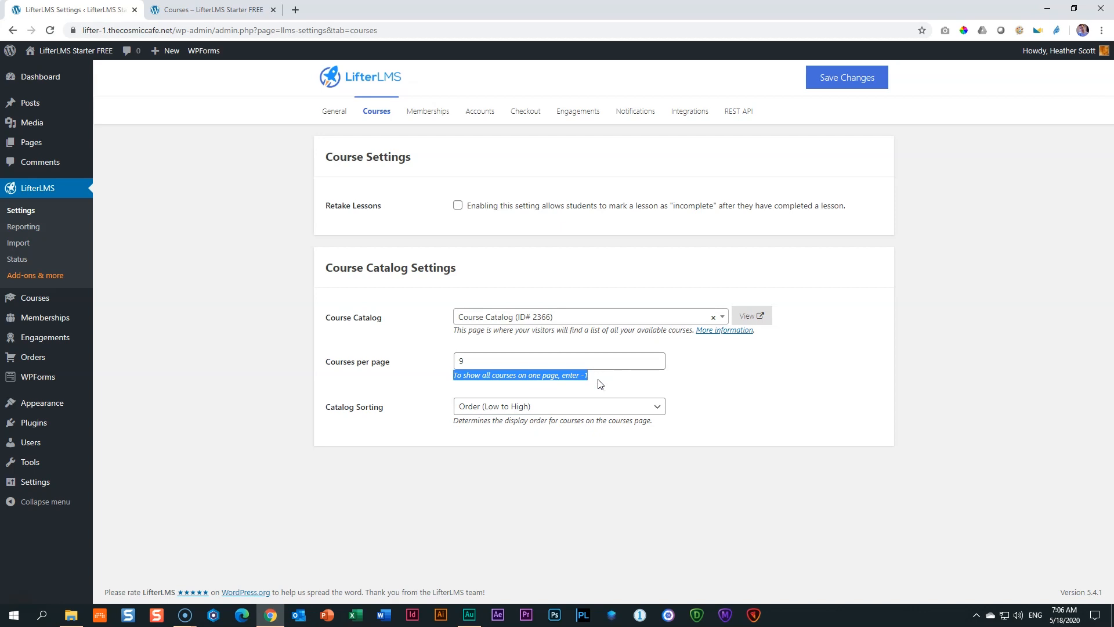
{"action": "left_click", "coordinate": [597, 371]}
{"action": "left_click", "coordinate": [598, 382]}
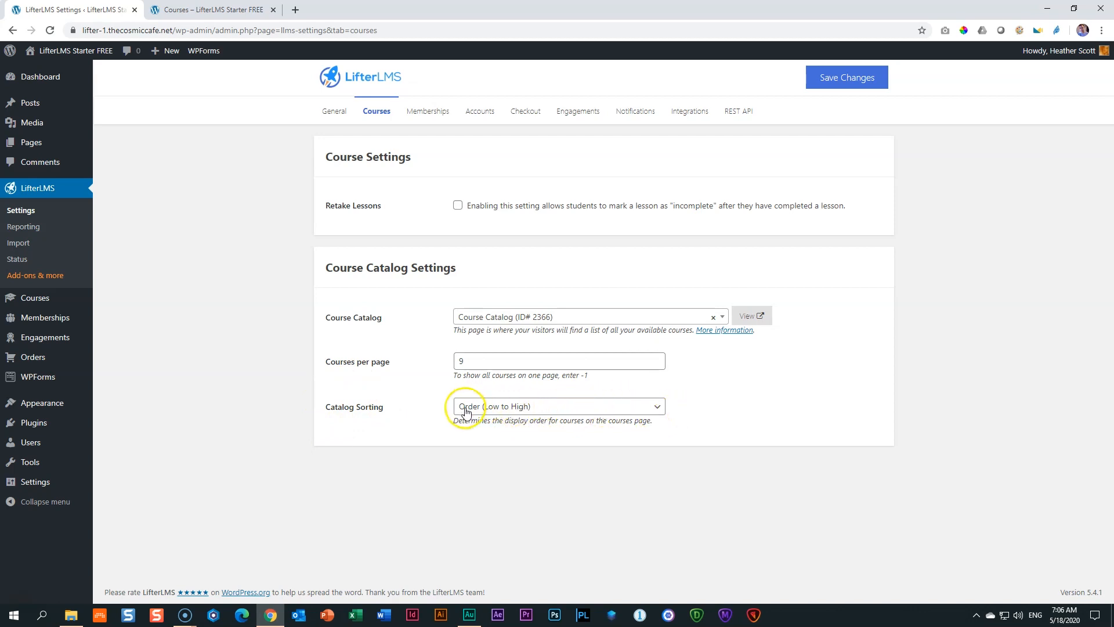
Choose Order (Low to High) for Catalog Sorting and save the LifterLMS course settings.
{"action": "left_click", "coordinate": [645, 408]}
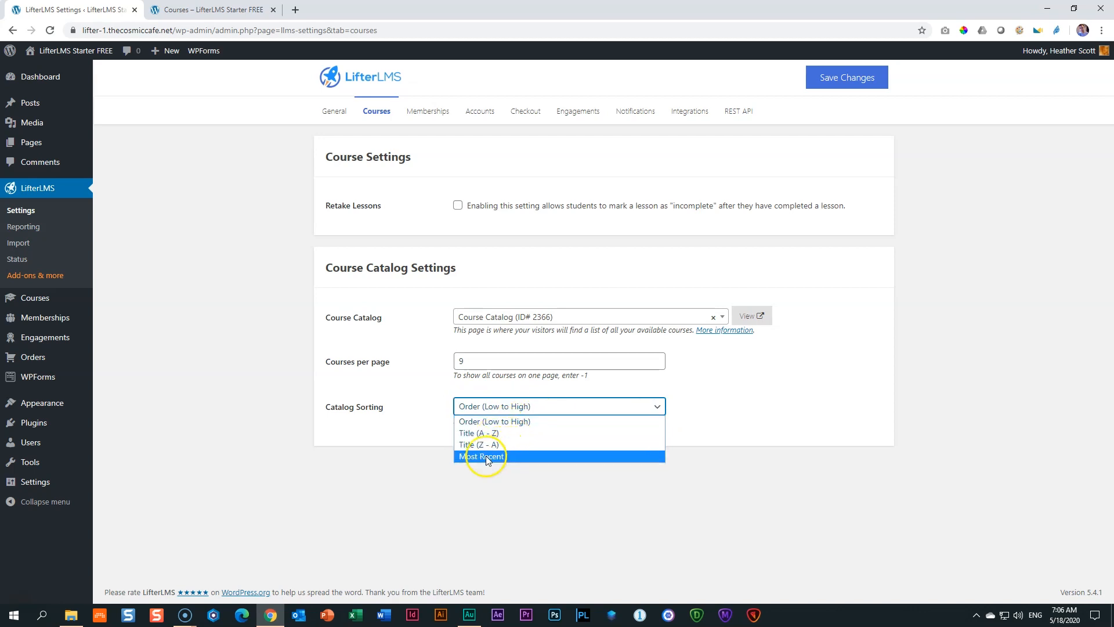
{"action": "left_click", "coordinate": [493, 420]}
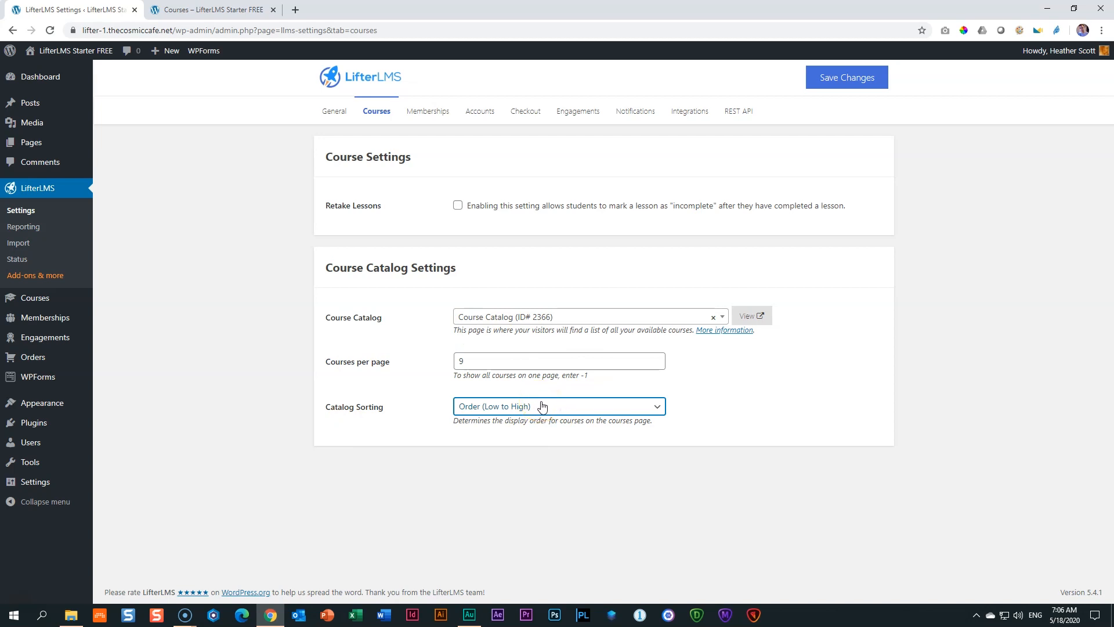
{"action": "left_click", "coordinate": [824, 77]}
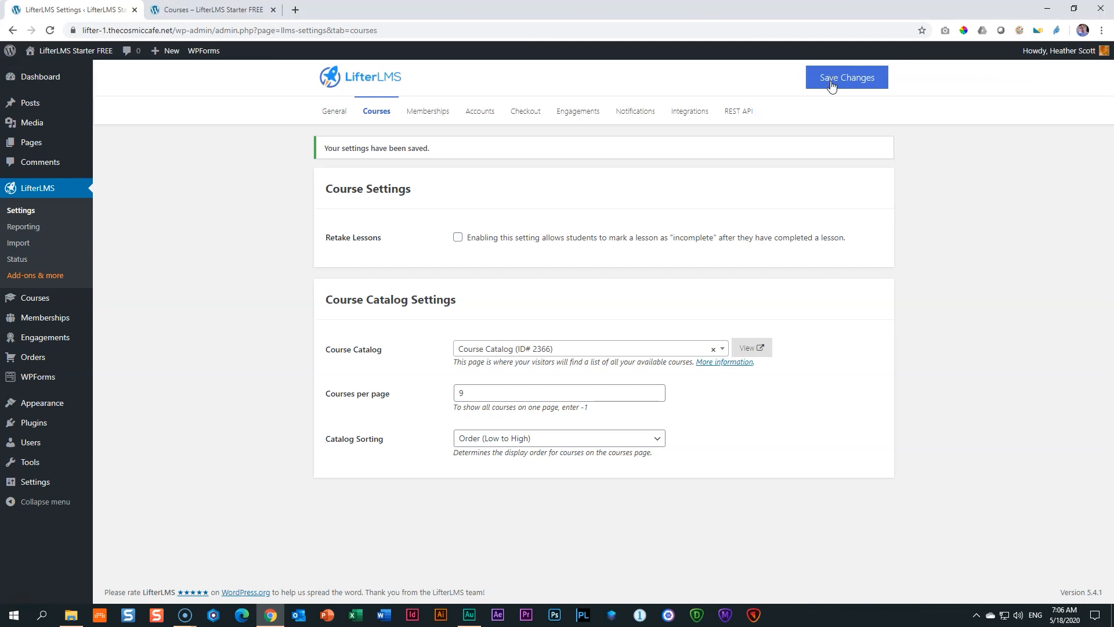
Visit the site's home page from the course catalog and look over its content and navigation menu.
{"action": "left_click", "coordinate": [208, 9]}
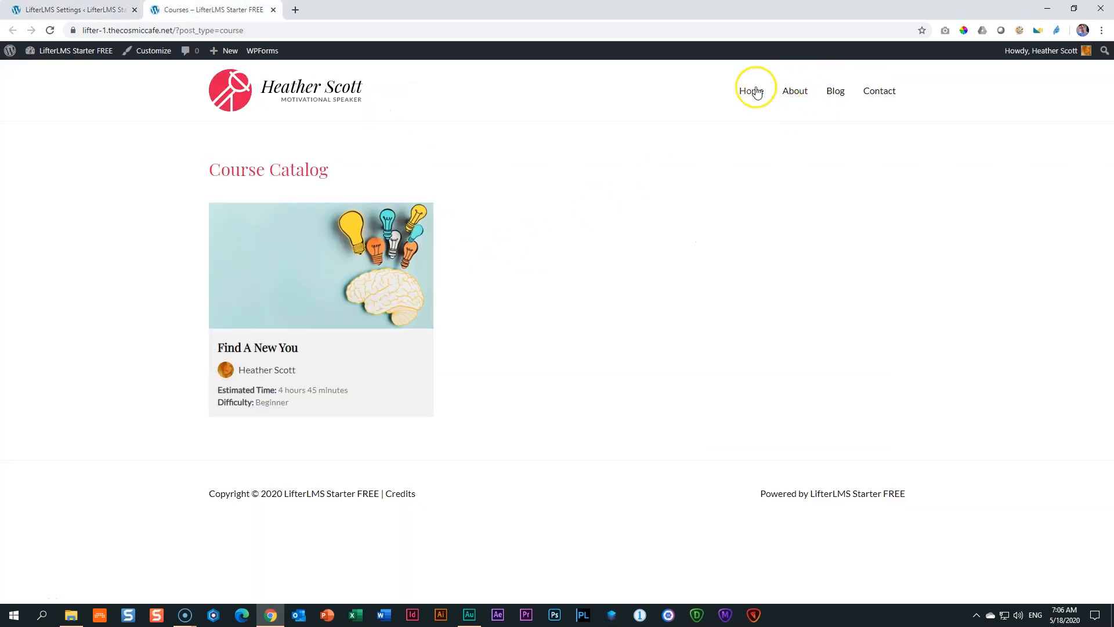
{"action": "left_click", "coordinate": [326, 84]}
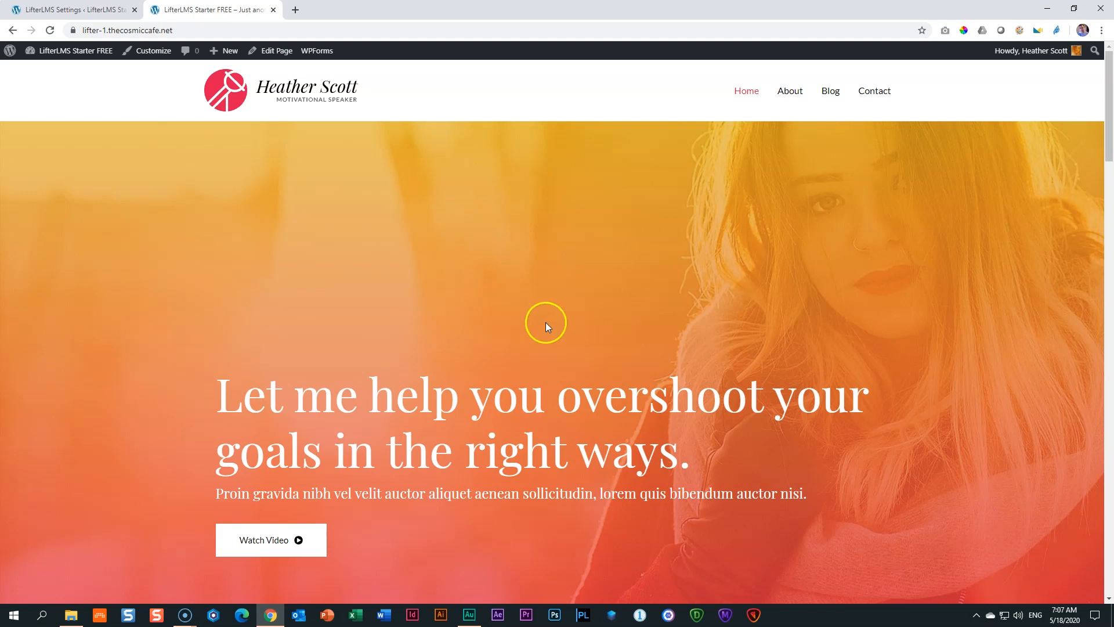
{"action": "scroll", "coordinate": [545, 328], "scroll_direction": "down", "scroll_amount": 6}
{"action": "scroll", "coordinate": [546, 331], "scroll_direction": "down", "scroll_amount": 8}
{"action": "scroll", "coordinate": [545, 332], "scroll_direction": "up", "scroll_amount": 8}
{"action": "scroll", "coordinate": [547, 336], "scroll_direction": "up", "scroll_amount": 6}
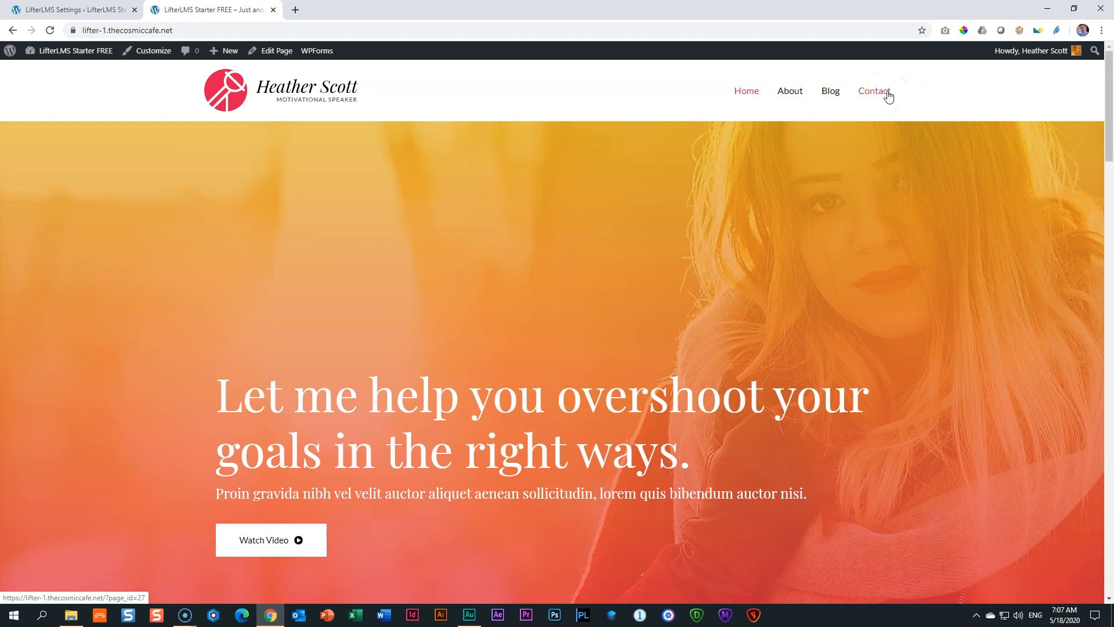
Open the site's menu editor, enable the LifterLMS box among its displayed item groups, and look through the links it offers.
{"action": "left_click", "coordinate": [104, 13]}
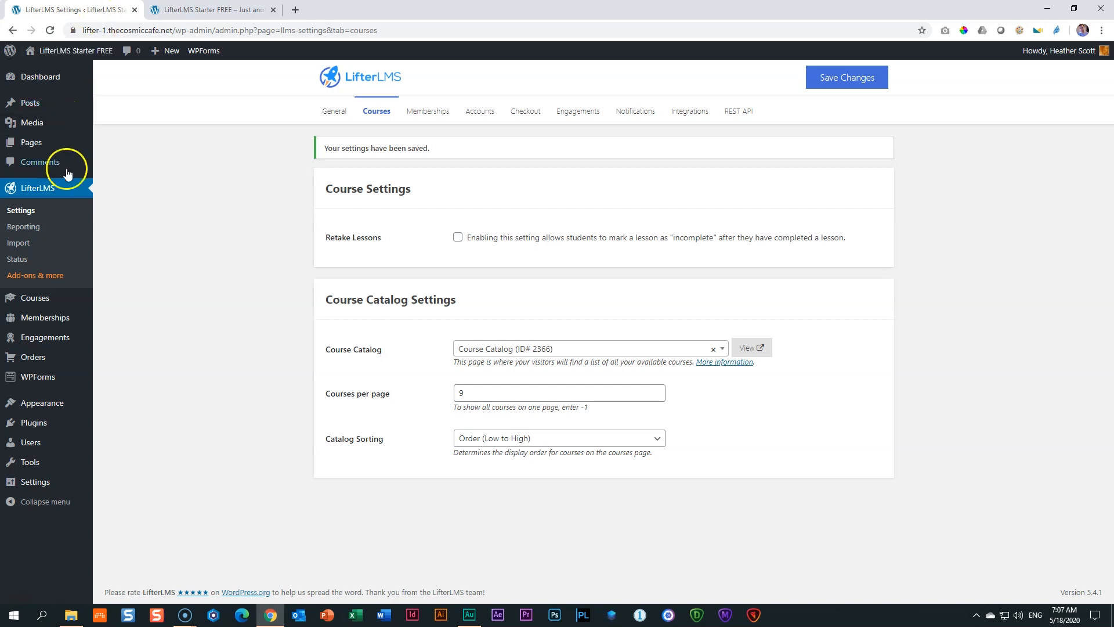
{"action": "mouse_move", "coordinate": [75, 405]}
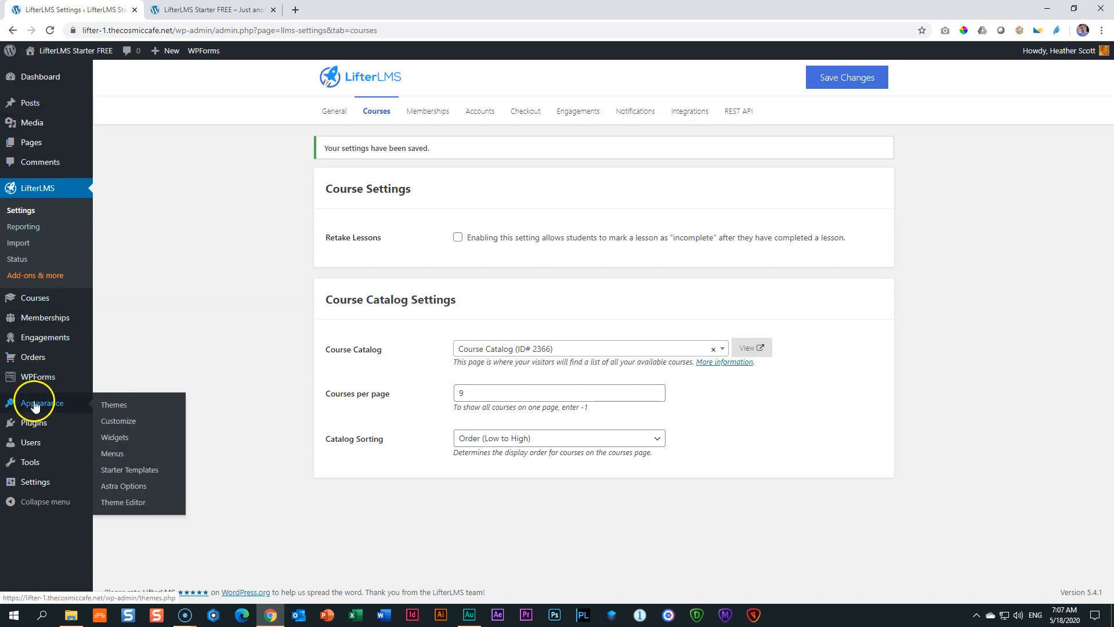
{"action": "left_click", "coordinate": [116, 456]}
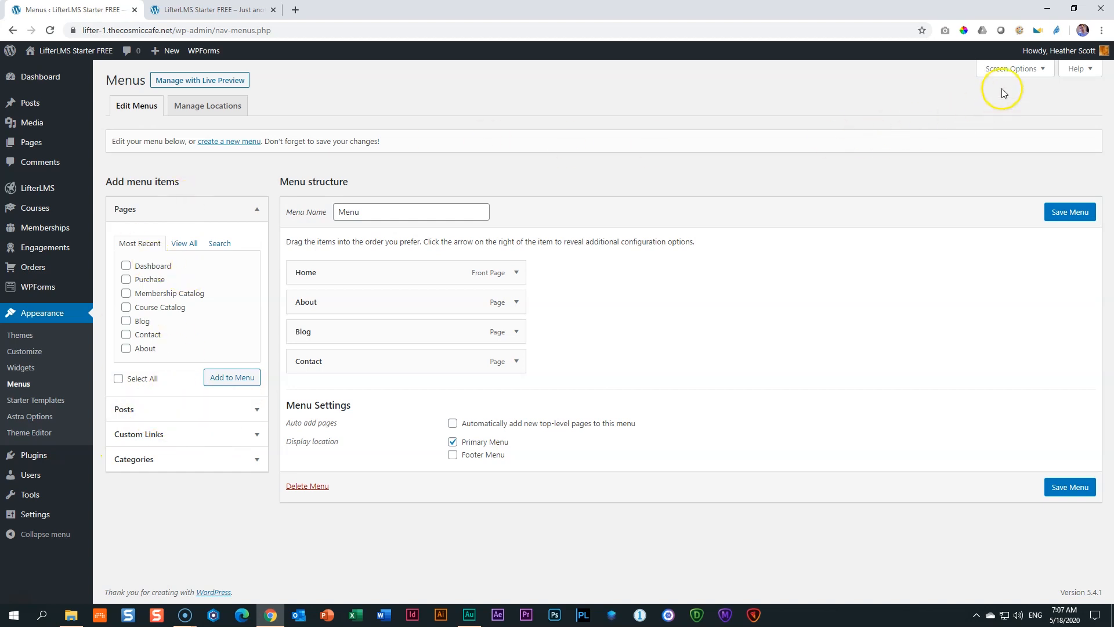
{"action": "left_click", "coordinate": [1030, 70]}
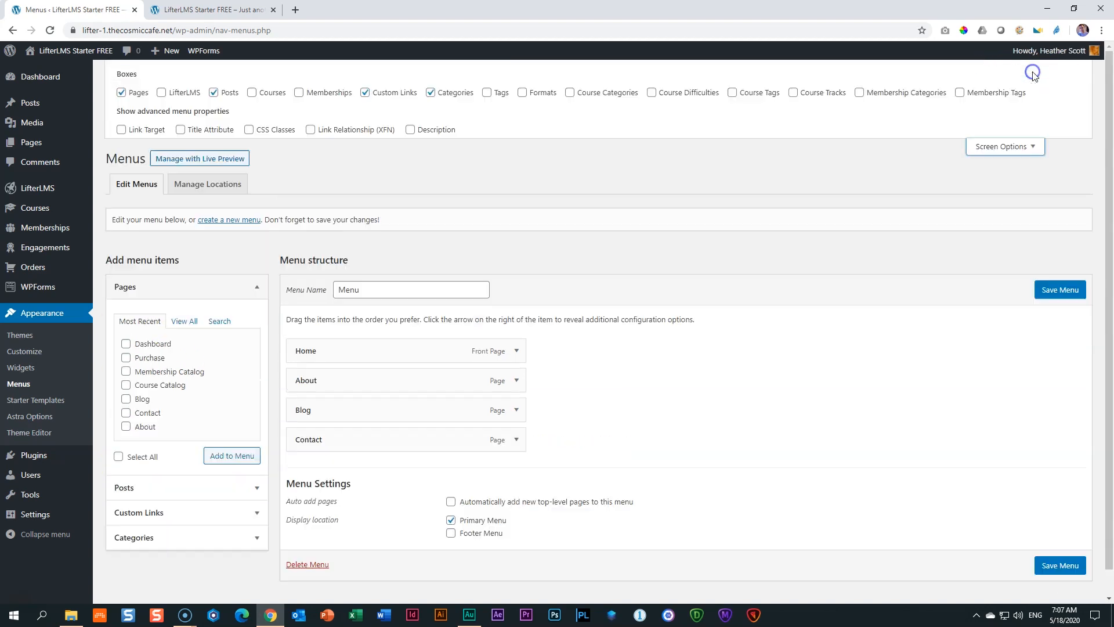
{"action": "left_click", "coordinate": [161, 93]}
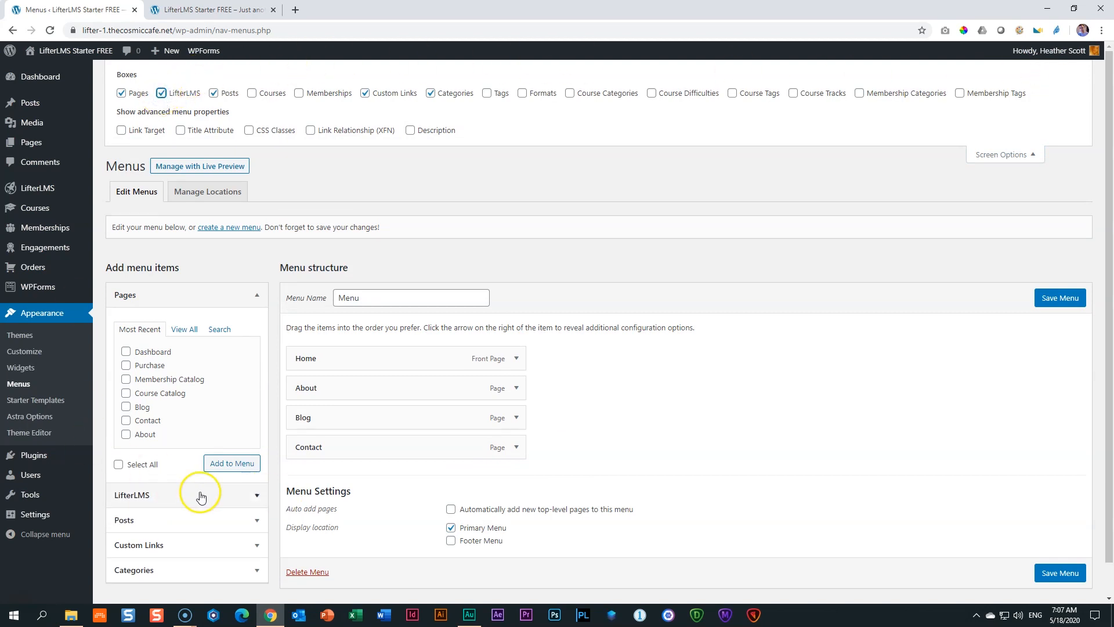
{"action": "left_click", "coordinate": [1024, 154]}
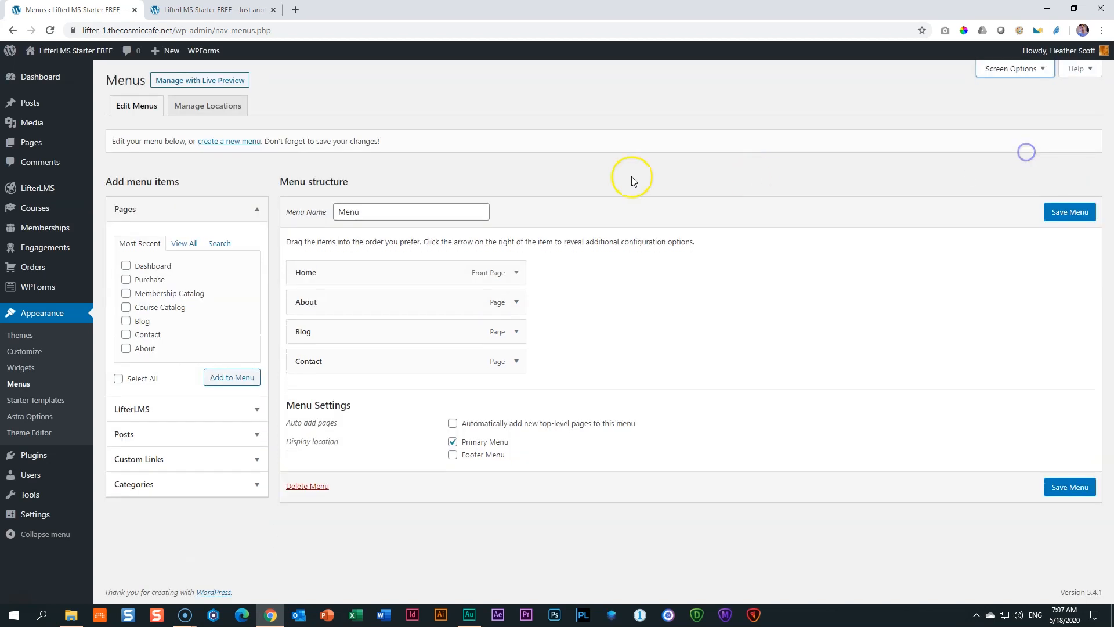
{"action": "left_click", "coordinate": [252, 410]}
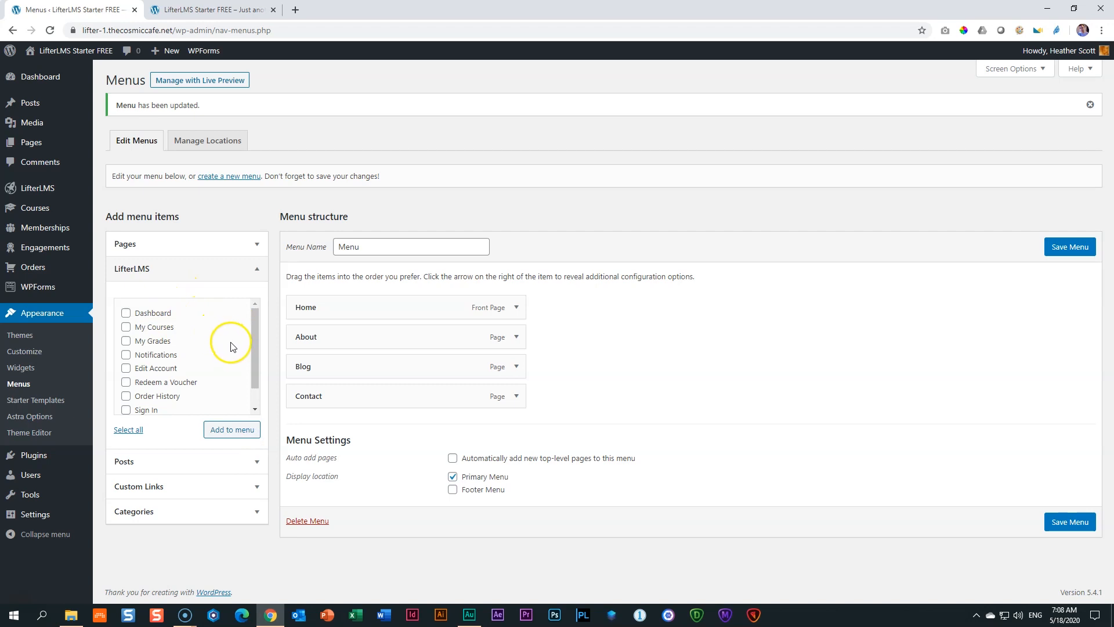
{"action": "mouse_move", "coordinate": [255, 348]}
{"action": "left_mouse_down"}
{"action": "mouse_move", "coordinate": [257, 395]}
{"action": "mouse_move", "coordinate": [259, 331]}
{"action": "left_mouse_up"}
Add the Course Catalog page to the site menu between About and Blog, and save the menu.
{"action": "left_click", "coordinate": [252, 248]}
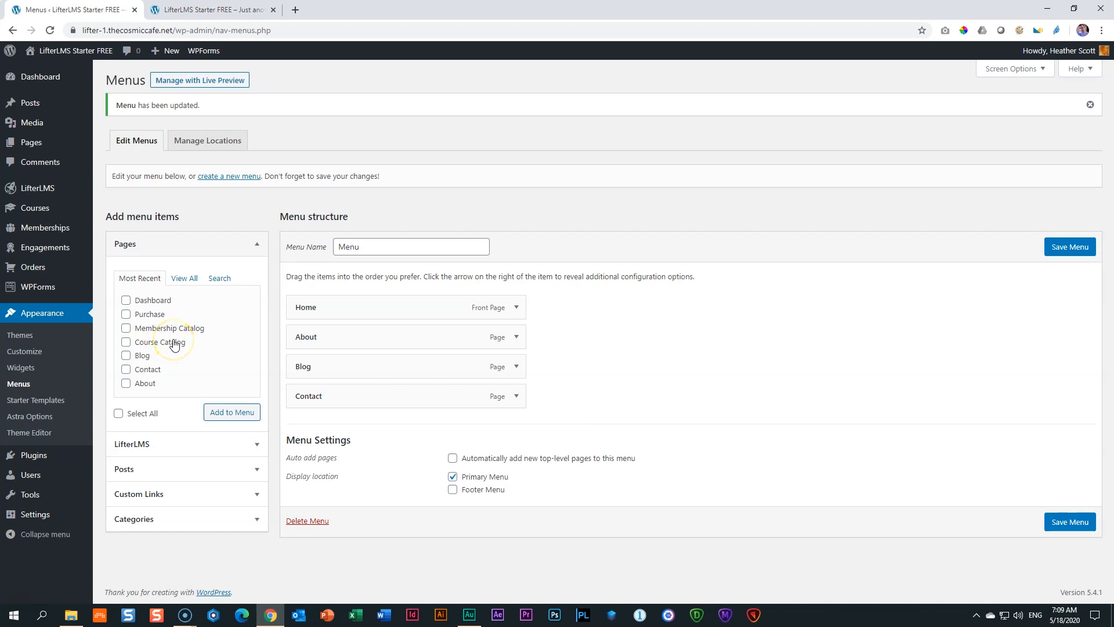
{"action": "mouse_move", "coordinate": [38, 145]}
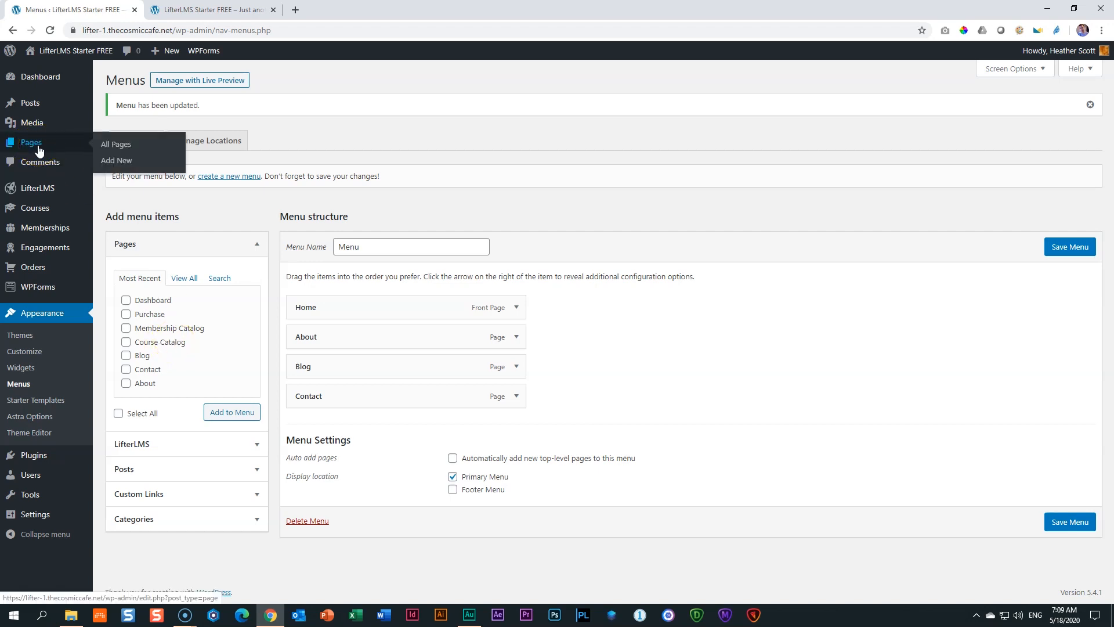
{"action": "left_click", "coordinate": [126, 341]}
{"action": "left_click", "coordinate": [238, 418]}
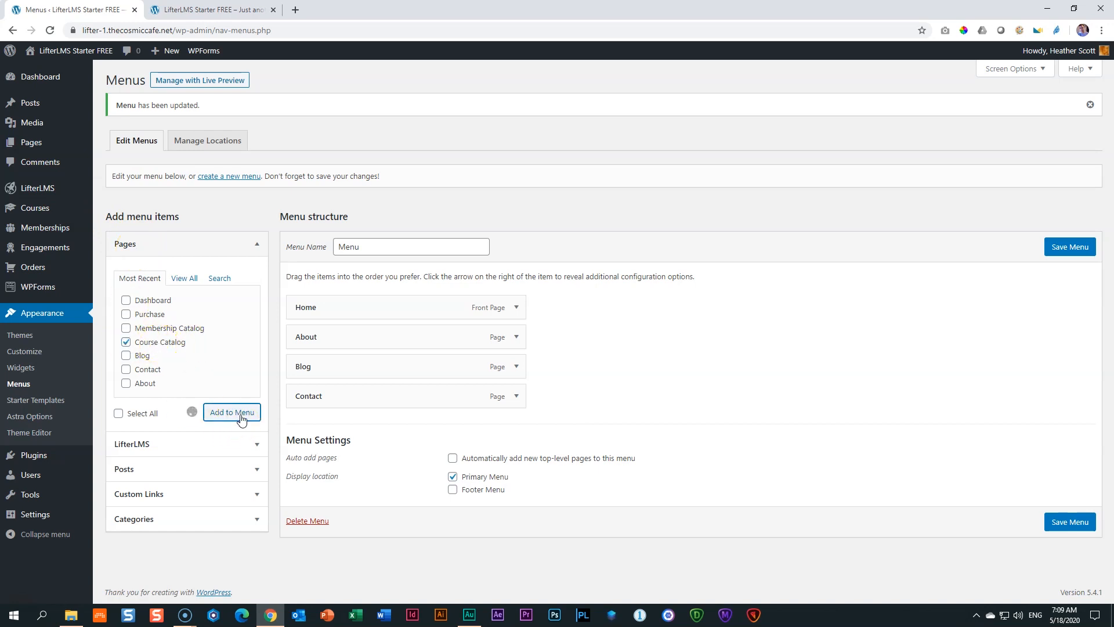
{"action": "left_click_drag", "start_coordinate": [318, 426], "coordinate": [365, 361]}
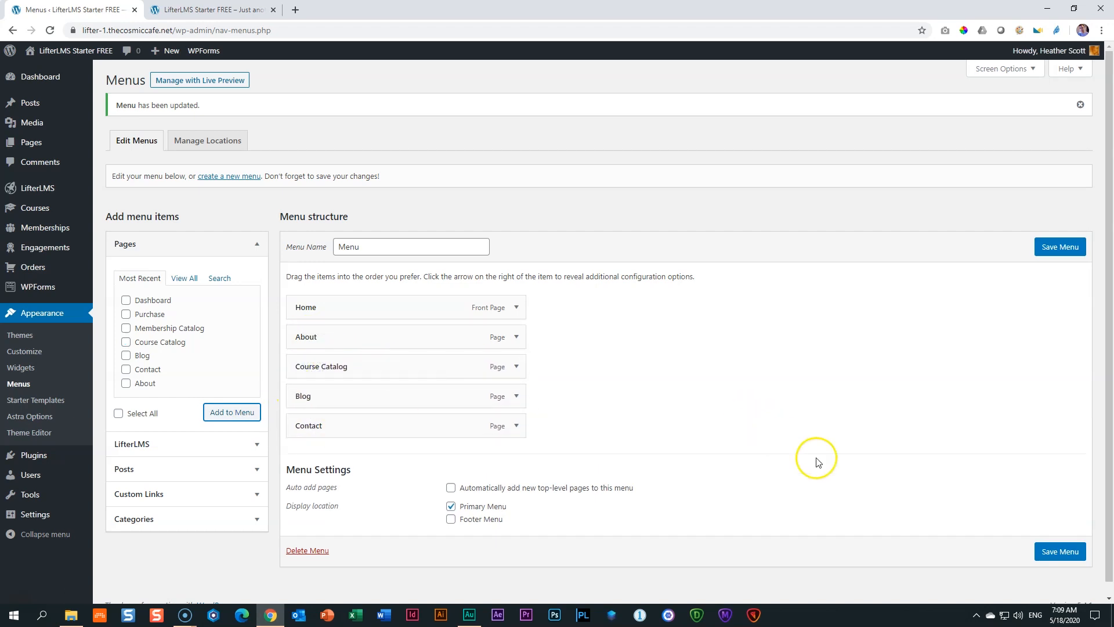
{"action": "left_click", "coordinate": [1065, 551]}
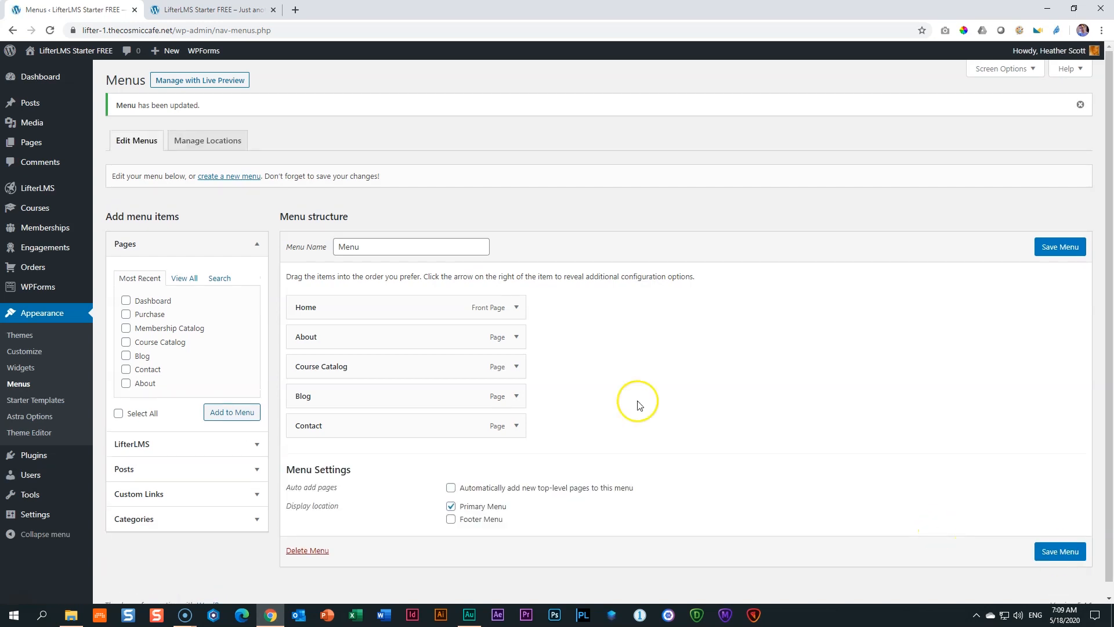
Reload the site's home page and follow the Course Catalog link in its navigation menu.
{"action": "left_click", "coordinate": [235, 9]}
{"action": "left_click", "coordinate": [50, 30]}
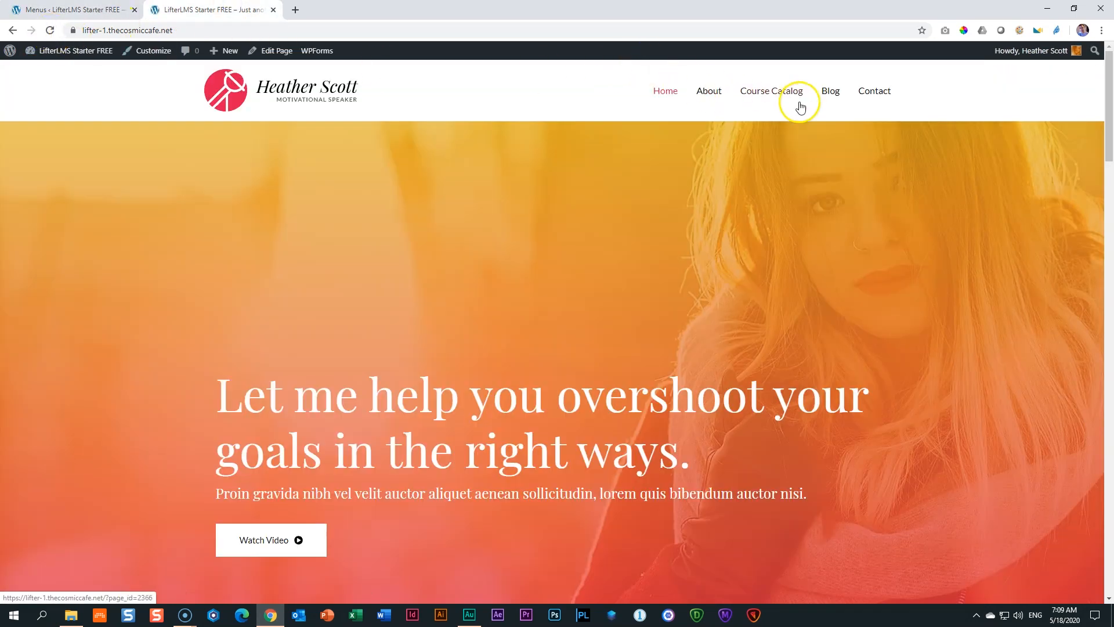
{"action": "left_click", "coordinate": [782, 96]}
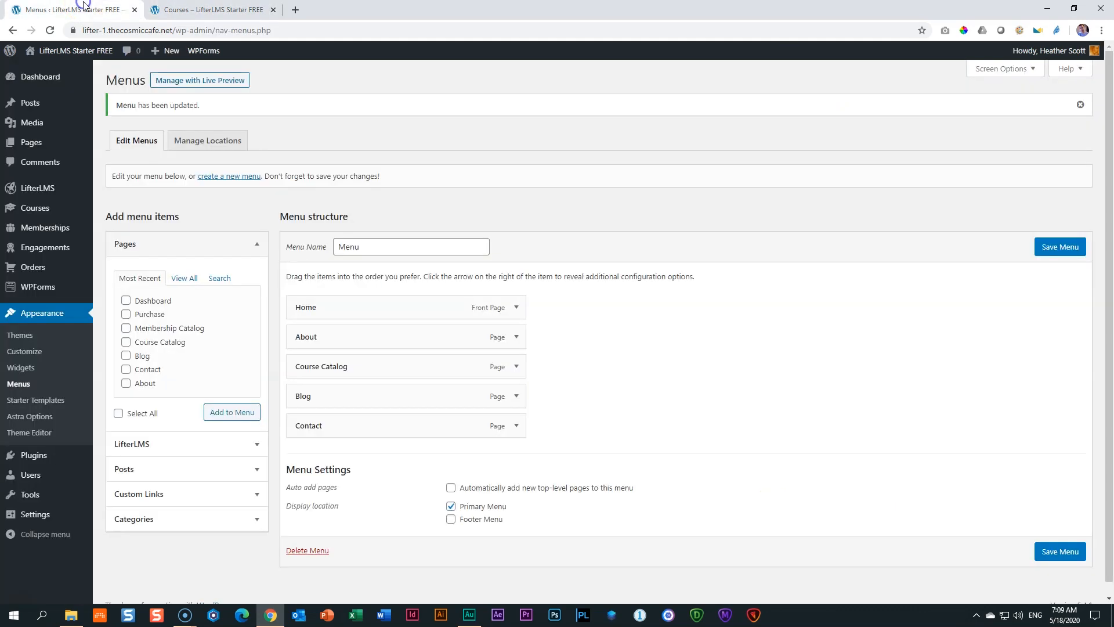
Set the Course Catalog menu item's navigation label to "Current Courses" and save the menu.
{"action": "left_click", "coordinate": [83, 7]}
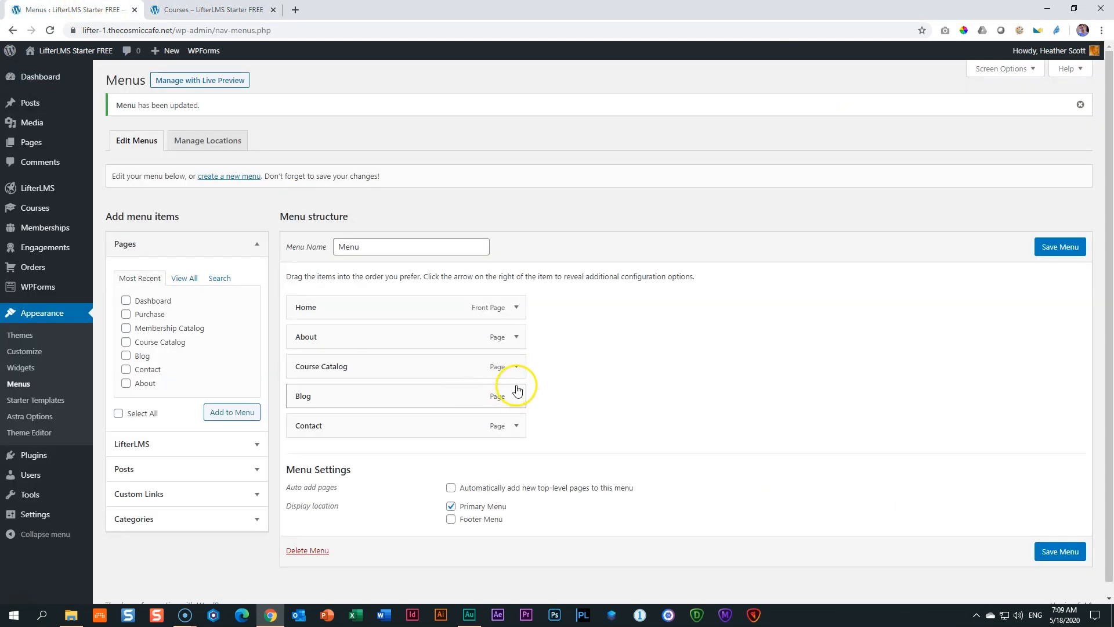
{"action": "left_click", "coordinate": [517, 367]}
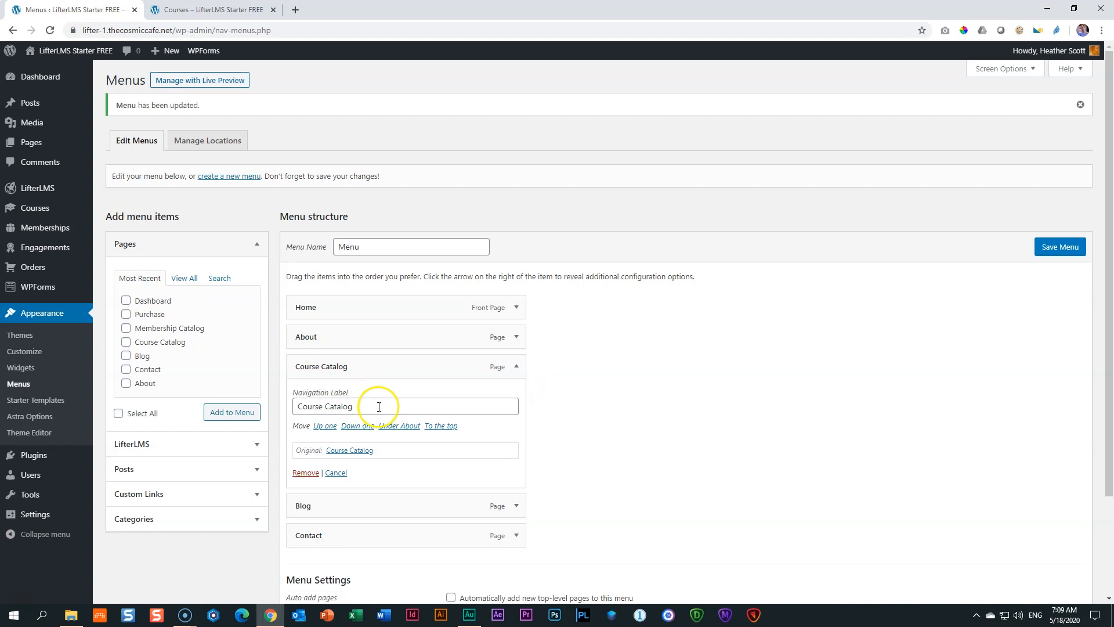
{"action": "triple_click", "coordinate": [386, 410]}
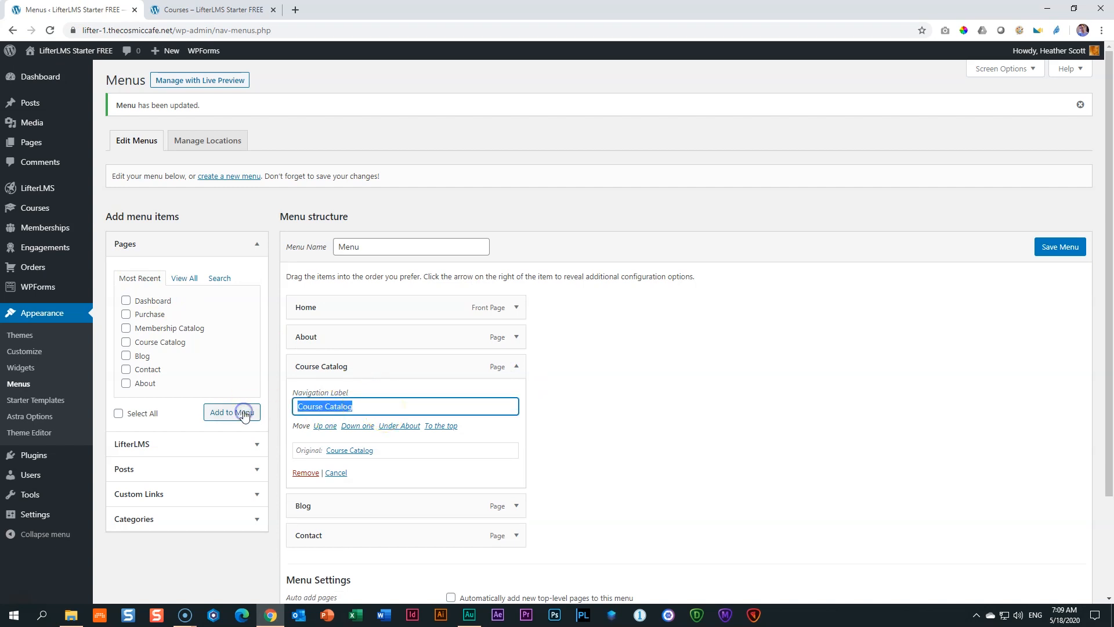
{"action": "type", "text": "Current Courses"}
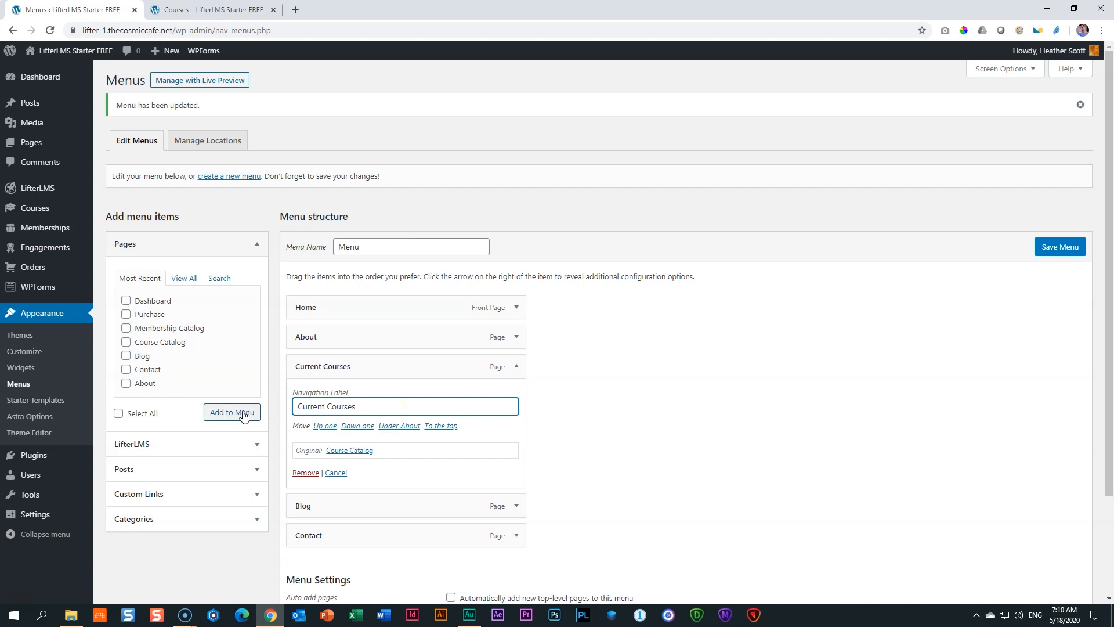
{"action": "left_click", "coordinate": [516, 366]}
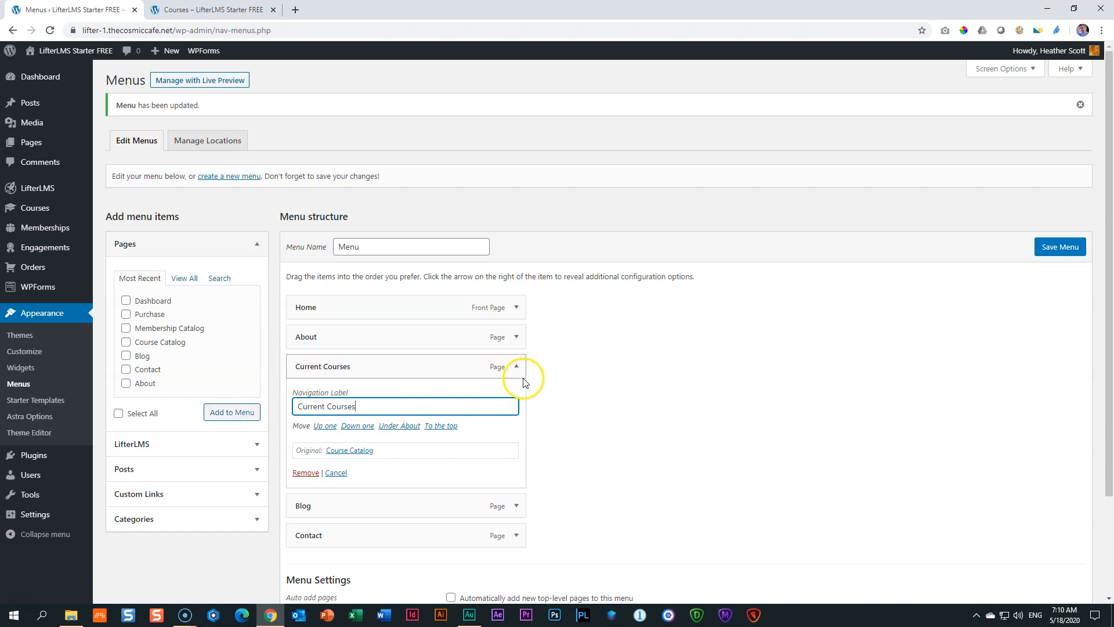
{"action": "left_click", "coordinate": [1062, 255]}
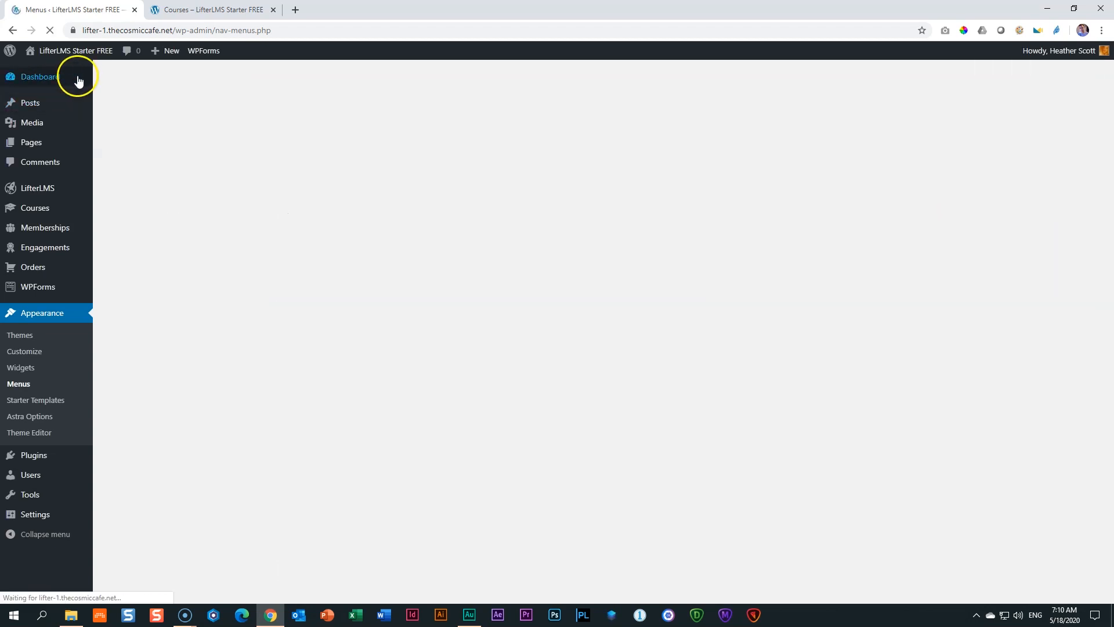
Check the Current Courses link on the live site, view the Find A New You course from the catalog, and close the preview.
{"action": "left_click", "coordinate": [180, 9]}
{"action": "left_click", "coordinate": [259, 96]}
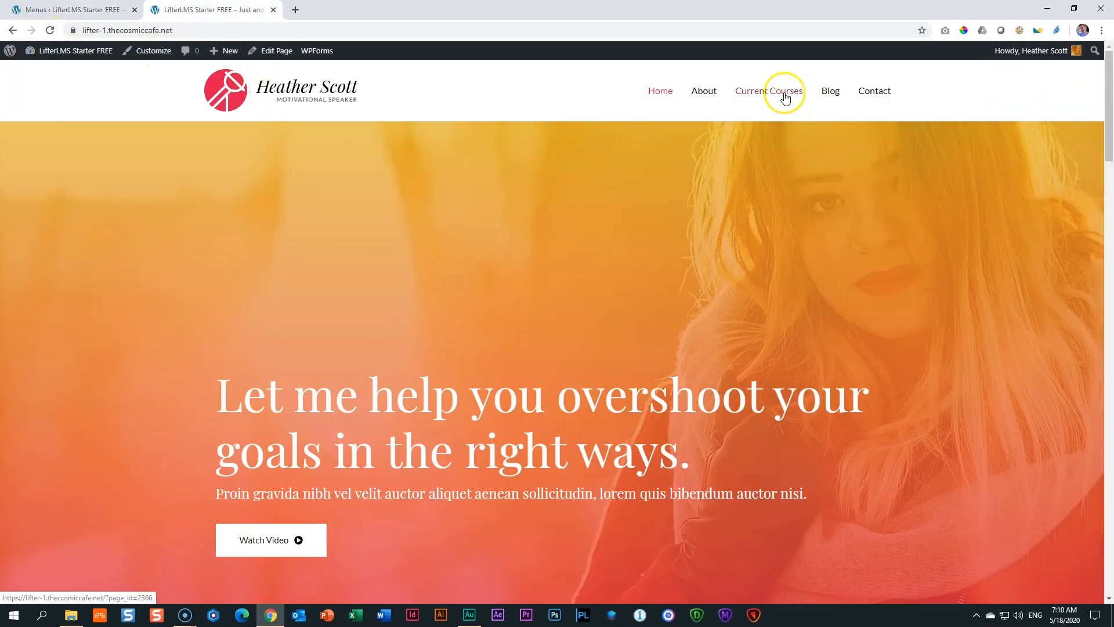
{"action": "left_click", "coordinate": [785, 98]}
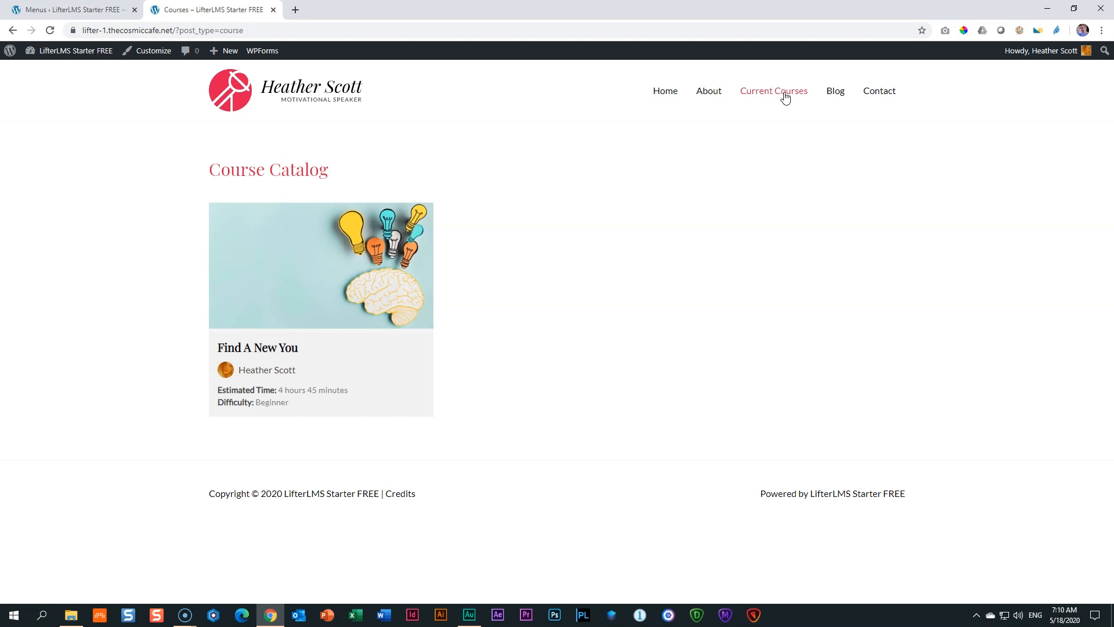
{"action": "left_click", "coordinate": [285, 347]}
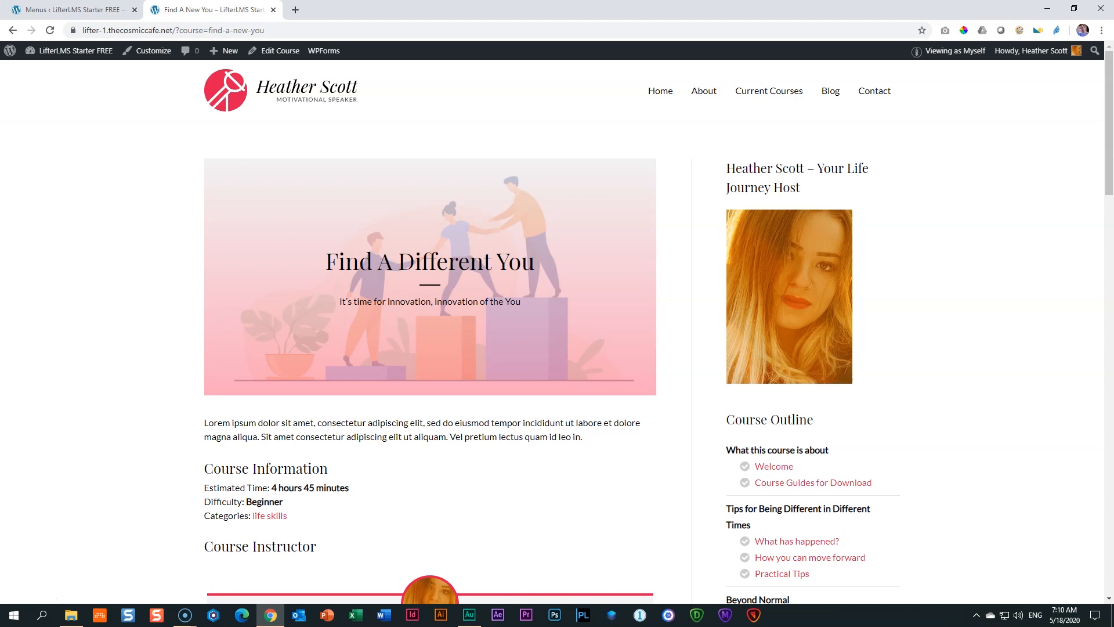
{"action": "left_click", "coordinate": [274, 10]}
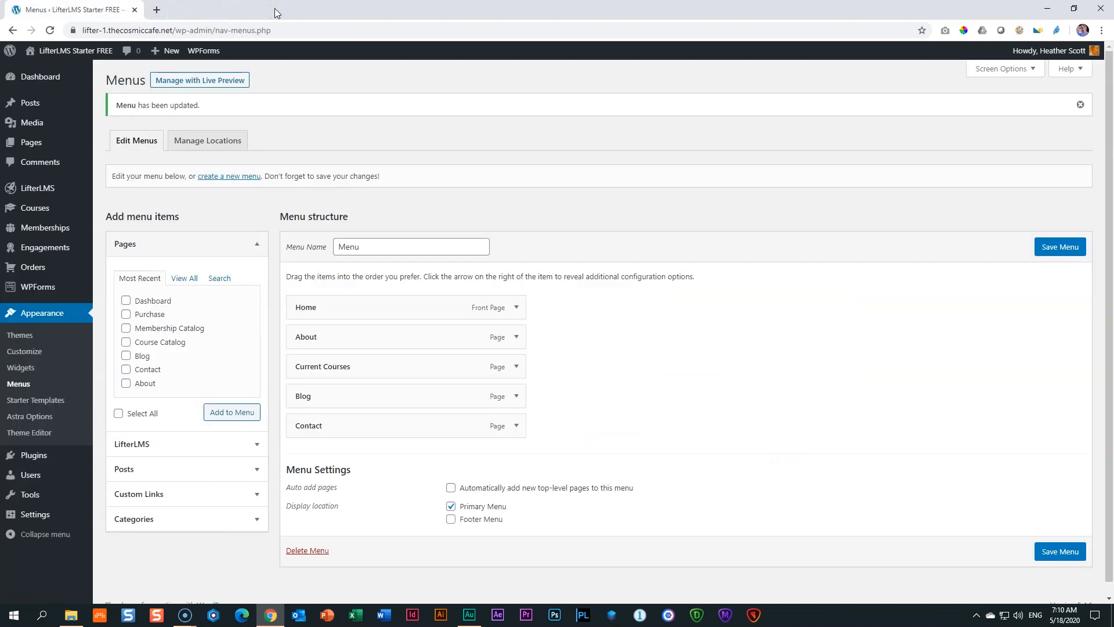
Clone the Find A New You course from the LifterLMS course list.
{"action": "mouse_move", "coordinate": [40, 209]}
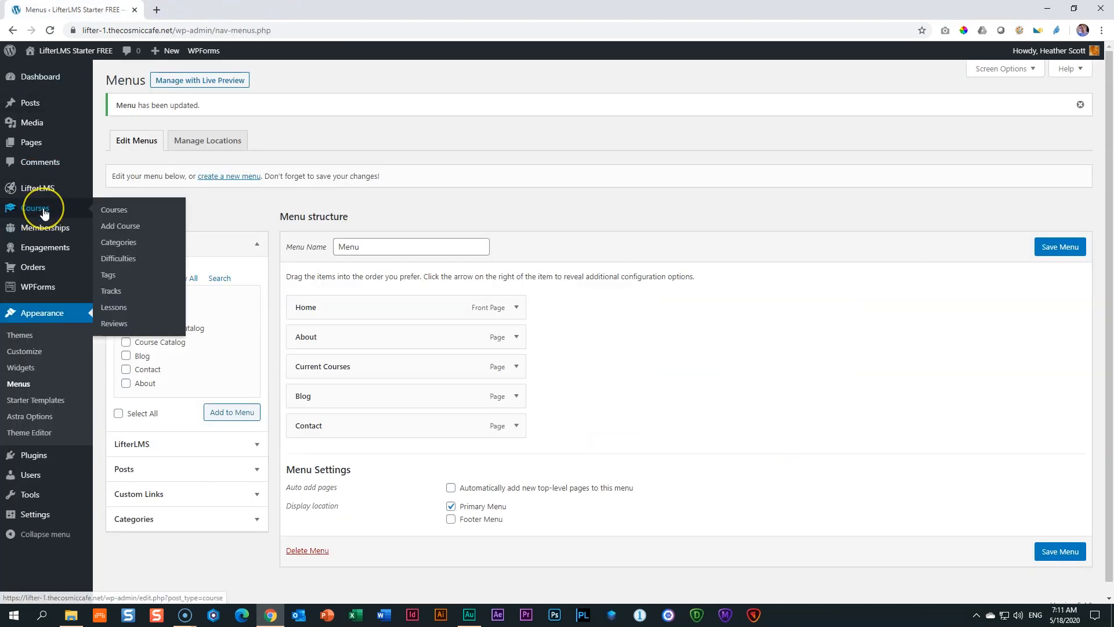
{"action": "left_click", "coordinate": [148, 212]}
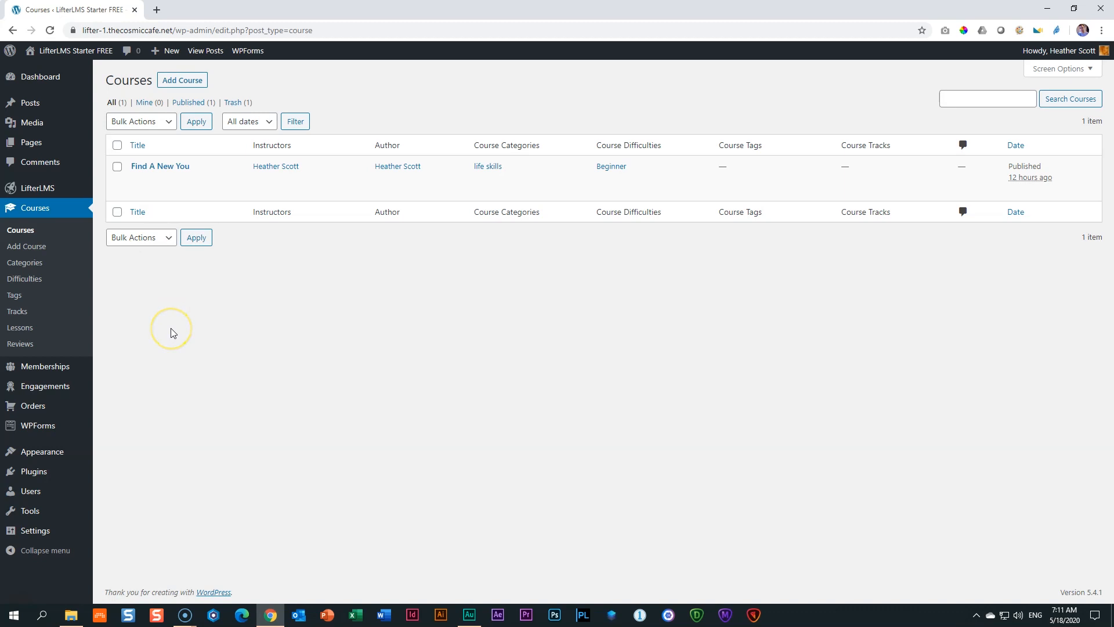
{"action": "mouse_move", "coordinate": [159, 171]}
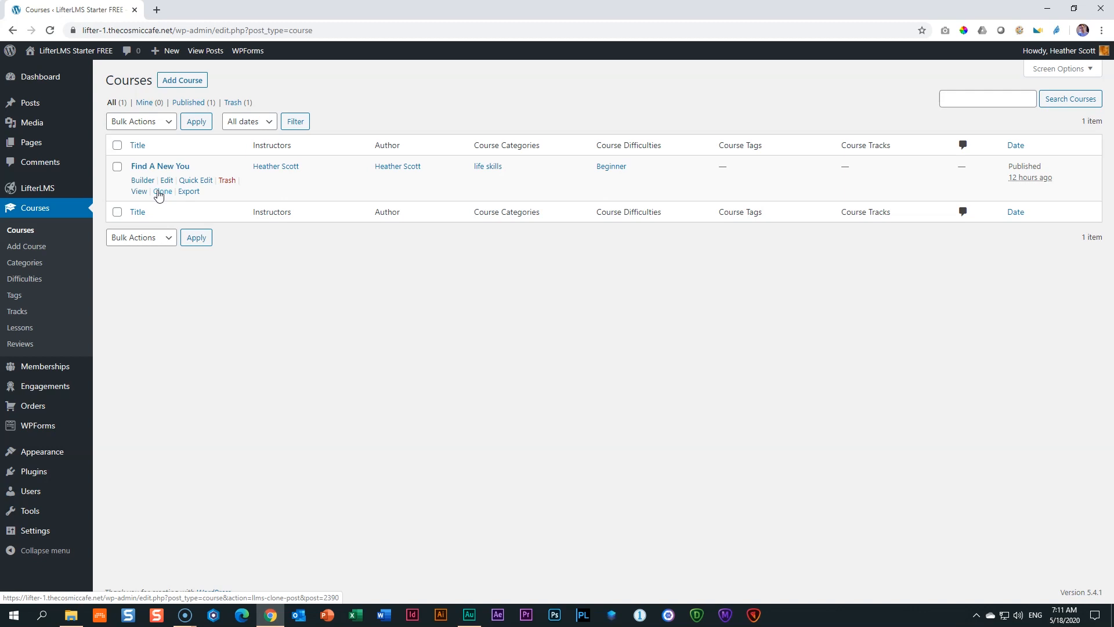
{"action": "left_click", "coordinate": [161, 192]}
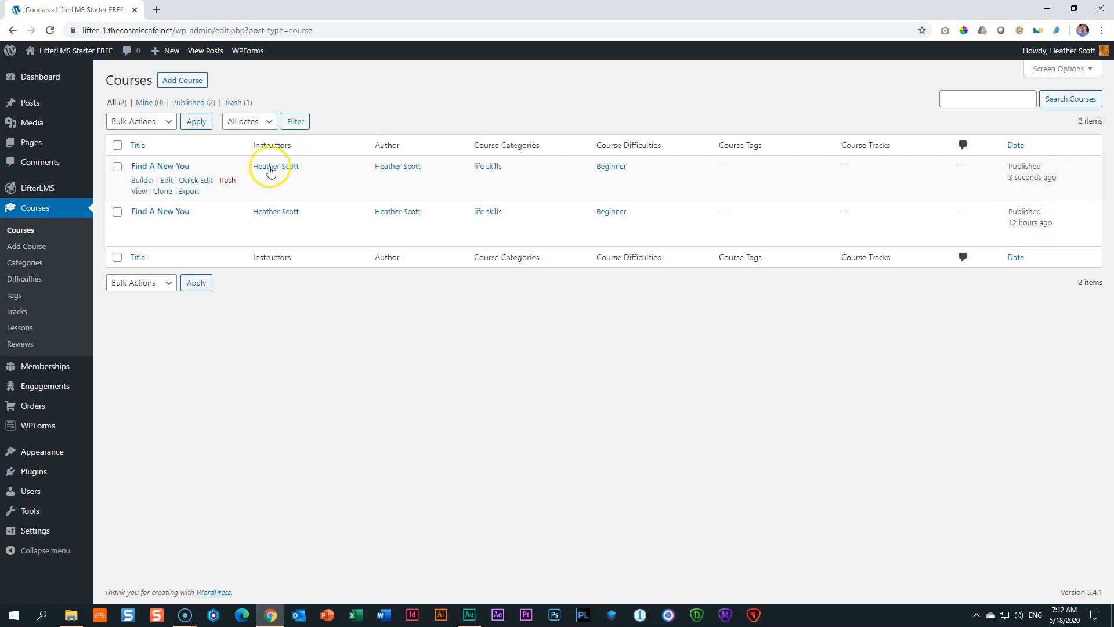
Open the newly cloned course for editing and change its title to "Stand up for Yourself".
{"action": "left_click", "coordinate": [170, 167]}
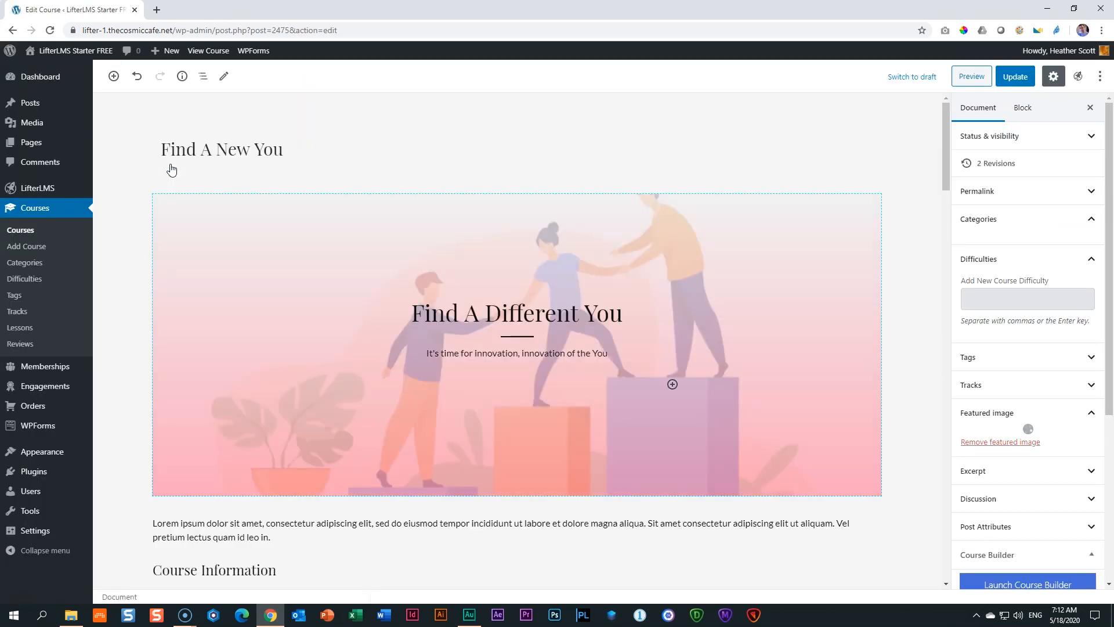
{"action": "left_click_drag", "start_coordinate": [314, 149], "coordinate": [112, 153]}
{"action": "key", "text": "BackSpace"}
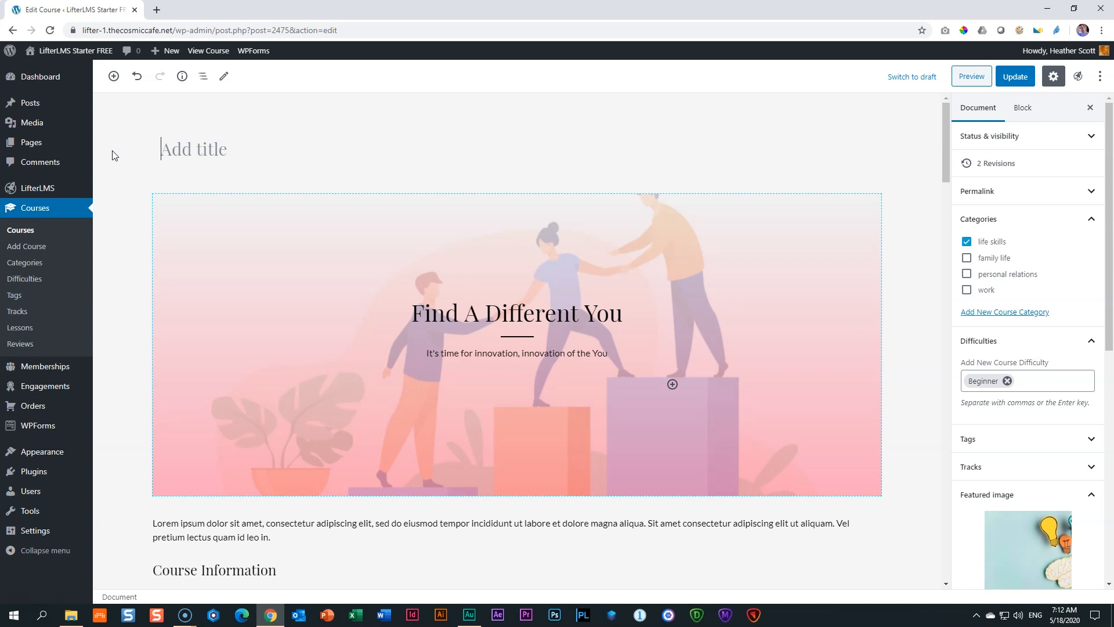
{"action": "type", "text": "Stand up for Yourself"}
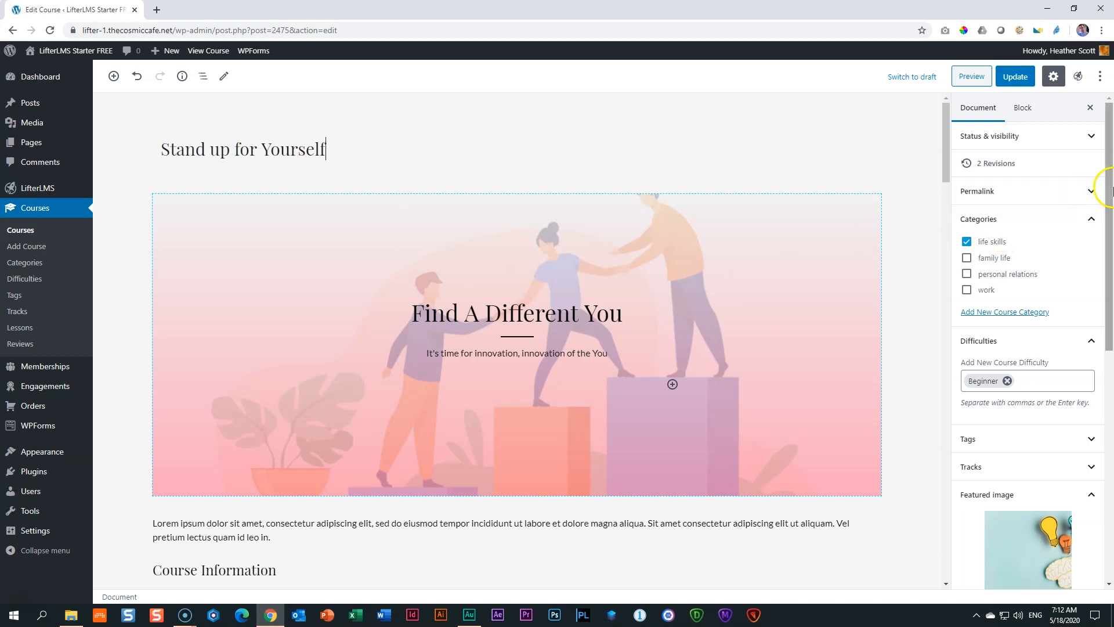
Replace the cloned course's featured image with the yellow light-bulb picture from File Explorer.
{"action": "left_click_drag", "start_coordinate": [1107, 187], "coordinate": [1102, 272]}
{"action": "left_click", "coordinate": [71, 618]}
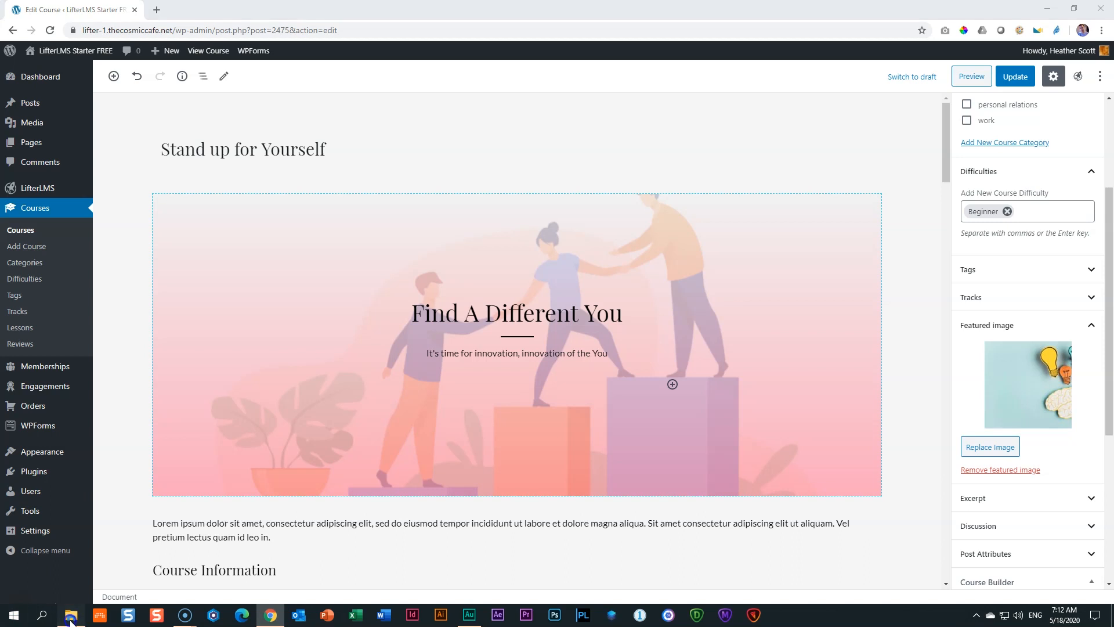
{"action": "left_click_drag", "start_coordinate": [342, 325], "coordinate": [1025, 387]}
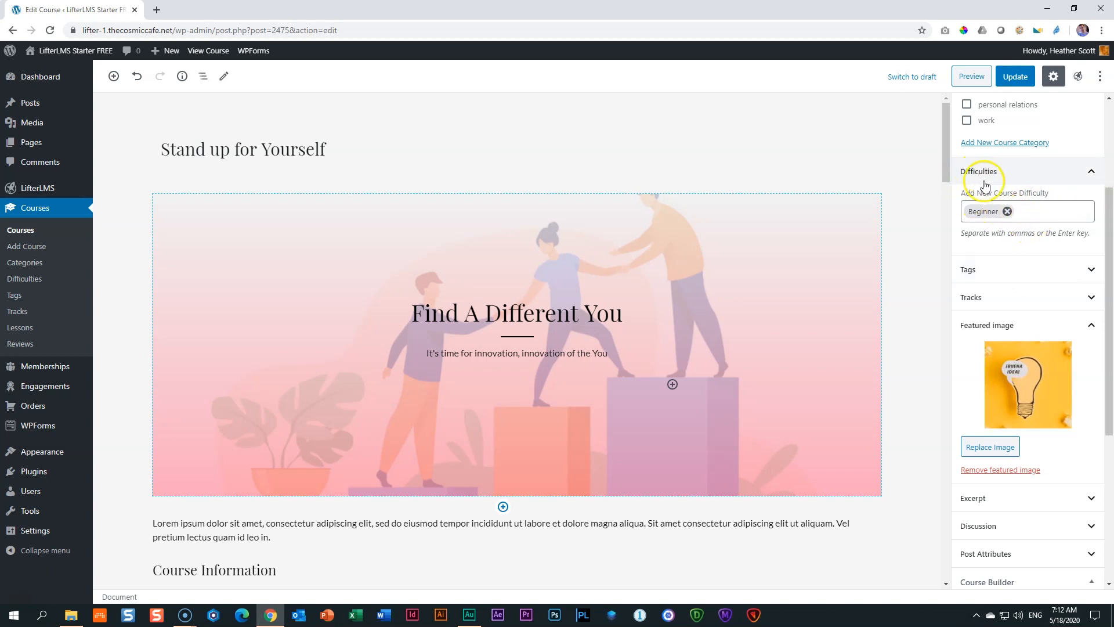
Set the Course Information block's estimated completion time to 1 hour for the Stand up for Yourself course.
{"action": "scroll", "coordinate": [1047, 348], "scroll_direction": "up", "scroll_amount": 3}
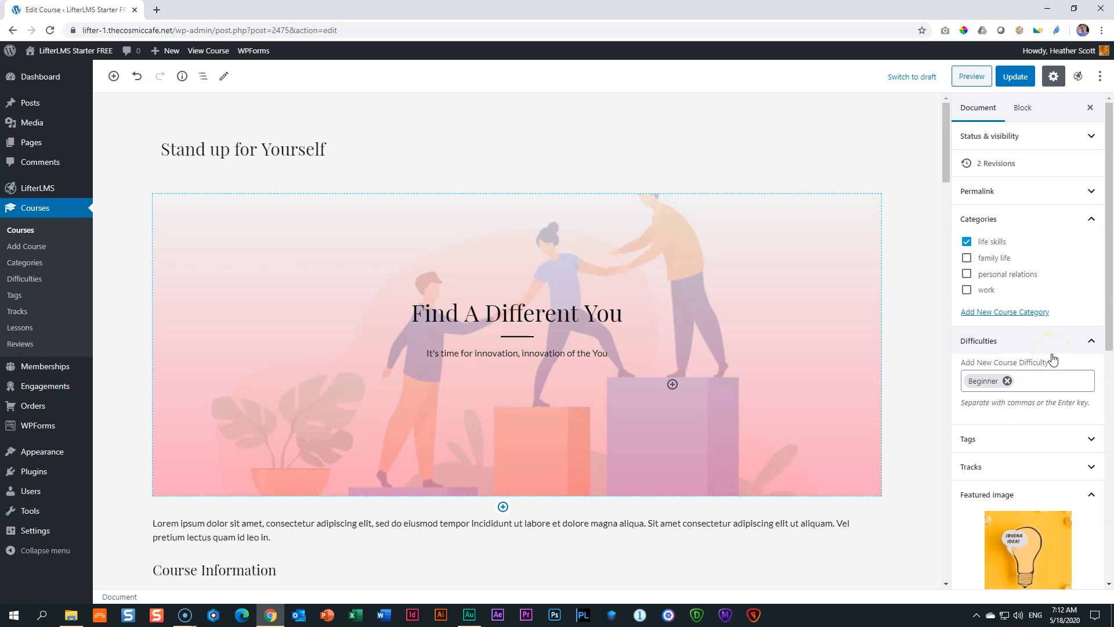
{"action": "scroll", "coordinate": [236, 280], "scroll_direction": "down", "scroll_amount": 4}
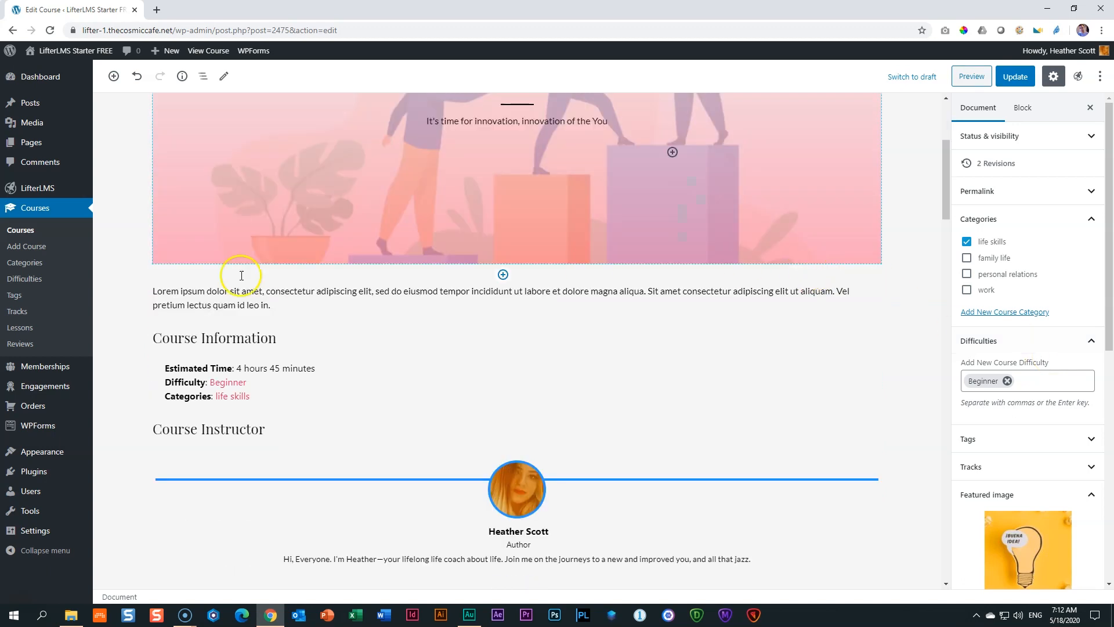
{"action": "left_click", "coordinate": [235, 351]}
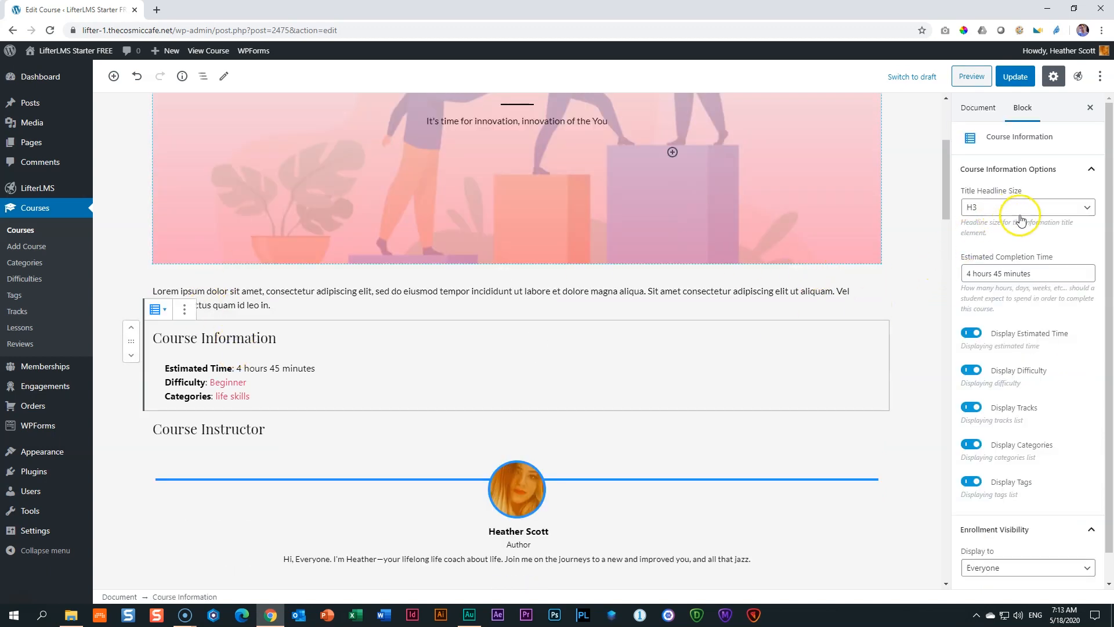
{"action": "triple_click", "coordinate": [967, 274]}
{"action": "type", "text": "1 hour"}
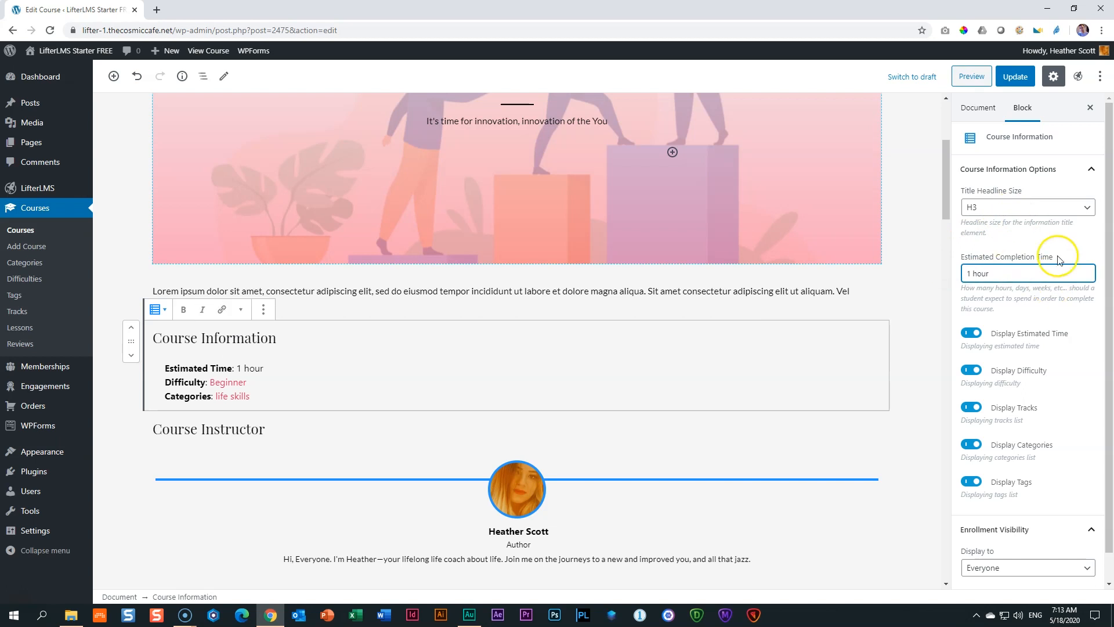
Change the course's category from life skills to work in the document settings.
{"action": "left_click", "coordinate": [963, 109]}
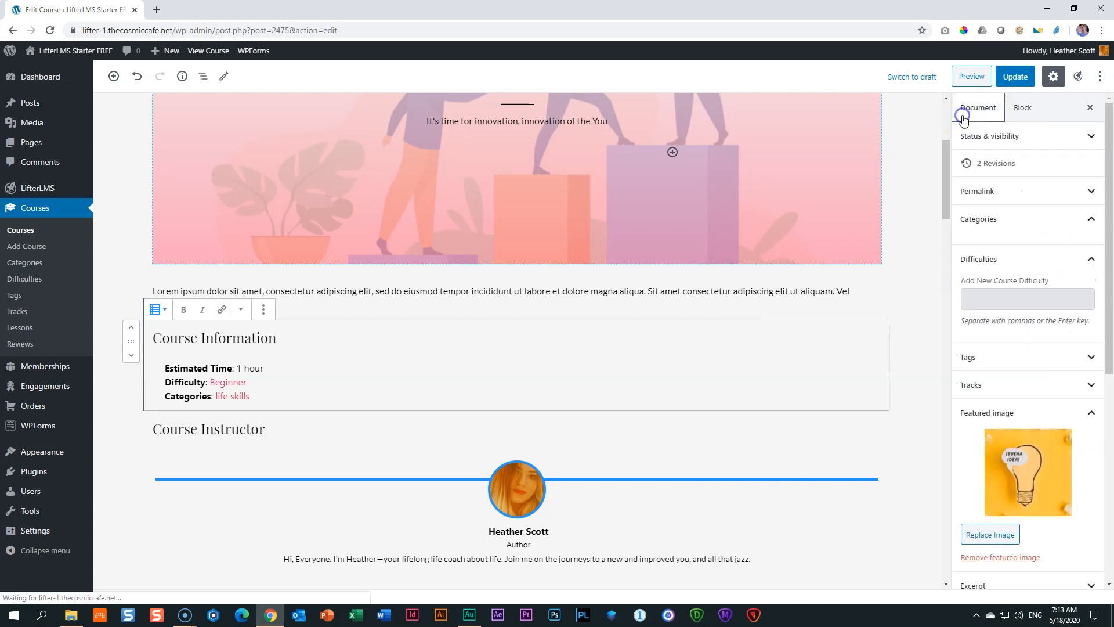
{"action": "left_click", "coordinate": [995, 260]}
{"action": "left_click", "coordinate": [995, 261]}
{"action": "left_click", "coordinate": [966, 243]}
{"action": "left_click", "coordinate": [967, 243]}
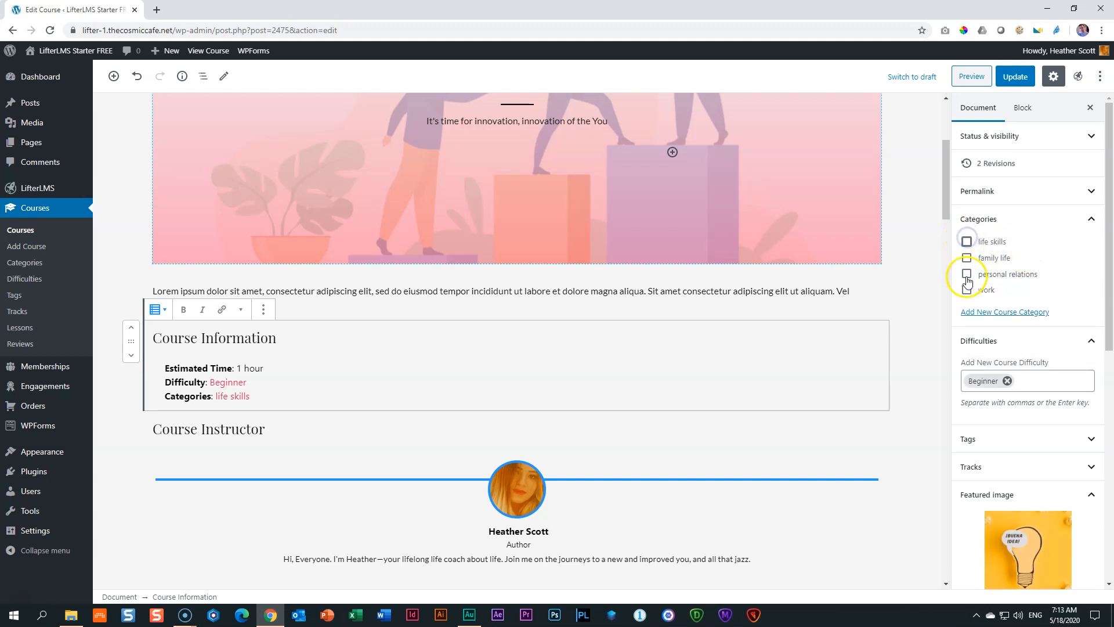
{"action": "left_click", "coordinate": [967, 291]}
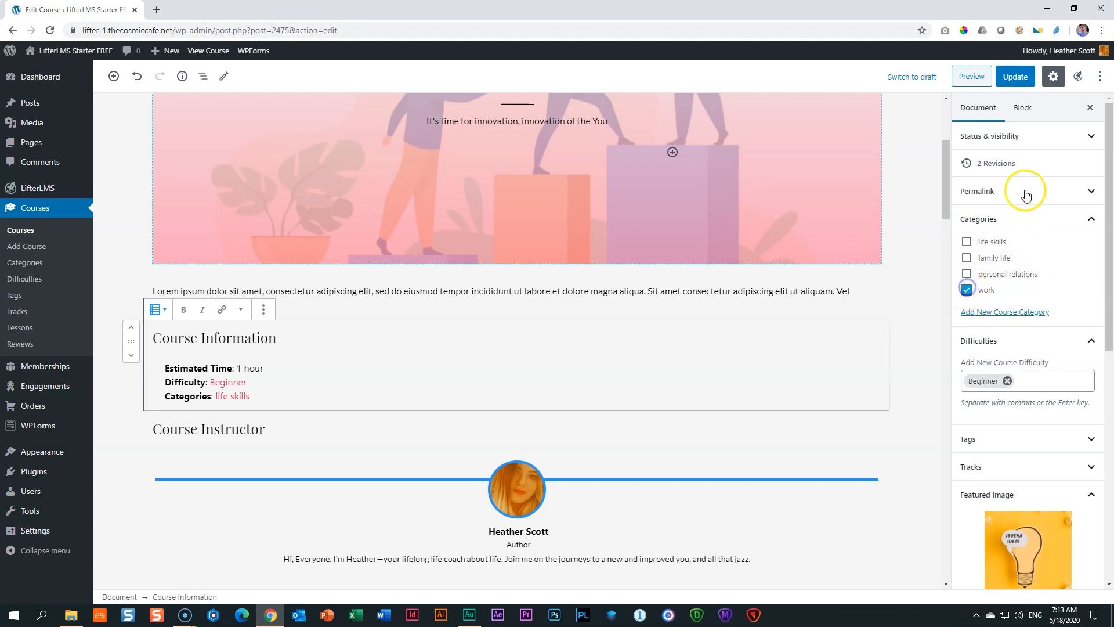
{"action": "left_click", "coordinate": [1088, 219]}
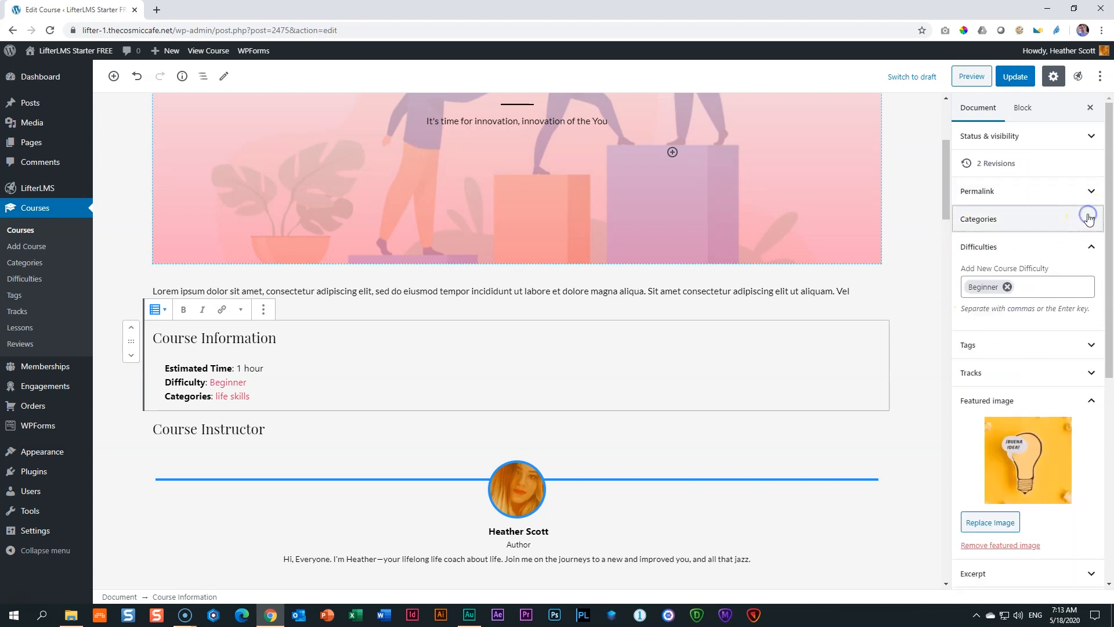
Replace the course's Beginner difficulty with Intermediate.
{"action": "left_click", "coordinate": [1007, 286]}
{"action": "type", "text": "inter"}
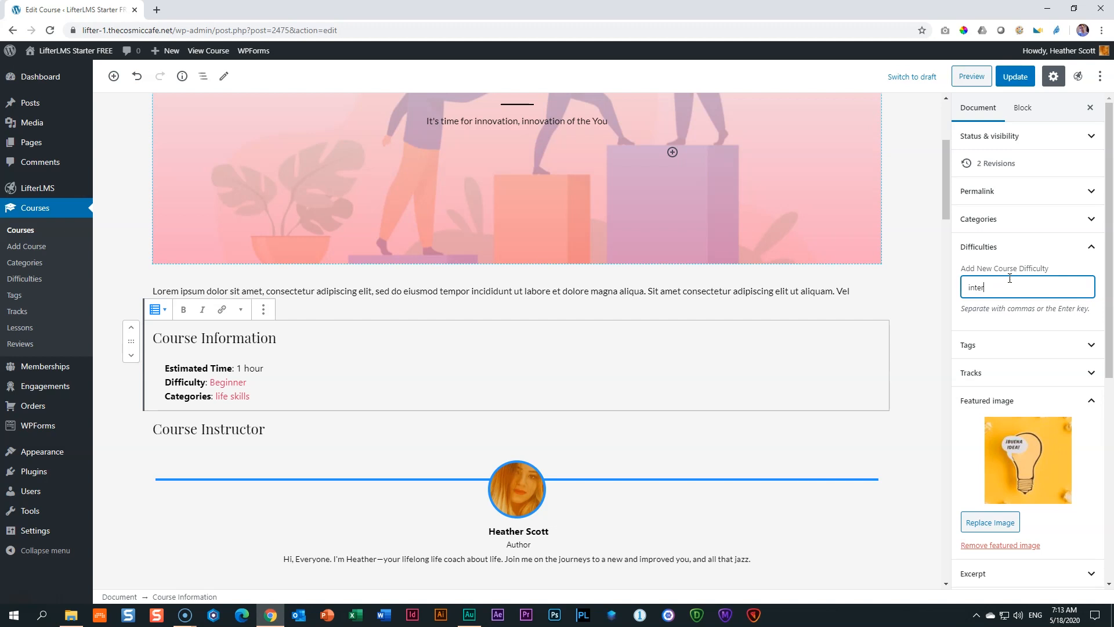
{"action": "left_click", "coordinate": [989, 308]}
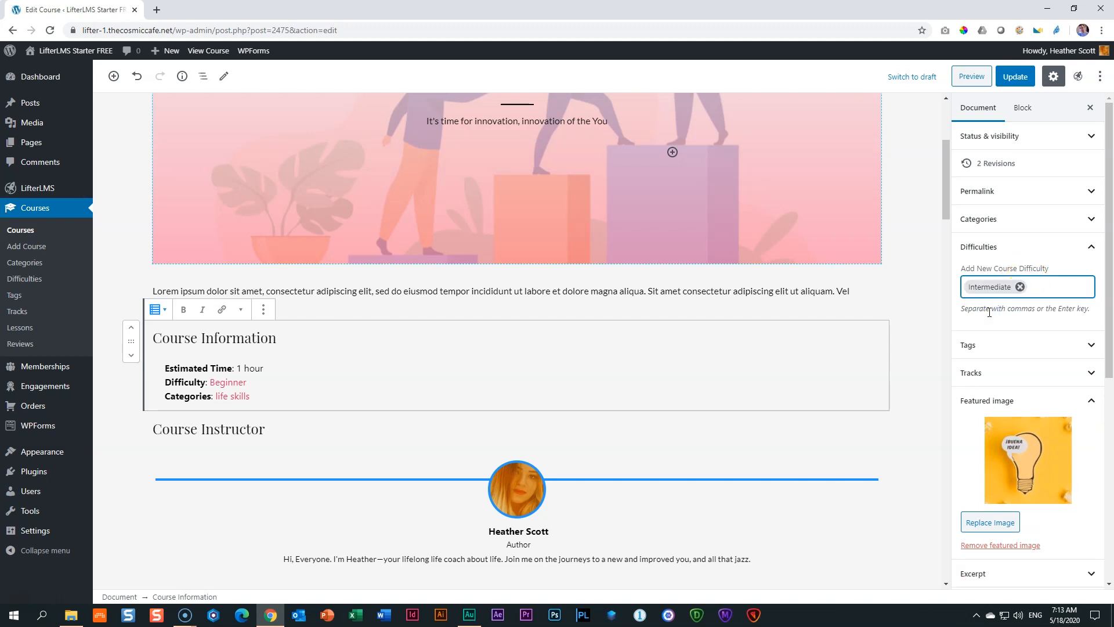
Look through the course page's content and document settings, including the cover banner, instructor, pricing and lesson blocks.
{"action": "scroll", "coordinate": [992, 364], "scroll_direction": "down", "scroll_amount": 6}
{"action": "scroll", "coordinate": [995, 369], "scroll_direction": "up", "scroll_amount": 6}
{"action": "scroll", "coordinate": [656, 406], "scroll_direction": "down", "scroll_amount": 20}
{"action": "scroll", "coordinate": [656, 411], "scroll_direction": "down", "scroll_amount": 6}
{"action": "scroll", "coordinate": [657, 411], "scroll_direction": "up", "scroll_amount": 20}
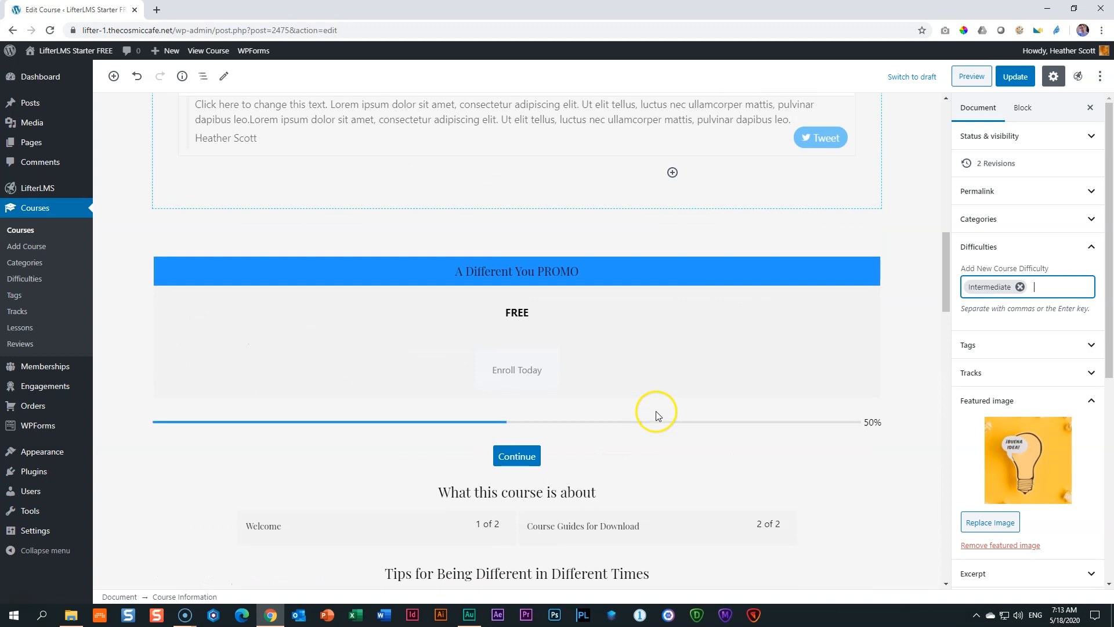
{"action": "scroll", "coordinate": [655, 410], "scroll_direction": "up", "scroll_amount": 10}
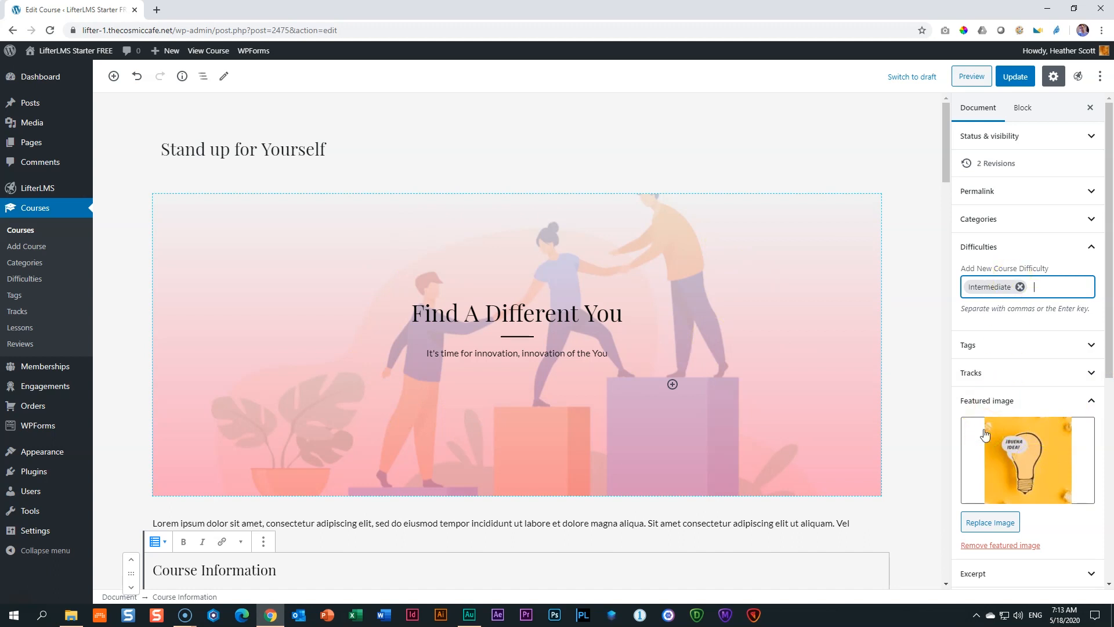
{"action": "scroll", "coordinate": [427, 360], "scroll_direction": "down", "scroll_amount": 11}
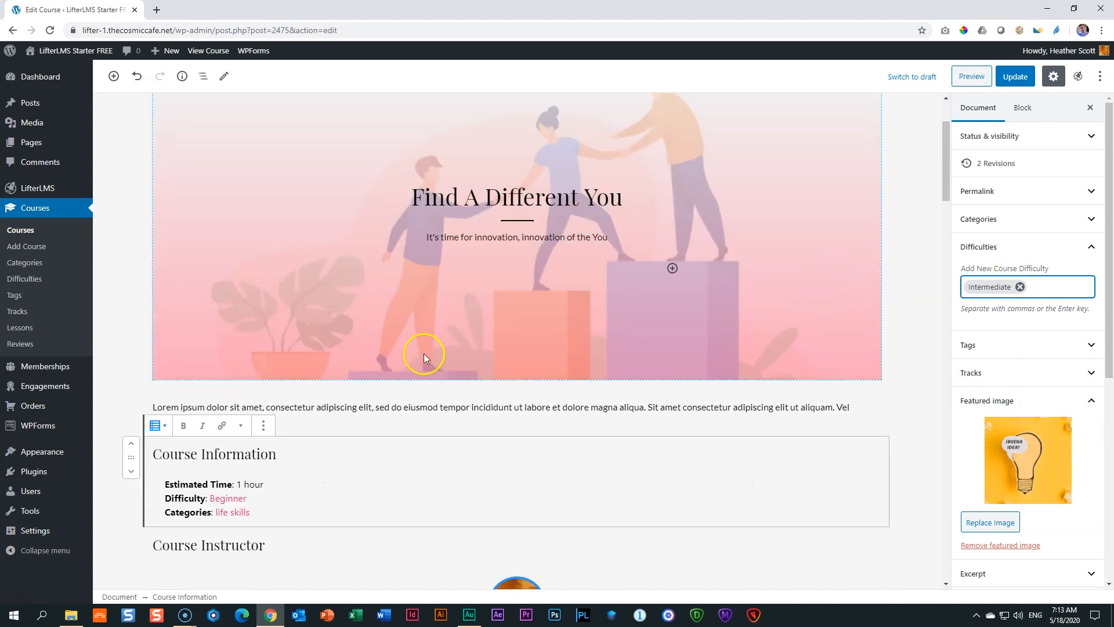
{"action": "scroll", "coordinate": [1054, 423], "scroll_direction": "down", "scroll_amount": 6}
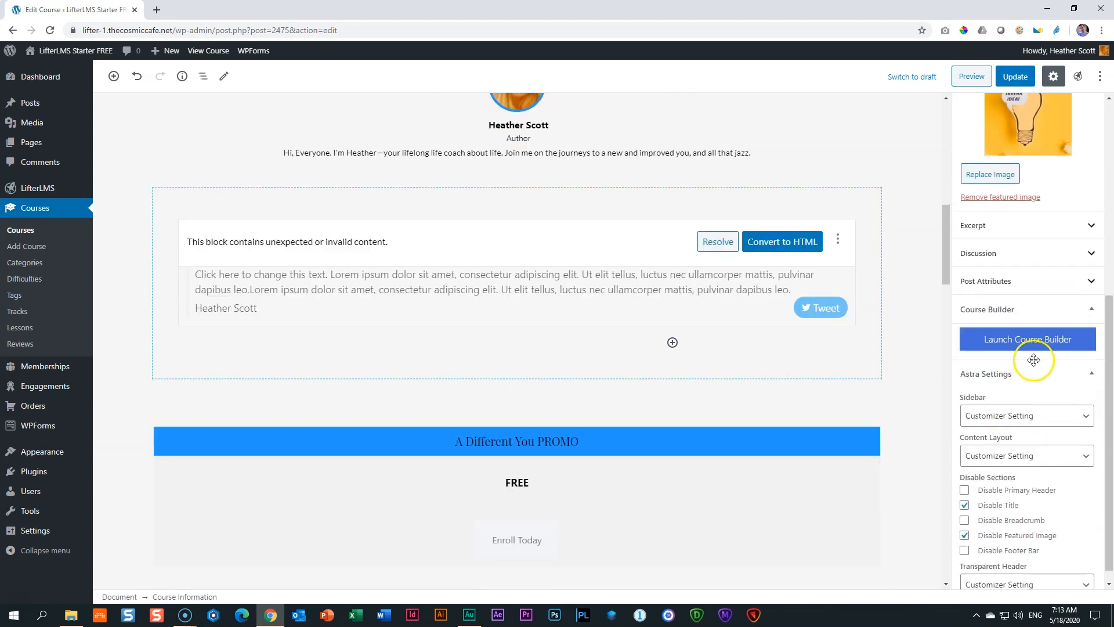
{"action": "scroll", "coordinate": [708, 366], "scroll_direction": "up", "scroll_amount": 10}
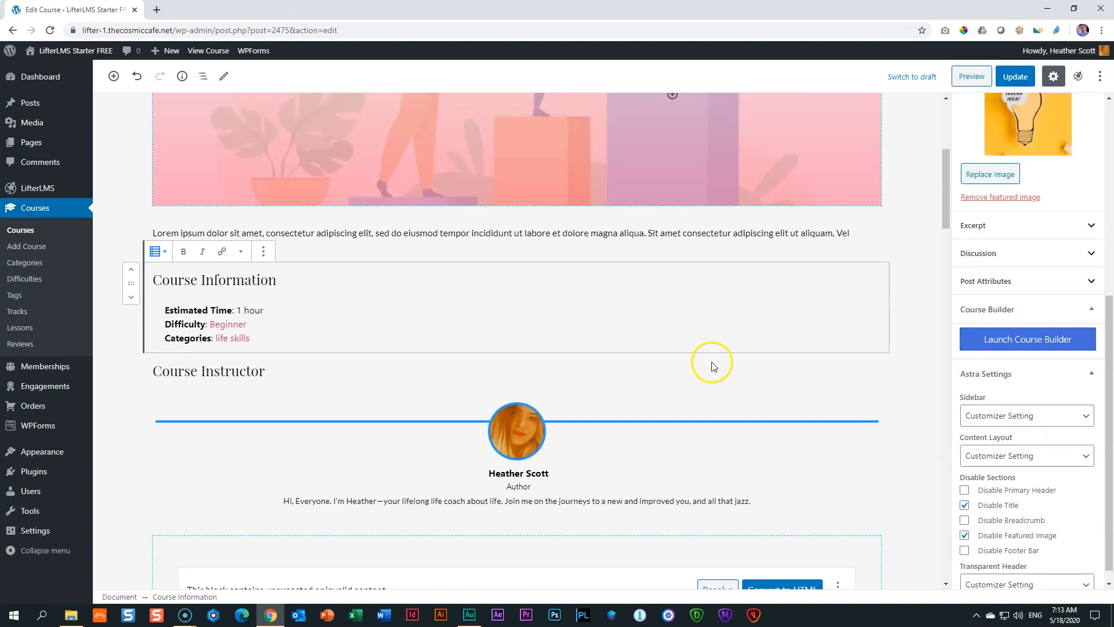
Update the course and view the Current Courses catalog on the live site in a new browser tab.
{"action": "left_click", "coordinate": [1015, 77]}
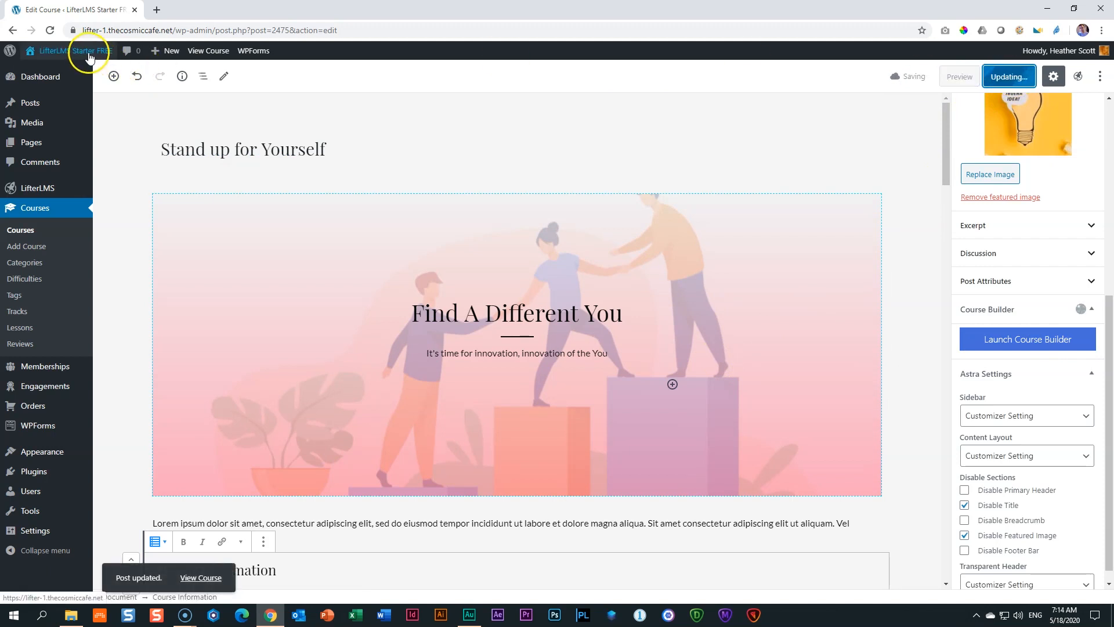
{"action": "mouse_move", "coordinate": [90, 56]}
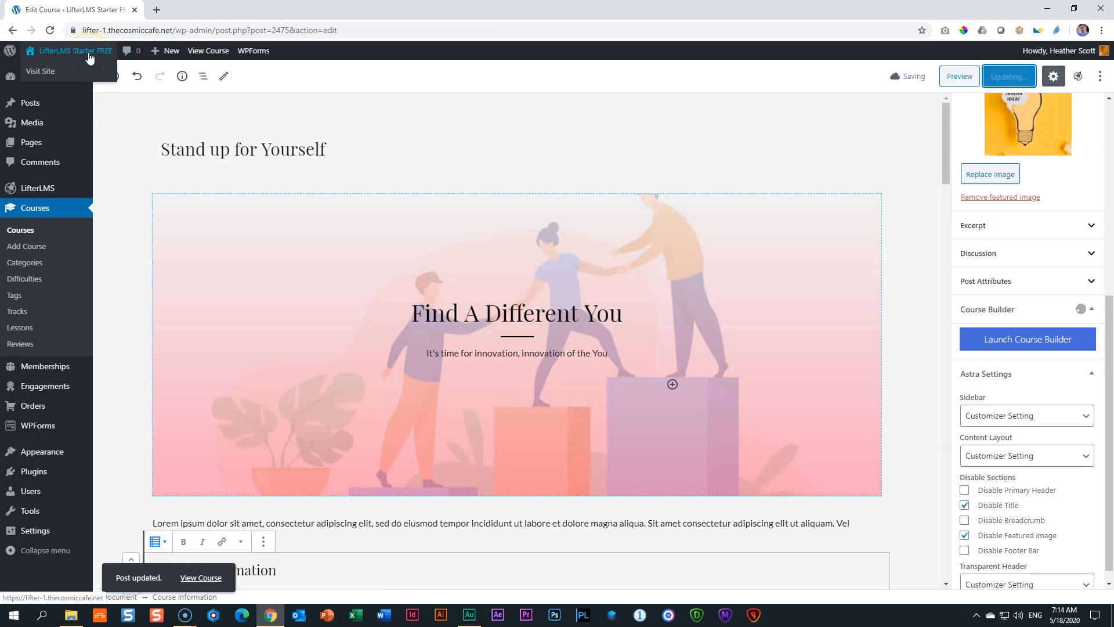
{"action": "middle_click", "coordinate": [55, 54]}
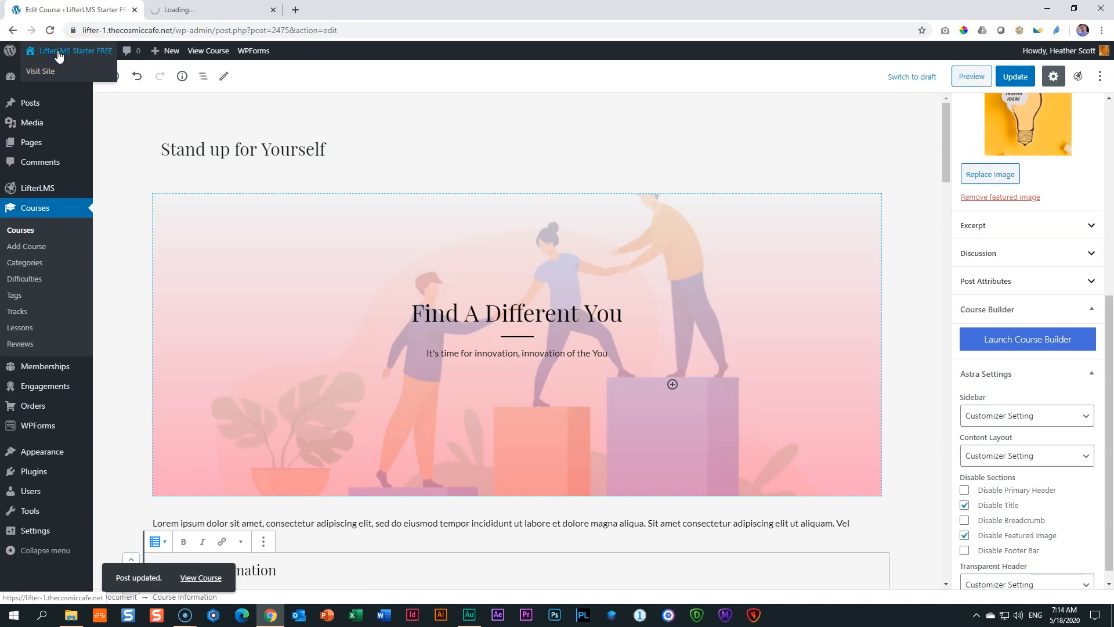
{"action": "left_click", "coordinate": [207, 13]}
{"action": "left_click", "coordinate": [785, 91]}
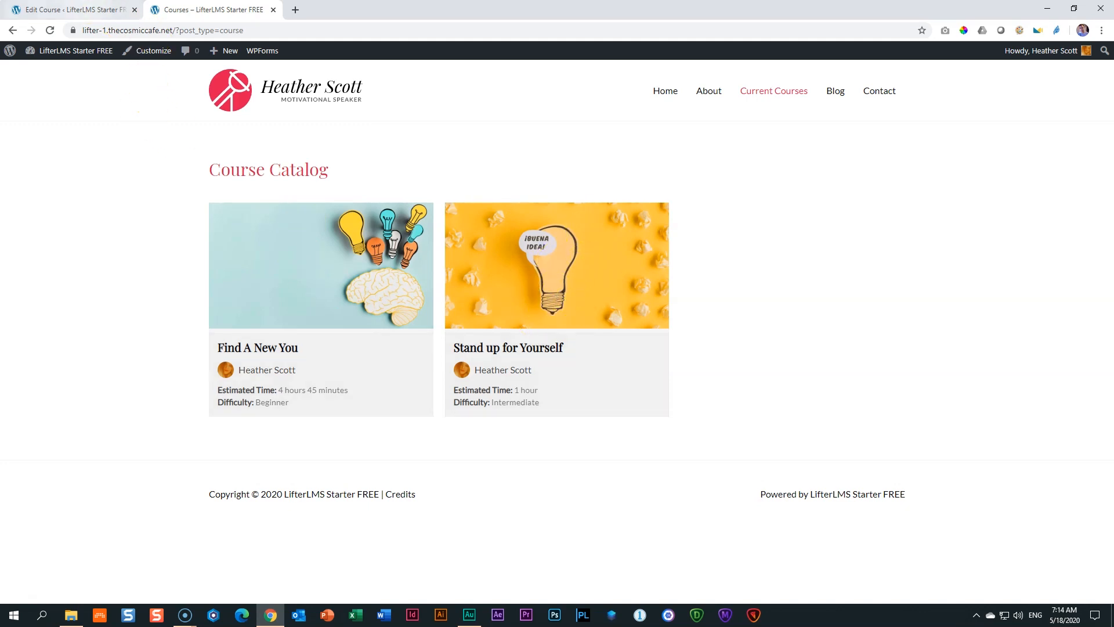
Set the Stand up for Yourself course's publish date to 16 April 2020 and update the course.
{"action": "left_click", "coordinate": [71, 9]}
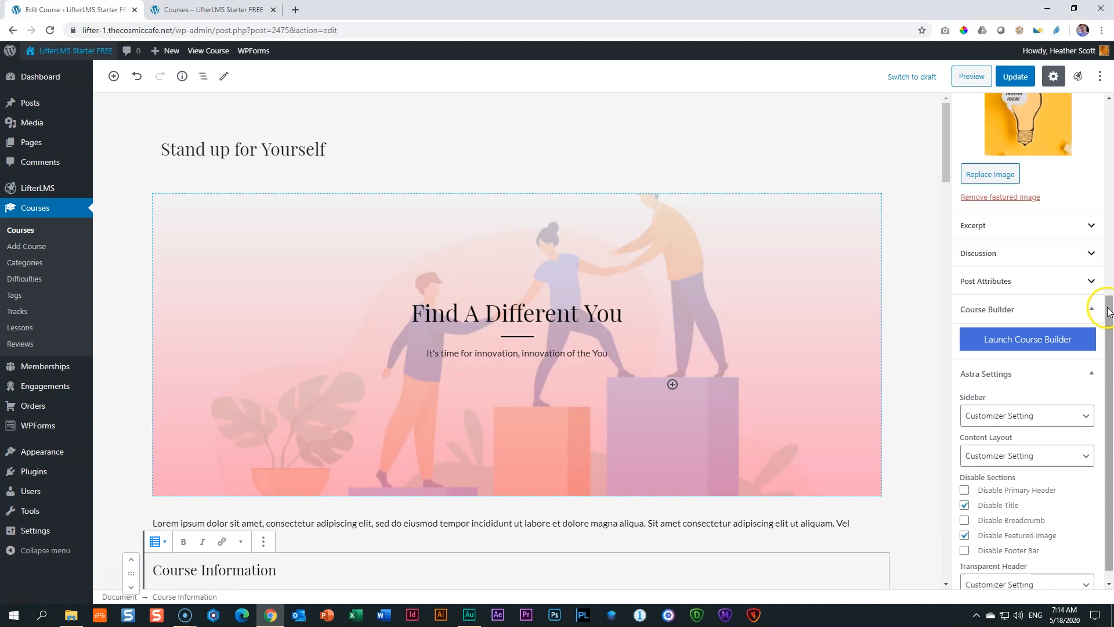
{"action": "left_click_drag", "start_coordinate": [1107, 299], "coordinate": [1105, 105]}
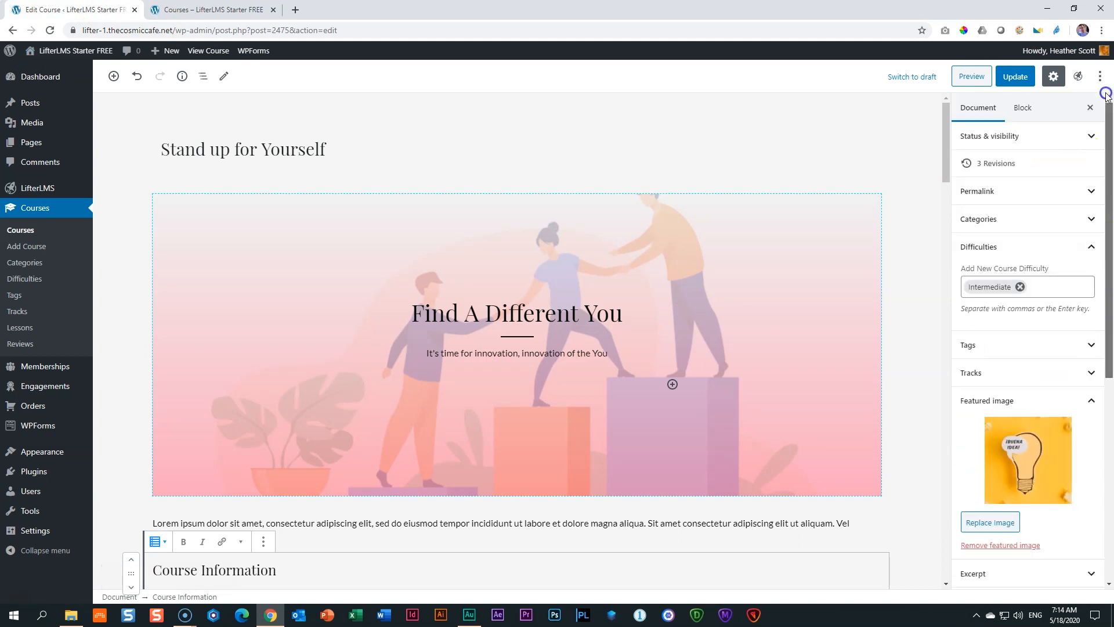
{"action": "left_click", "coordinate": [1050, 139]}
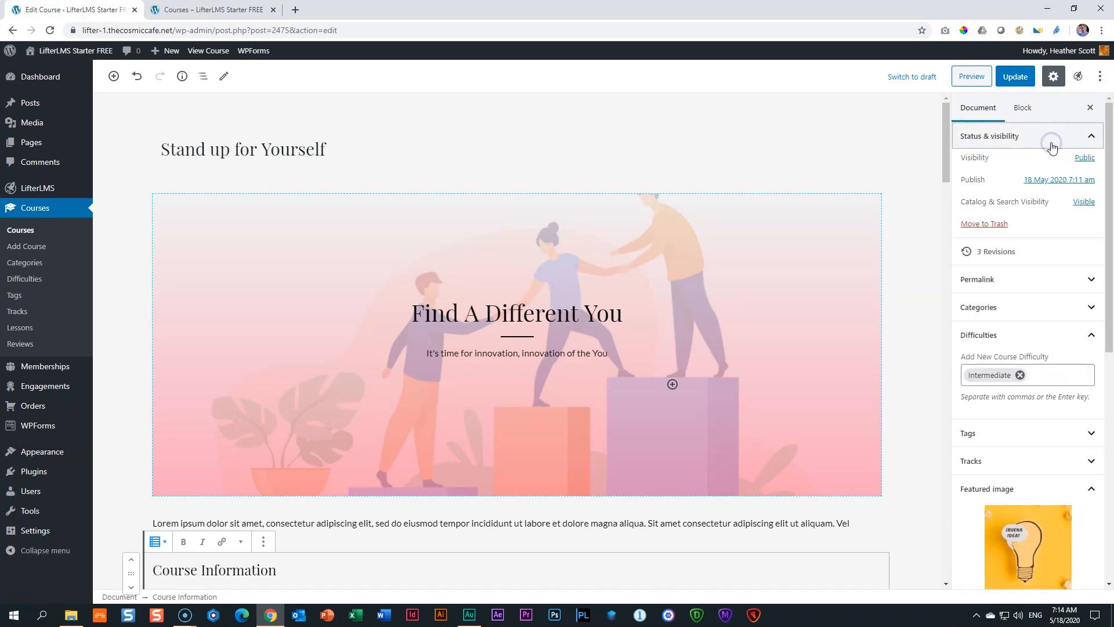
{"action": "left_click", "coordinate": [1044, 180]}
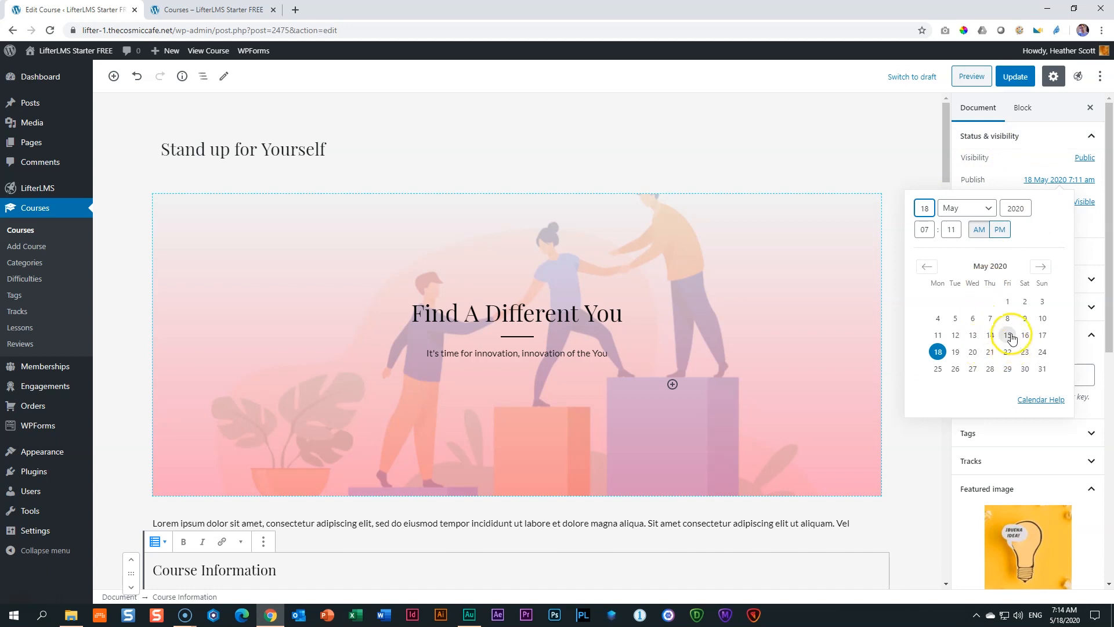
{"action": "left_click", "coordinate": [927, 267]}
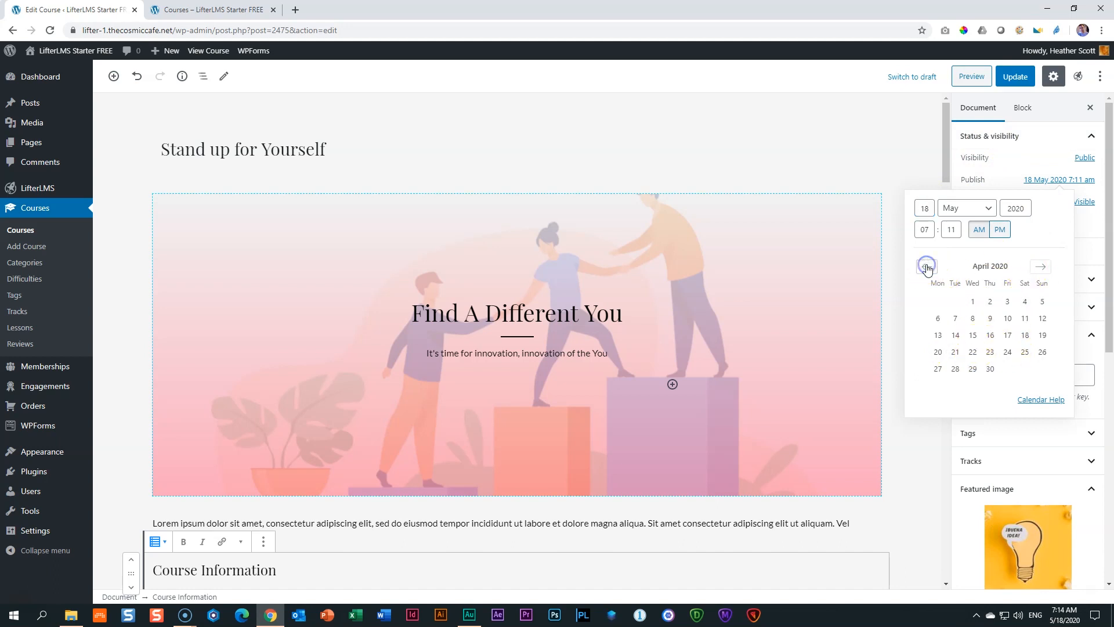
{"action": "left_click", "coordinate": [990, 335]}
{"action": "left_click", "coordinate": [1028, 72]}
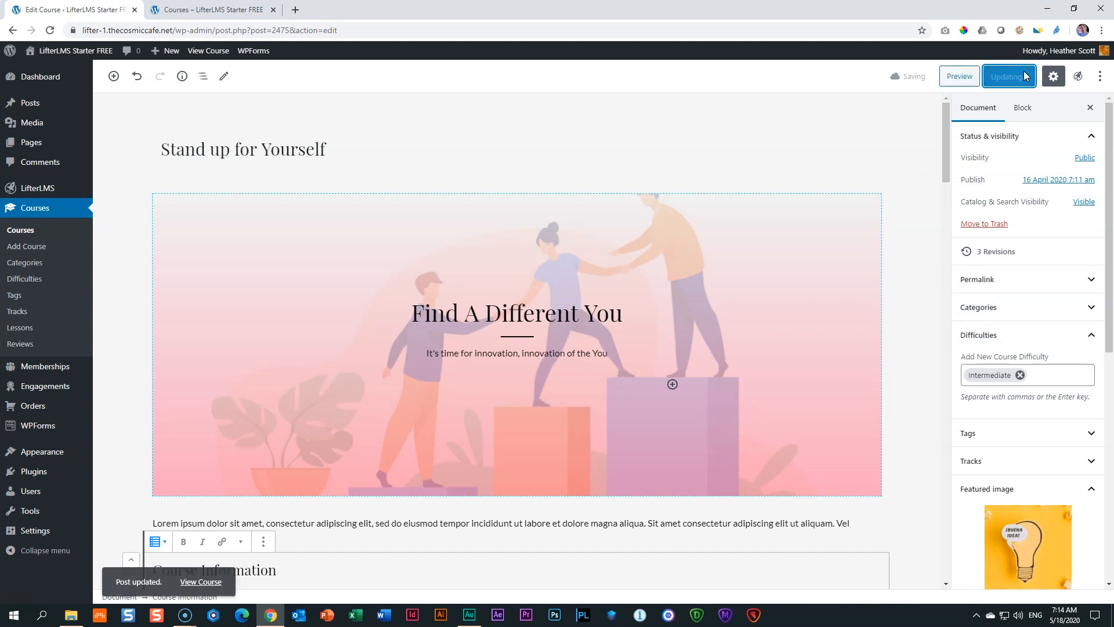
Clone the Stand up for Yourself course from the LifterLMS course list.
{"action": "left_click", "coordinate": [19, 230]}
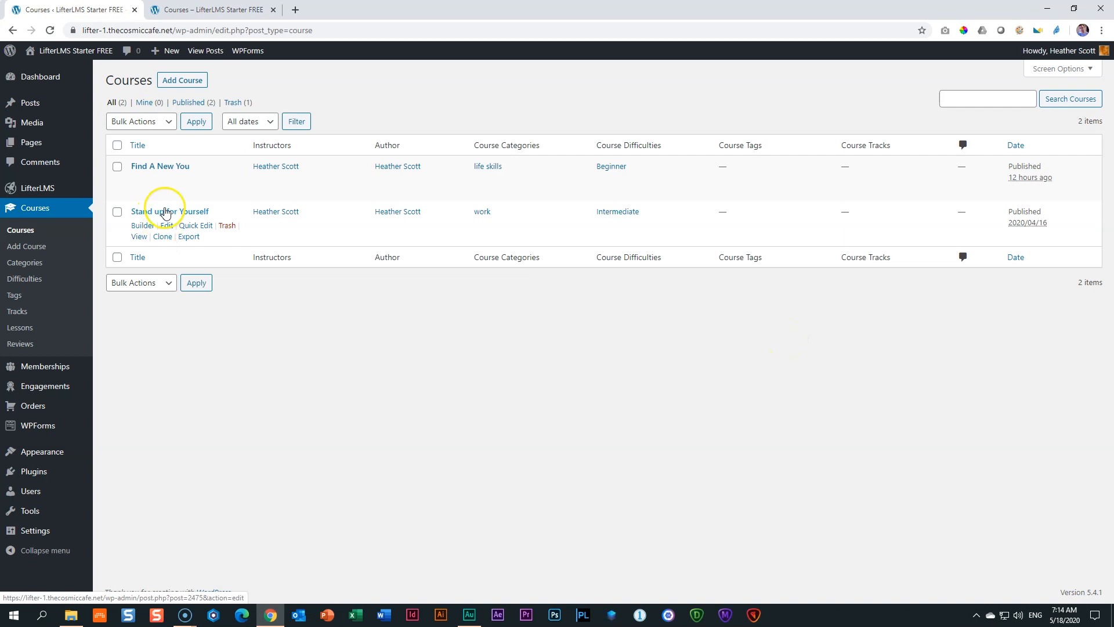
{"action": "left_click", "coordinate": [165, 240]}
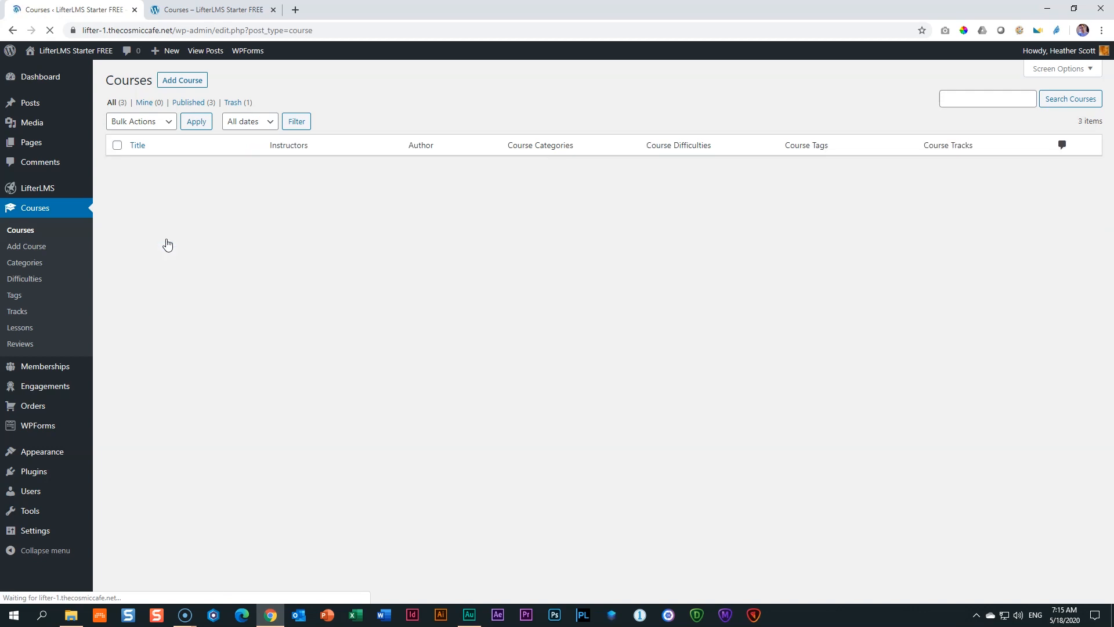
Open the new copy of Stand up for Yourself for editing and change its title to "2020 With a Bang".
{"action": "left_click", "coordinate": [164, 170]}
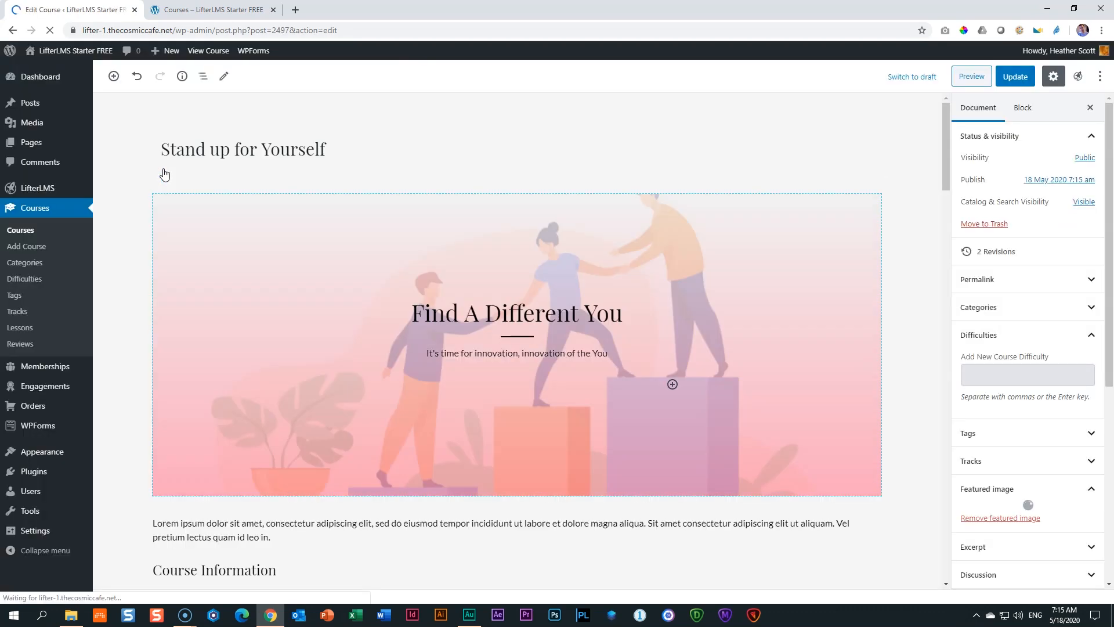
{"action": "left_click_drag", "start_coordinate": [353, 156], "coordinate": [152, 151]}
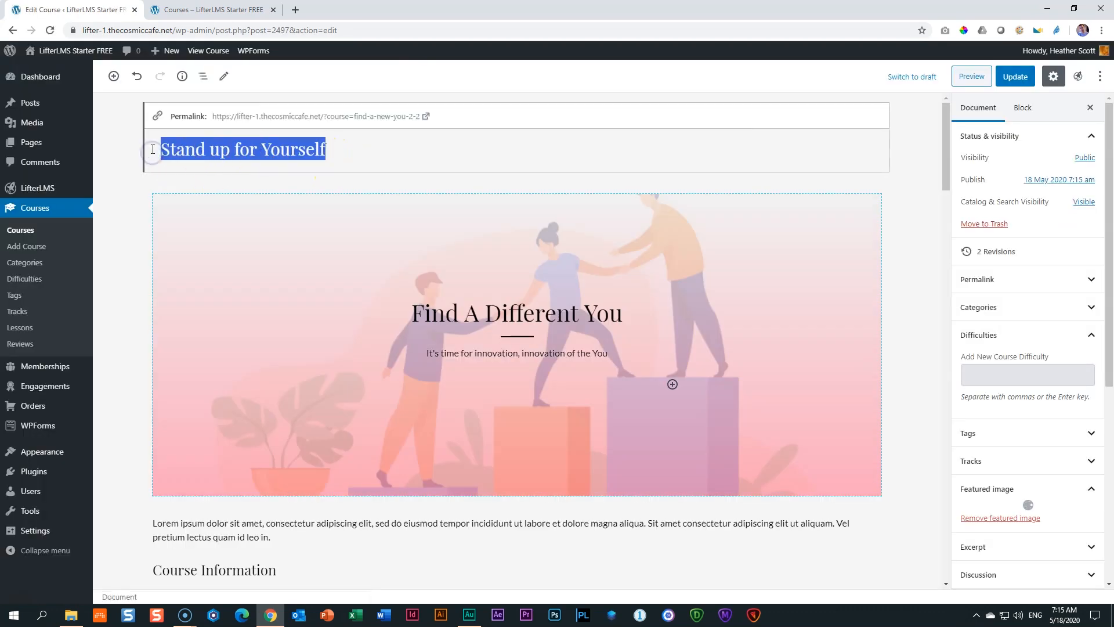
{"action": "type", "text": "2929"}
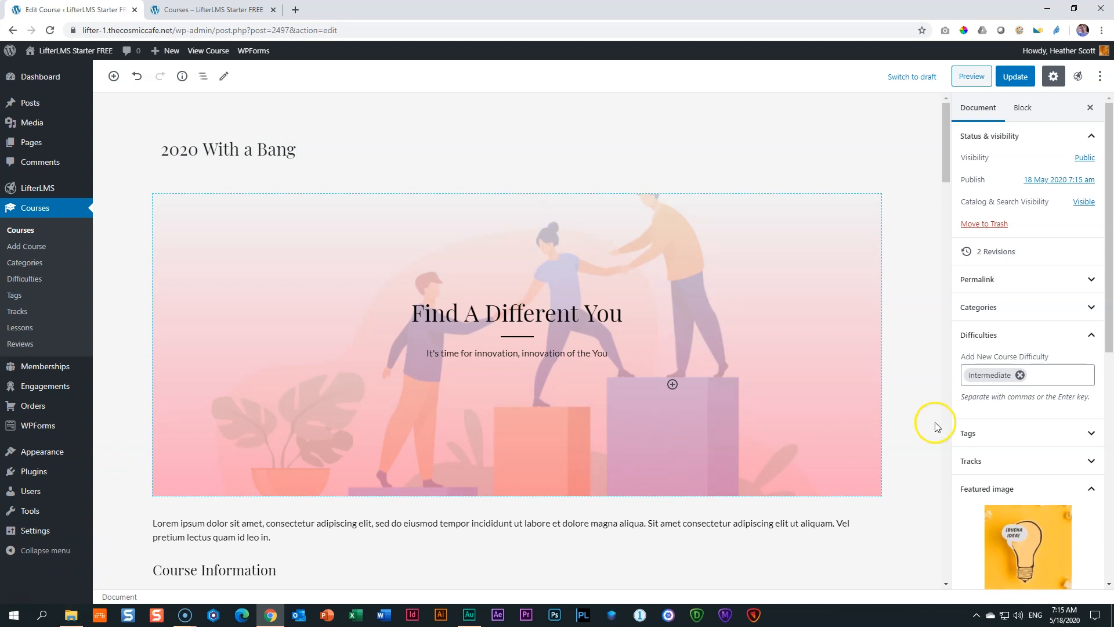
Replace the 2020 With a Bang course's featured image with the Course _ 03 picture from the Courses Thumbnails folder in File Explorer.
{"action": "scroll", "coordinate": [998, 412], "scroll_direction": "down", "scroll_amount": 3}
{"action": "left_click", "coordinate": [71, 615]}
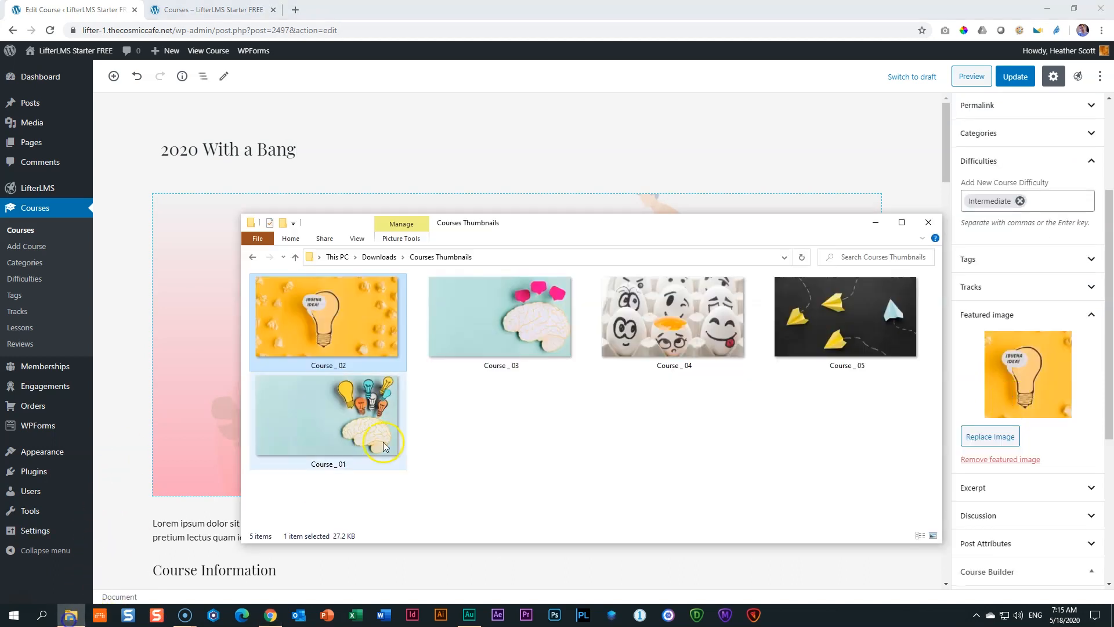
{"action": "left_click_drag", "start_coordinate": [513, 326], "coordinate": [1022, 380]}
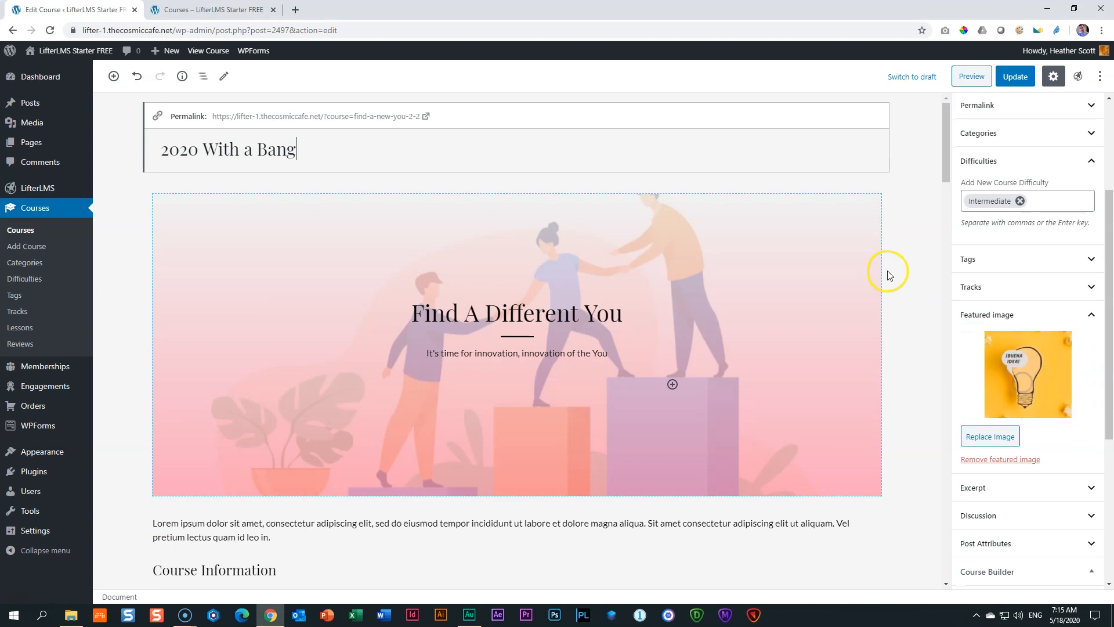
Set the estimated completion time in the 2020 With a Bang course's Course Information block to "5 hour 30 minutes".
{"action": "scroll", "coordinate": [1012, 293], "scroll_direction": "up", "scroll_amount": 3}
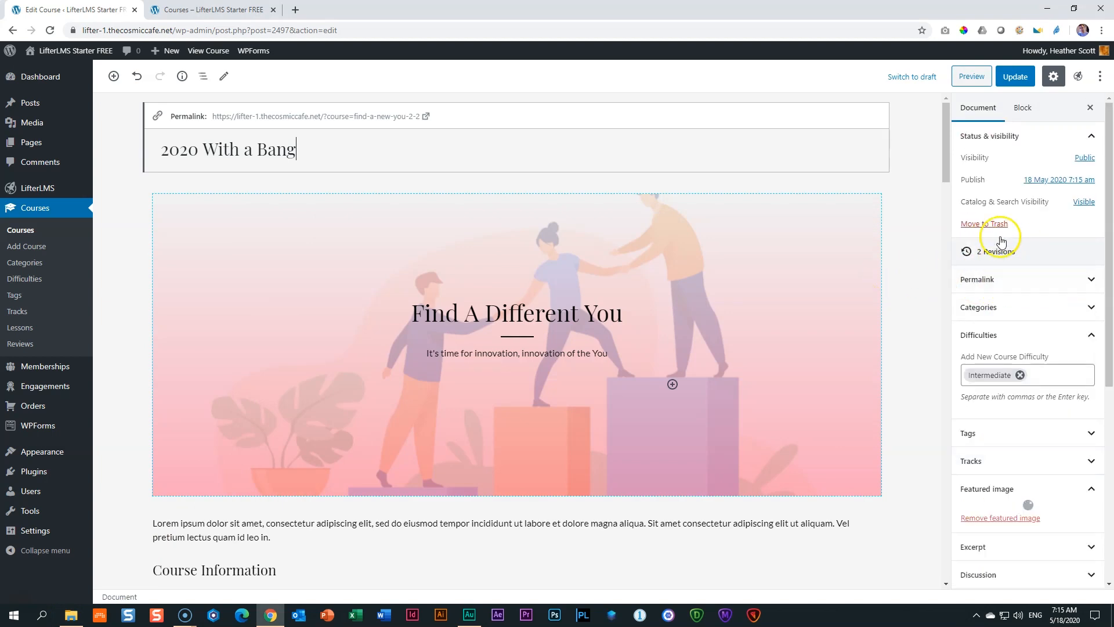
{"action": "scroll", "coordinate": [348, 441], "scroll_direction": "down", "scroll_amount": 3}
{"action": "left_click", "coordinate": [272, 407]}
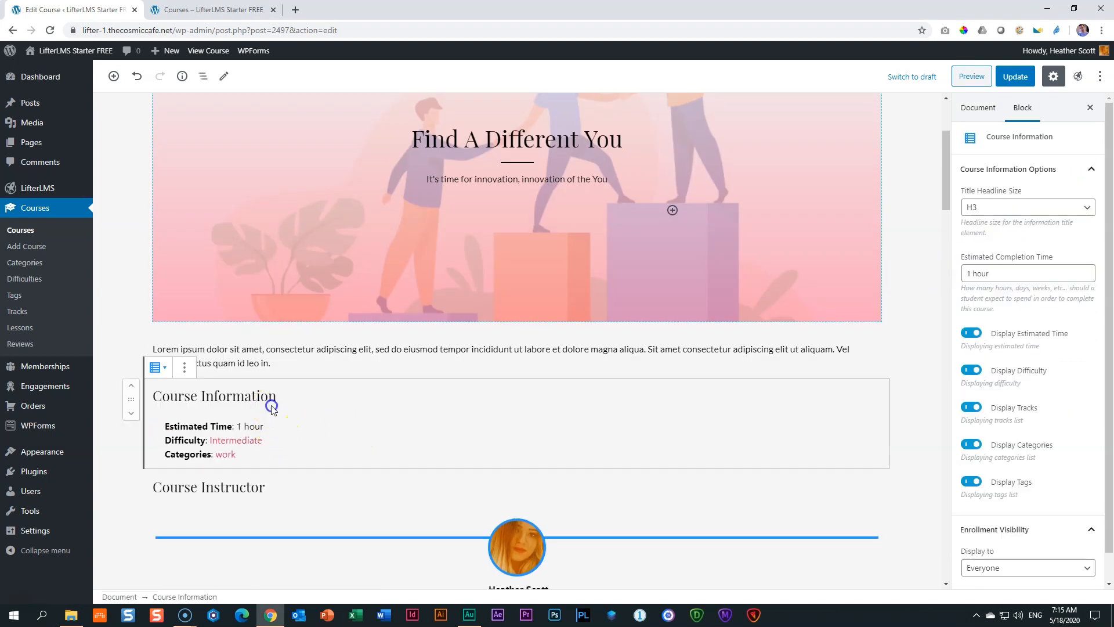
{"action": "double_click", "coordinate": [974, 274]}
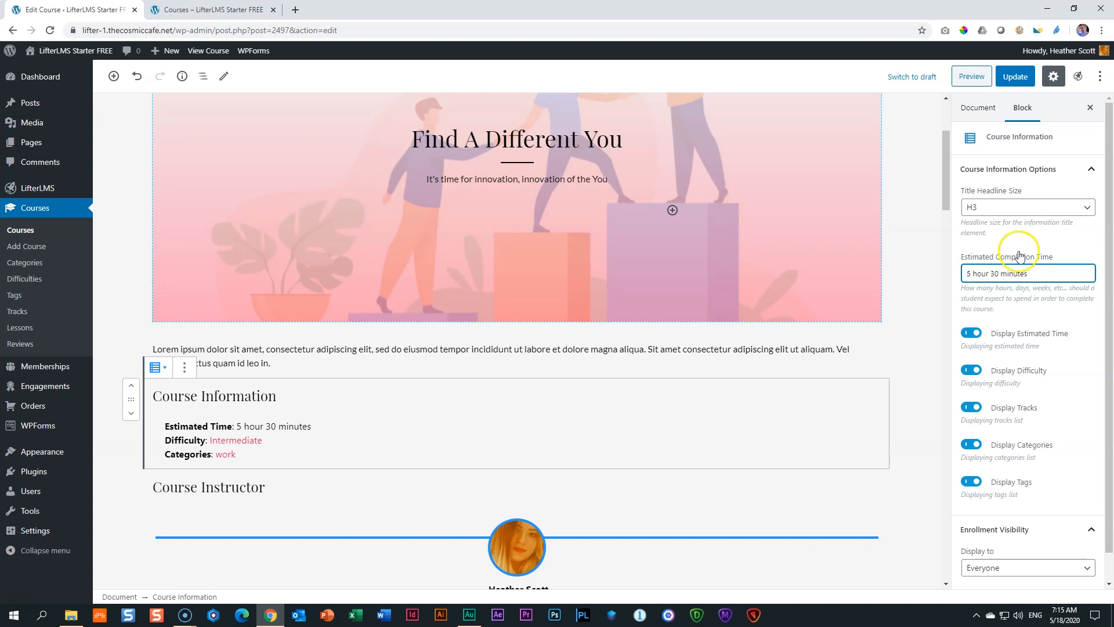
Replace the 2020 With a Bang course's work category with life skills and personal relations, and update the course.
{"action": "left_click", "coordinate": [978, 108]}
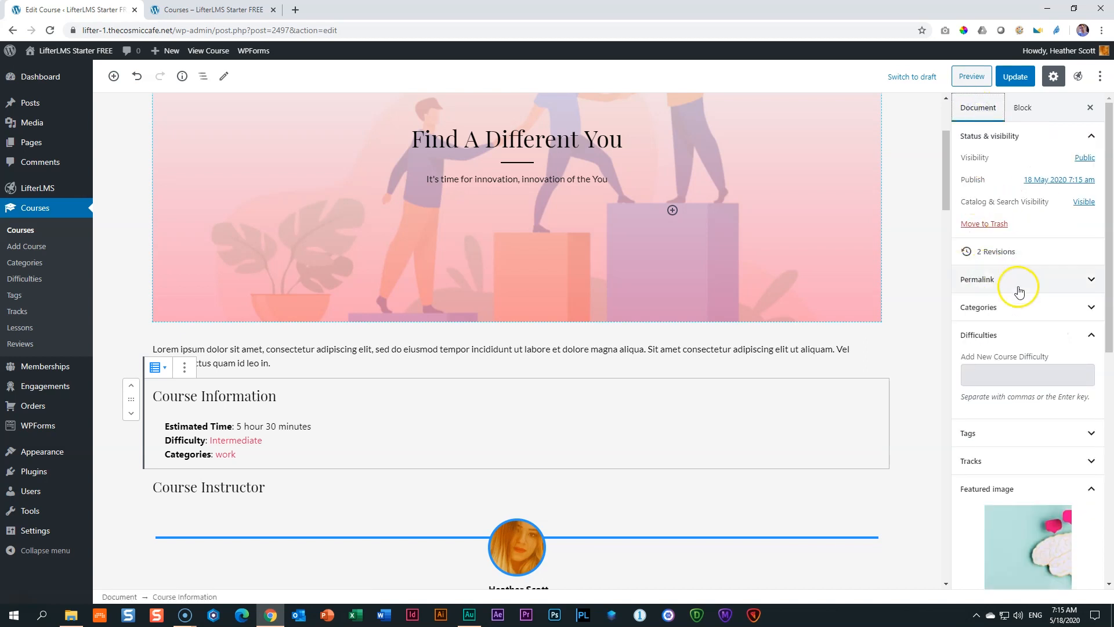
{"action": "left_click", "coordinate": [1005, 307]}
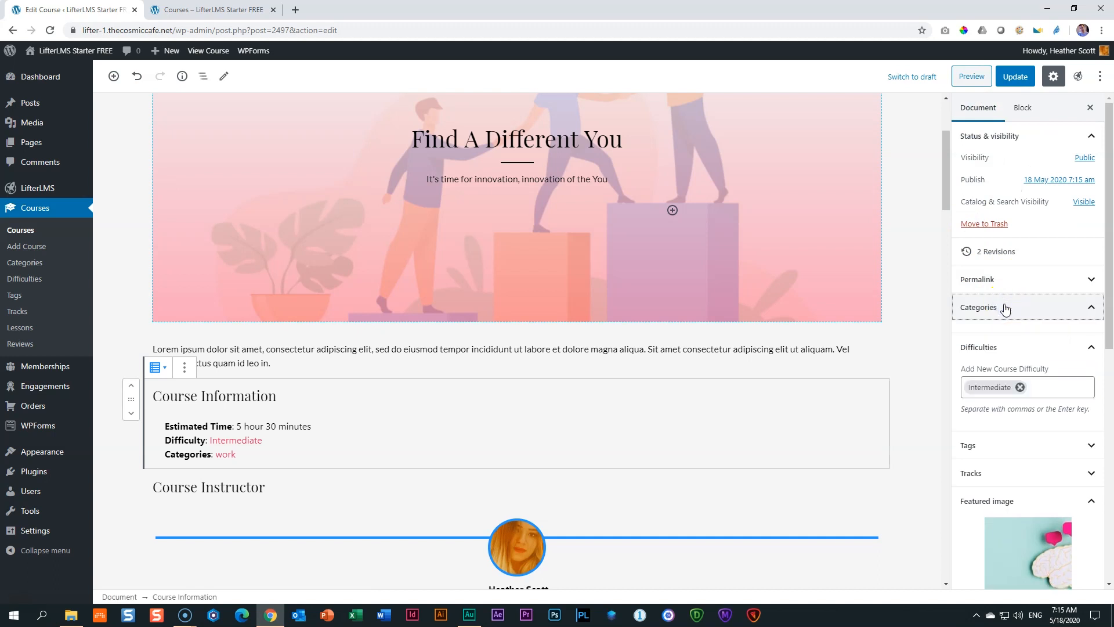
{"action": "left_click", "coordinate": [966, 330]}
{"action": "left_click", "coordinate": [965, 366]}
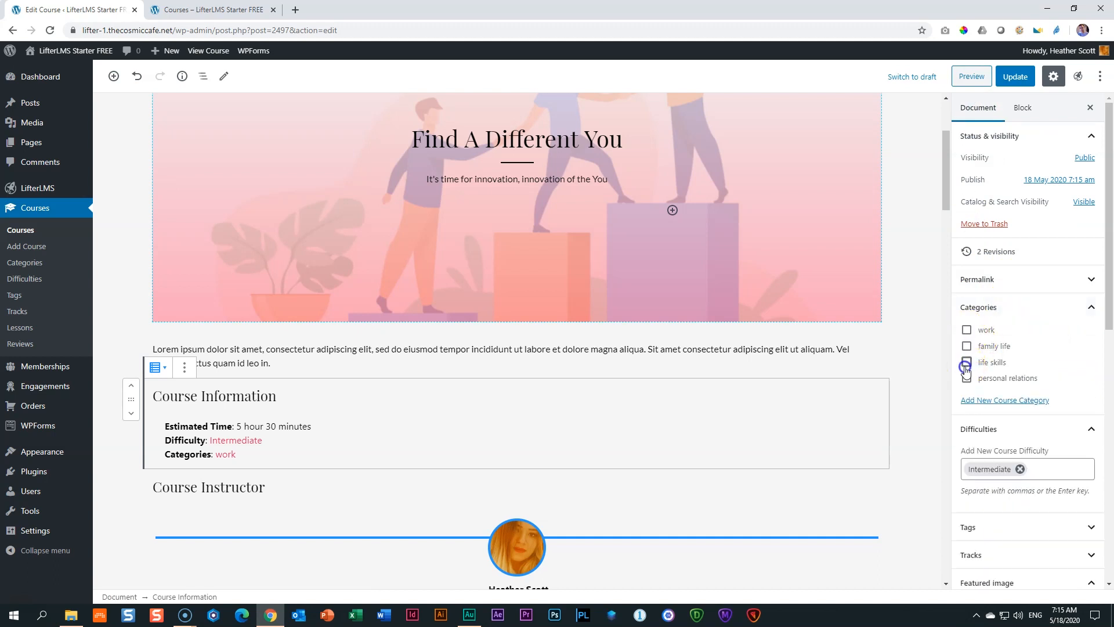
{"action": "left_click", "coordinate": [967, 377]}
{"action": "left_click_drag", "start_coordinate": [1108, 311], "coordinate": [1108, 318]}
{"action": "left_click_drag", "start_coordinate": [1109, 383], "coordinate": [1109, 297]}
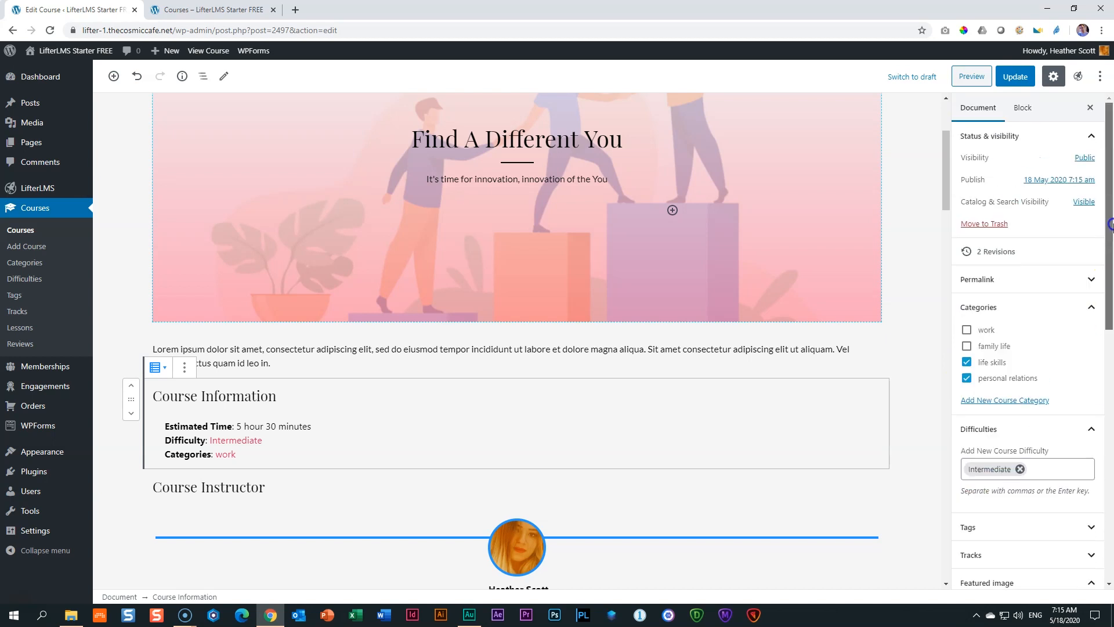
{"action": "left_click", "coordinate": [1014, 76]}
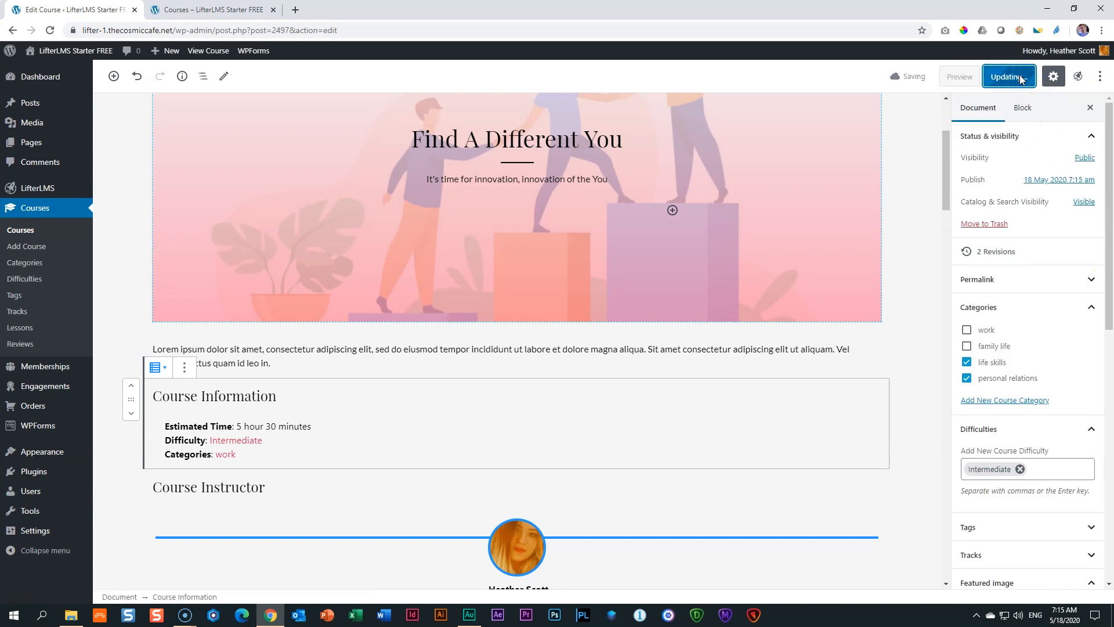
Clone the 2020 With a Bang course and change the new copy's title to "Saying Goodbye to a Tough Year".
{"action": "left_click", "coordinate": [23, 233]}
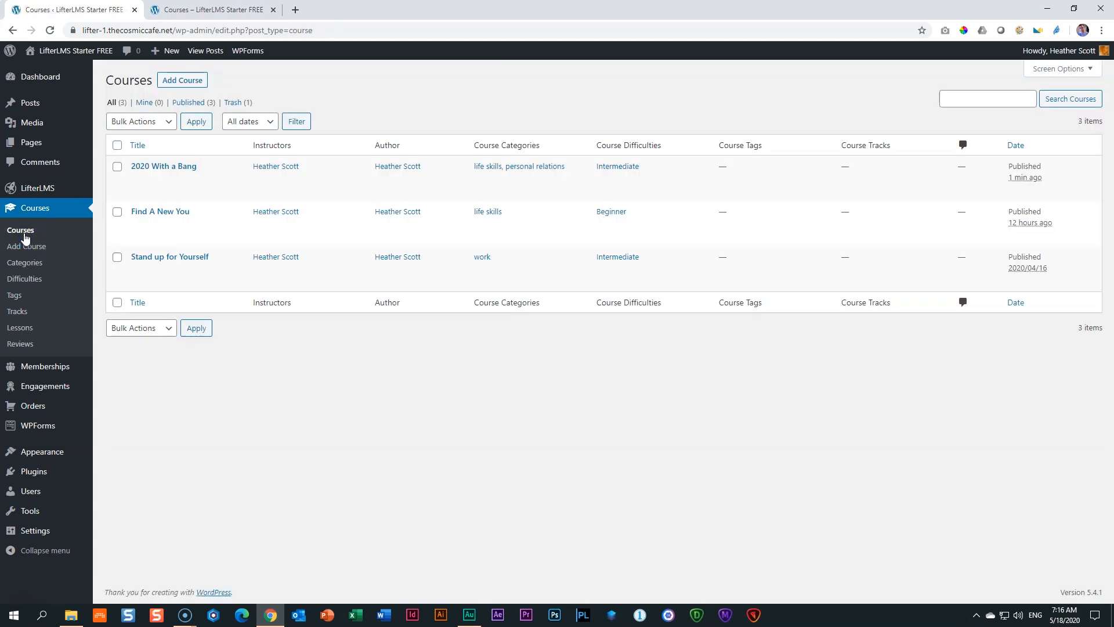
{"action": "left_click", "coordinate": [162, 192]}
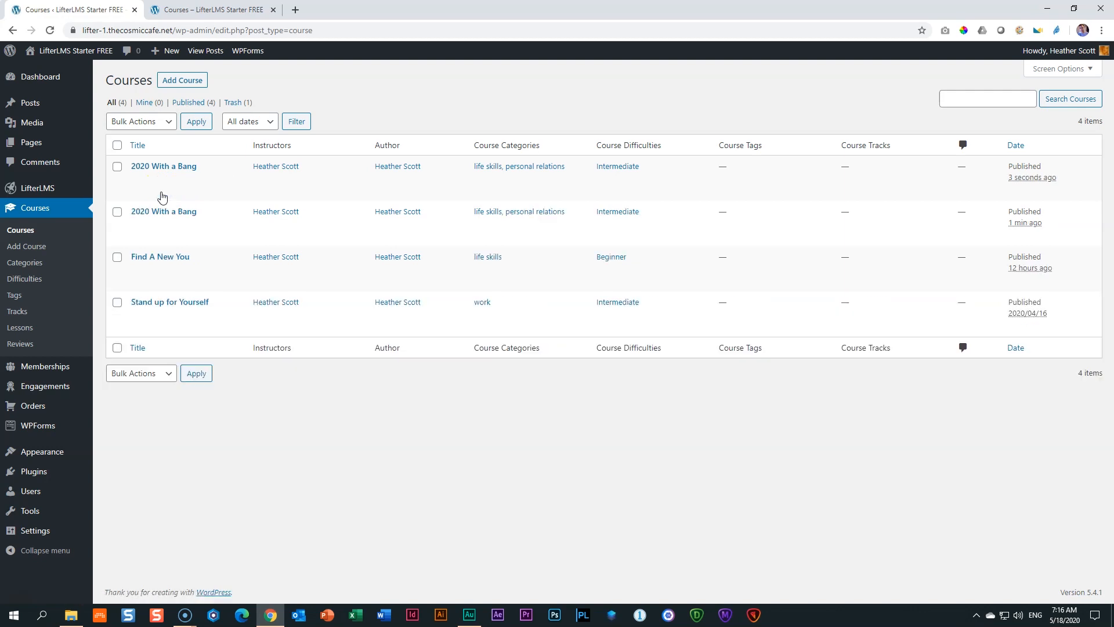
{"action": "left_click", "coordinate": [160, 166]}
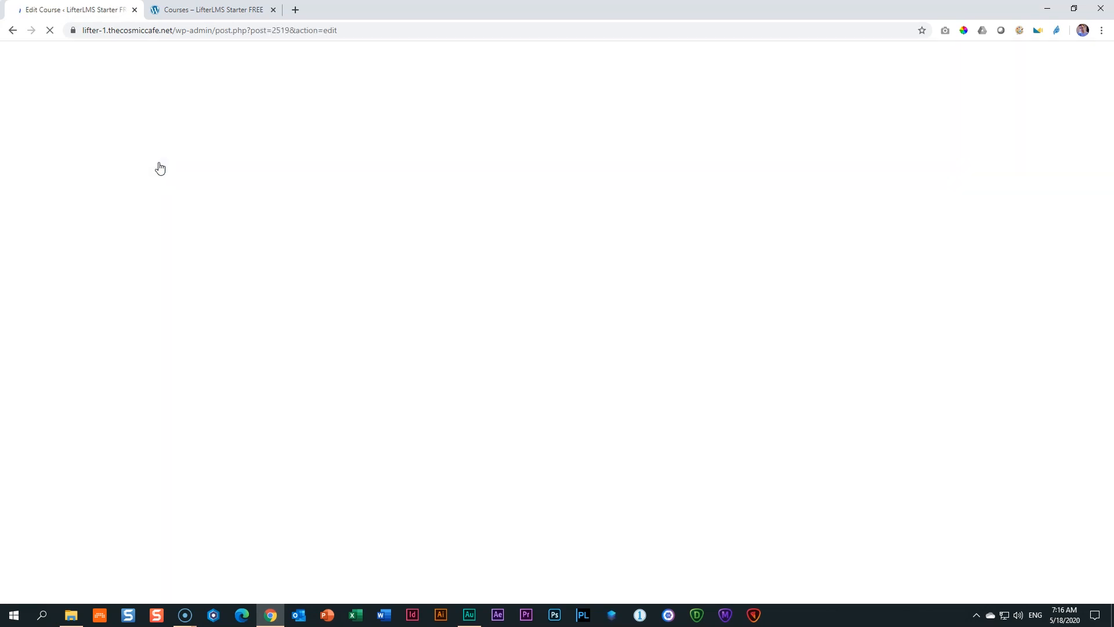
{"action": "left_click_drag", "start_coordinate": [298, 149], "coordinate": [117, 149]}
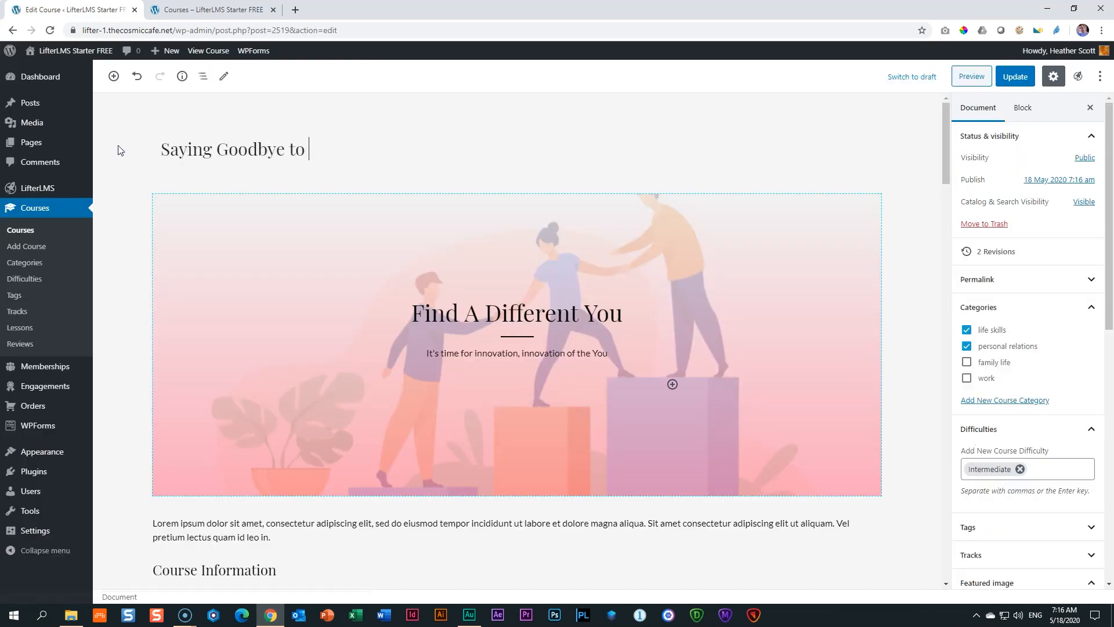
{"action": "type", "text": "a Tough Year"}
Set the publish date of the Saying Goodbye to a Tough Year course to 4 December 2019.
{"action": "left_click", "coordinate": [1058, 180]}
{"action": "left_click", "coordinate": [927, 267]}
{"action": "left_click", "coordinate": [927, 266]}
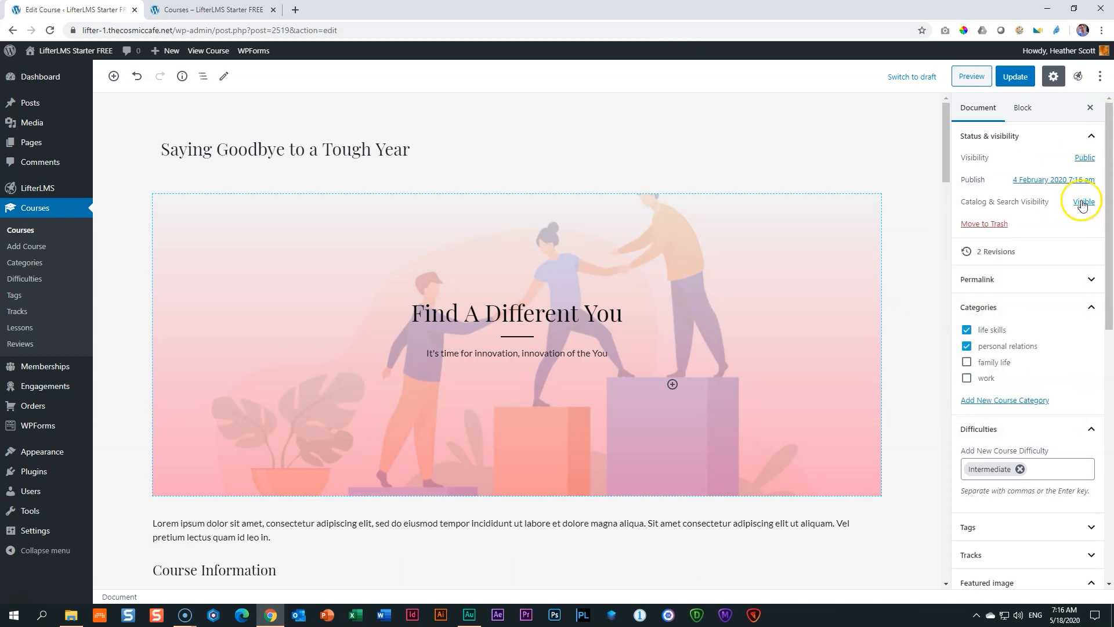
{"action": "left_click", "coordinate": [1079, 180]}
{"action": "left_click", "coordinate": [961, 207]}
{"action": "left_click", "coordinate": [957, 339]}
Add the family life and work categories to Saying Goodbye to a Tough Year, set its difficulty to Beginner, and update the course.
{"action": "left_click", "coordinate": [966, 362]}
{"action": "left_click", "coordinate": [966, 379]}
{"action": "scroll", "coordinate": [1017, 348], "scroll_direction": "down", "scroll_amount": 3}
{"action": "left_click", "coordinate": [1019, 295]}
{"action": "type", "text": "Beginner"}
{"action": "key", "text": "Return"}
{"action": "left_click", "coordinate": [1015, 76]}
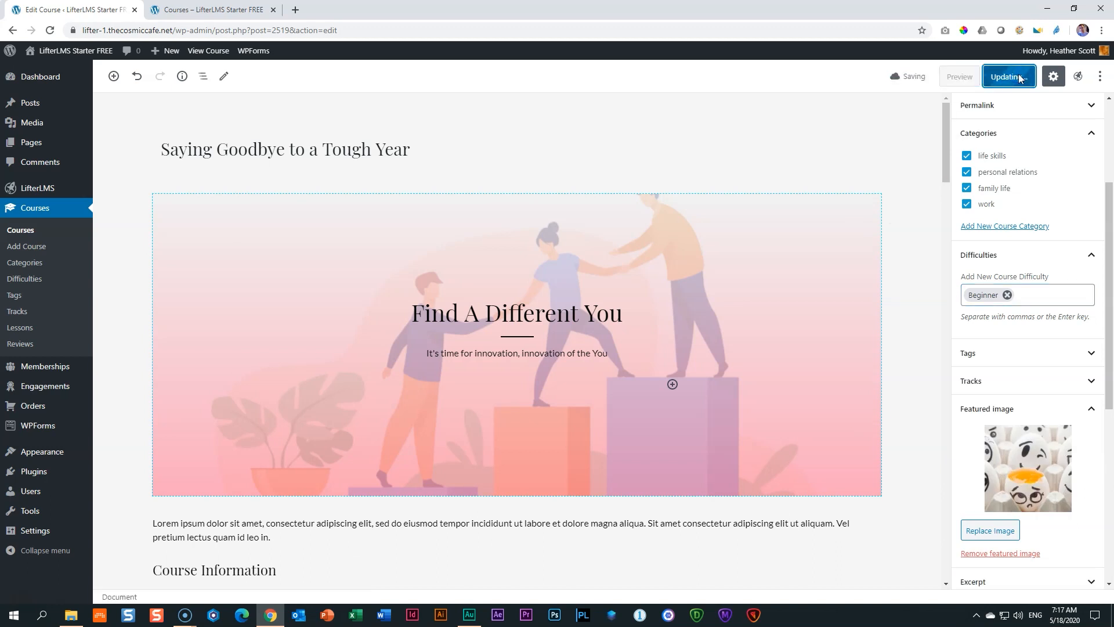
Clone the Saying Goodbye to a Tough Year course and change the new copy's title to "Be the Dragon at Work".
{"action": "left_click", "coordinate": [20, 229]}
{"action": "left_click", "coordinate": [164, 338]}
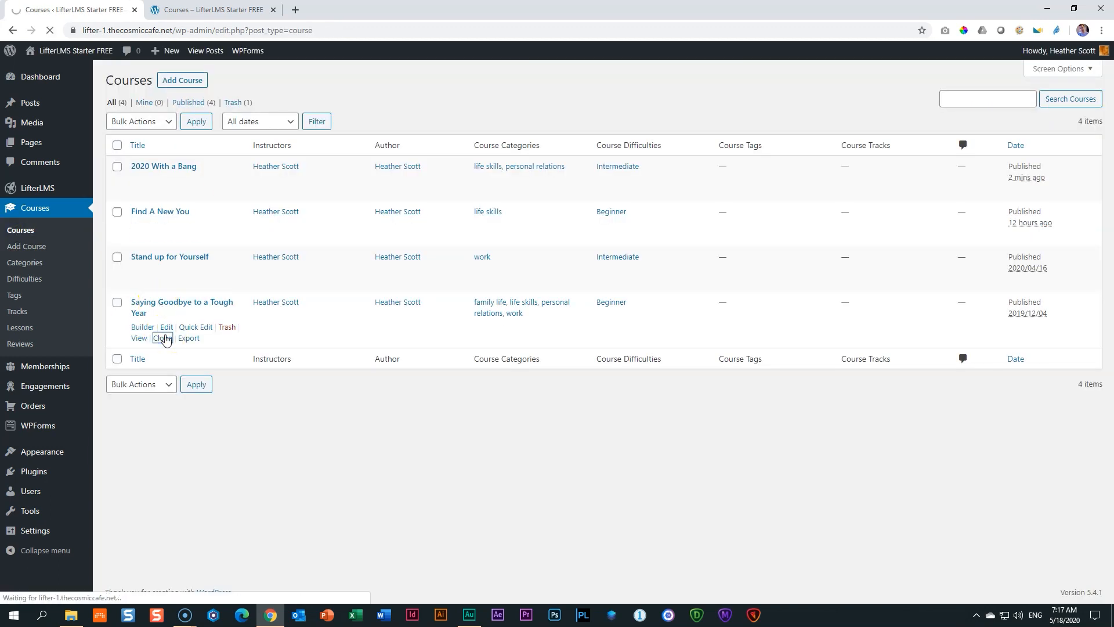
{"action": "left_click", "coordinate": [169, 171]}
{"action": "triple_click", "coordinate": [145, 149]}
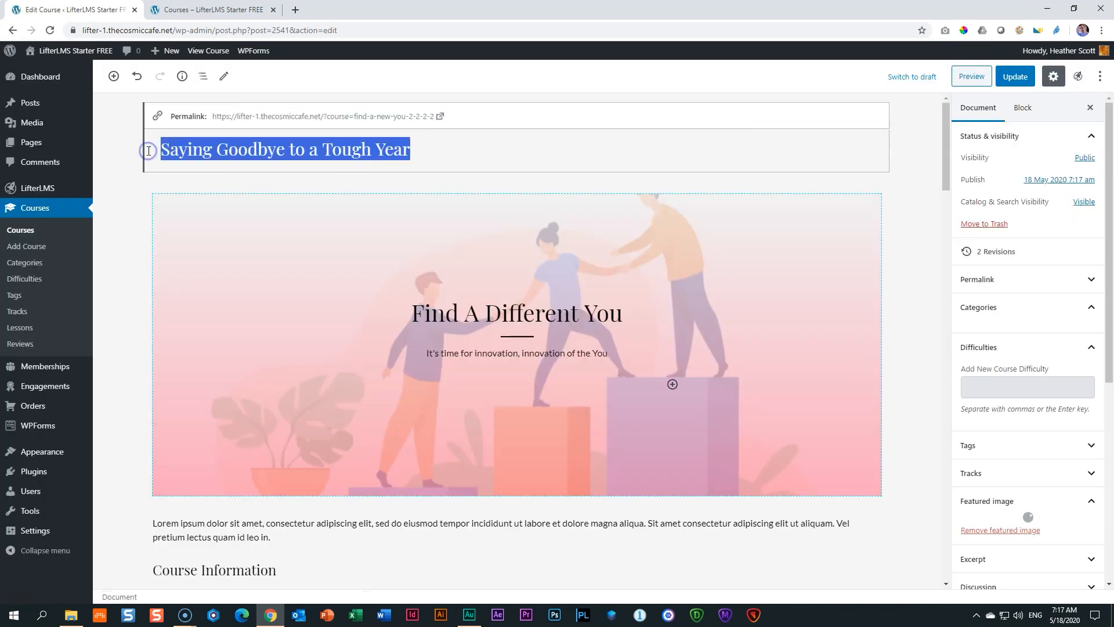
{"action": "type", "text": "Be the Dragon at Work"}
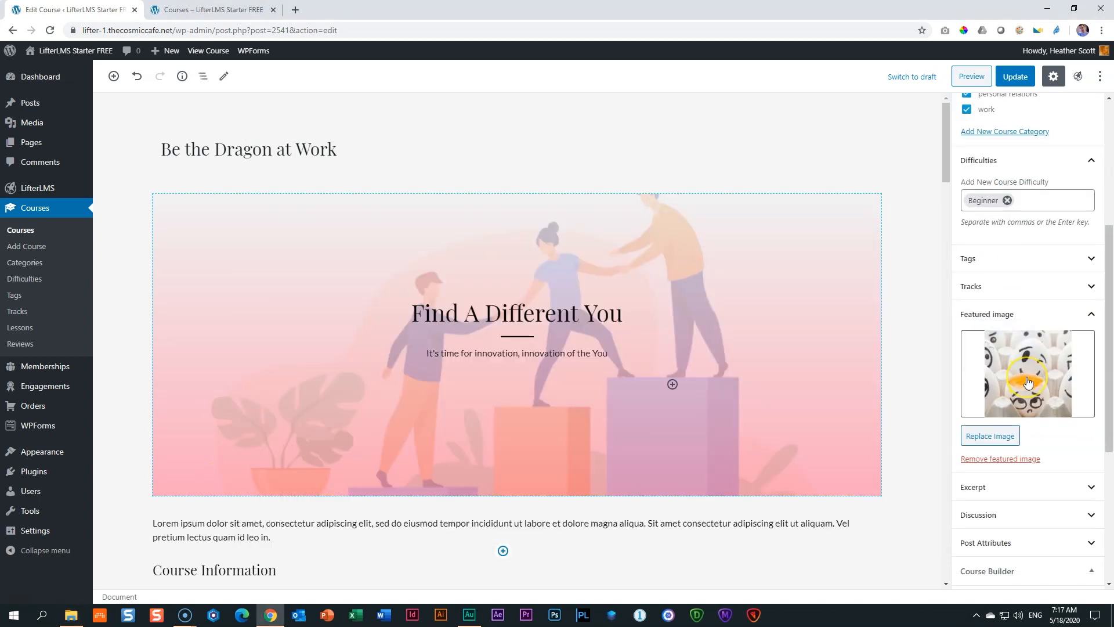
Keep only the work category on the Be the Dragon at Work course and change its difficulty to Advanced.
{"action": "left_click", "coordinate": [966, 293]}
{"action": "left_click", "coordinate": [966, 310]}
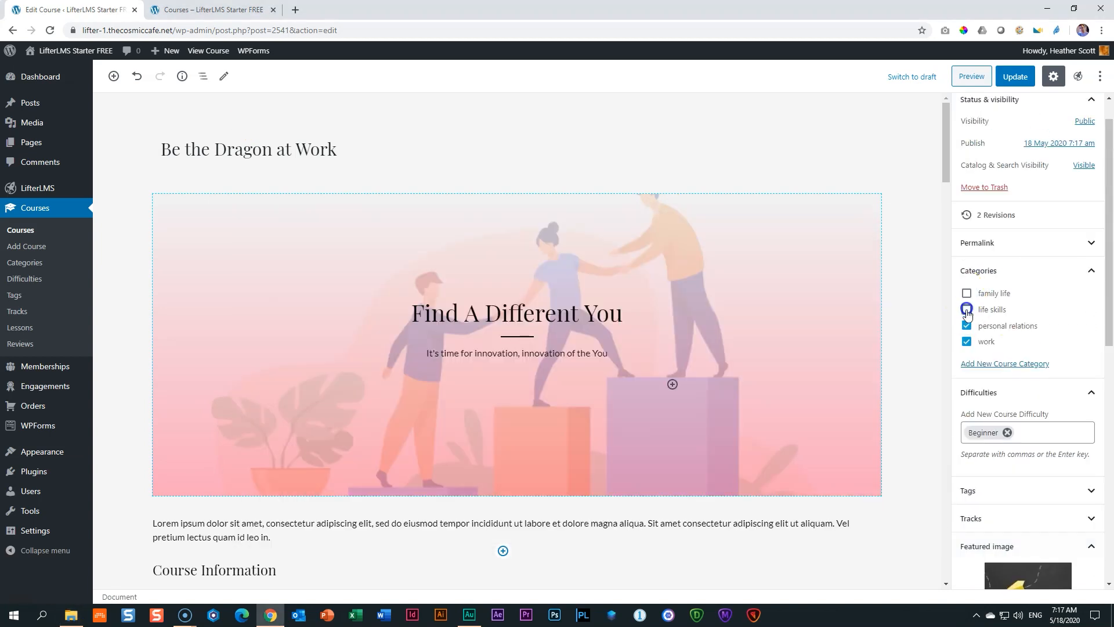
{"action": "left_click", "coordinate": [1007, 432]}
{"action": "type", "text": "adv"}
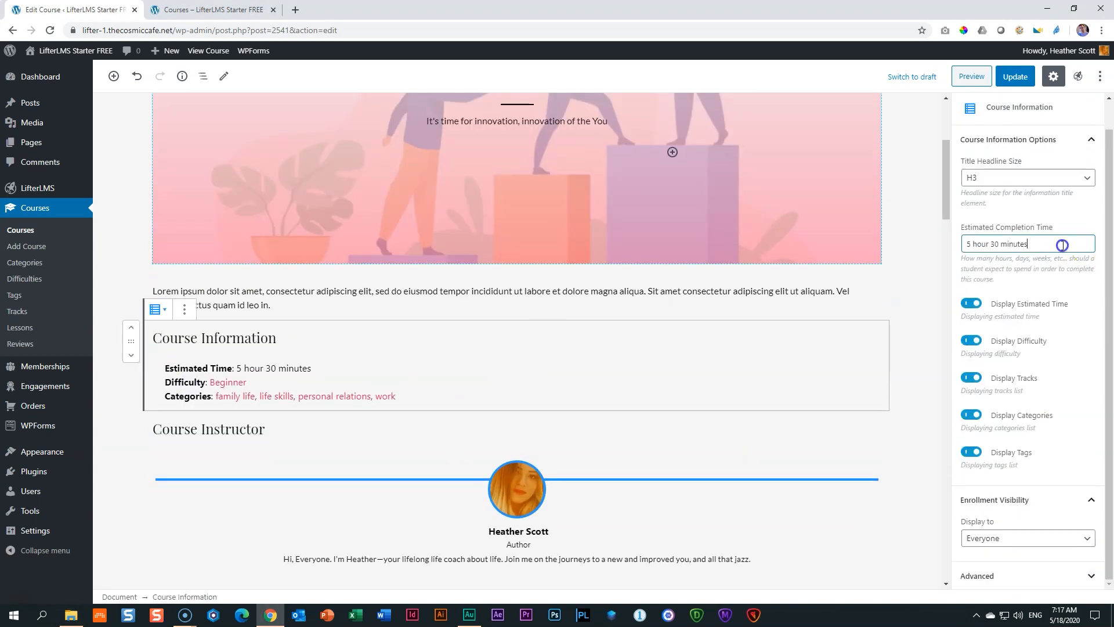
Set the estimated completion time in the course's Course Information block to "10 hours" and update the course.
{"action": "type", "text": "10"}
{"action": "key", "text": "BackSpace"}
{"action": "key", "text": "BackSpace"}
{"action": "key", "text": "BackSpace"}
{"action": "triple_click", "coordinate": [1032, 243]}
{"action": "type", "text": "10 hours"}
{"action": "left_click", "coordinate": [1014, 76]}
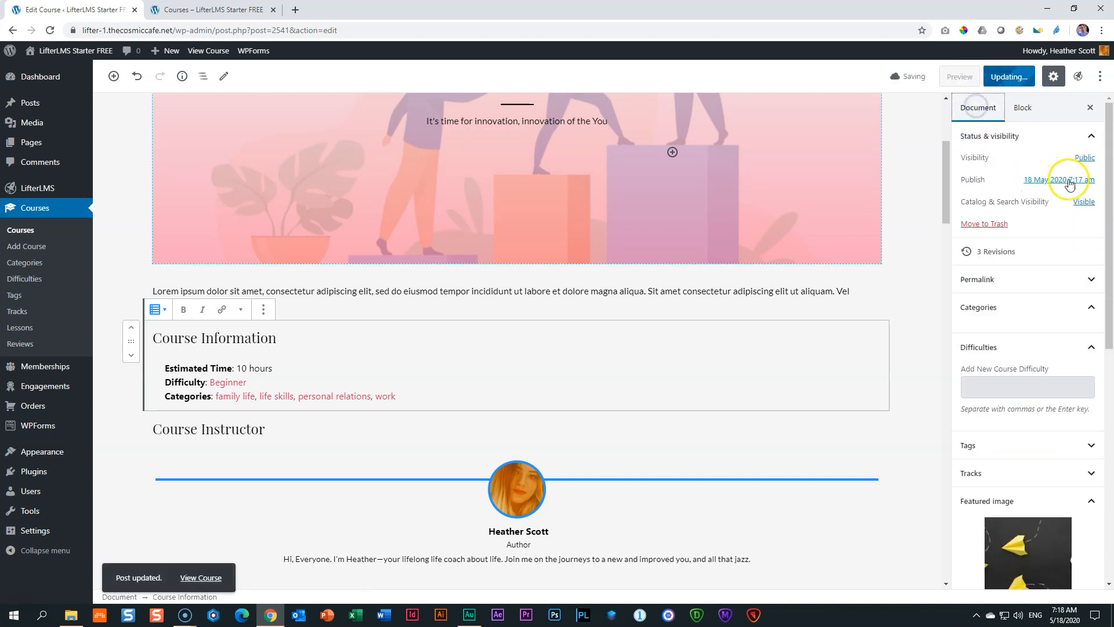
Set the publish date of the Be the Dragon at Work course to 18 July 2019 and update it.
{"action": "left_click", "coordinate": [1060, 180]}
{"action": "left_click", "coordinate": [950, 209]}
{"action": "left_click", "coordinate": [952, 286]}
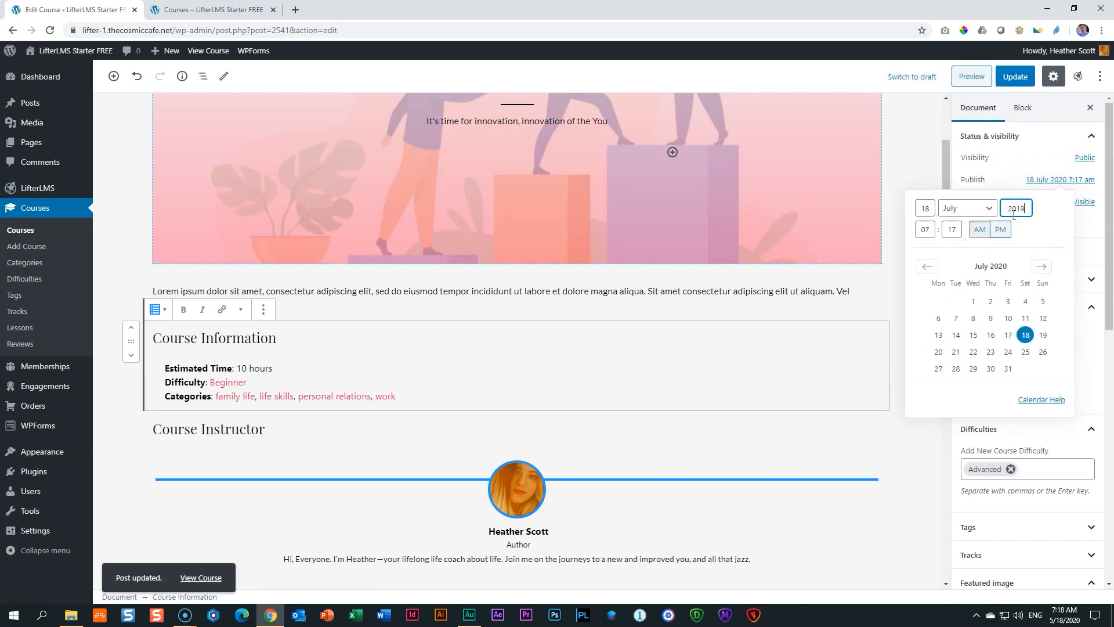
{"action": "left_click", "coordinate": [957, 335]}
{"action": "left_click", "coordinate": [1016, 76]}
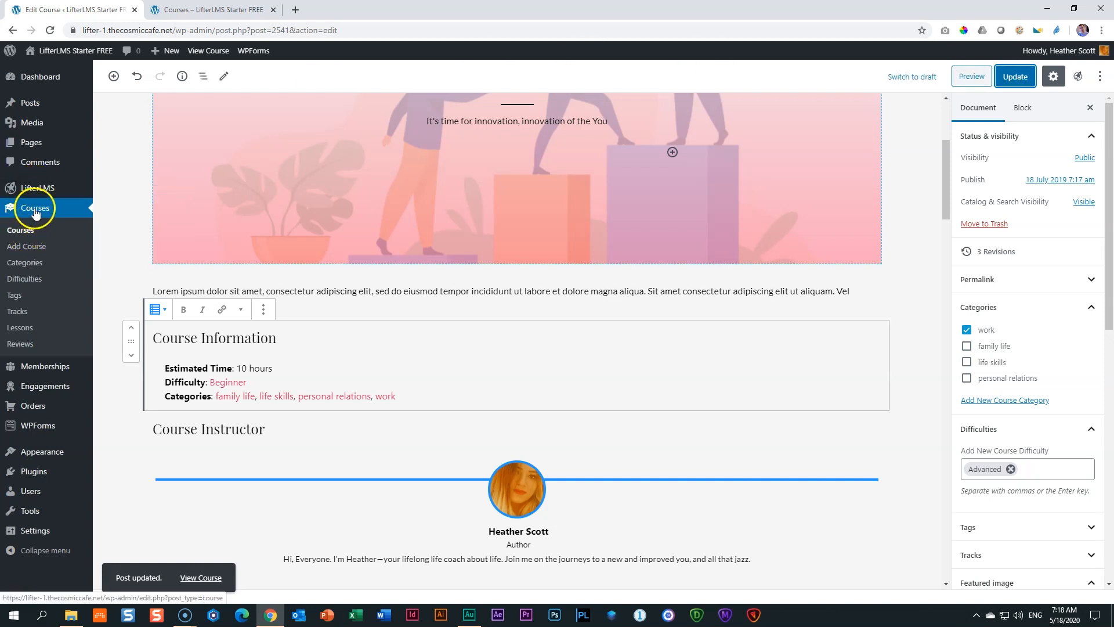
Review the publish dates in the course list and the order of the courses on the site's Current Courses page.
{"action": "left_click", "coordinate": [27, 232]}
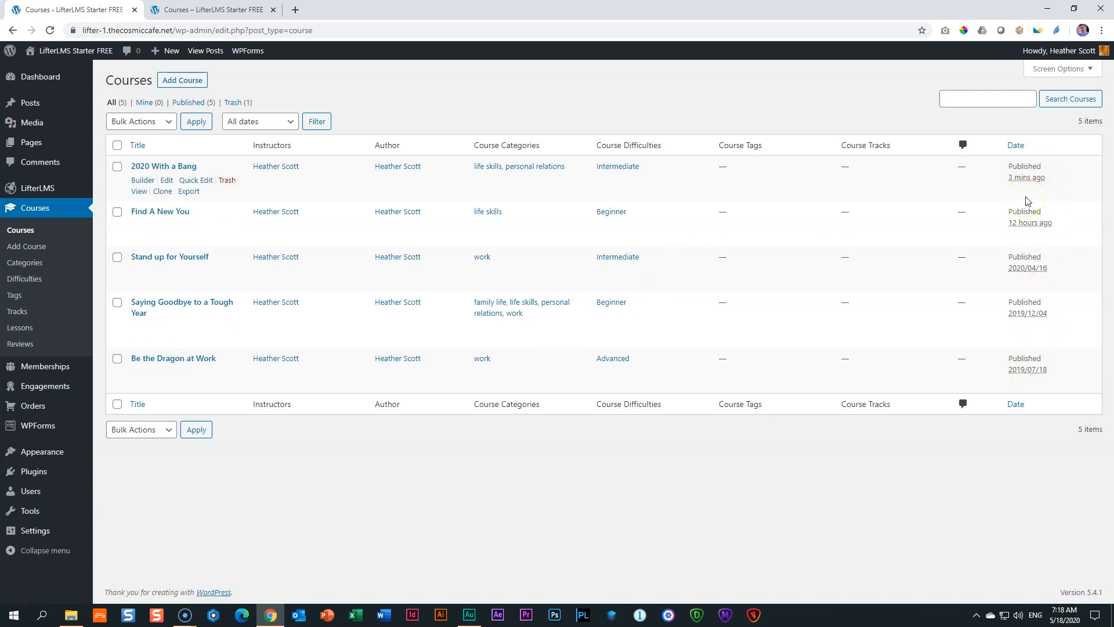
{"action": "left_click", "coordinate": [215, 9]}
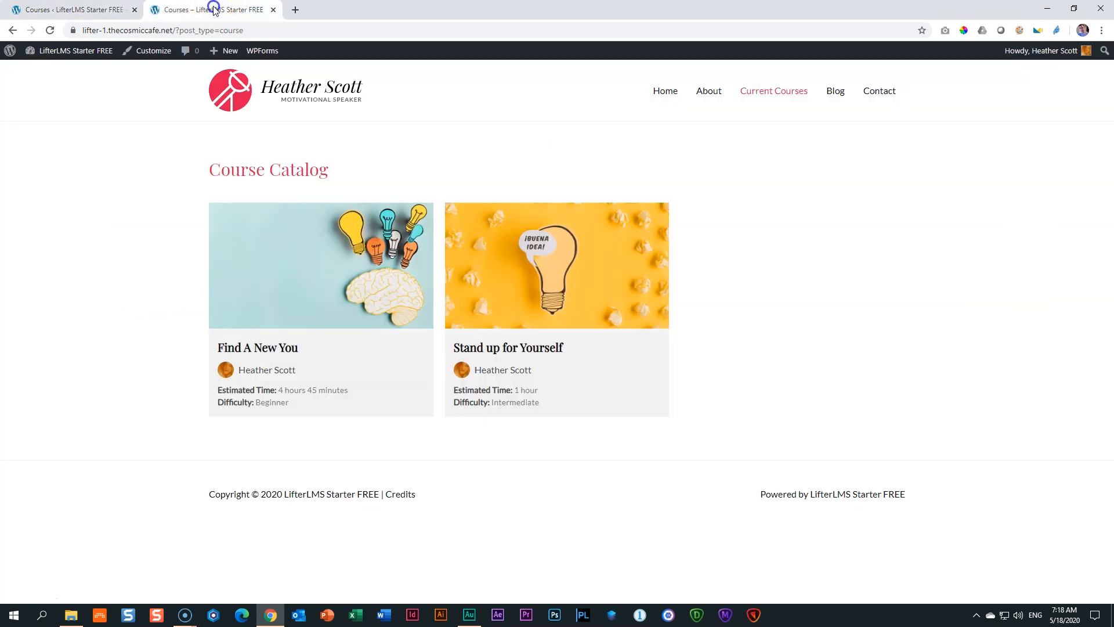
{"action": "left_click", "coordinate": [286, 100]}
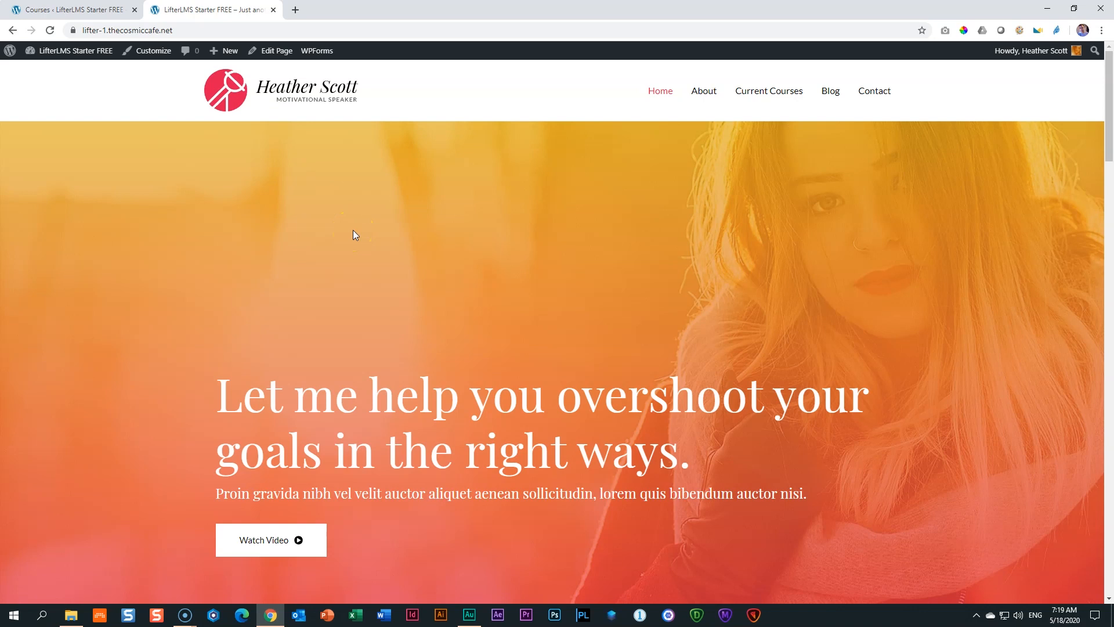
{"action": "left_click", "coordinate": [787, 93]}
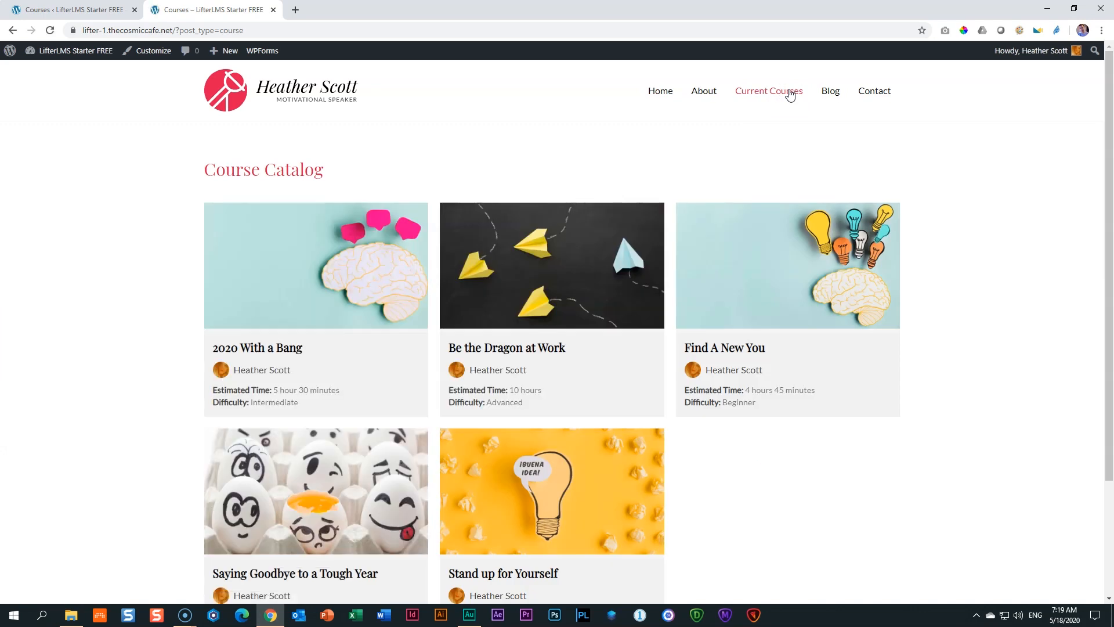
{"action": "scroll", "coordinate": [1023, 265], "scroll_direction": "down", "scroll_amount": 3}
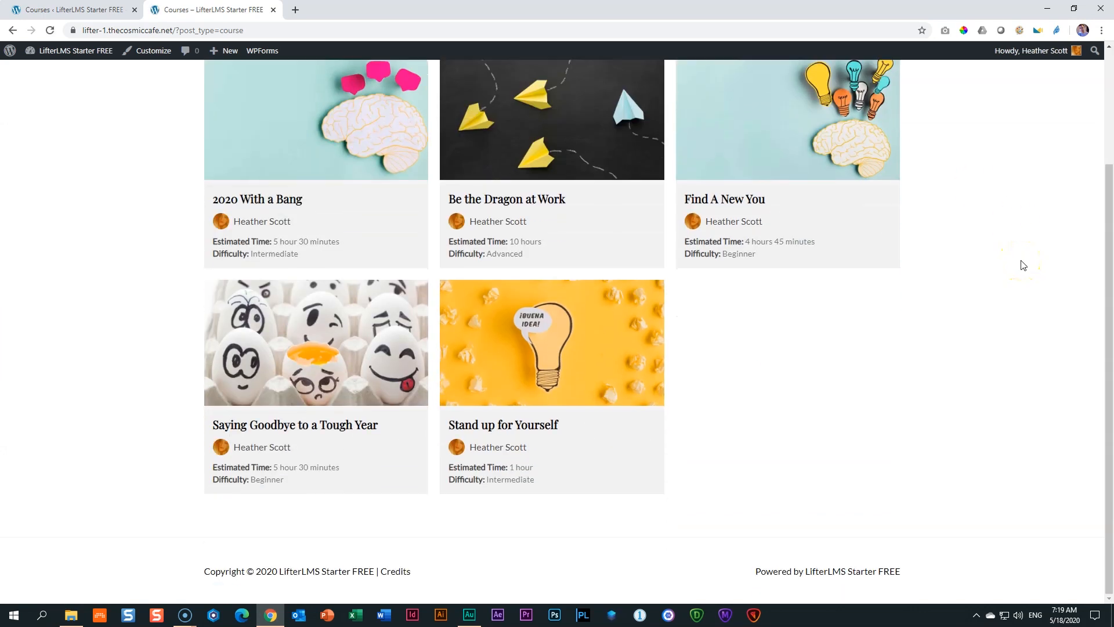
{"action": "scroll", "coordinate": [1021, 279], "scroll_direction": "up", "scroll_amount": 2}
{"action": "scroll", "coordinate": [1021, 279], "scroll_direction": "down", "scroll_amount": 1}
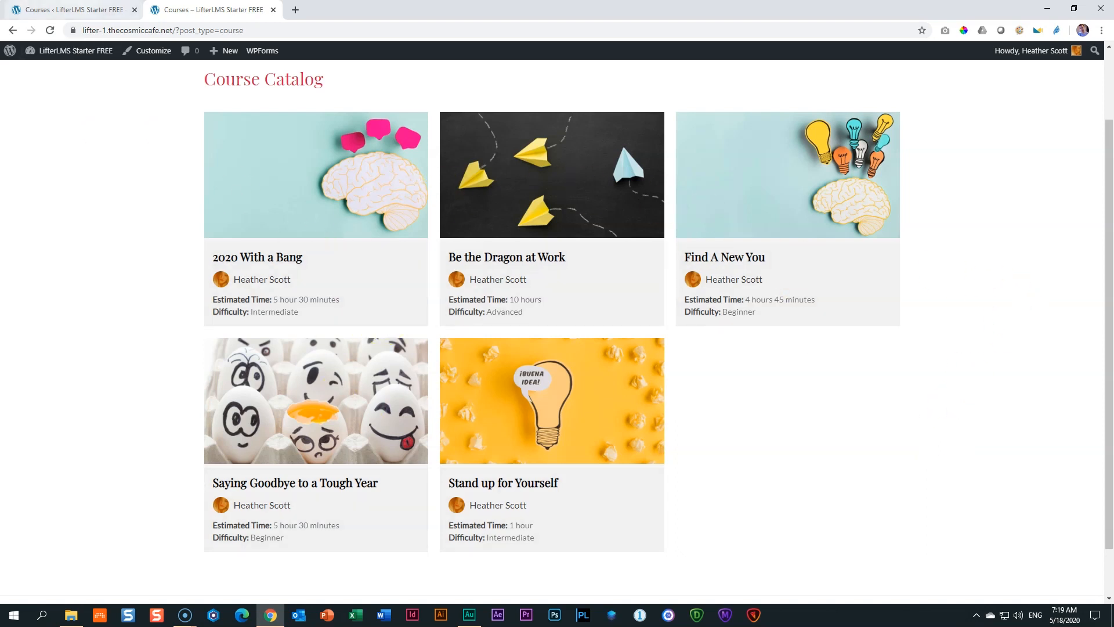
Set Catalog Sorting in the LifterLMS course settings to Title (A - Z) and save the settings.
{"action": "left_click", "coordinate": [67, 9]}
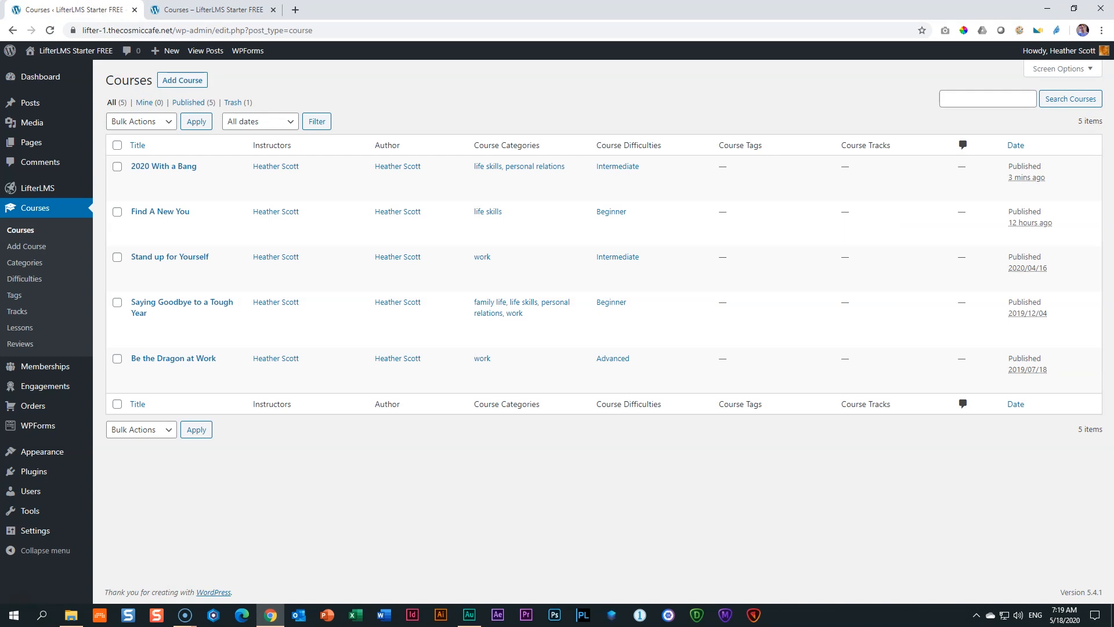
{"action": "mouse_move", "coordinate": [44, 187]}
{"action": "left_click", "coordinate": [111, 191]}
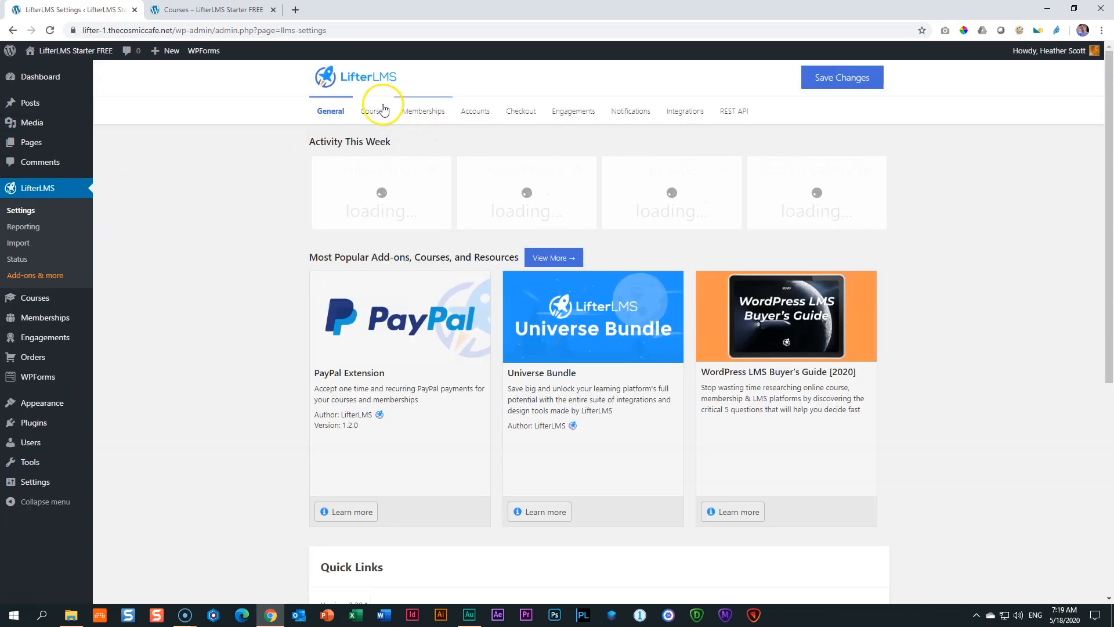
{"action": "left_click", "coordinate": [380, 112]}
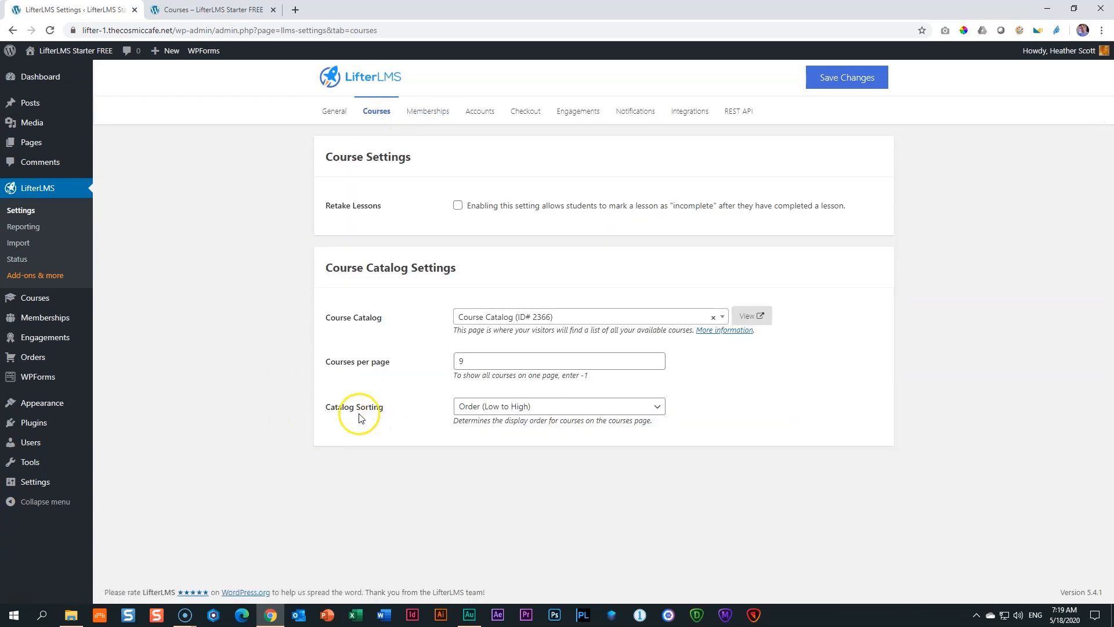
{"action": "left_click", "coordinate": [654, 409]}
{"action": "left_click", "coordinate": [587, 431]}
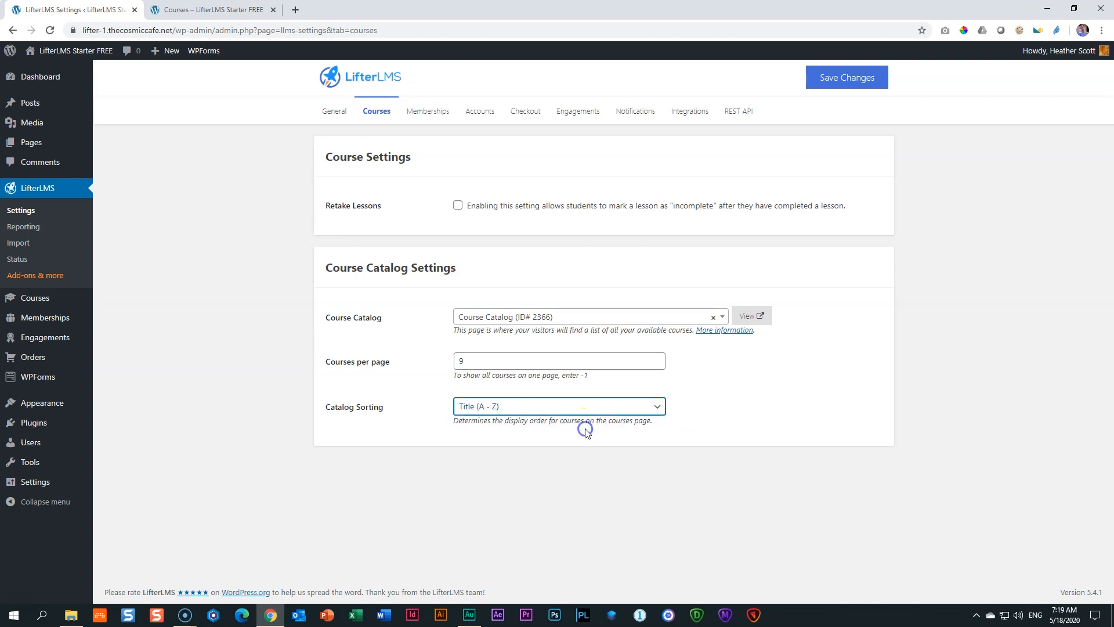
{"action": "left_click", "coordinate": [832, 80]}
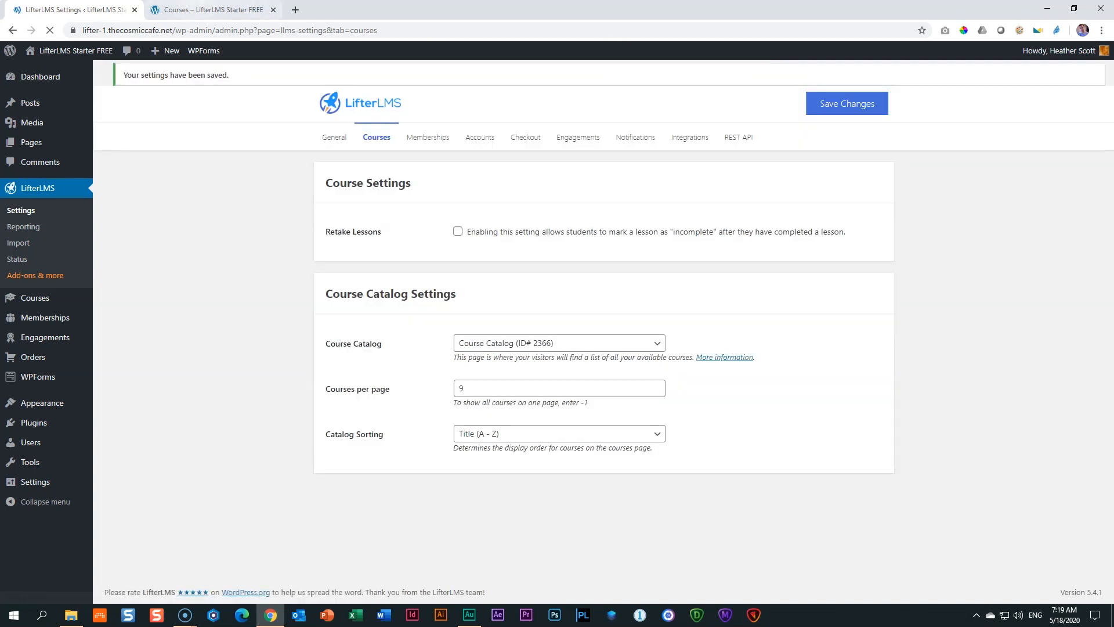
Reload the site's Course Catalog page and check the order of its courses.
{"action": "left_click", "coordinate": [206, 9]}
{"action": "left_click", "coordinate": [49, 30]}
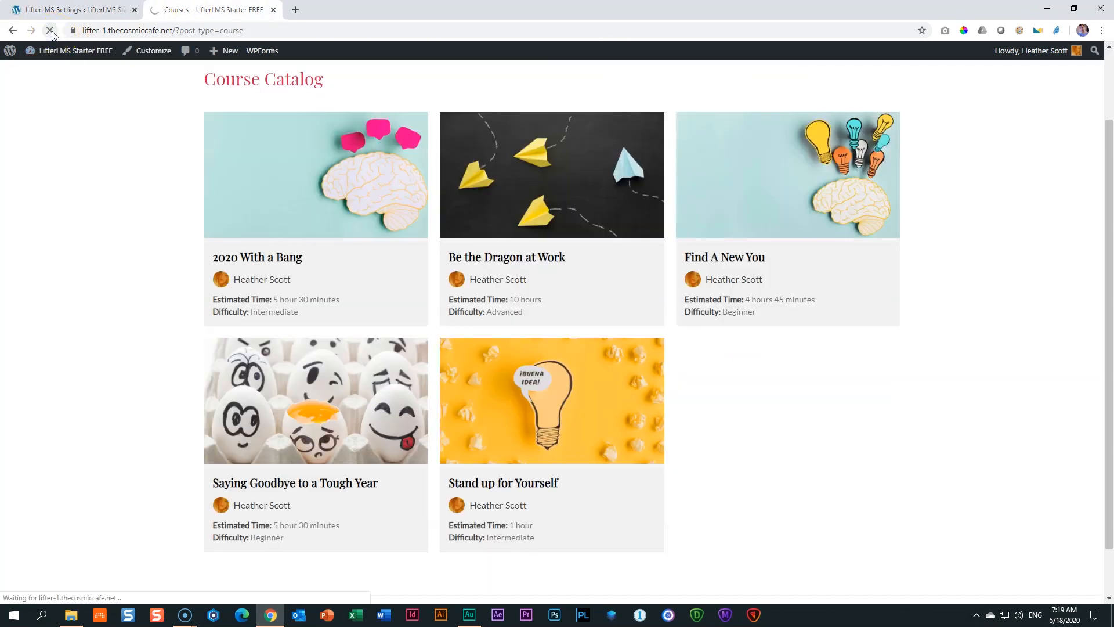
{"action": "scroll", "coordinate": [104, 298], "scroll_direction": "down", "scroll_amount": 2}
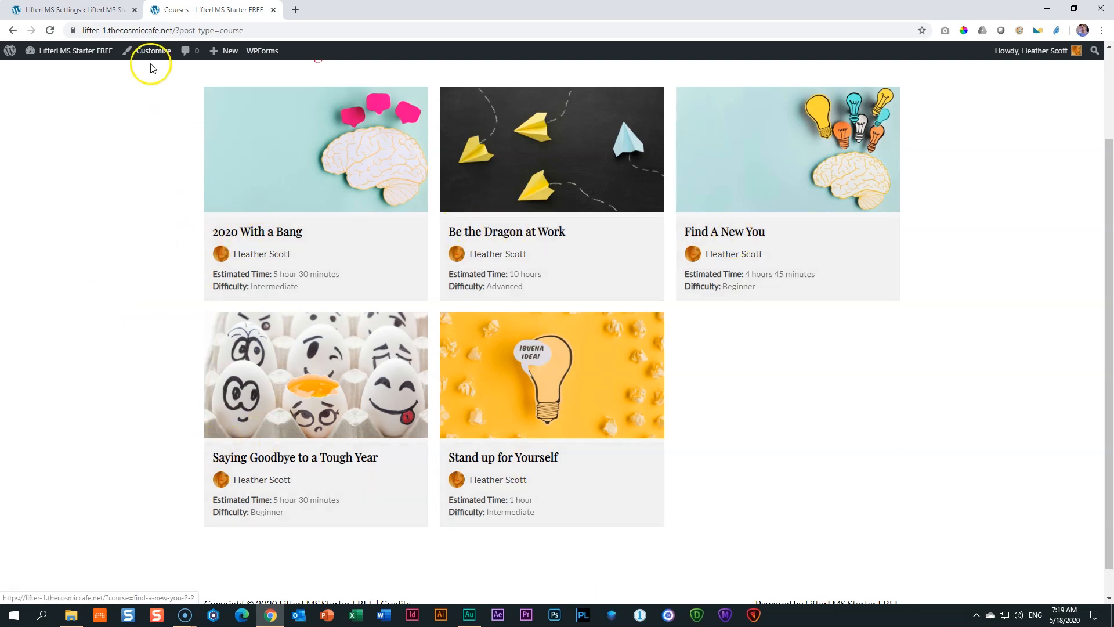
Set Catalog Sorting in the LifterLMS course settings to Most Recent, save the settings, and return to the Course Catalog page.
{"action": "left_click", "coordinate": [85, 9]}
{"action": "left_click", "coordinate": [653, 438]}
{"action": "left_click", "coordinate": [491, 489]}
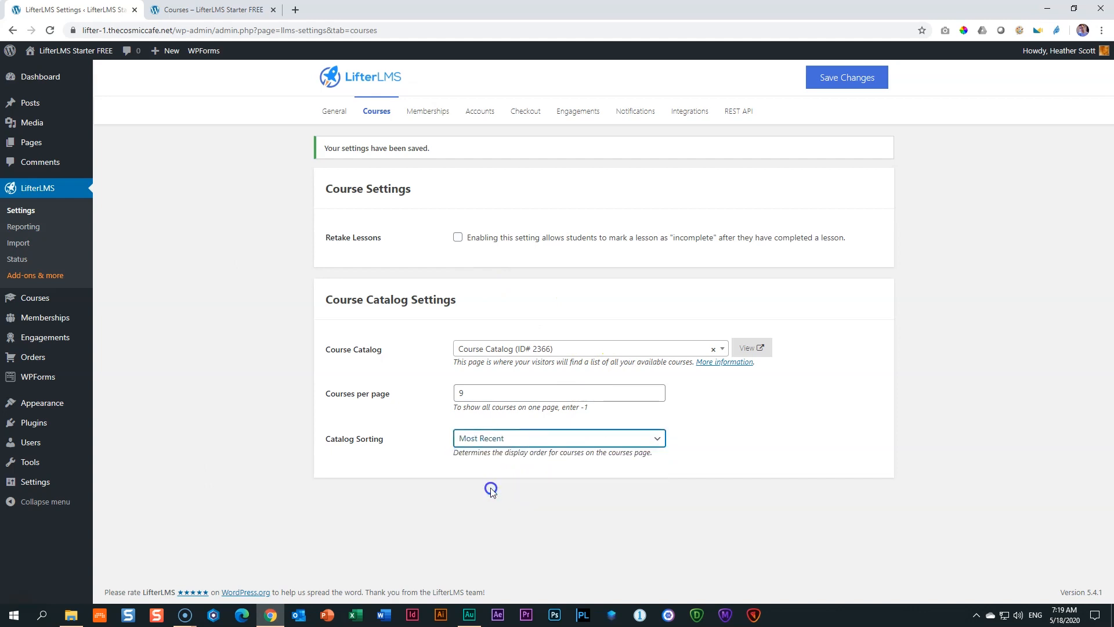
{"action": "left_click", "coordinate": [850, 81]}
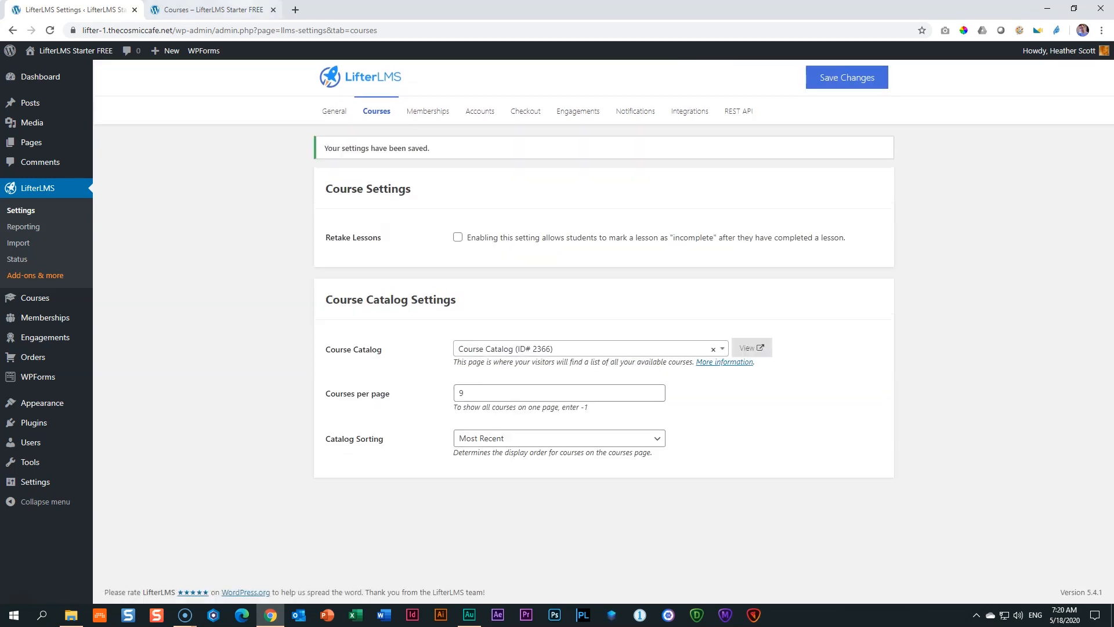
{"action": "left_click", "coordinate": [212, 10]}
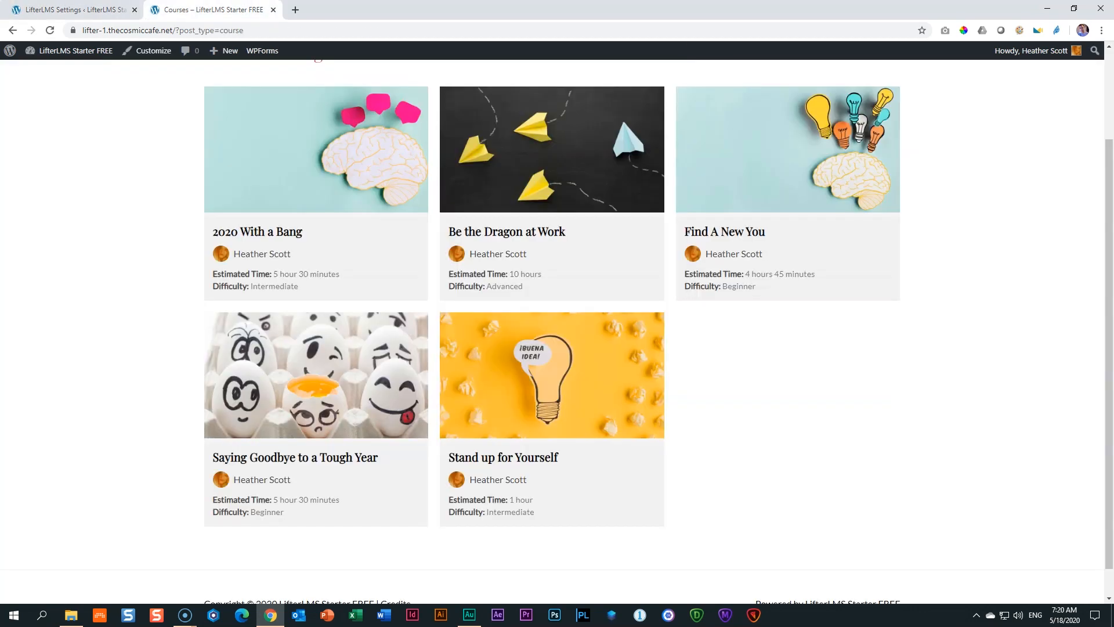
Reload the site's Course Catalog page, check the order of its courses under Most Recent sorting, and return to the LifterLMS course settings.
{"action": "left_click", "coordinate": [49, 30]}
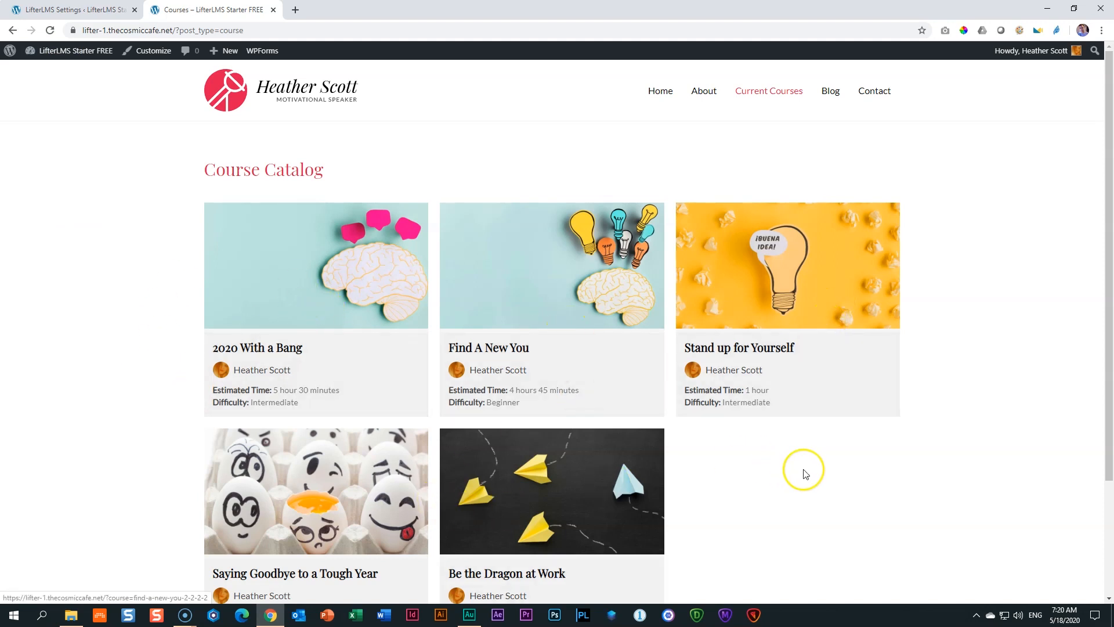
{"action": "scroll", "coordinate": [801, 470], "scroll_direction": "down", "scroll_amount": 2}
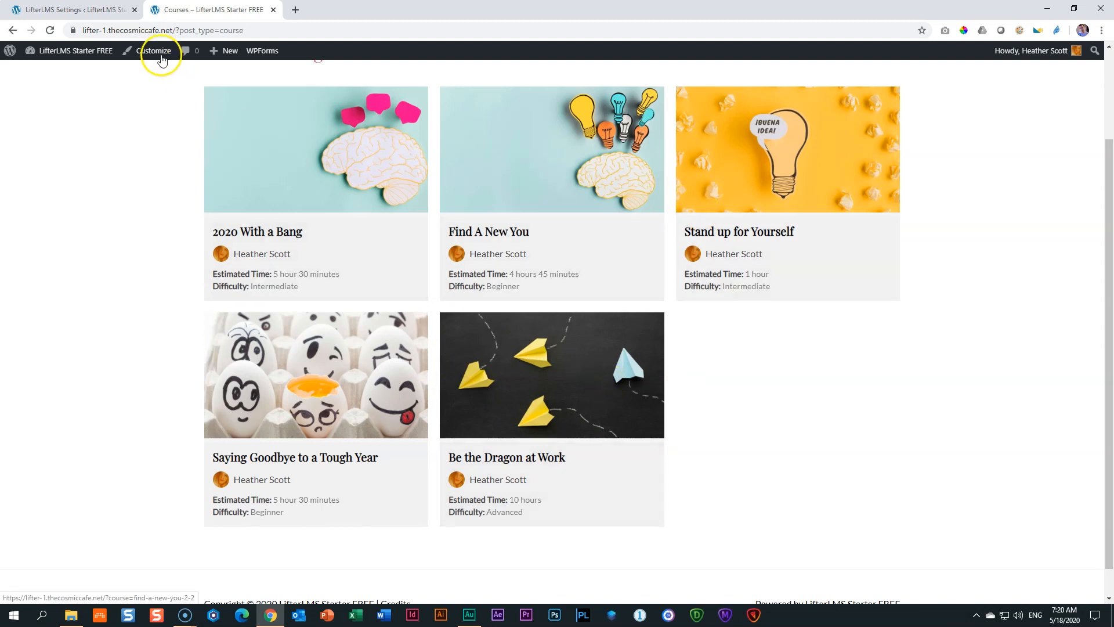
{"action": "left_click", "coordinate": [97, 8]}
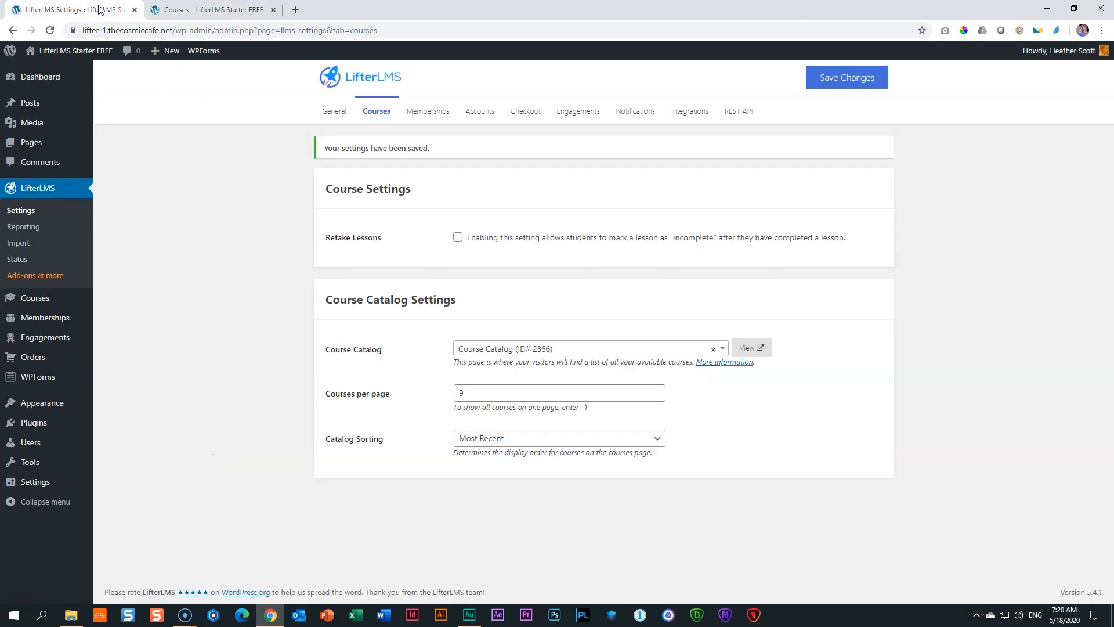
Set Catalog Sorting in the LifterLMS course settings to Order (Low to High) and save the settings.
{"action": "left_click", "coordinate": [480, 443]}
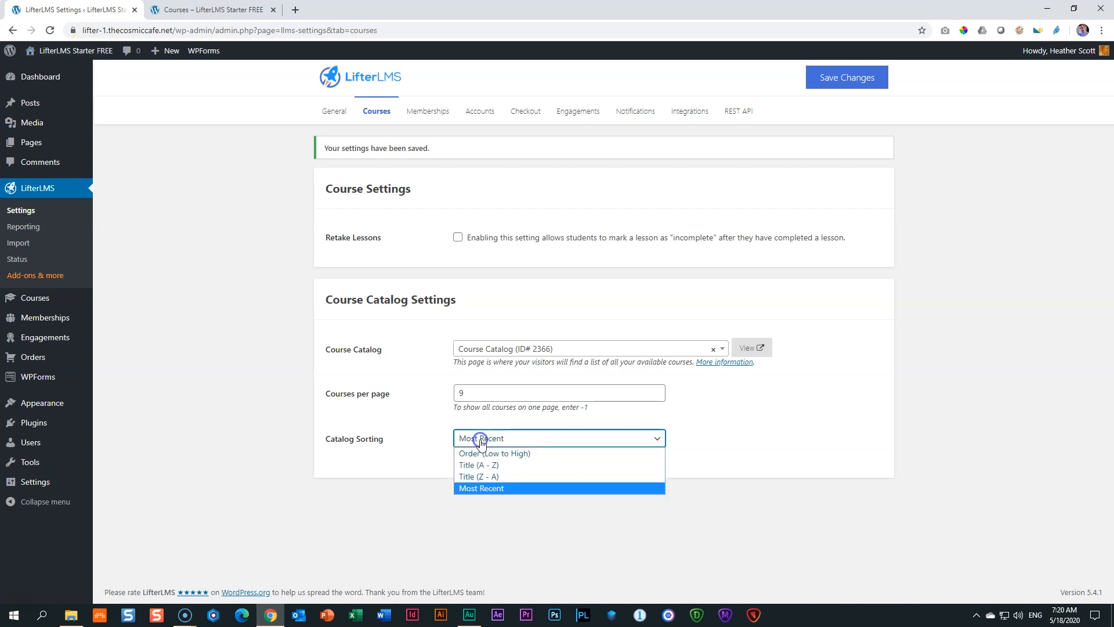
{"action": "left_click", "coordinate": [532, 458]}
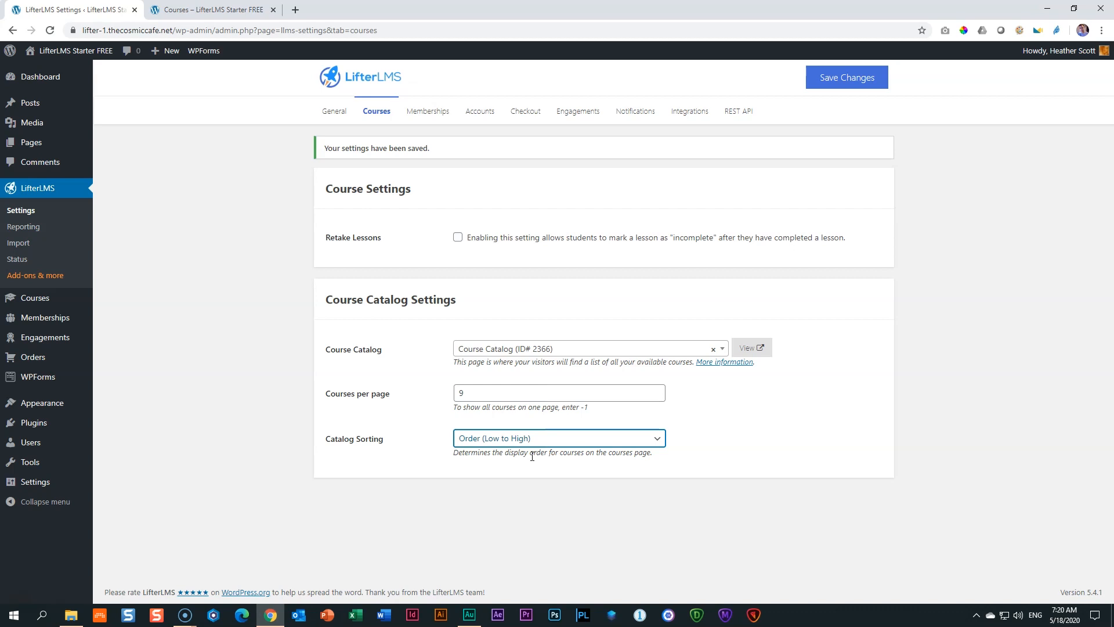
{"action": "left_click", "coordinate": [835, 83]}
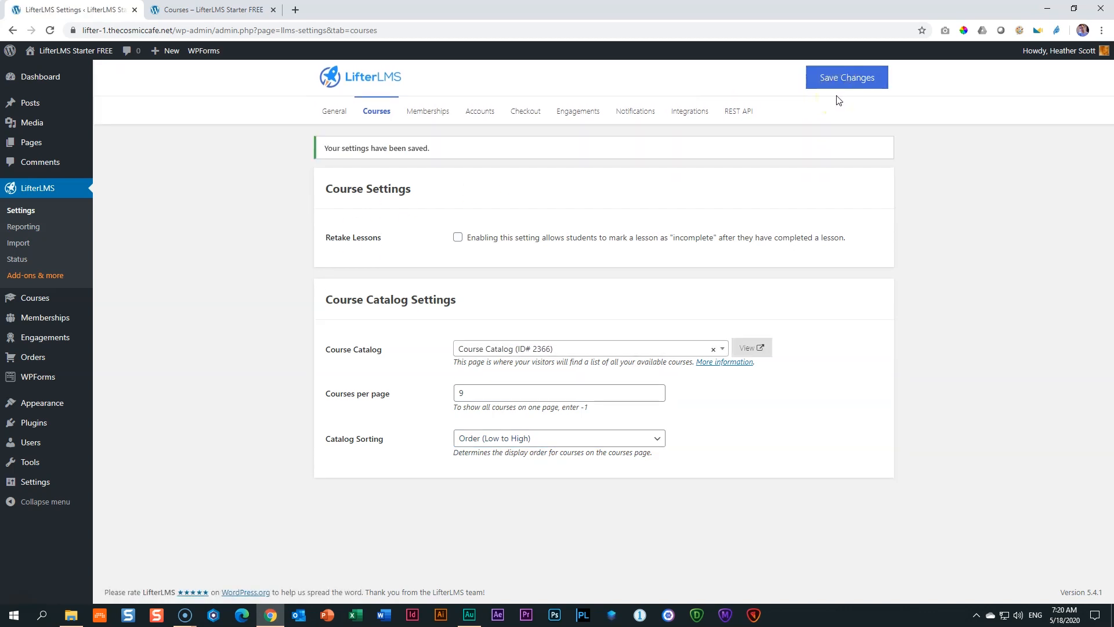
Open the course list and examine the quick-edit fields of the 2020 With a Bang course, including its Order value.
{"action": "left_click", "coordinate": [29, 302]}
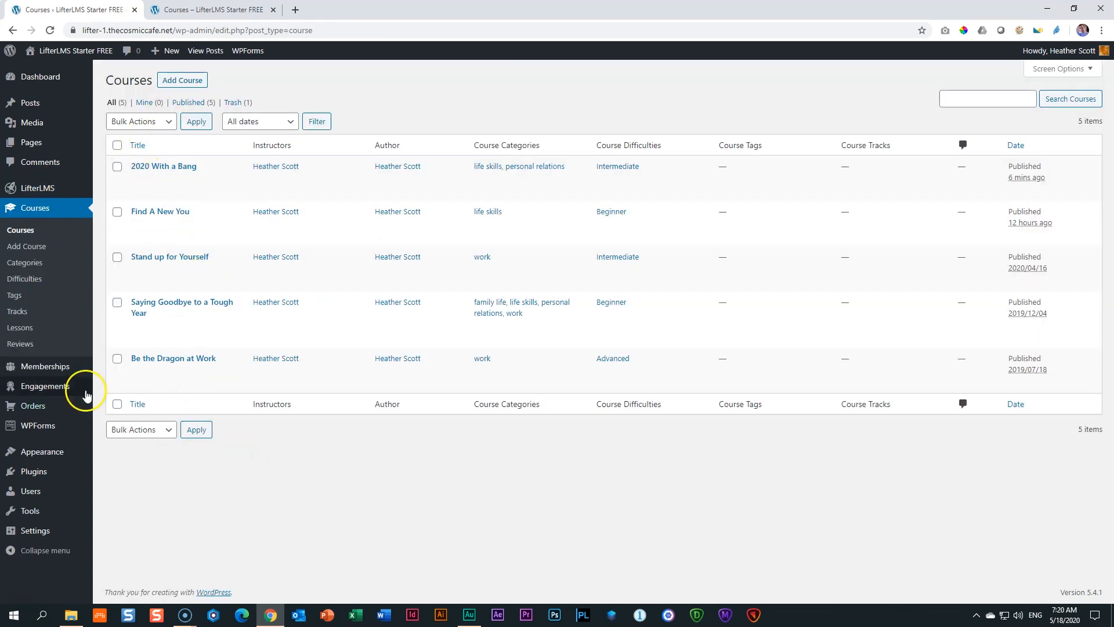
{"action": "mouse_move", "coordinate": [151, 170]}
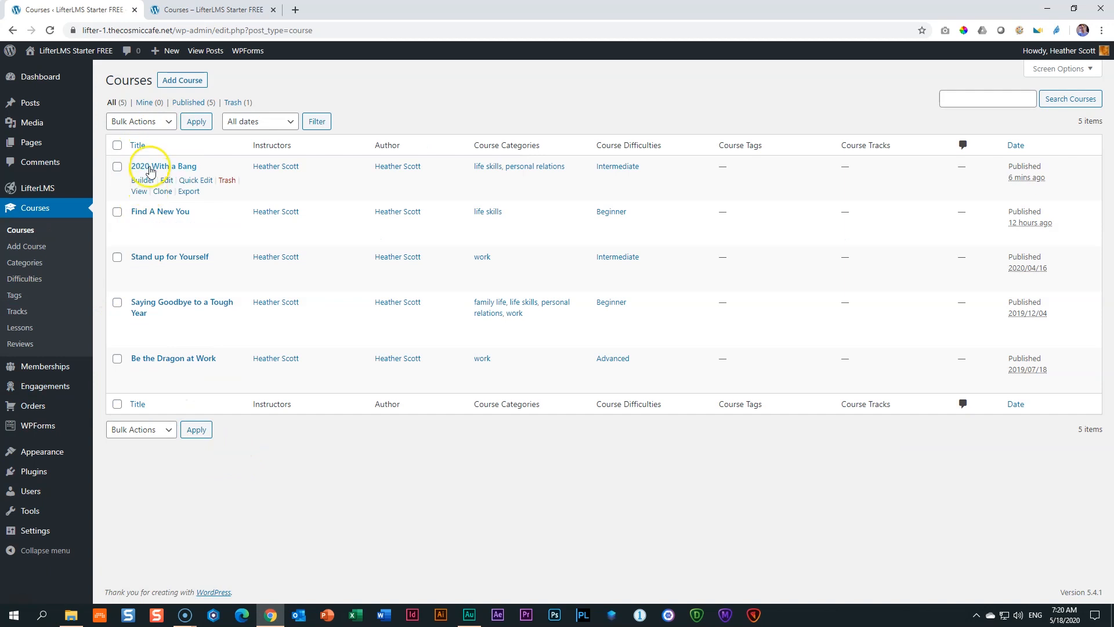
{"action": "left_click", "coordinate": [193, 181]}
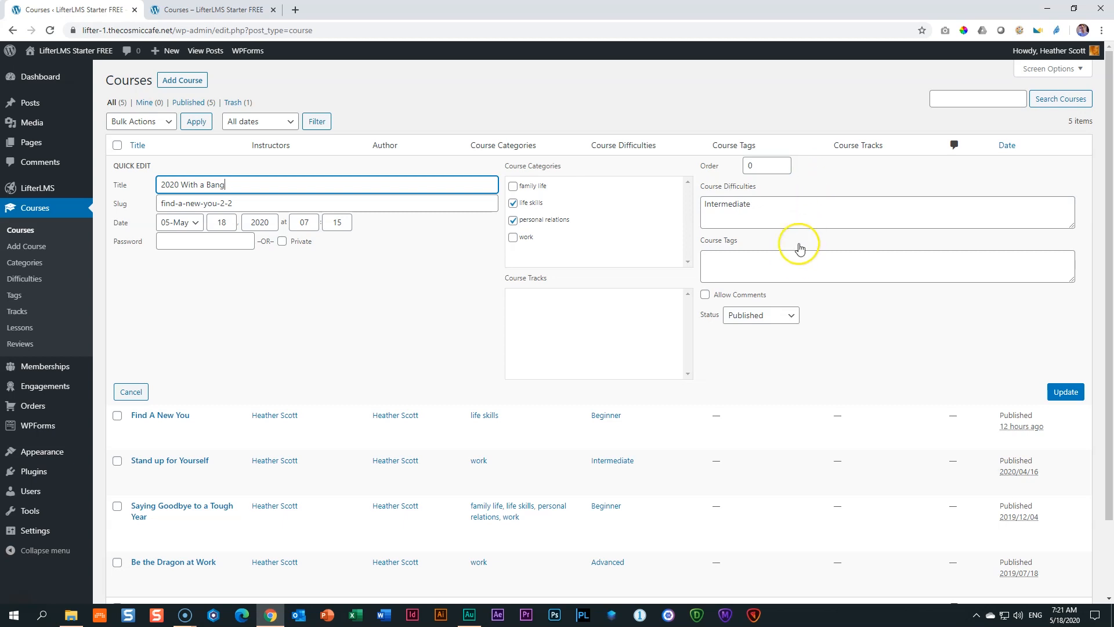
{"action": "scroll", "coordinate": [795, 256], "scroll_direction": "down", "scroll_amount": 1}
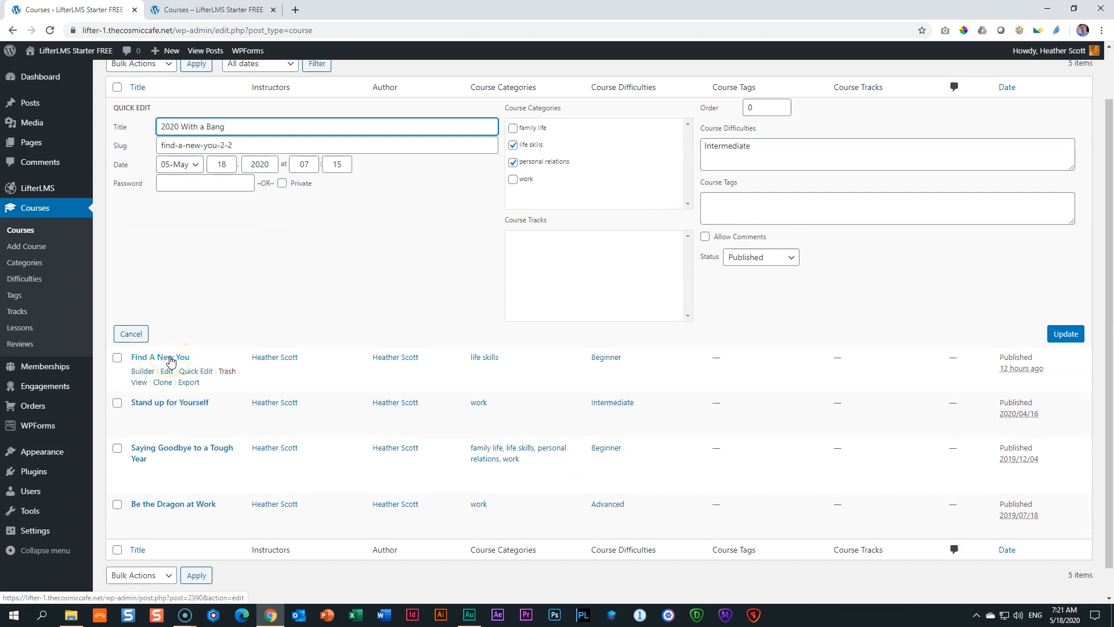
Quick-edit the Find A New You course, set its Order to 1, and update it.
{"action": "left_click_drag", "start_coordinate": [170, 361], "coordinate": [196, 370]}
{"action": "left_click", "coordinate": [197, 371]}
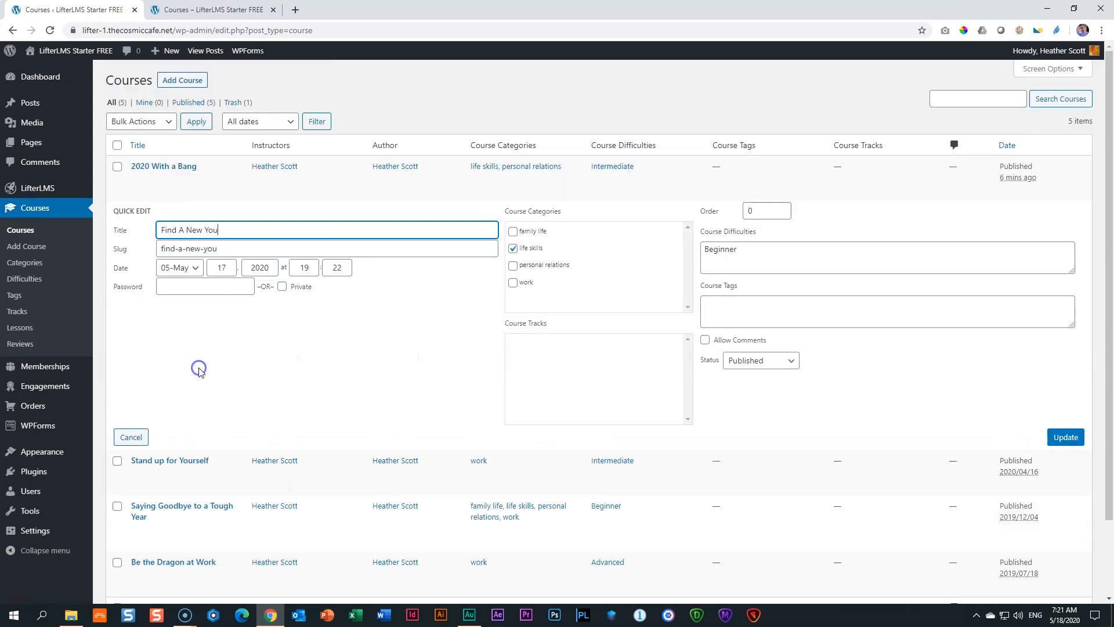
{"action": "left_click", "coordinate": [773, 212]}
{"action": "key", "text": "BackSpace"}
{"action": "type", "text": "1"}
{"action": "left_click", "coordinate": [1065, 437]}
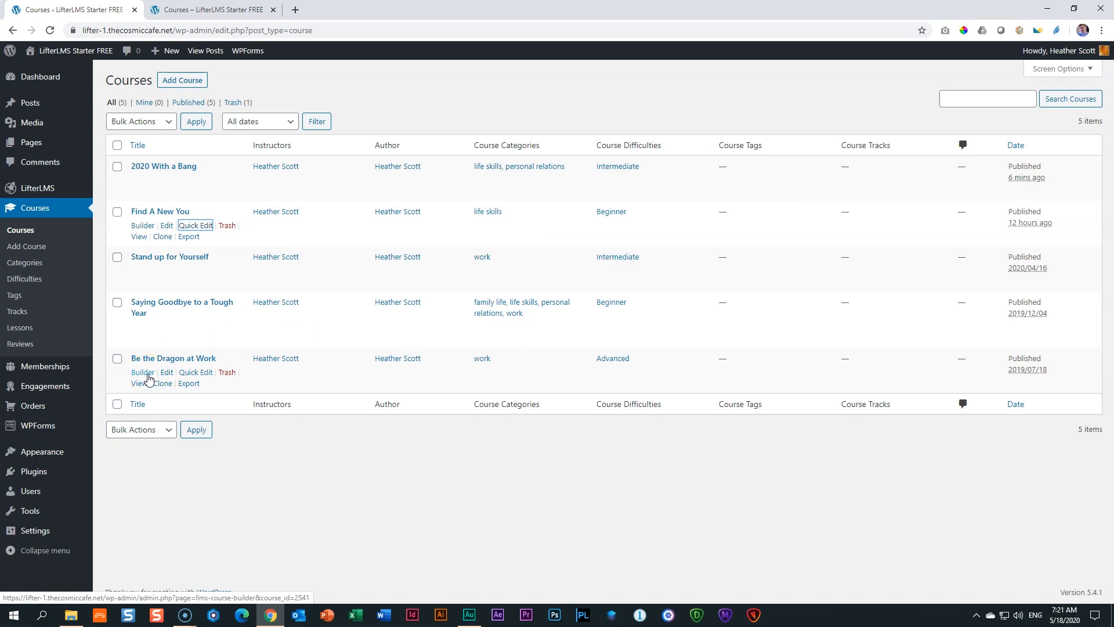
Quick-edit the Be the Dragon at Work course, set its Order to 2, and update it.
{"action": "left_click", "coordinate": [196, 372]}
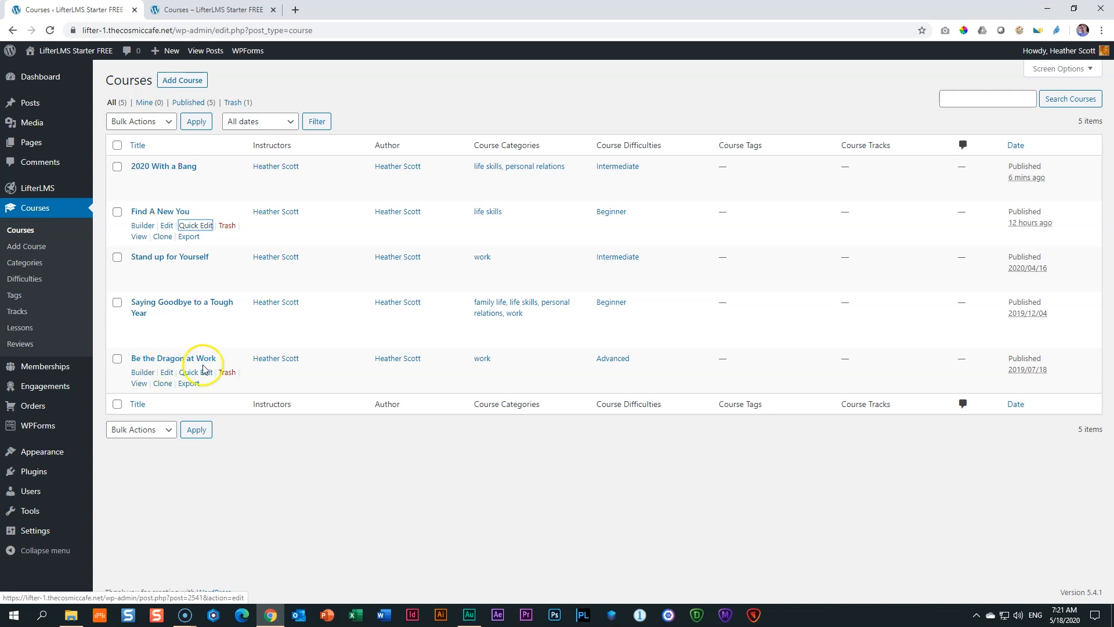
{"action": "left_click", "coordinate": [765, 356]}
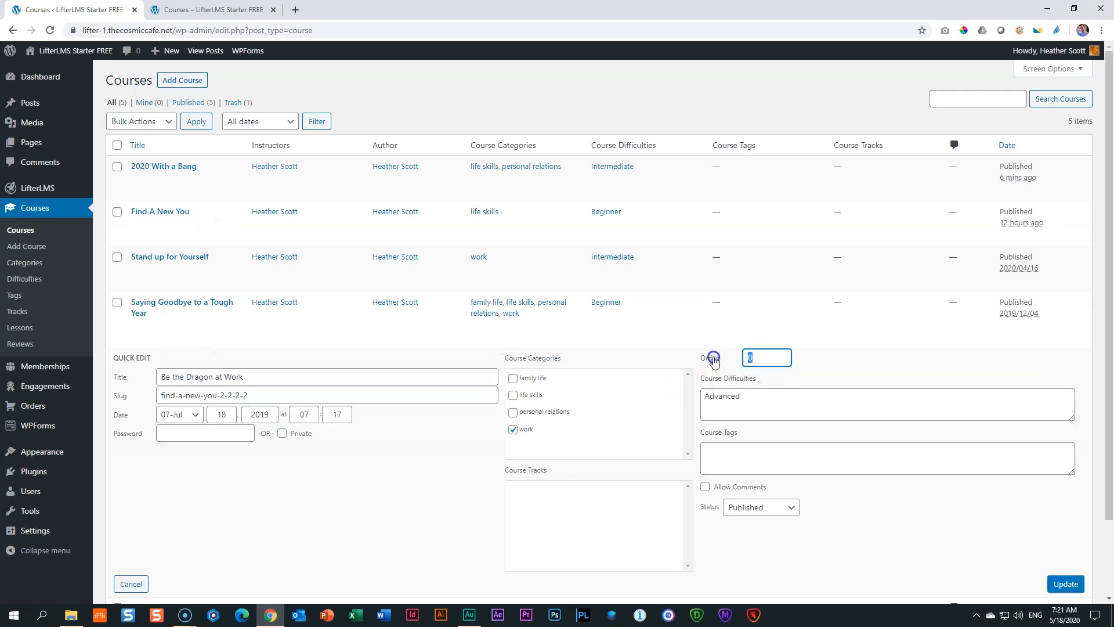
{"action": "key", "text": "BackSpace"}
{"action": "type", "text": "2"}
{"action": "left_click", "coordinate": [1062, 586]}
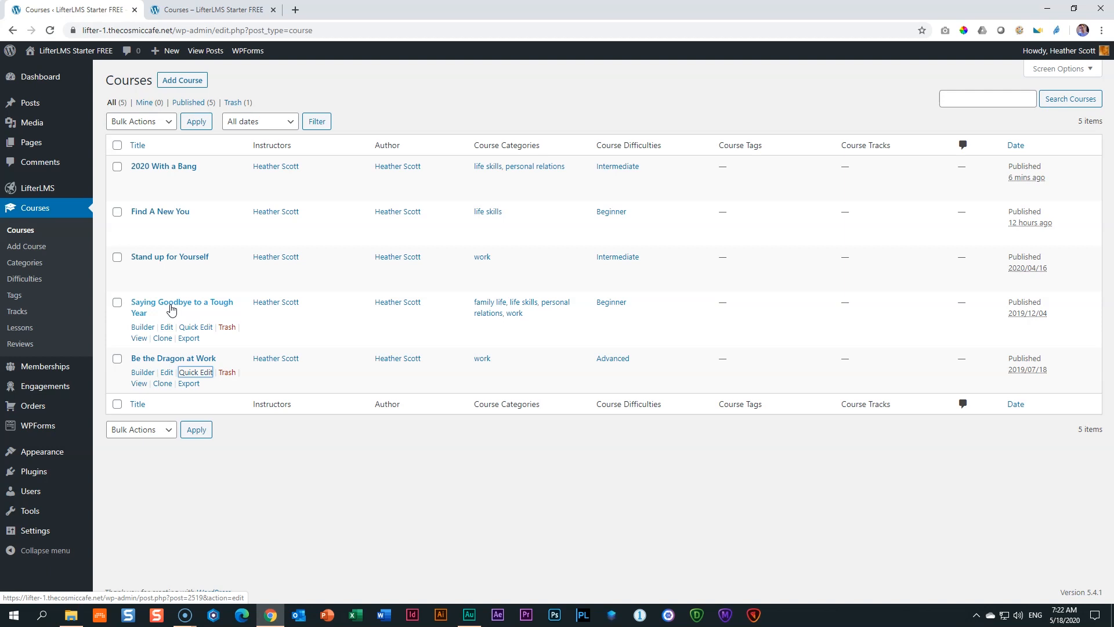
Quick-edit the Stand up for Yourself course, set its Order to 3, and update it.
{"action": "mouse_move", "coordinate": [167, 267]}
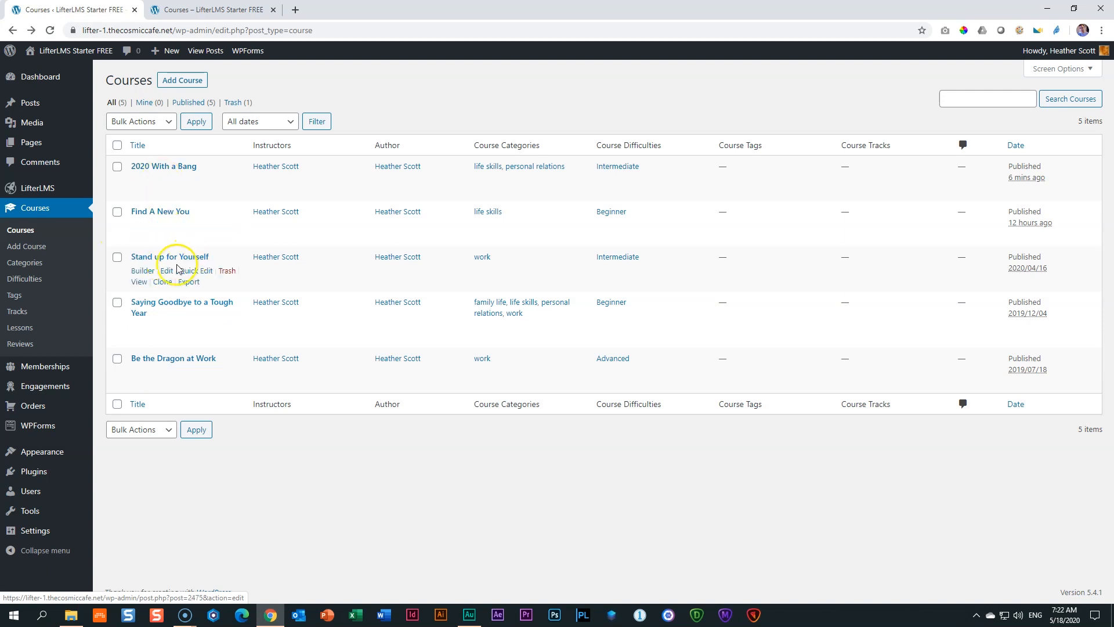
{"action": "left_click", "coordinate": [189, 277]}
{"action": "double_click", "coordinate": [769, 258]}
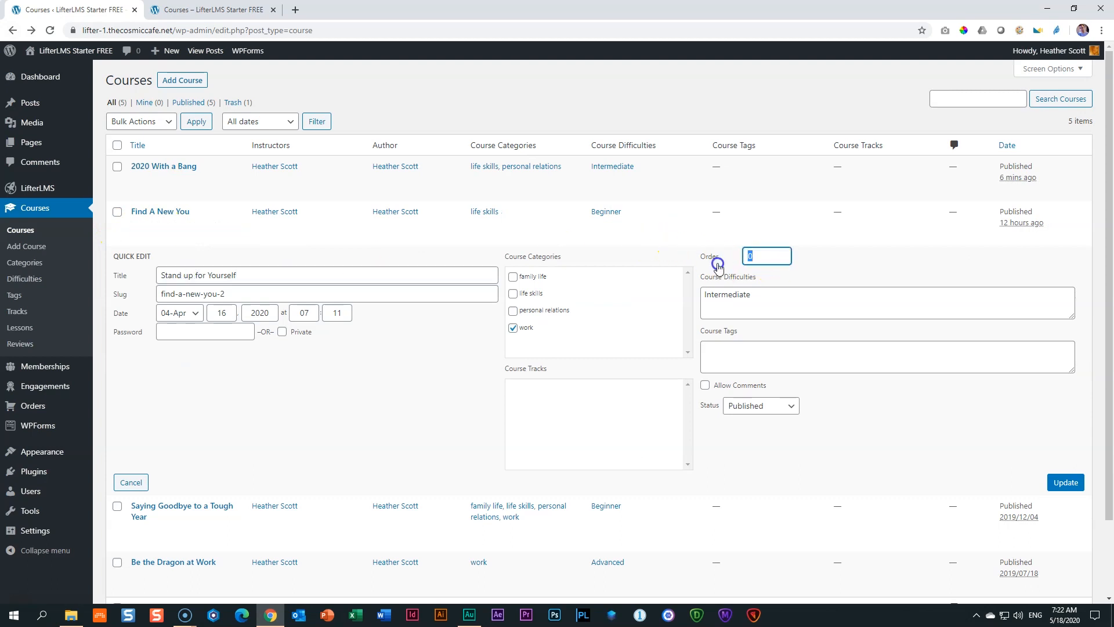
{"action": "type", "text": "3"}
{"action": "left_click", "coordinate": [1064, 482]}
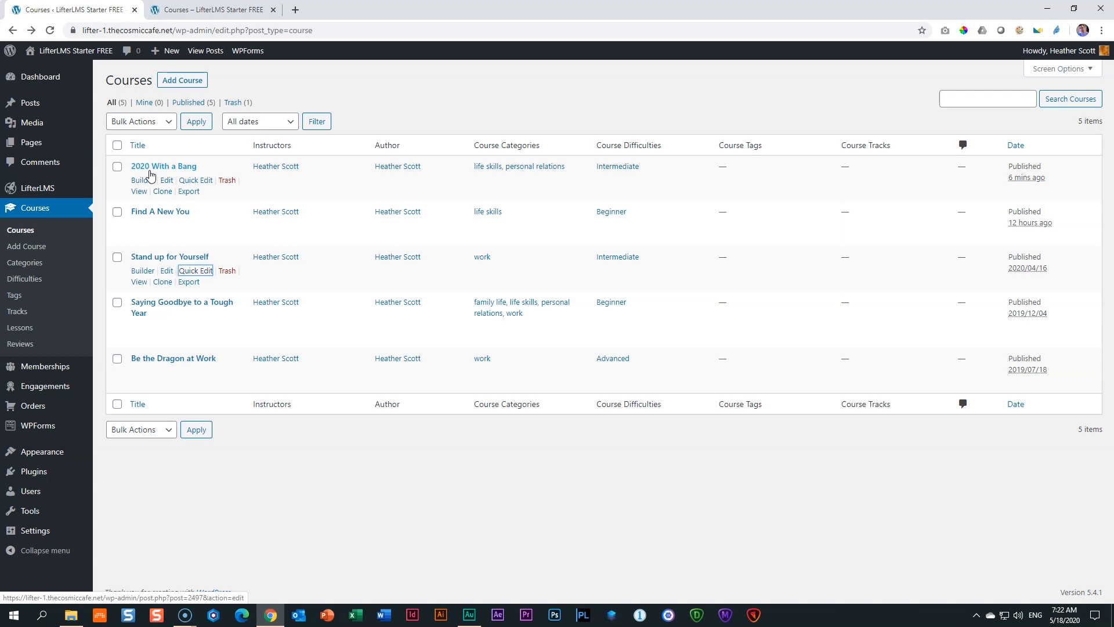
Quick-edit the 2020 With a Bang course, set its Order to 7, and update it.
{"action": "left_click", "coordinate": [195, 181]}
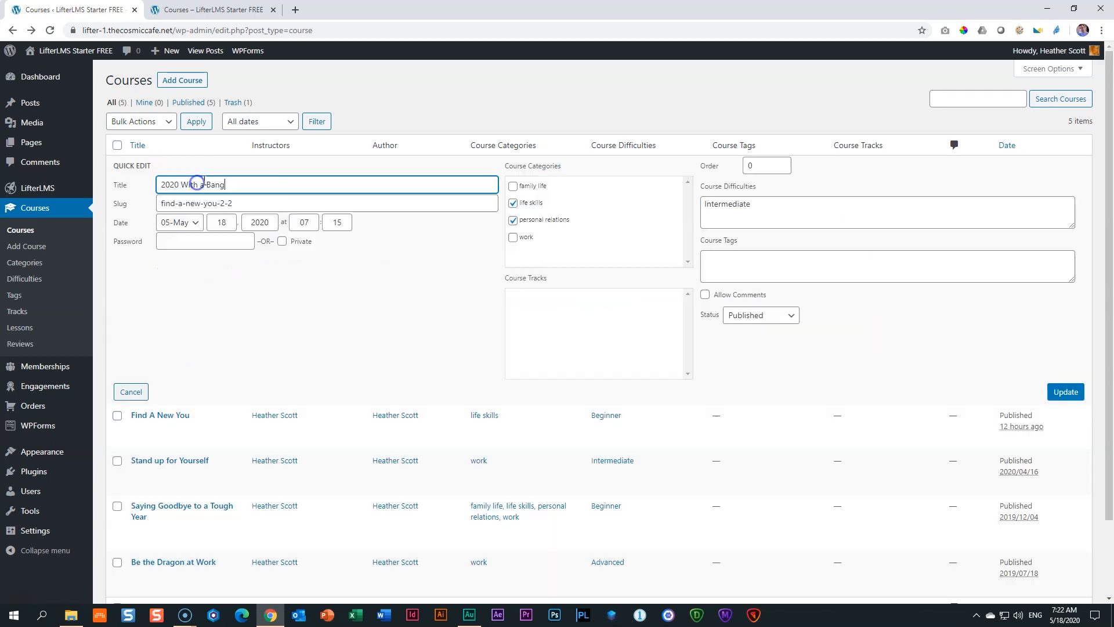
{"action": "double_click", "coordinate": [751, 166]}
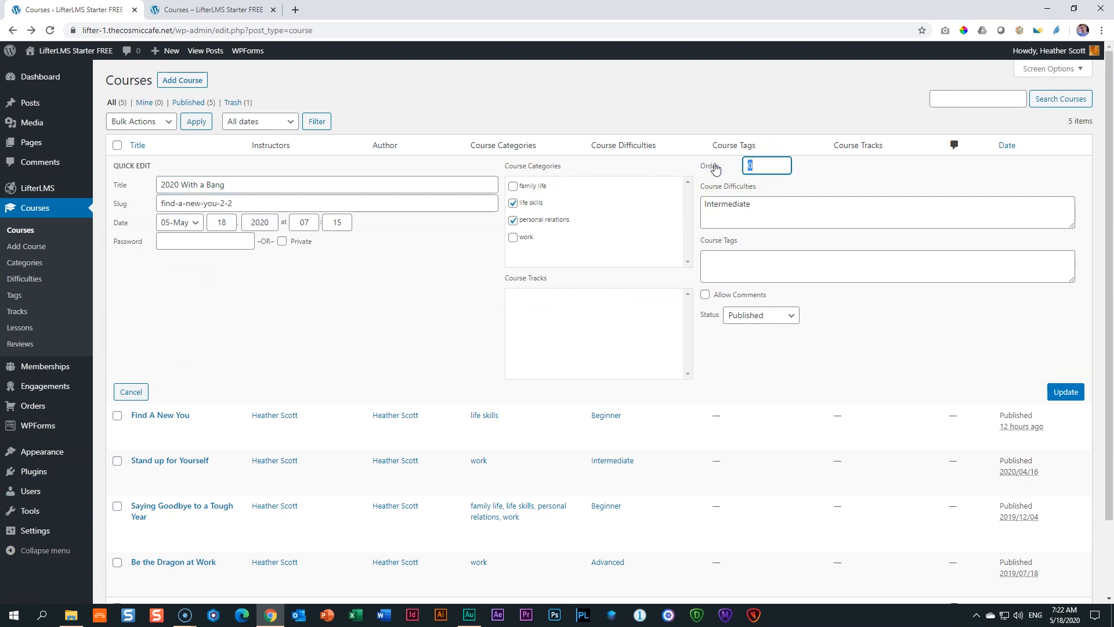
{"action": "type", "text": "7"}
{"action": "left_click", "coordinate": [1075, 393]}
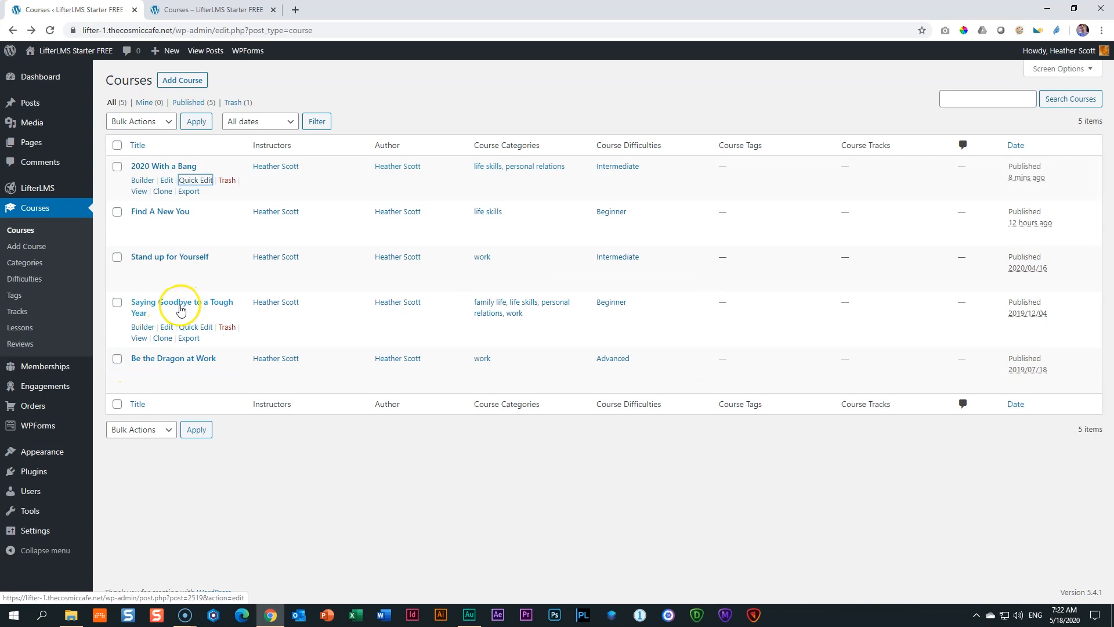
Quick-edit the Saying Goodbye to a Tough Year course, set its Order to 100, and update it.
{"action": "left_click", "coordinate": [192, 326]}
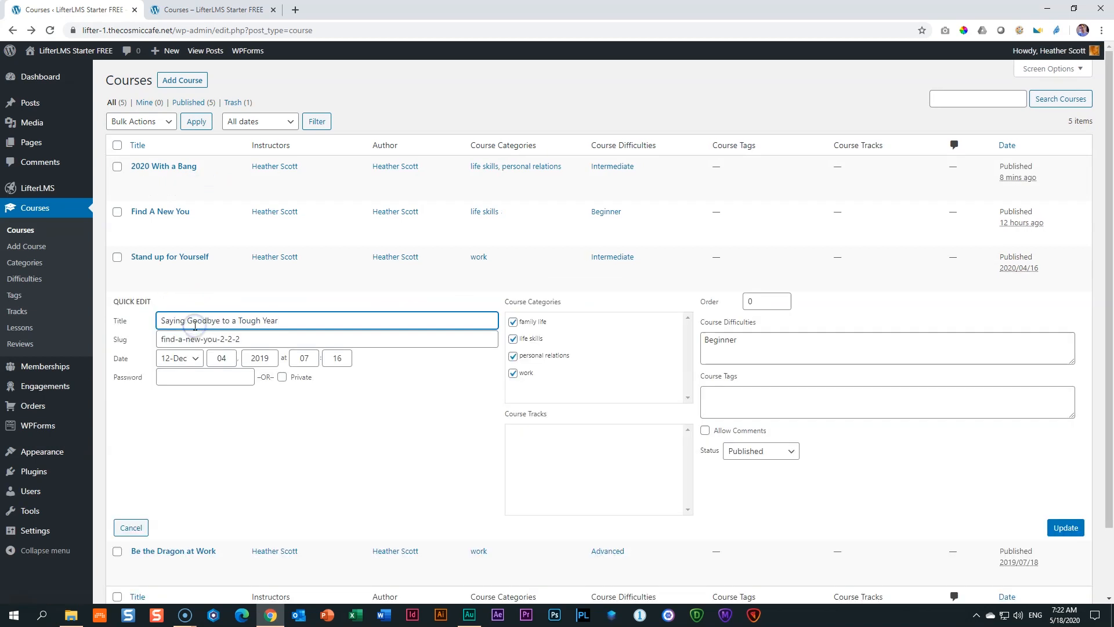
{"action": "double_click", "coordinate": [750, 301]}
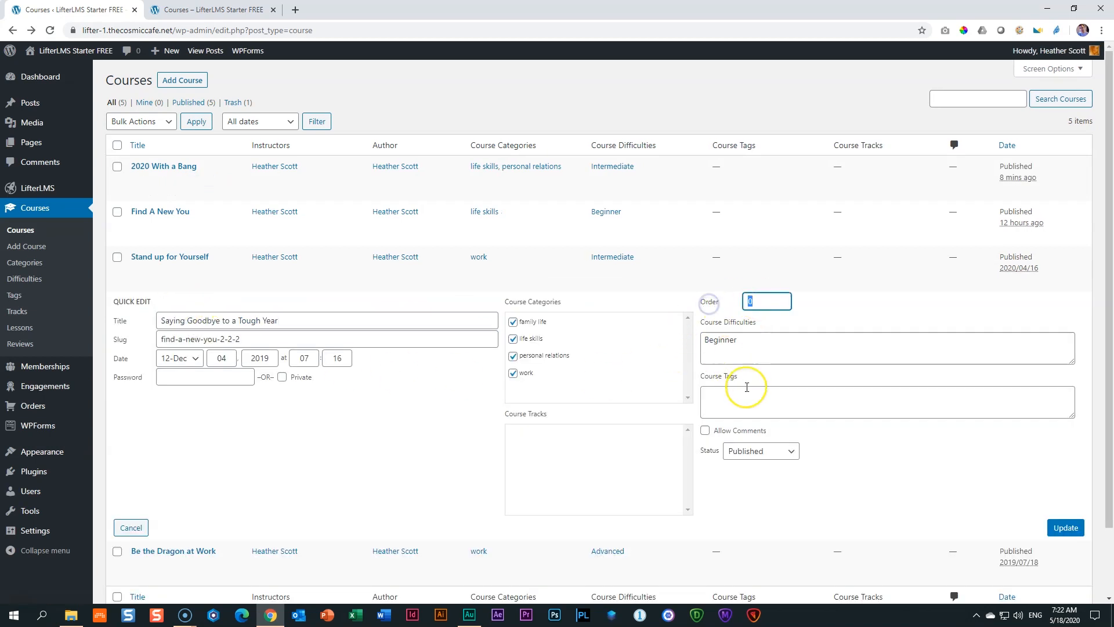
{"action": "type", "text": "100"}
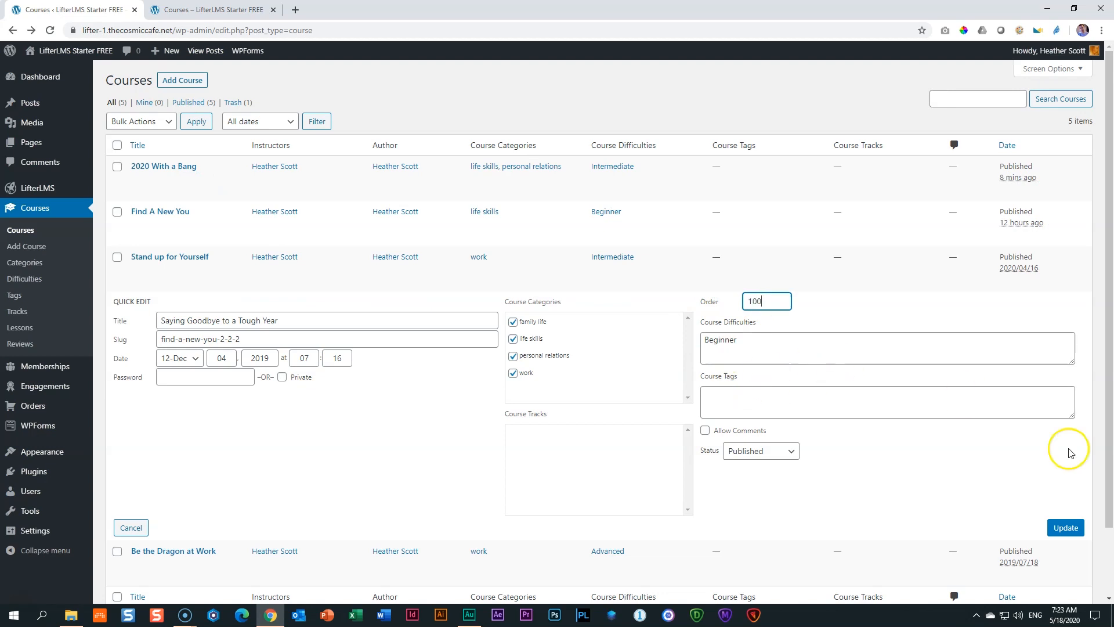
{"action": "left_click", "coordinate": [1065, 529]}
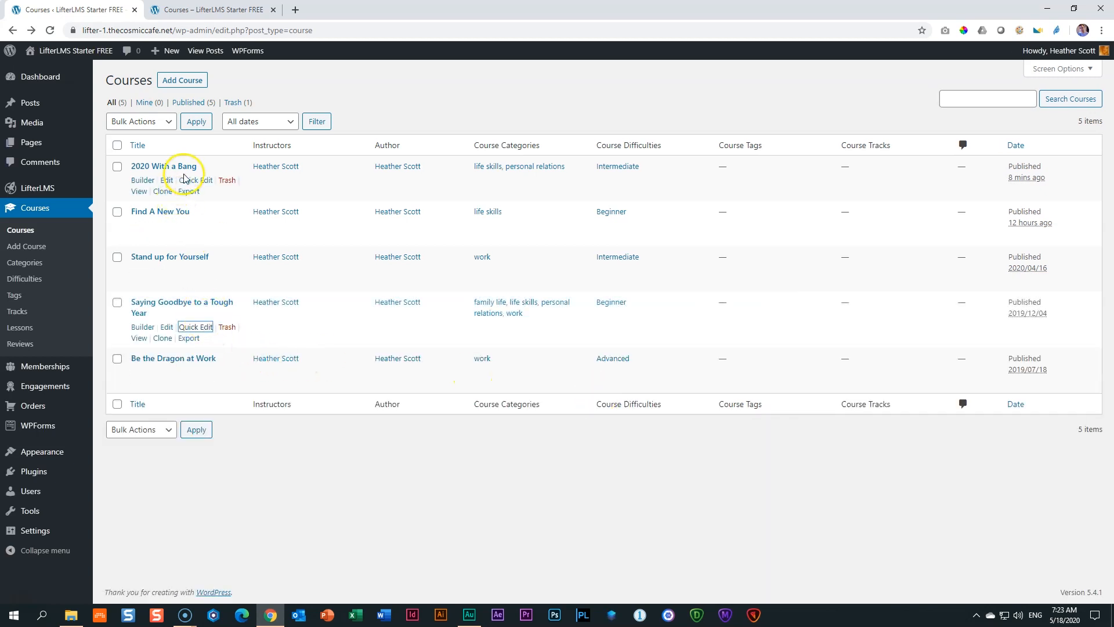
Reload the site's Course Catalog page and check that its courses follow the assigned order numbers.
{"action": "left_click", "coordinate": [243, 9]}
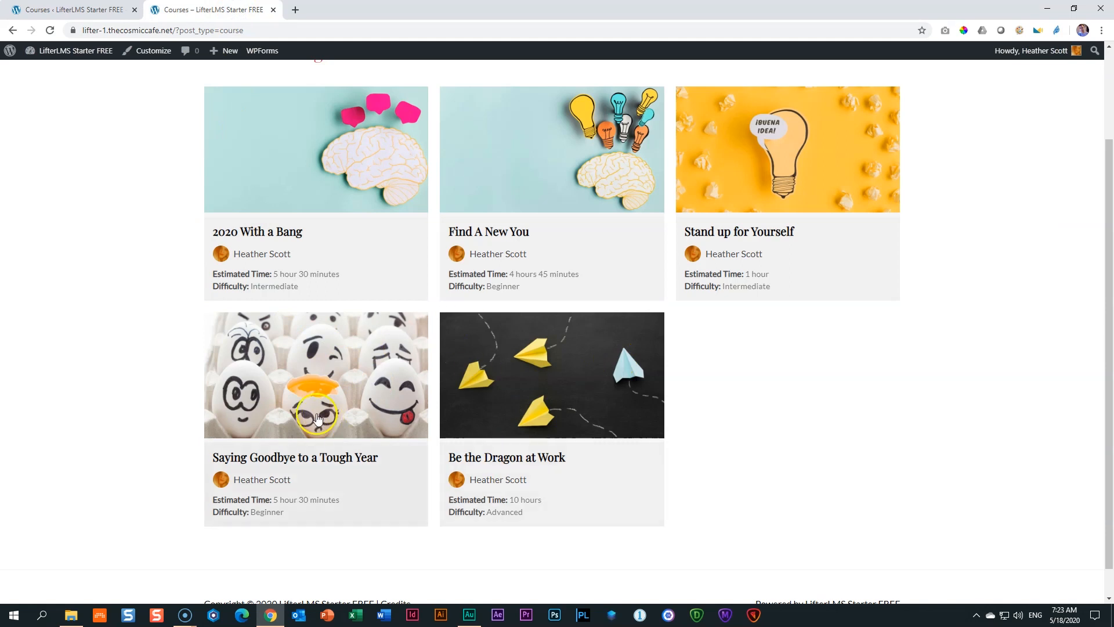
{"action": "left_click", "coordinate": [50, 31]}
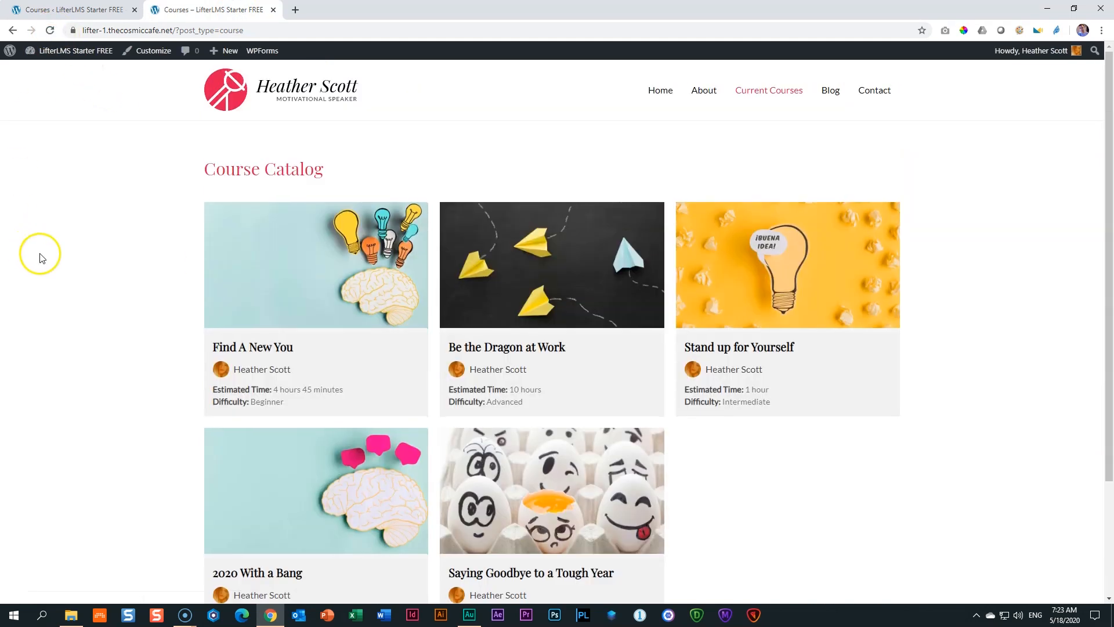
{"action": "scroll", "coordinate": [38, 256], "scroll_direction": "down", "scroll_amount": 3}
{"action": "scroll", "coordinate": [69, 284], "scroll_direction": "up", "scroll_amount": 1}
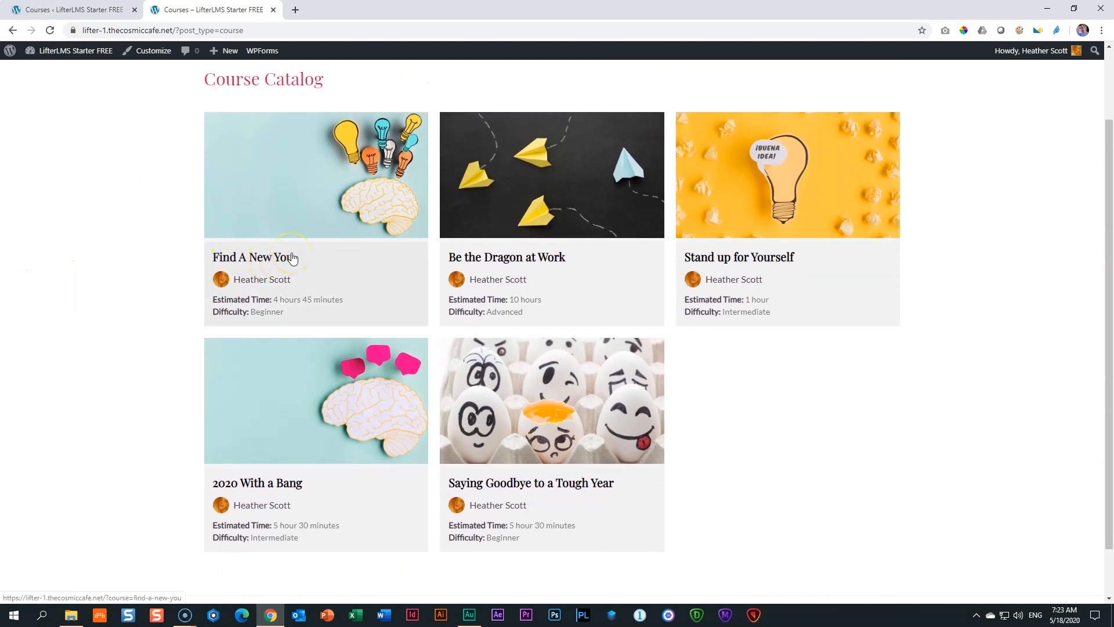
{"action": "left_click", "coordinate": [548, 259]}
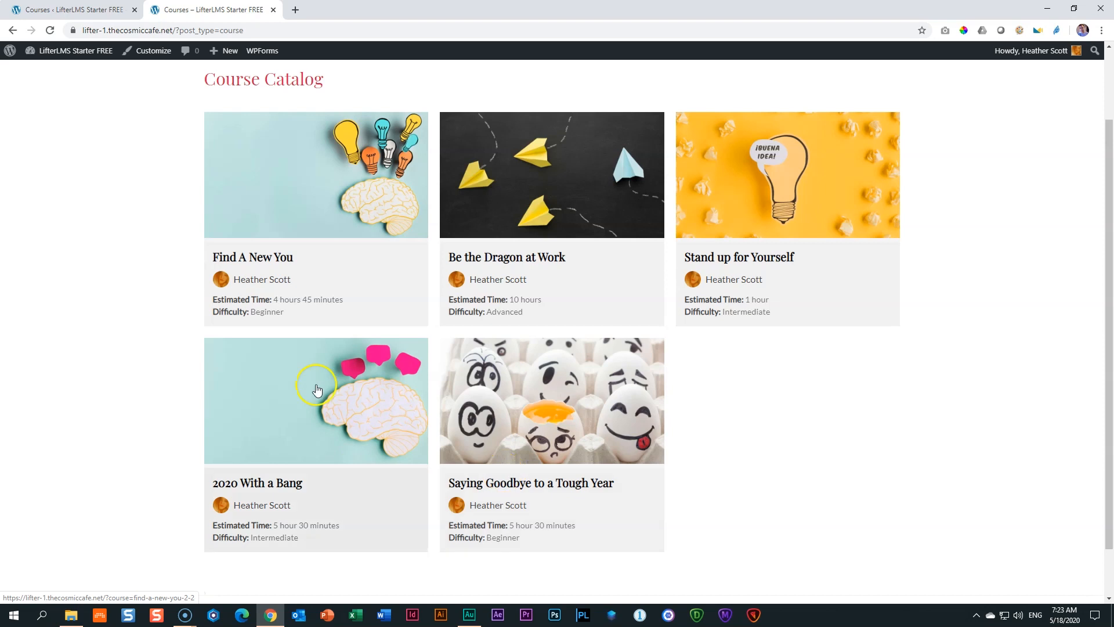
Review the Catalog Sorting options in the LifterLMS course settings and return to the course list.
{"action": "left_click", "coordinate": [75, 10]}
{"action": "mouse_move", "coordinate": [41, 189]}
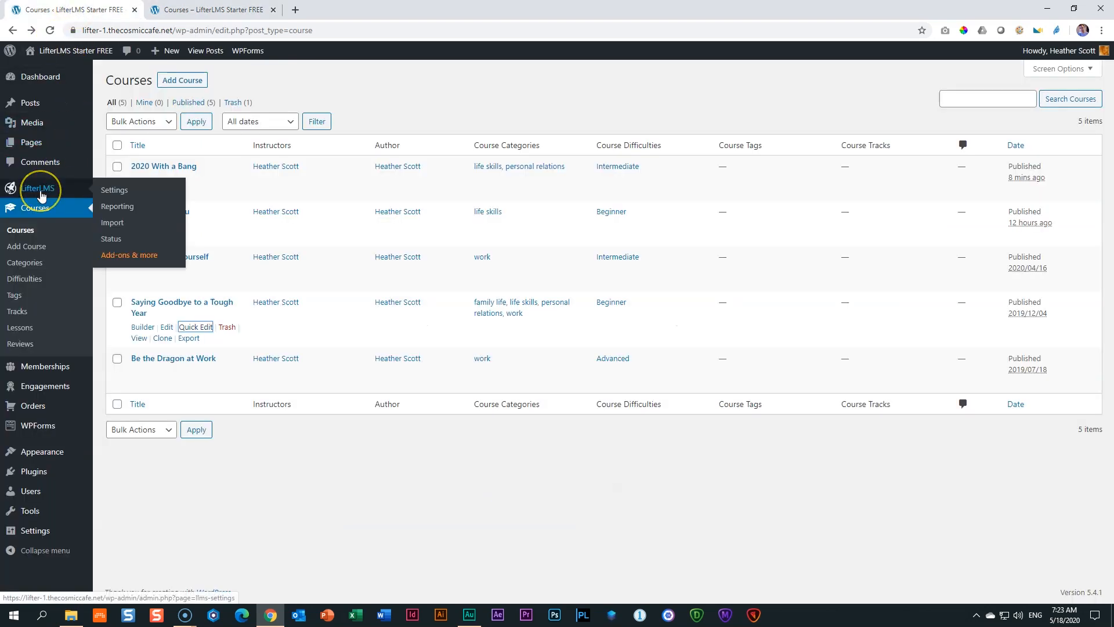
{"action": "left_click", "coordinate": [121, 196]}
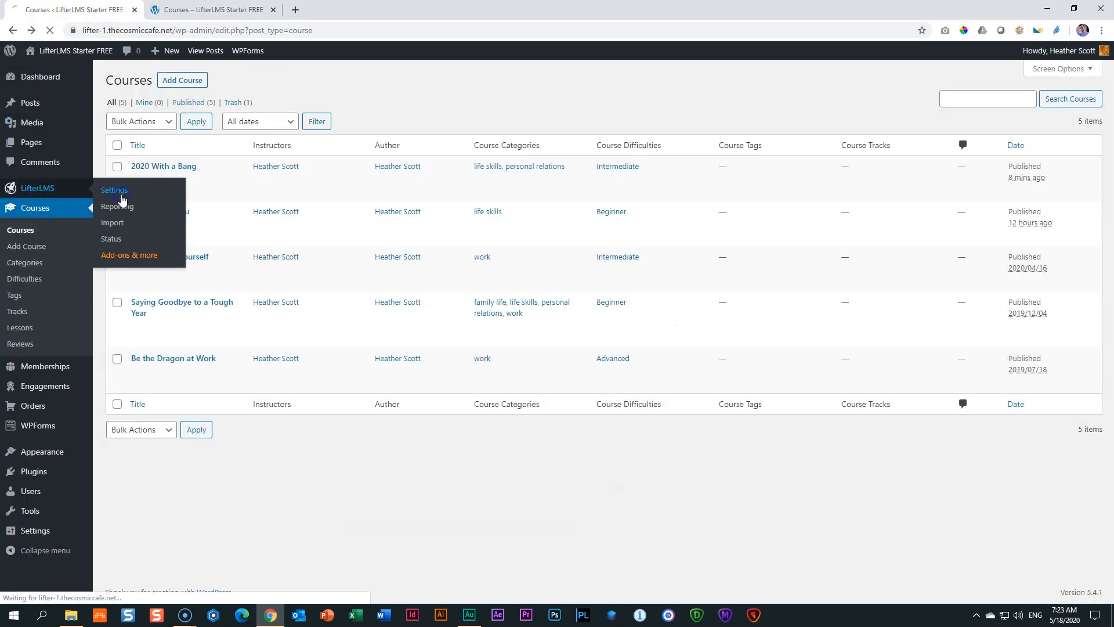
{"action": "left_click", "coordinate": [372, 113]}
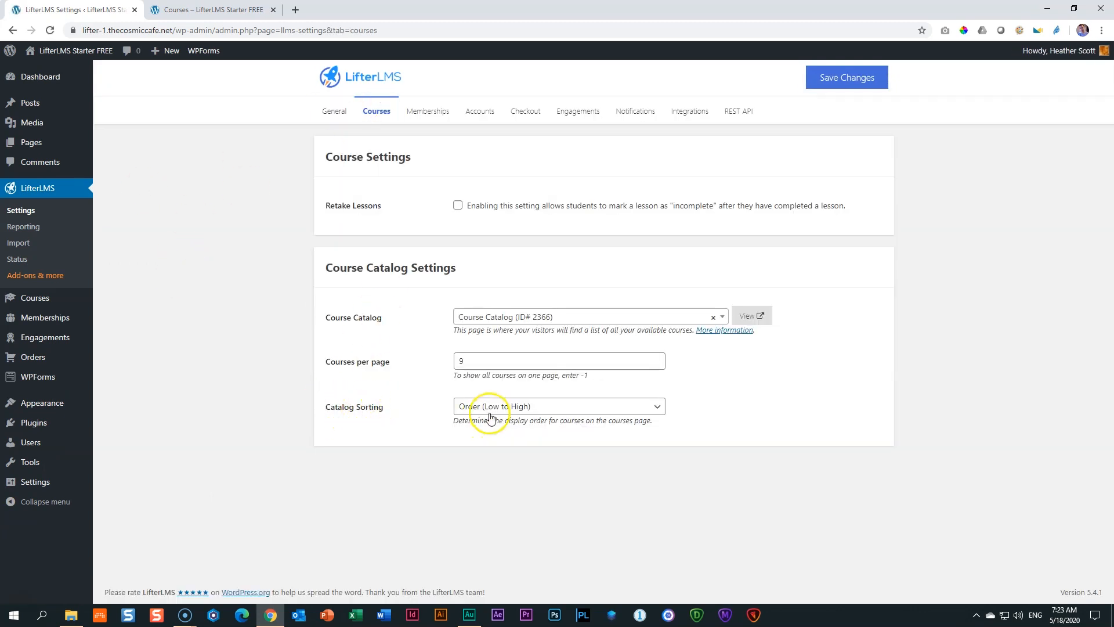
{"action": "left_click", "coordinate": [517, 408]}
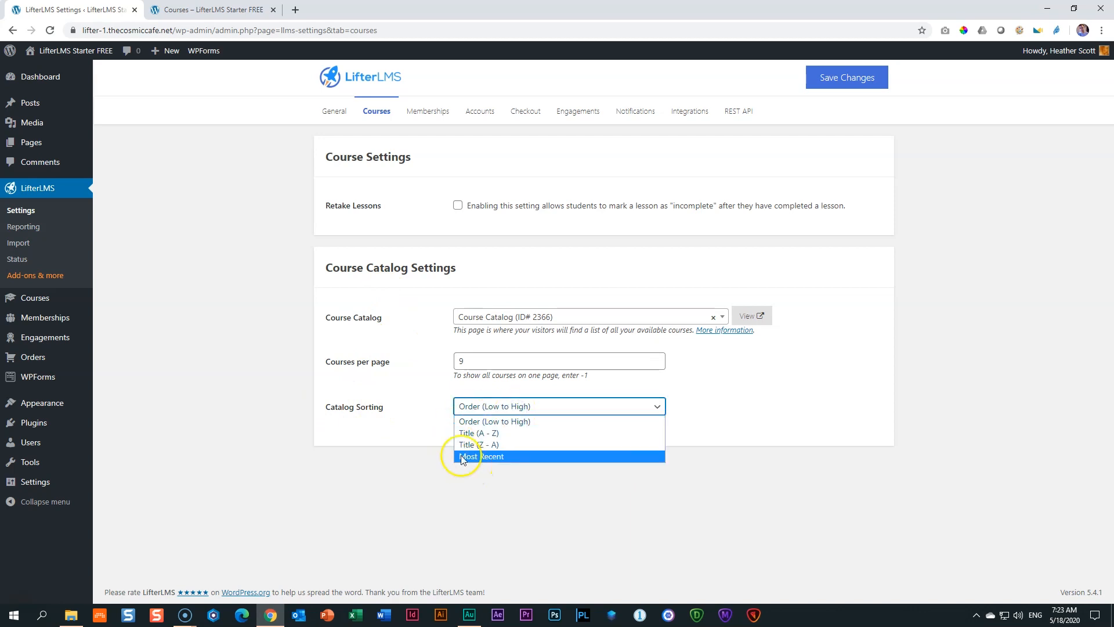
{"action": "left_click", "coordinate": [480, 406]}
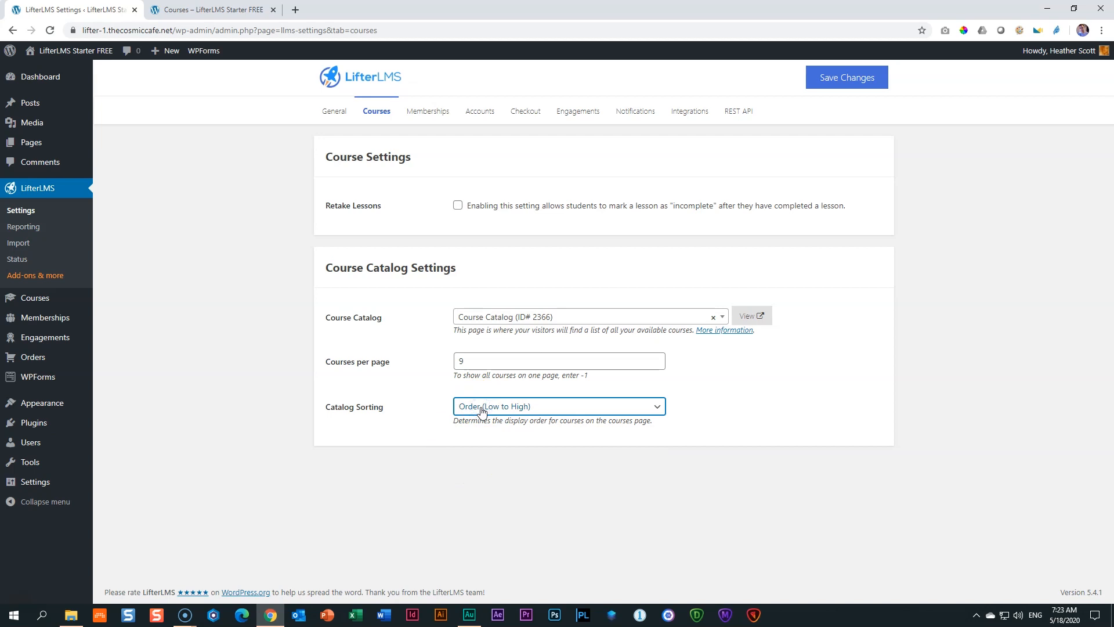
{"action": "left_click", "coordinate": [33, 300]}
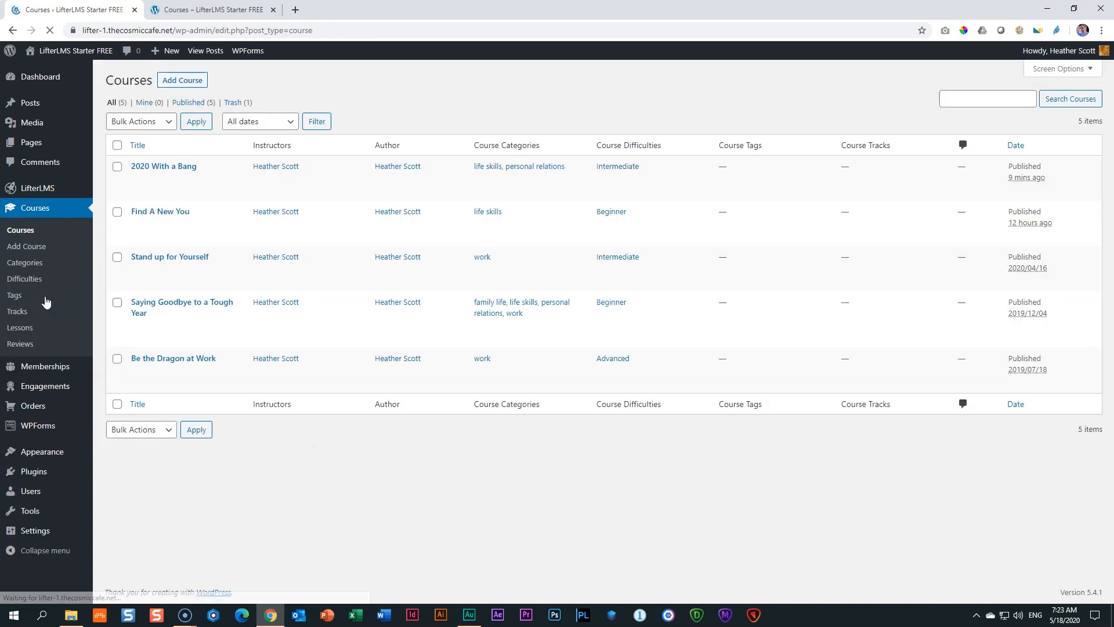
Check the Order setting in the 2020 With a Bang course's quick edit form and update the course.
{"action": "left_click", "coordinate": [195, 181]}
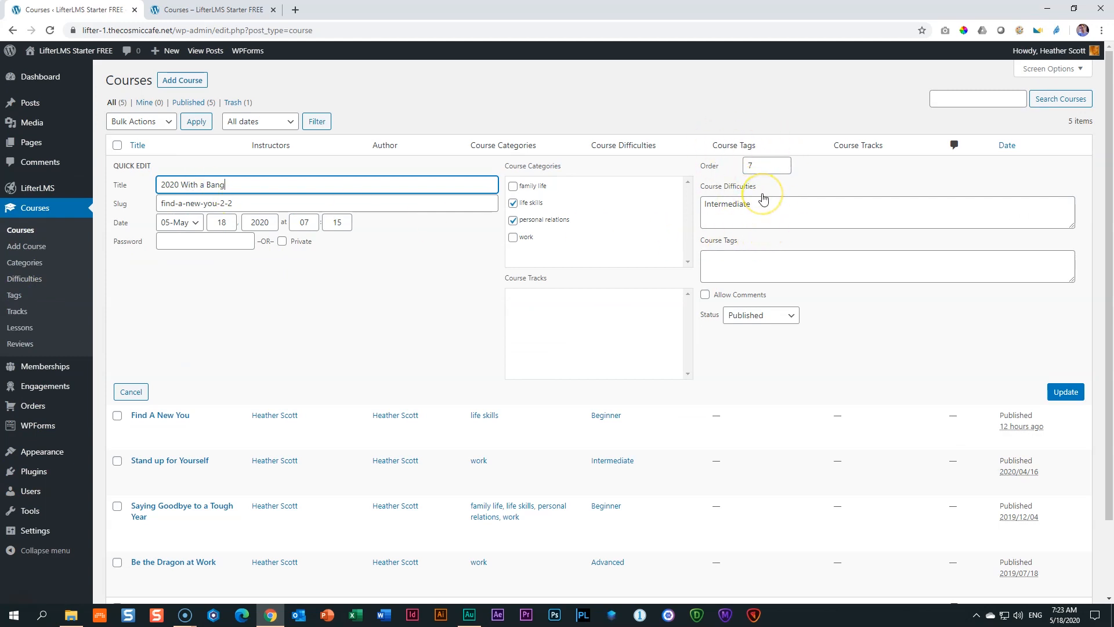
{"action": "left_click", "coordinate": [1065, 392]}
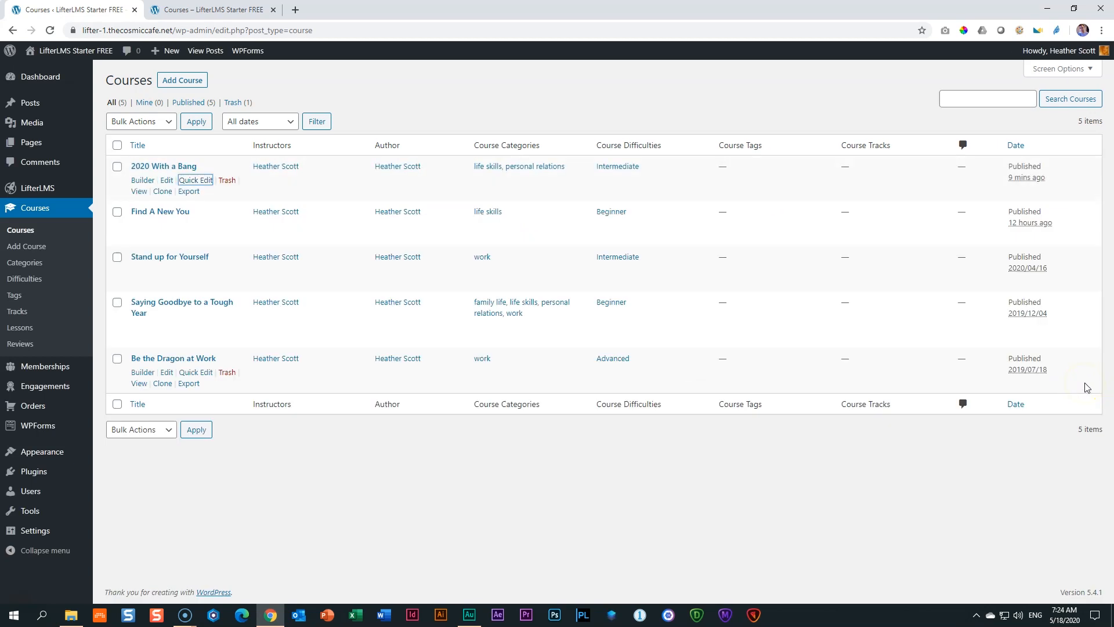
Open the Be the Dragon at Work course for editing, collapse its settings sections, and check the Order under Post Attributes.
{"action": "left_click", "coordinate": [174, 360]}
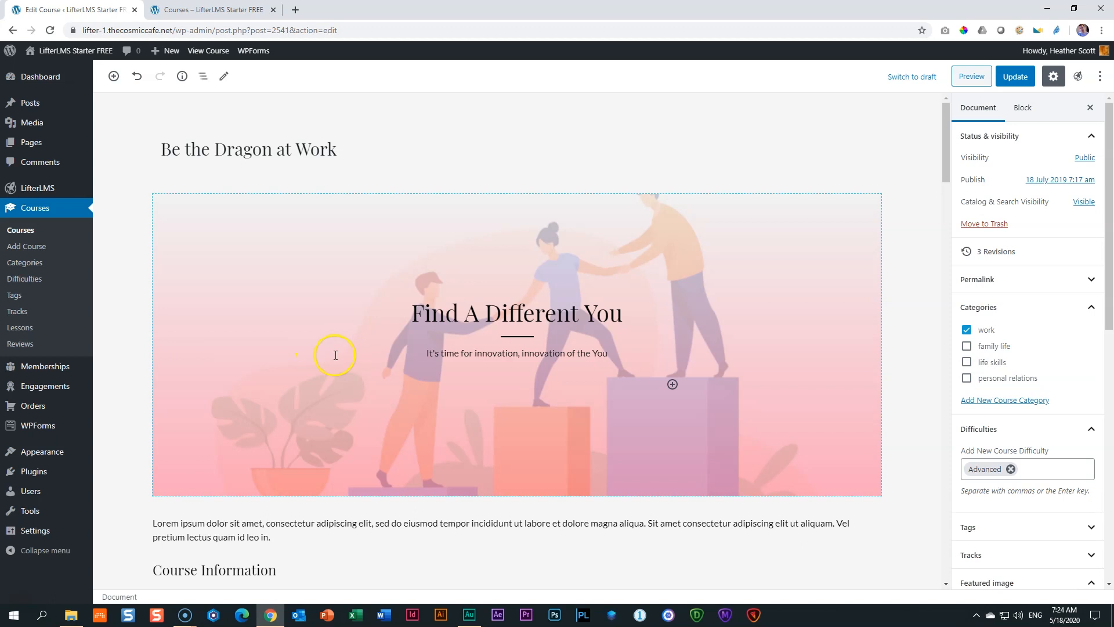
{"action": "left_click", "coordinate": [1083, 133]}
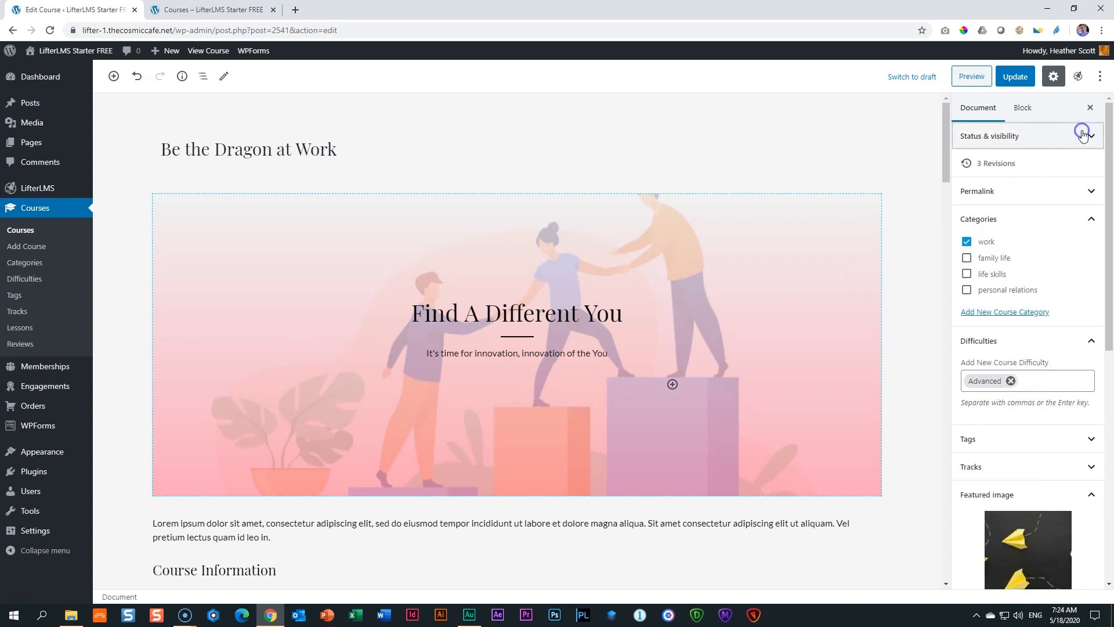
{"action": "left_click", "coordinate": [1079, 219]}
{"action": "left_click", "coordinate": [1087, 246]}
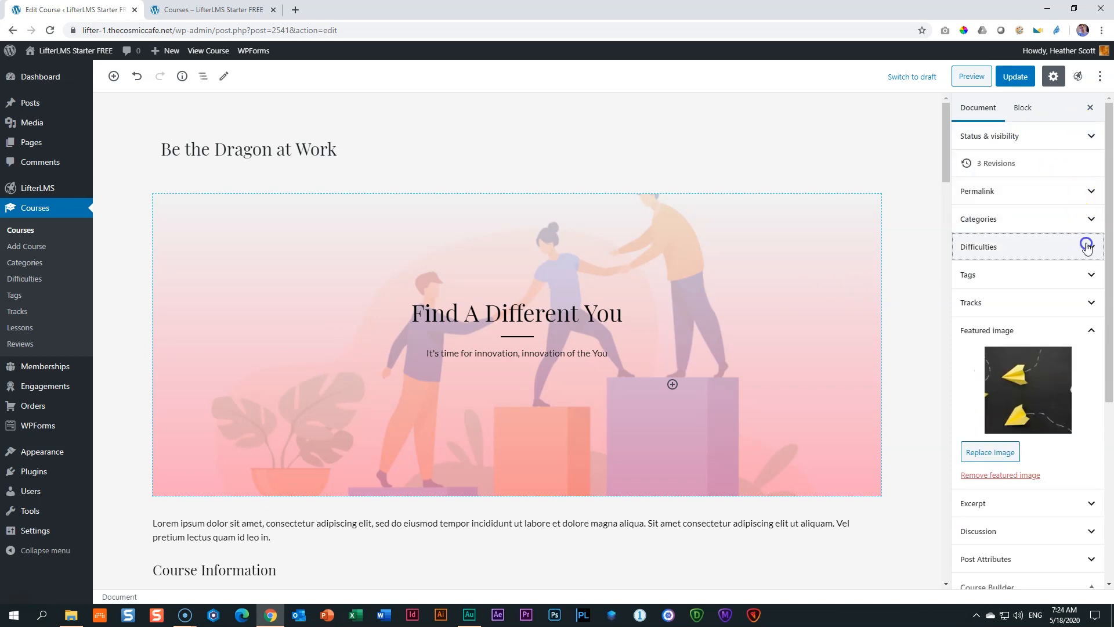
{"action": "left_click", "coordinate": [1088, 329]}
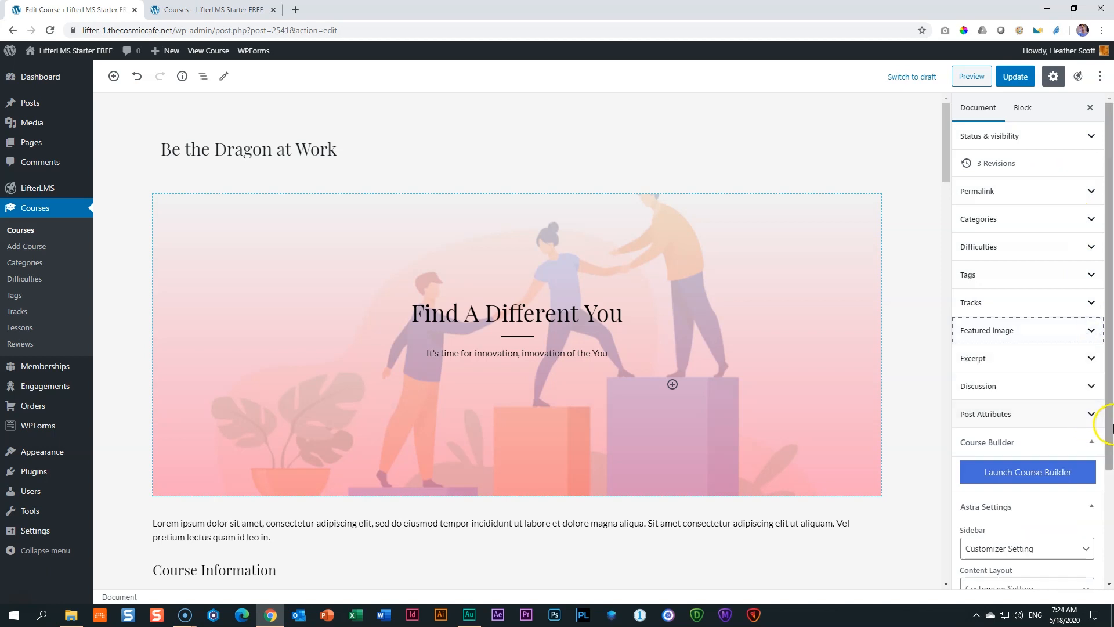
{"action": "scroll", "coordinate": [1110, 440], "scroll_direction": "down", "scroll_amount": 2}
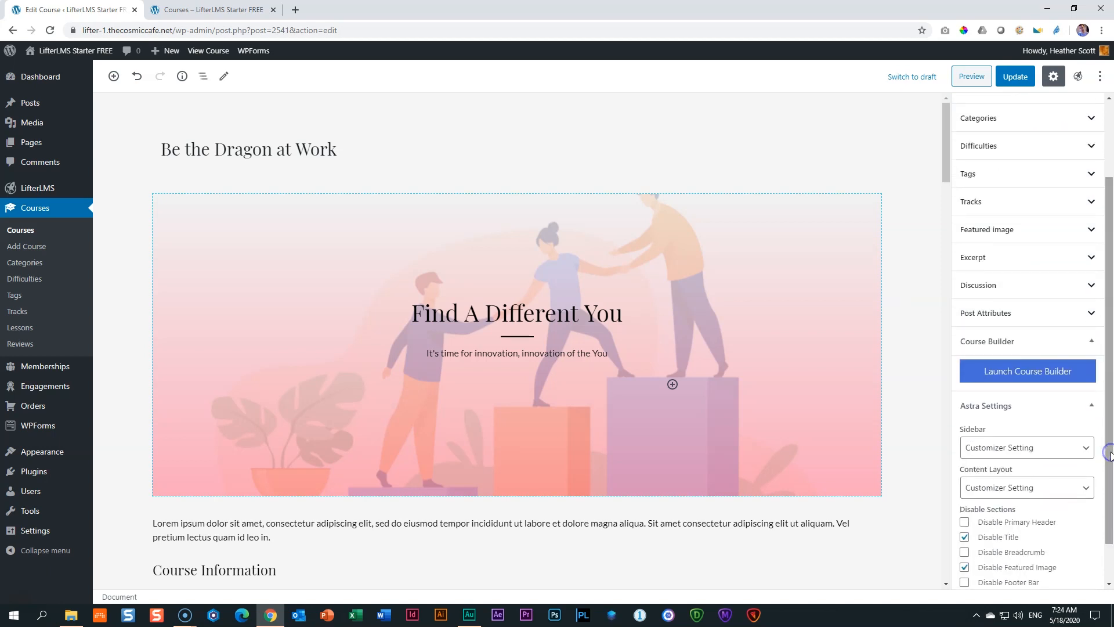
{"action": "scroll", "coordinate": [1033, 406], "scroll_direction": "up", "scroll_amount": 1}
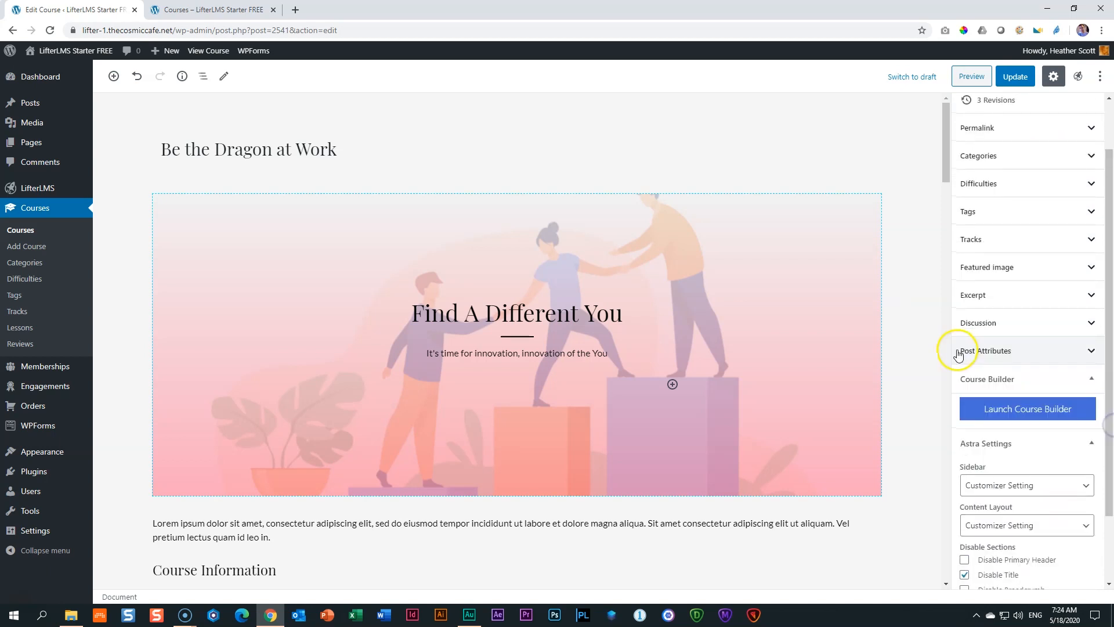
{"action": "left_click", "coordinate": [1031, 350]}
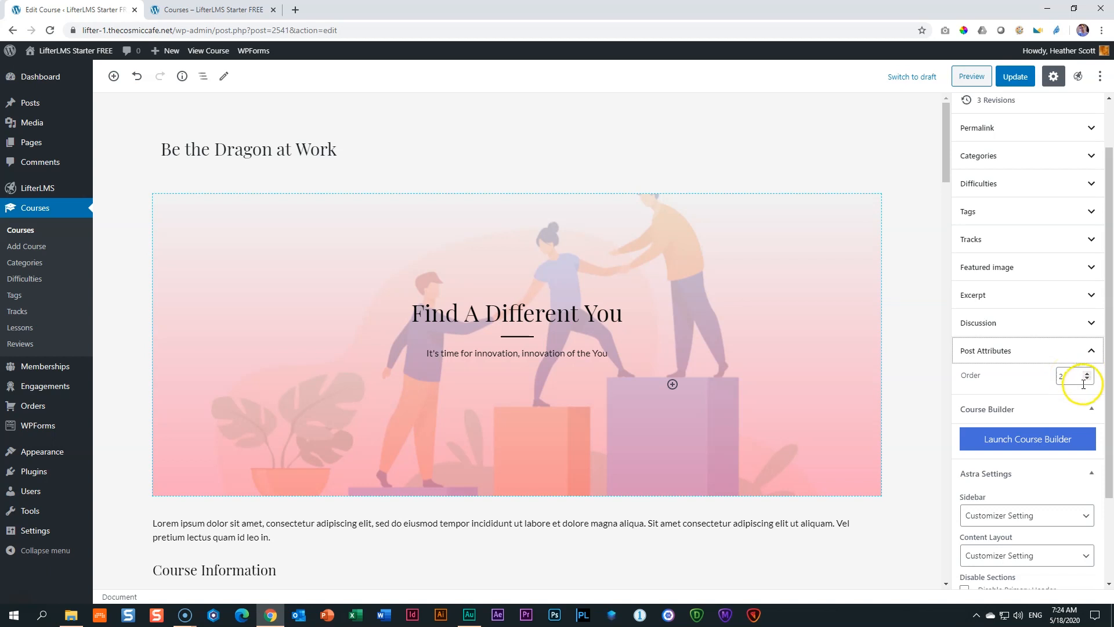
{"action": "left_click", "coordinate": [1091, 354]}
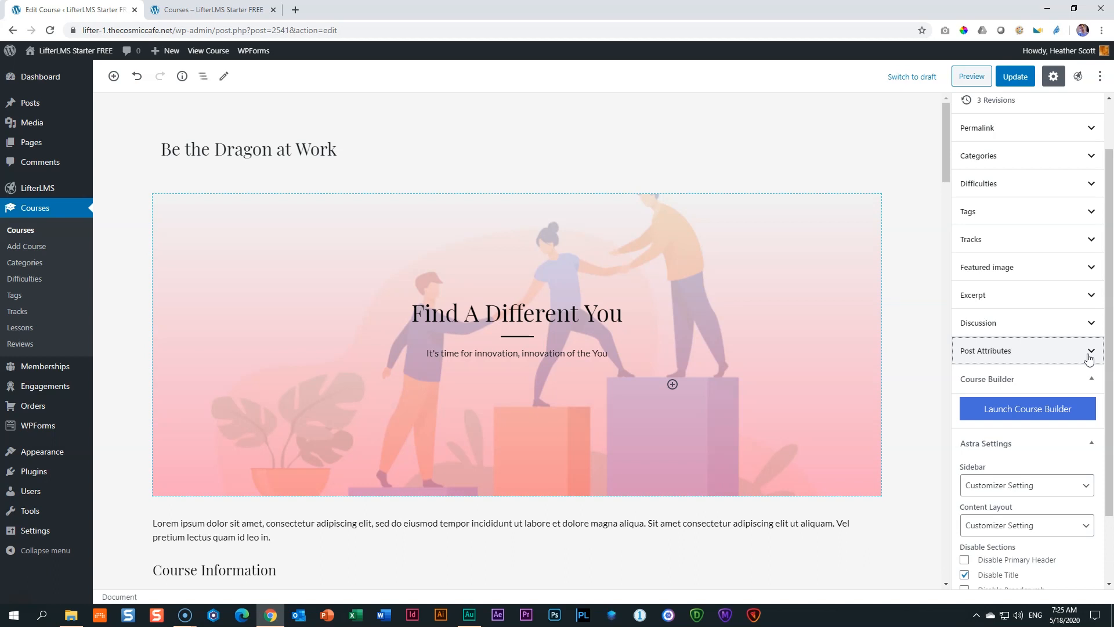
Review the Be the Dragon at Work course content down to the More About the Course text and update the course.
{"action": "scroll", "coordinate": [917, 348], "scroll_direction": "down", "scroll_amount": 5}
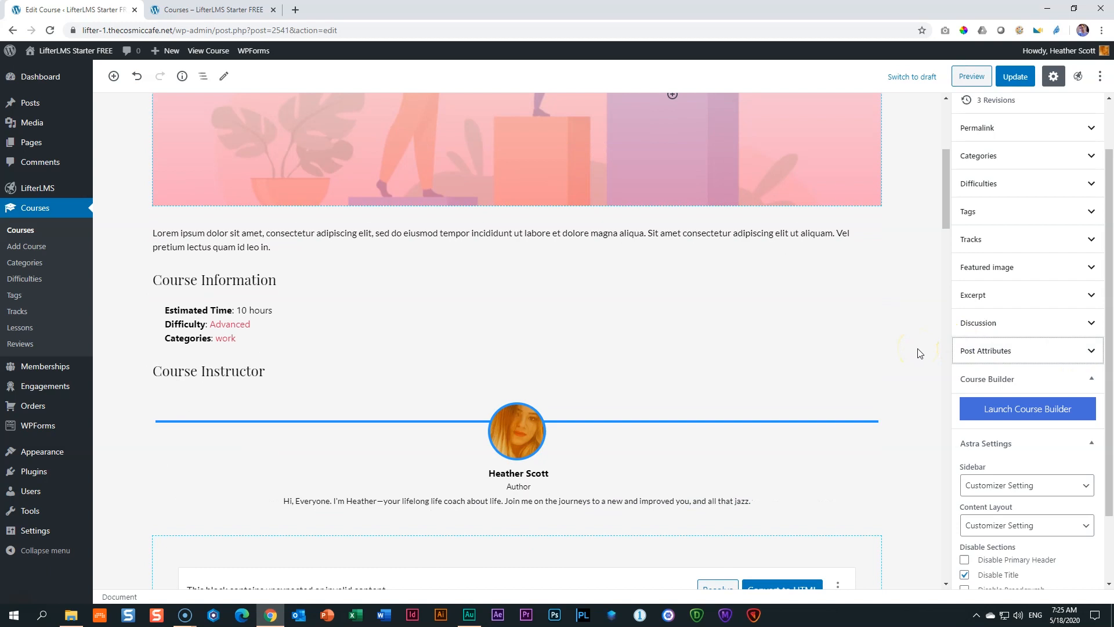
{"action": "scroll", "coordinate": [918, 352], "scroll_direction": "down", "scroll_amount": 6}
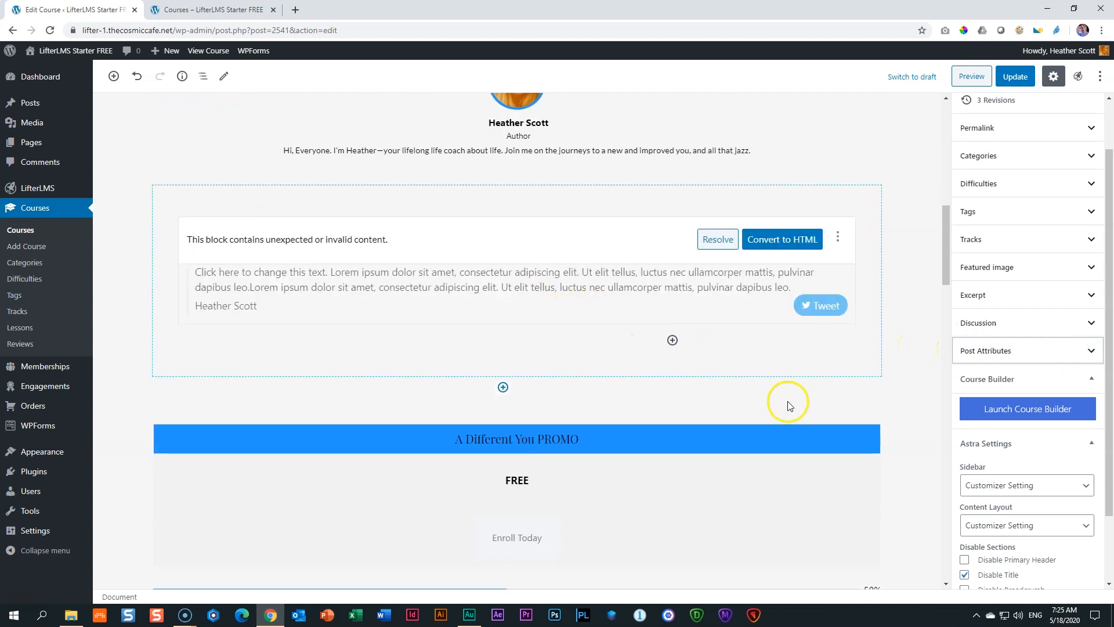
{"action": "scroll", "coordinate": [696, 404], "scroll_direction": "down", "scroll_amount": 14}
{"action": "left_click", "coordinate": [529, 363]}
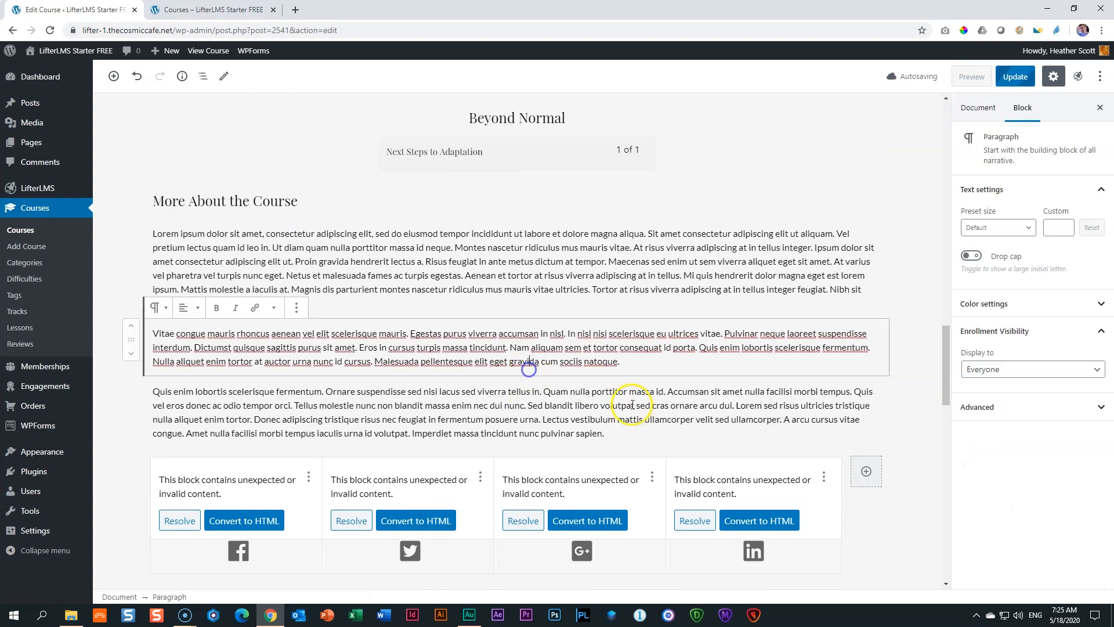
{"action": "key", "text": "ctrl+s"}
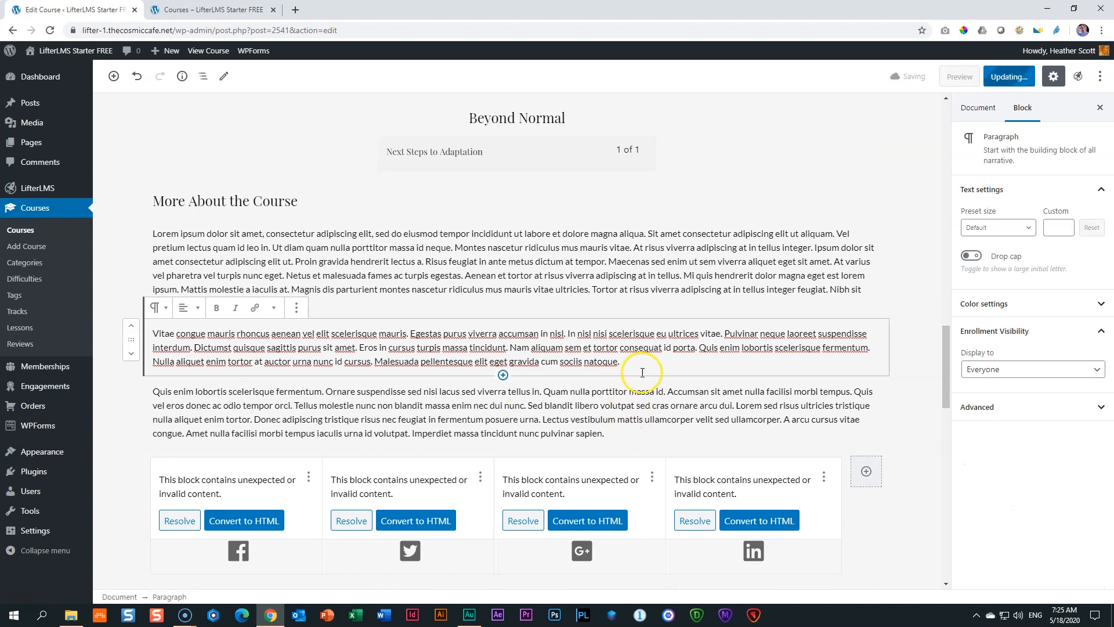
{"action": "scroll", "coordinate": [642, 373], "scroll_direction": "up", "scroll_amount": 3}
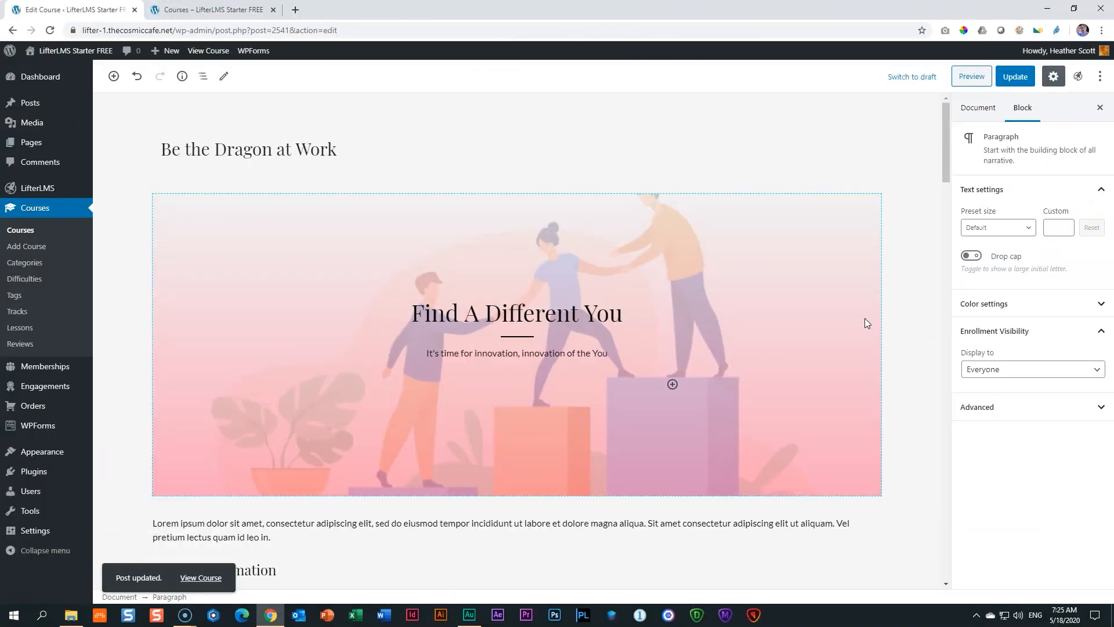
Launch the Course Builder for Be the Dragon at Work and expand all of its sections.
{"action": "left_click", "coordinate": [925, 221]}
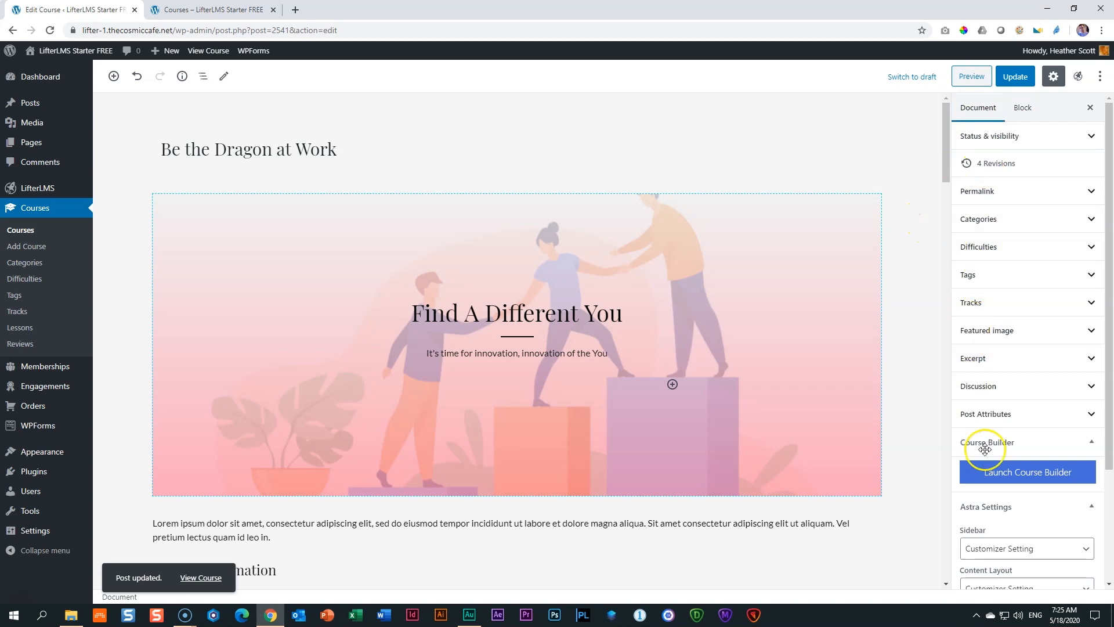
{"action": "left_click", "coordinate": [1036, 476]}
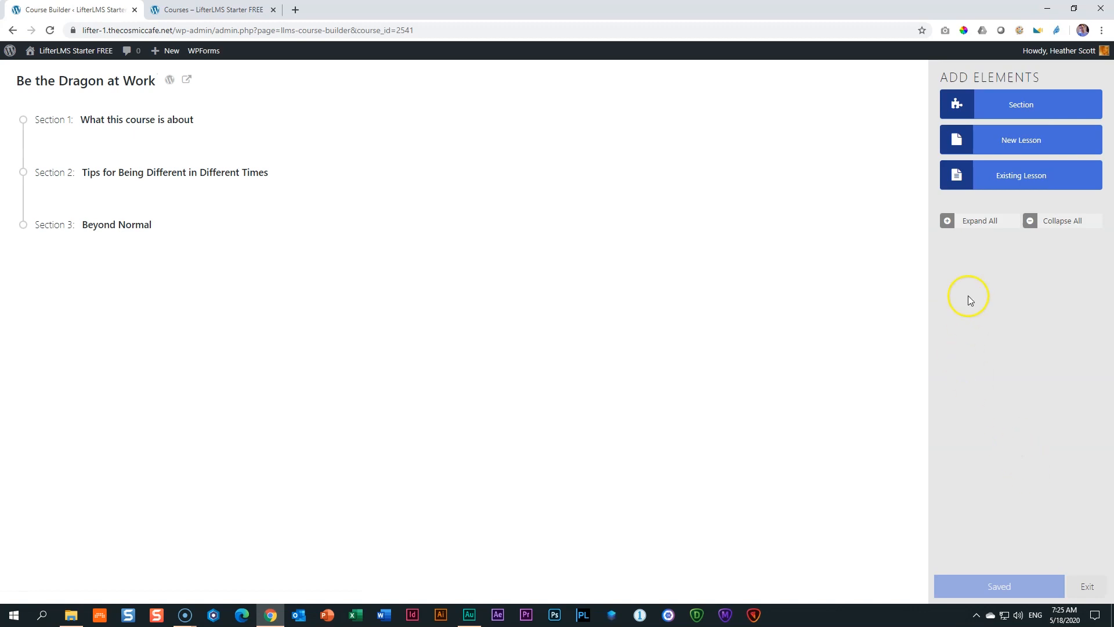
{"action": "left_click", "coordinate": [982, 223]}
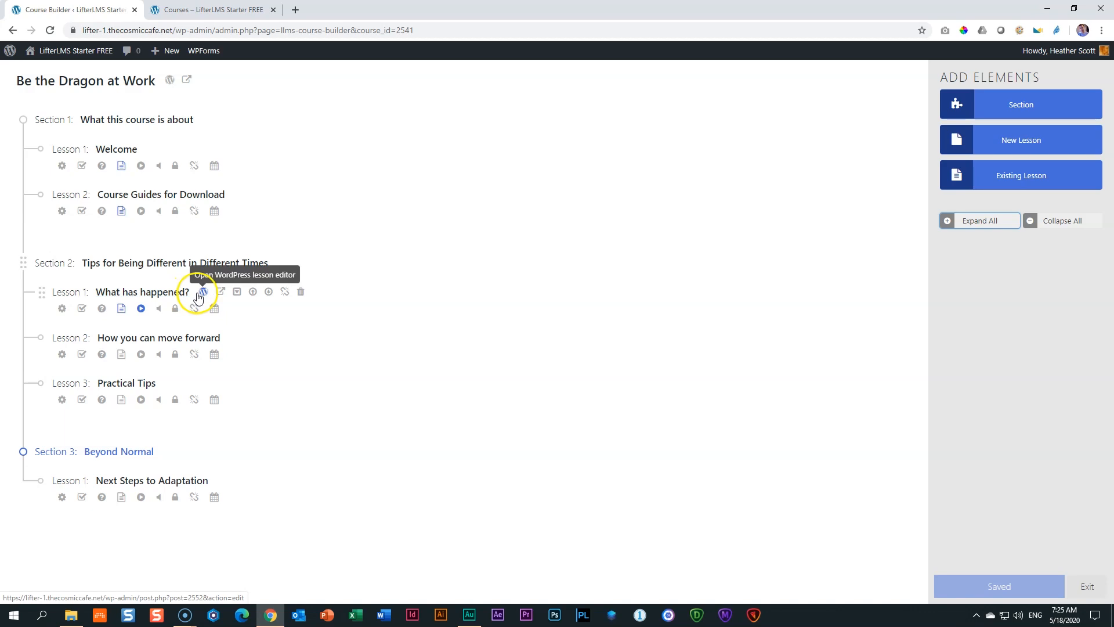
View the What has happened? lesson's front-end page and examine its video, text, image, Mark Complete button and lesson navigation.
{"action": "left_click", "coordinate": [221, 293]}
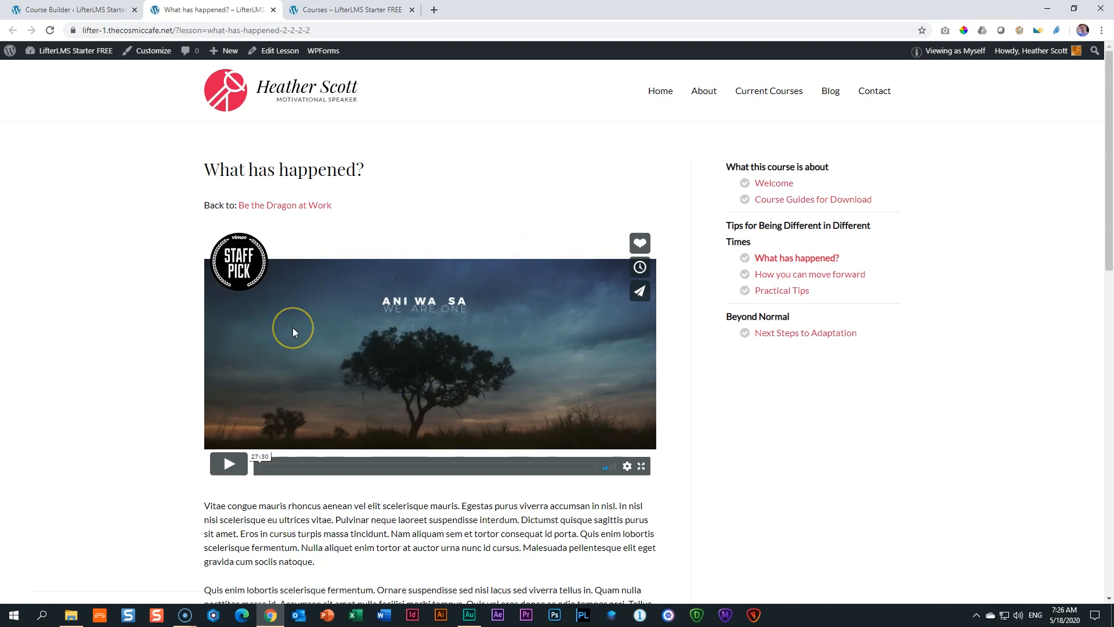
{"action": "scroll", "coordinate": [293, 329], "scroll_direction": "down", "scroll_amount": 4}
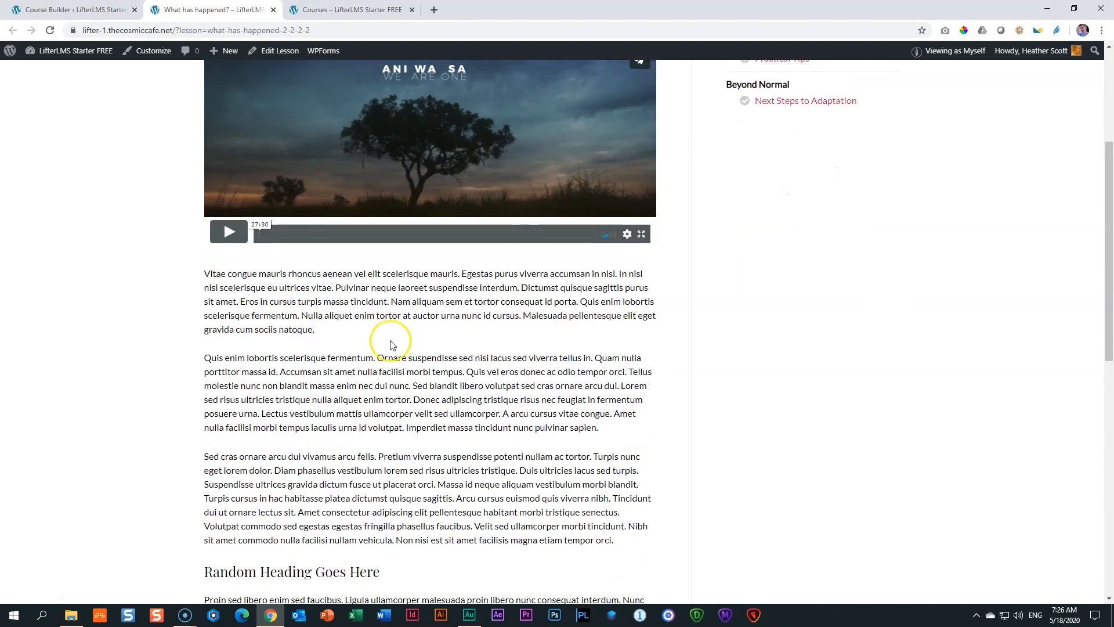
{"action": "scroll", "coordinate": [279, 427], "scroll_direction": "down", "scroll_amount": 6}
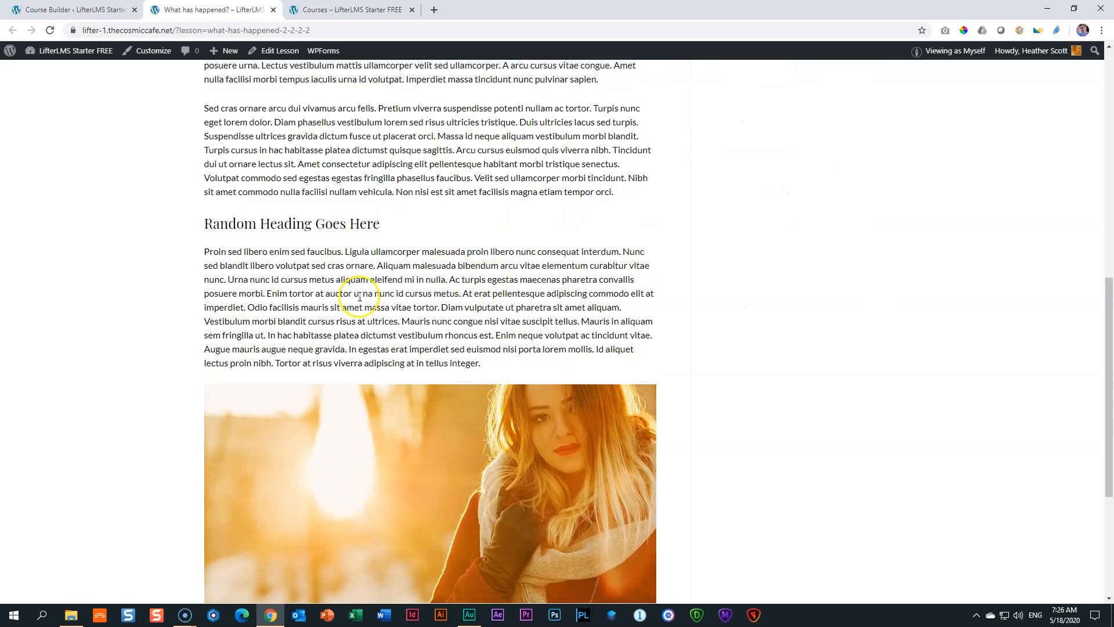
{"action": "scroll", "coordinate": [360, 311], "scroll_direction": "down", "scroll_amount": 5}
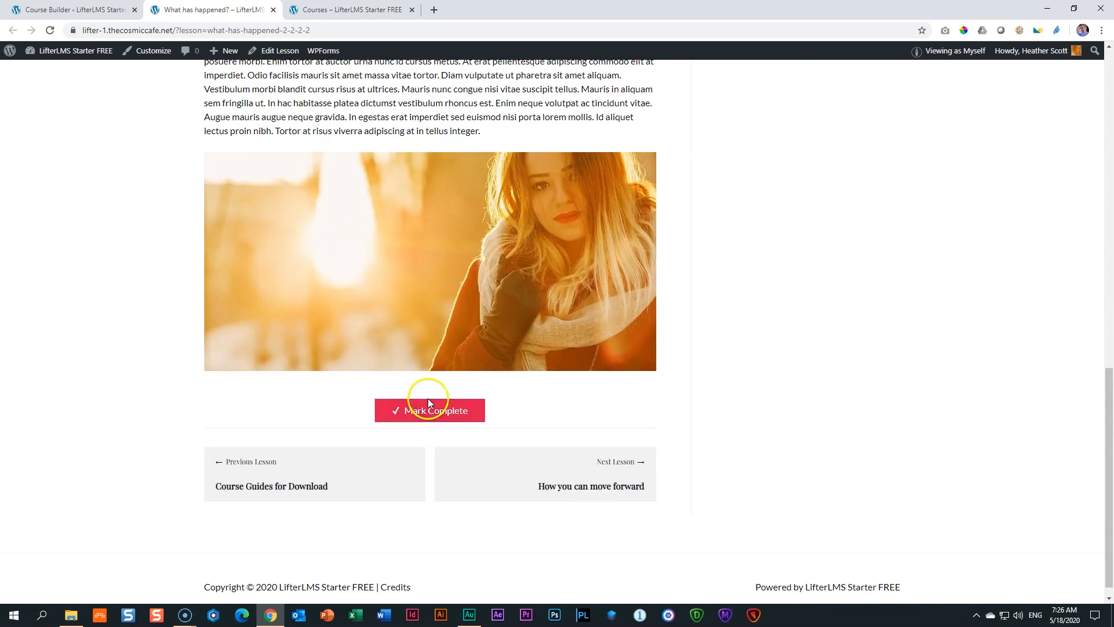
{"action": "scroll", "coordinate": [427, 398], "scroll_direction": "down", "scroll_amount": 1}
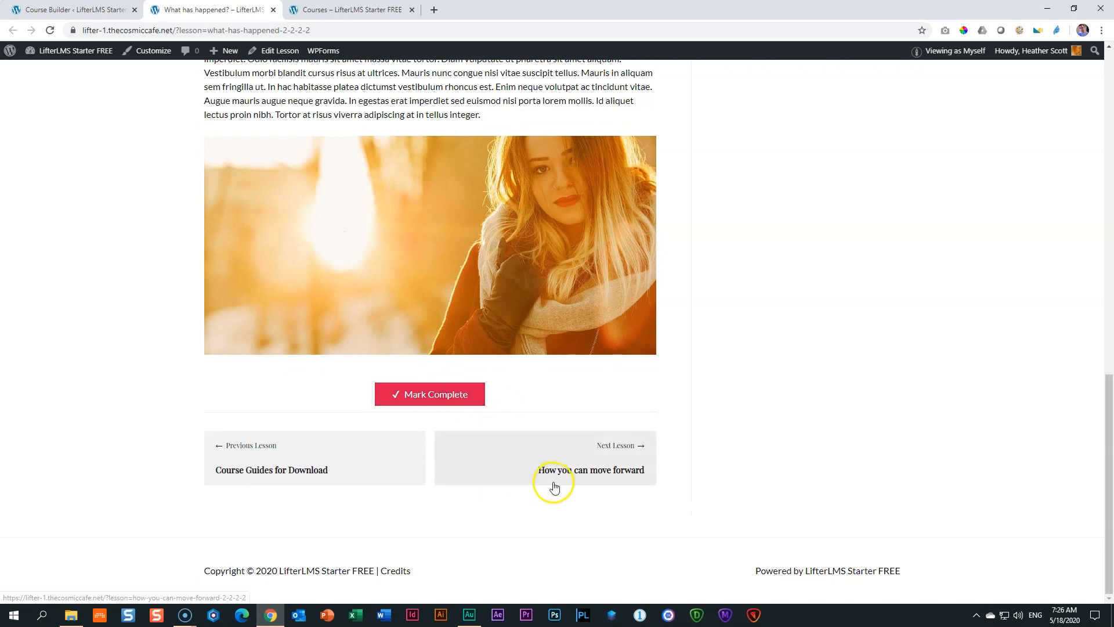
{"action": "scroll", "coordinate": [601, 470], "scroll_direction": "up", "scroll_amount": 15}
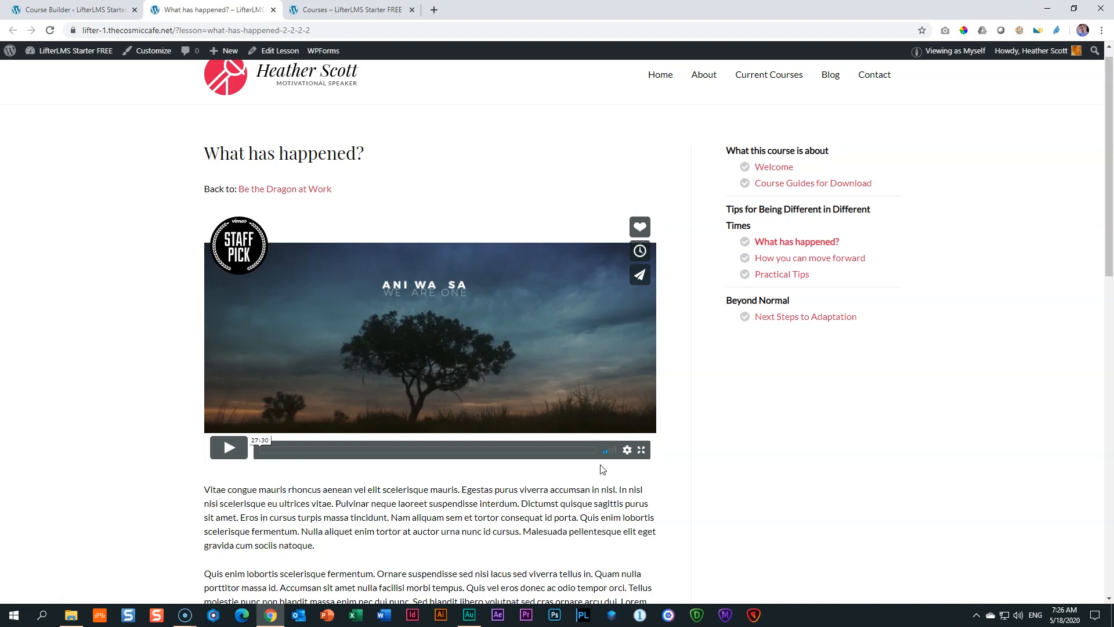
{"action": "scroll", "coordinate": [598, 470], "scroll_direction": "down", "scroll_amount": 7}
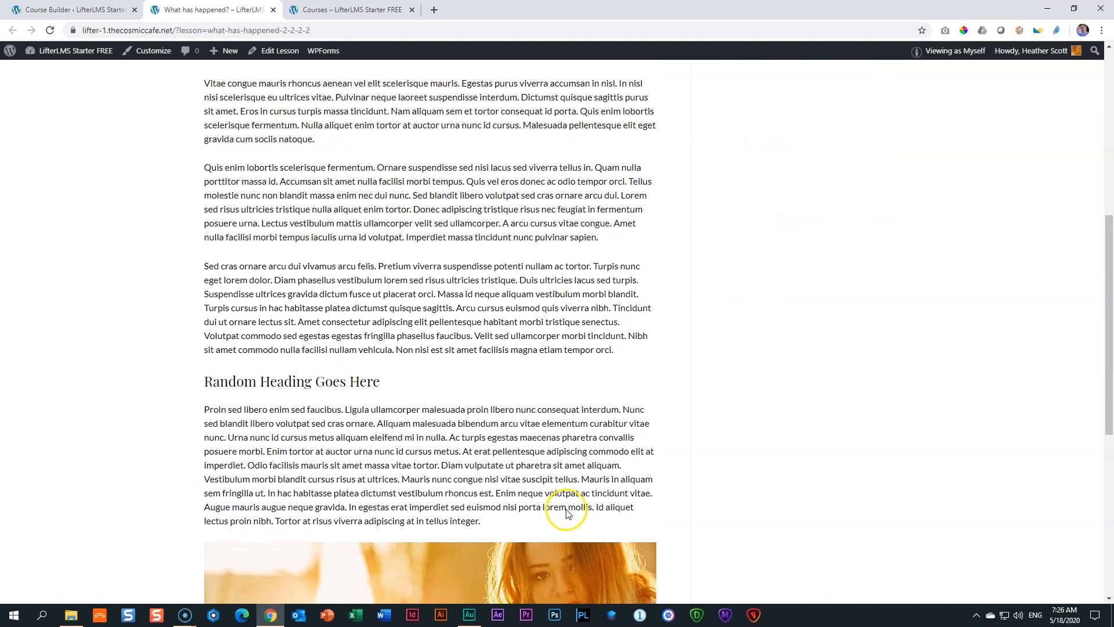
{"action": "scroll", "coordinate": [567, 513], "scroll_direction": "down", "scroll_amount": 3}
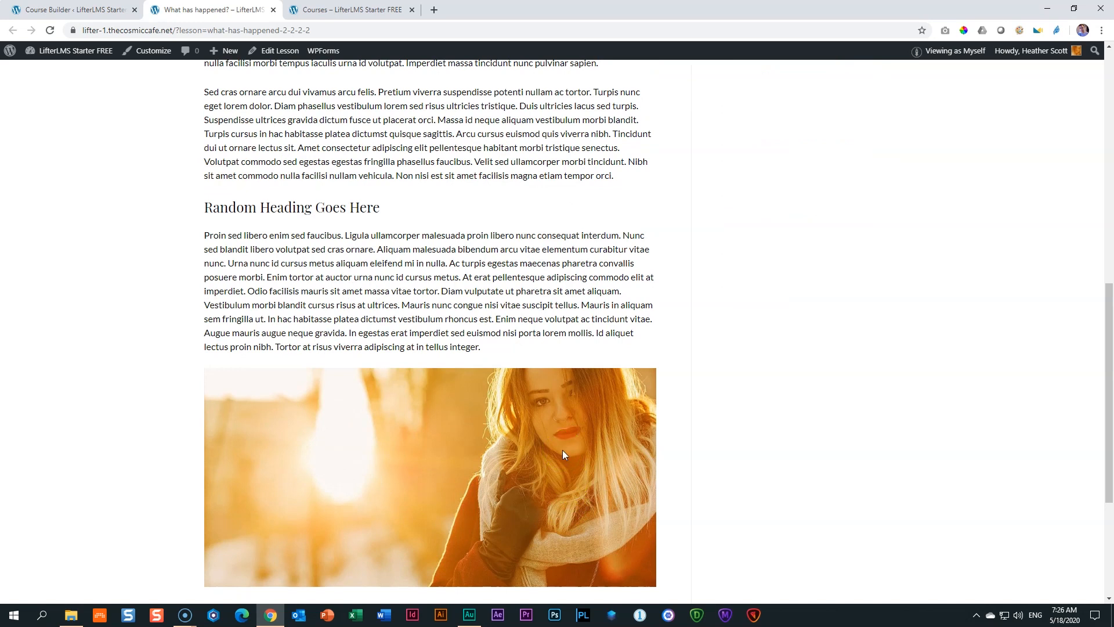
{"action": "scroll", "coordinate": [562, 450], "scroll_direction": "down", "scroll_amount": 2}
{"action": "scroll", "coordinate": [562, 450], "scroll_direction": "down", "scroll_amount": 2}
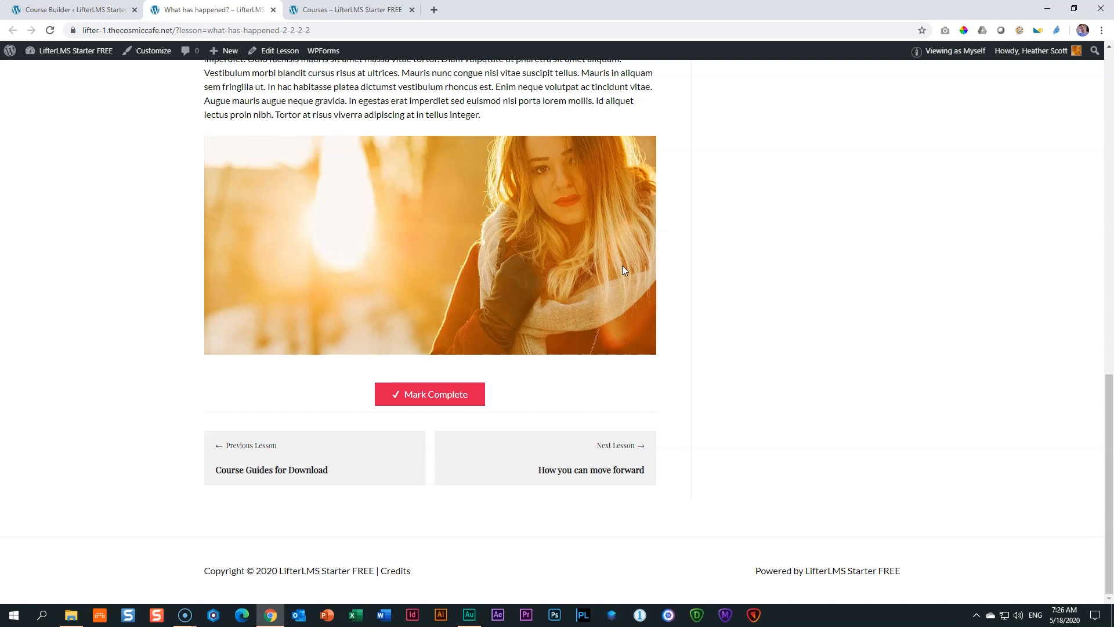
{"action": "scroll", "coordinate": [622, 266], "scroll_direction": "up", "scroll_amount": 5}
{"action": "scroll", "coordinate": [614, 271], "scroll_direction": "down", "scroll_amount": 3}
{"action": "scroll", "coordinate": [615, 270], "scroll_direction": "up", "scroll_amount": 4}
{"action": "scroll", "coordinate": [616, 275], "scroll_direction": "up", "scroll_amount": 7}
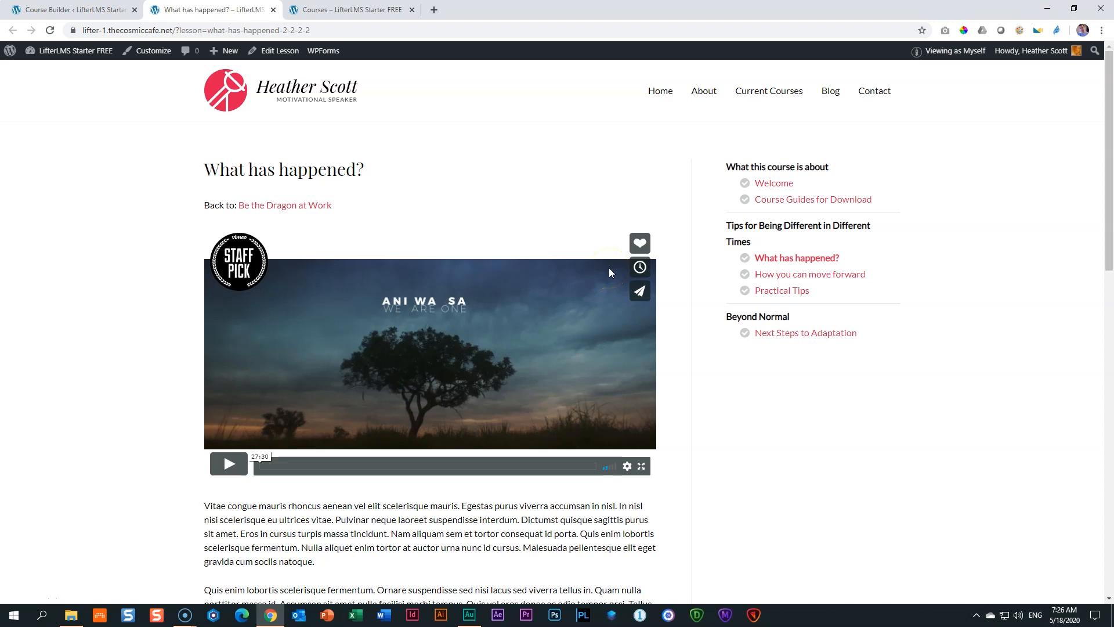
Clone the Find A New You course's What has happened? lesson and place it second in the Tips for Being Different in Different Times section.
{"action": "left_click", "coordinate": [95, 13]}
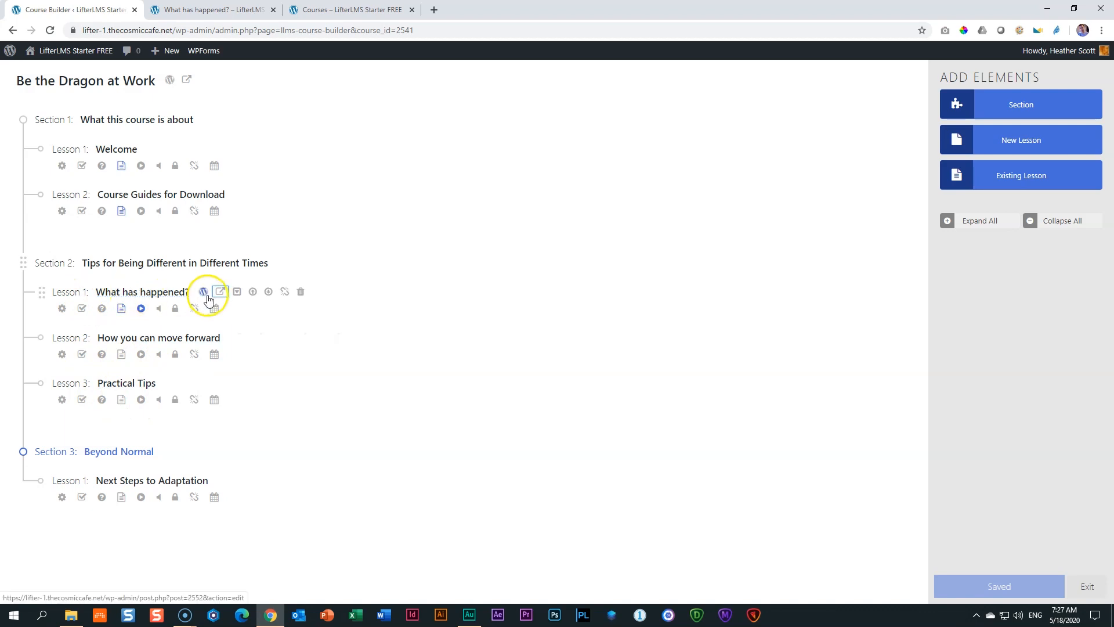
{"action": "left_click", "coordinate": [214, 299]}
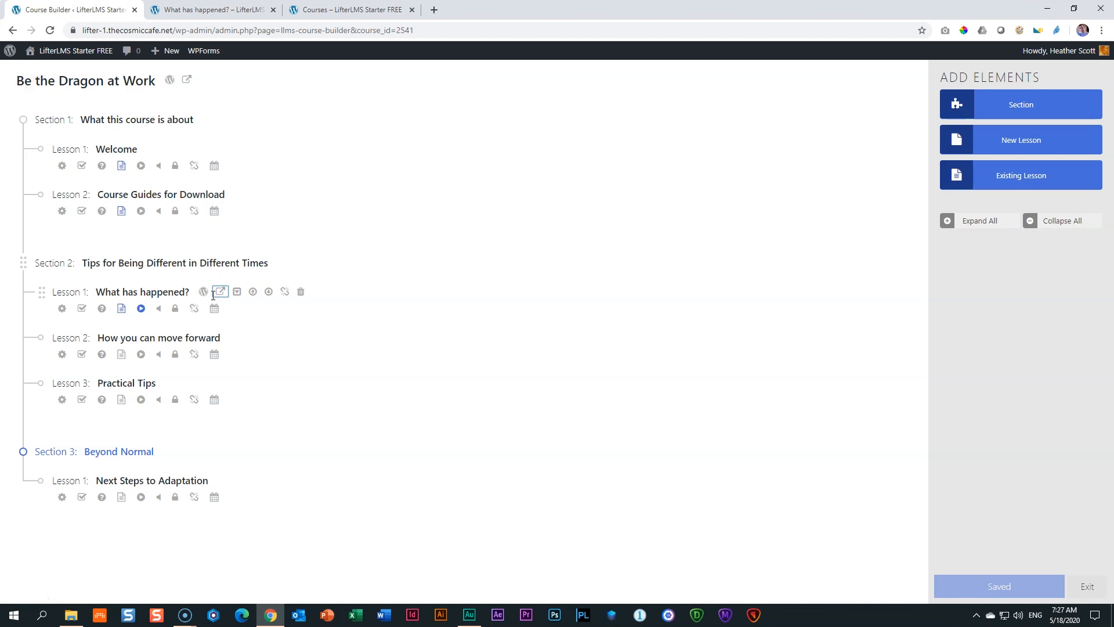
{"action": "left_click", "coordinate": [1012, 183]}
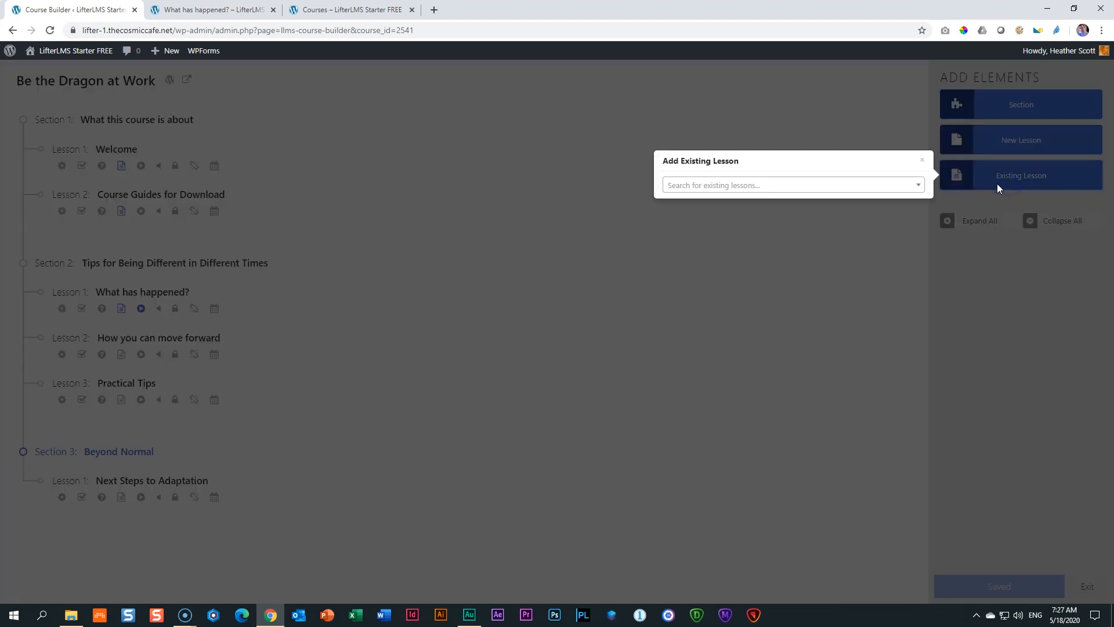
{"action": "left_click", "coordinate": [697, 186]}
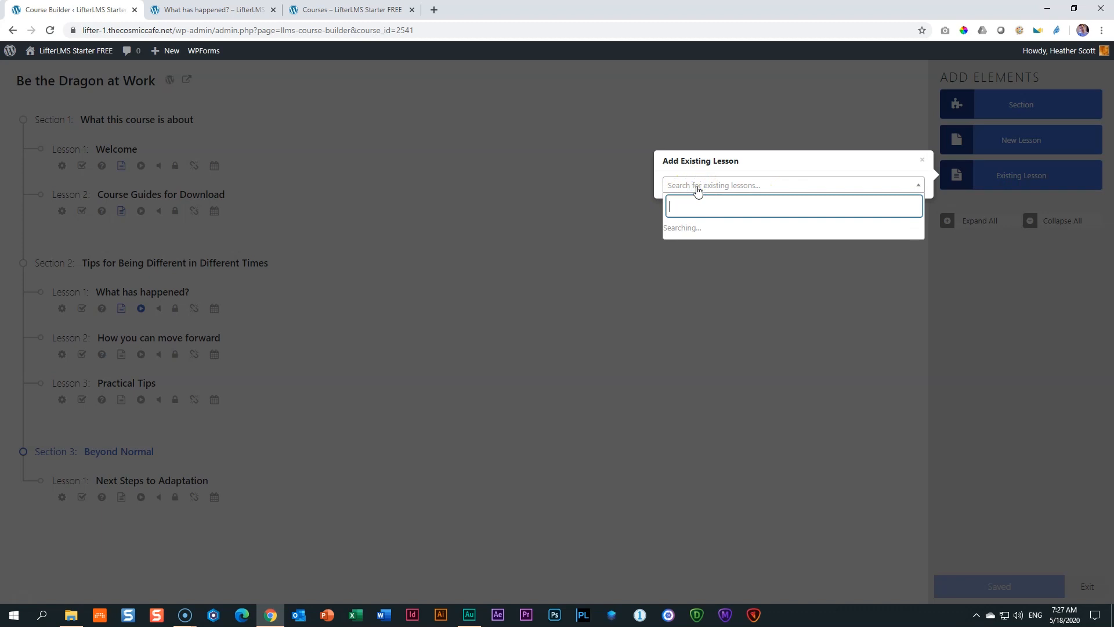
{"action": "type", "text": "what has happe"}
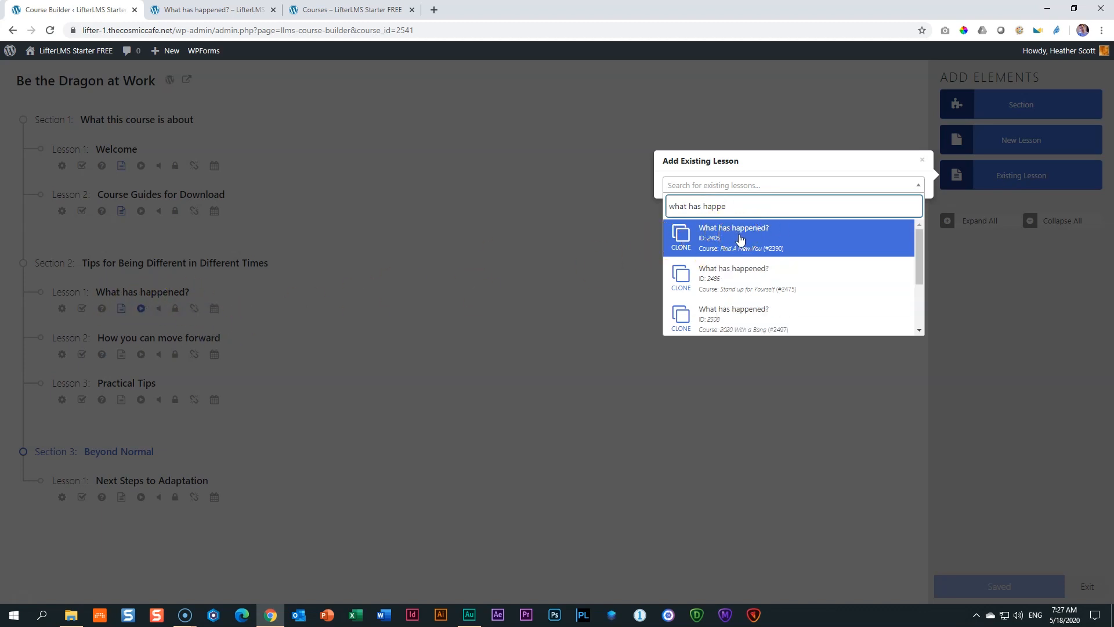
{"action": "left_click", "coordinate": [740, 238]}
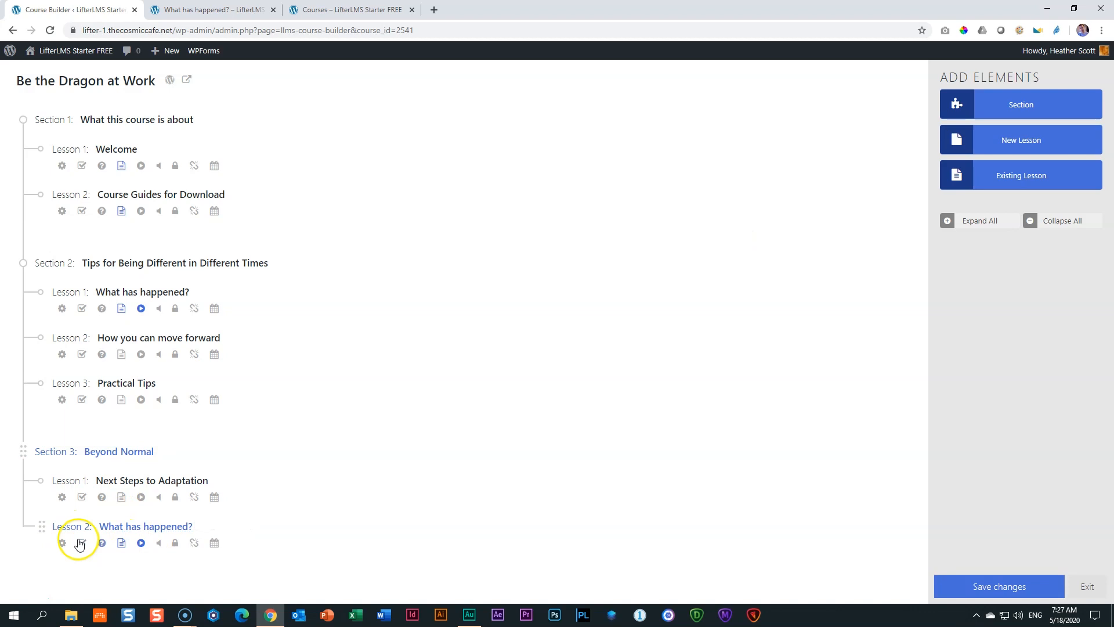
{"action": "left_click_drag", "start_coordinate": [38, 525], "coordinate": [51, 343]}
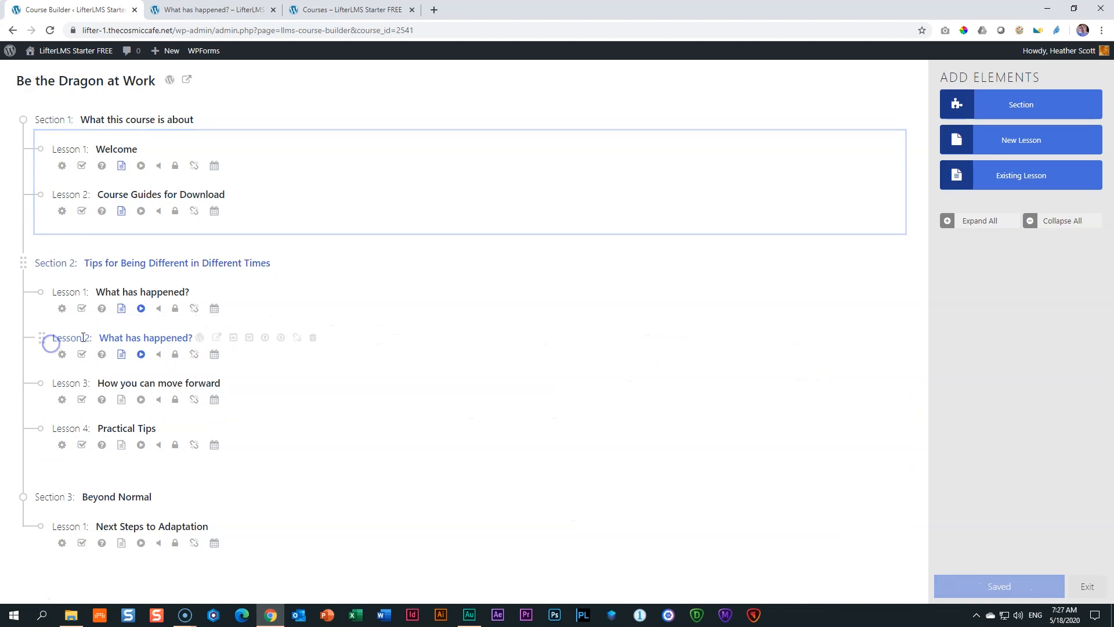
Rename the cloned second lesson in the Tips for Being Different in Different Times section to "Duplicated Lesson".
{"action": "left_click", "coordinate": [119, 337]}
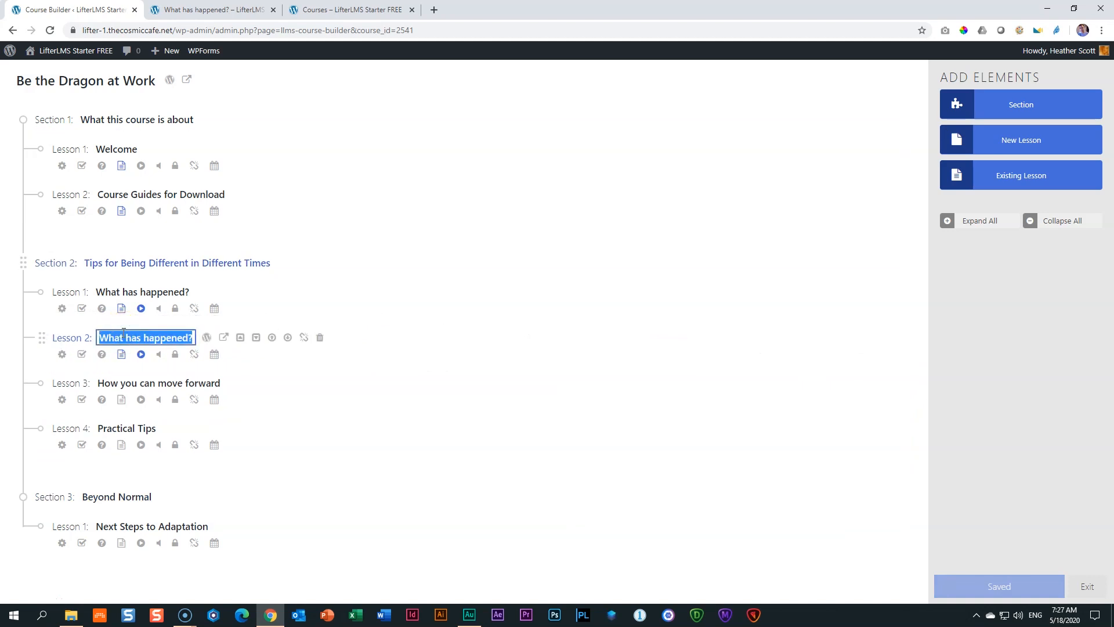
{"action": "type", "text": "Duplicated Lesson"}
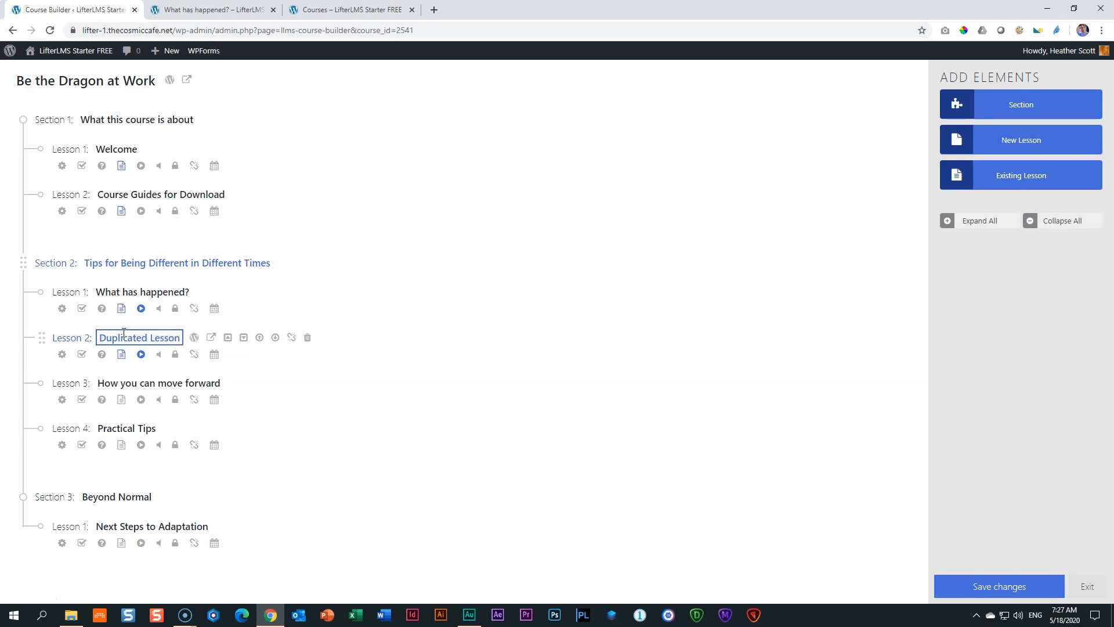
{"action": "left_click", "coordinate": [437, 351]}
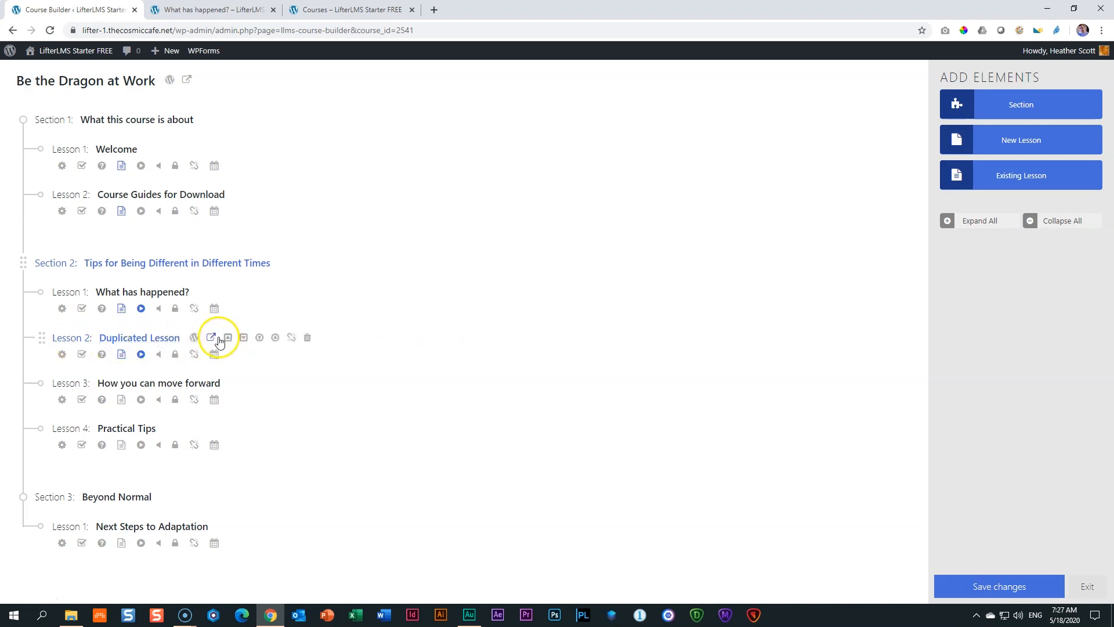
View the Duplicated Lesson's front-end page and compare its title with the original What has happened? lesson page.
{"action": "left_click", "coordinate": [212, 339]}
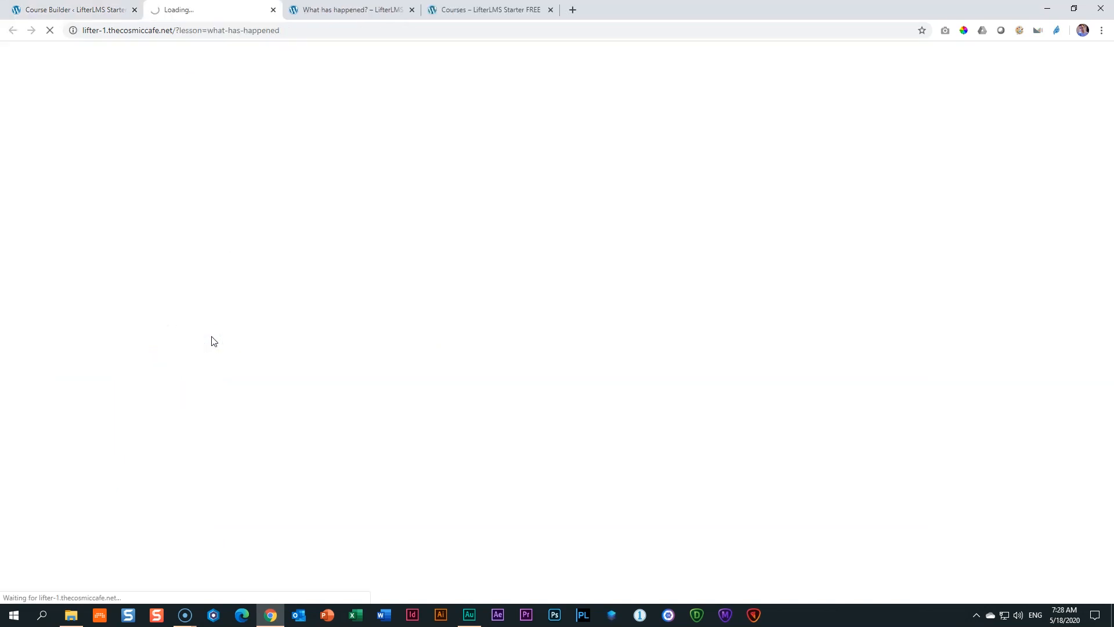
{"action": "left_click", "coordinate": [329, 278]}
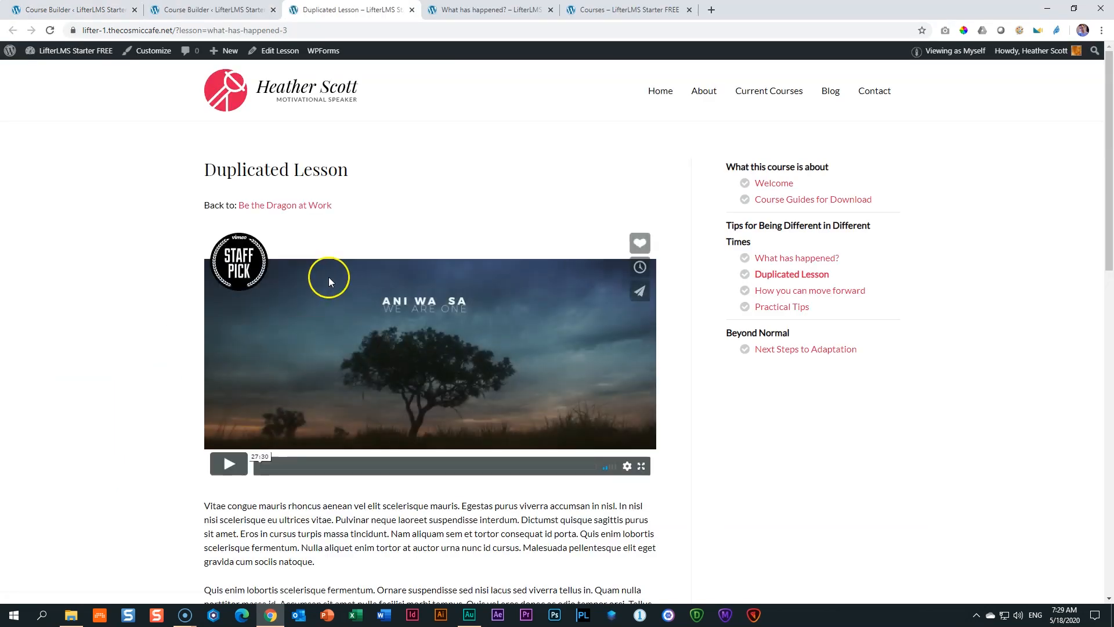
{"action": "left_click", "coordinate": [447, 10]}
{"action": "left_click", "coordinate": [382, 9]}
{"action": "left_click", "coordinate": [439, 8]}
{"action": "left_click", "coordinate": [360, 9]}
{"action": "left_click_drag", "start_coordinate": [216, 169], "coordinate": [333, 173]}
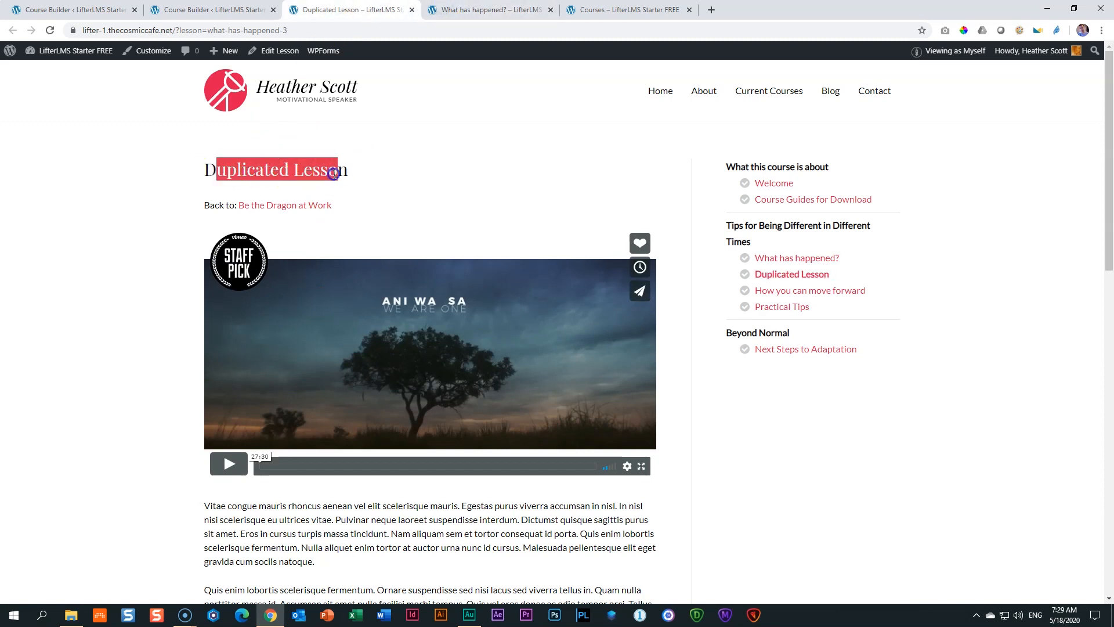
{"action": "left_click", "coordinate": [458, 9]}
{"action": "left_click_drag", "start_coordinate": [204, 169], "coordinate": [373, 173]}
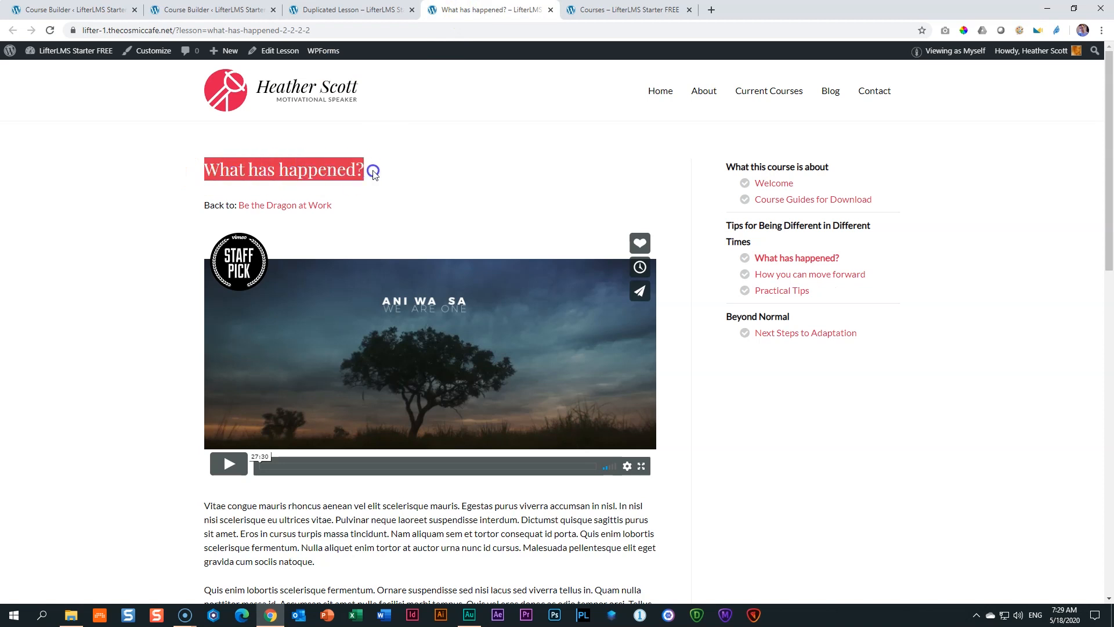
Return to the Duplicated Lesson page and examine its content all the way down.
{"action": "left_click", "coordinate": [348, 9]}
{"action": "scroll", "coordinate": [359, 226], "scroll_direction": "down", "scroll_amount": 15}
{"action": "scroll", "coordinate": [377, 248], "scroll_direction": "down", "scroll_amount": 3}
{"action": "scroll", "coordinate": [378, 249], "scroll_direction": "up", "scroll_amount": 20}
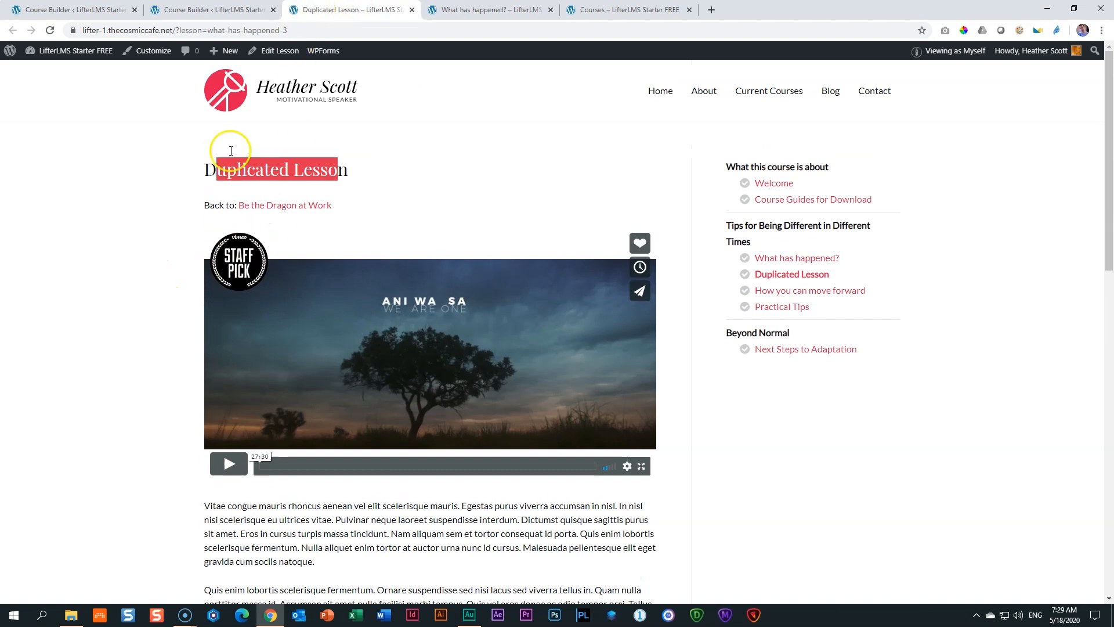
Close the extra browser tabs, including the lesson and course catalog pages, leaving only the Be the Dragon at Work Course Builder.
{"action": "left_click", "coordinate": [229, 11]}
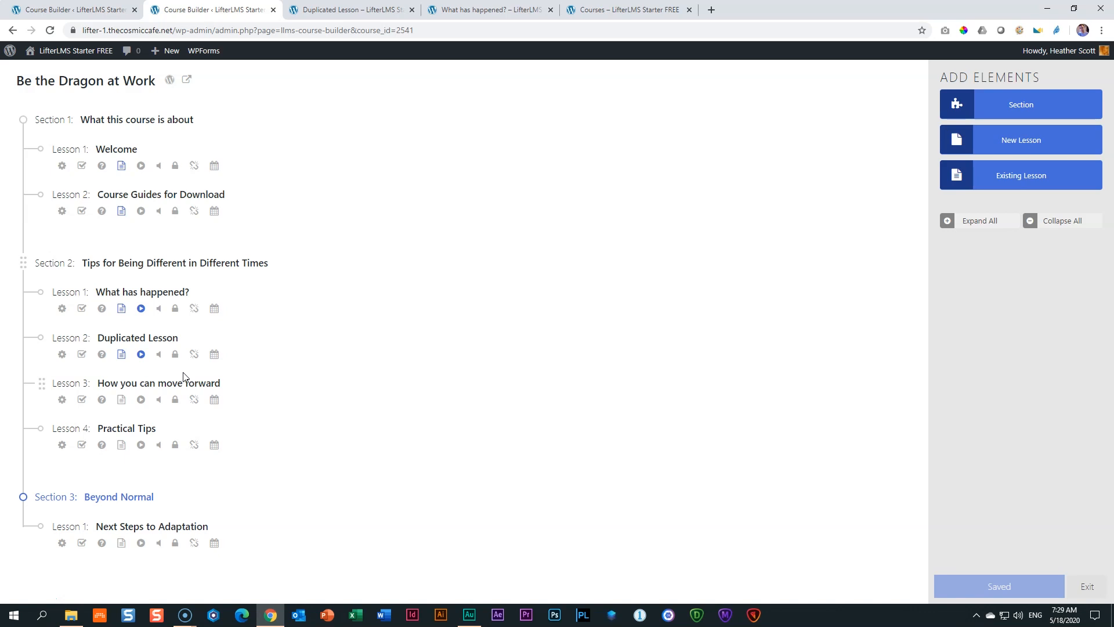
{"action": "left_click", "coordinate": [273, 9]}
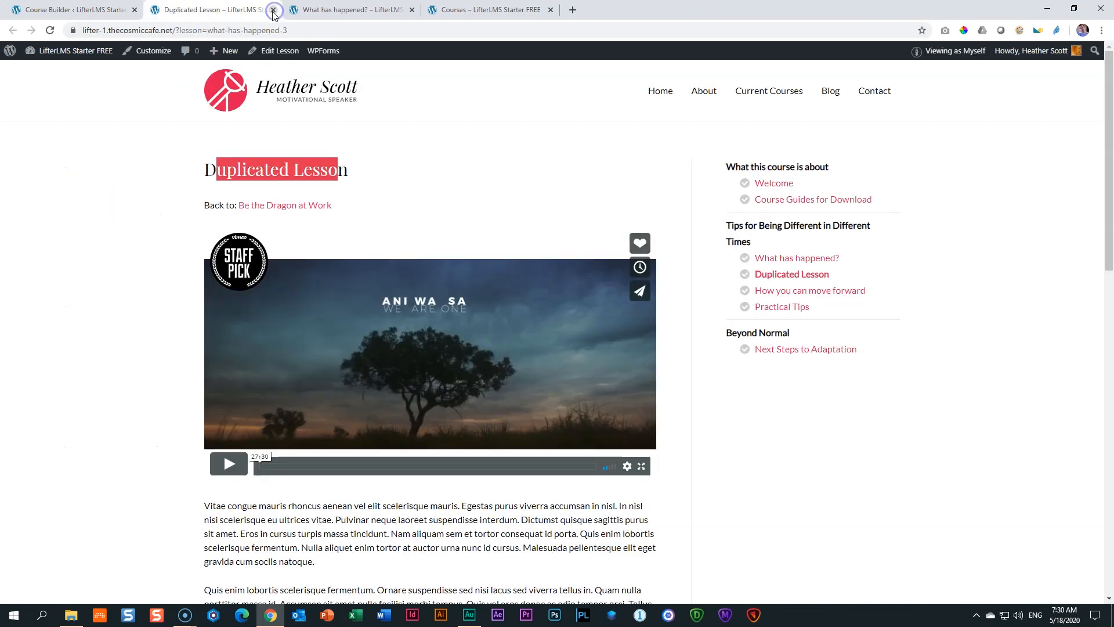
{"action": "left_click", "coordinate": [273, 9]}
{"action": "left_click", "coordinate": [272, 10]}
{"action": "left_click", "coordinate": [272, 10]}
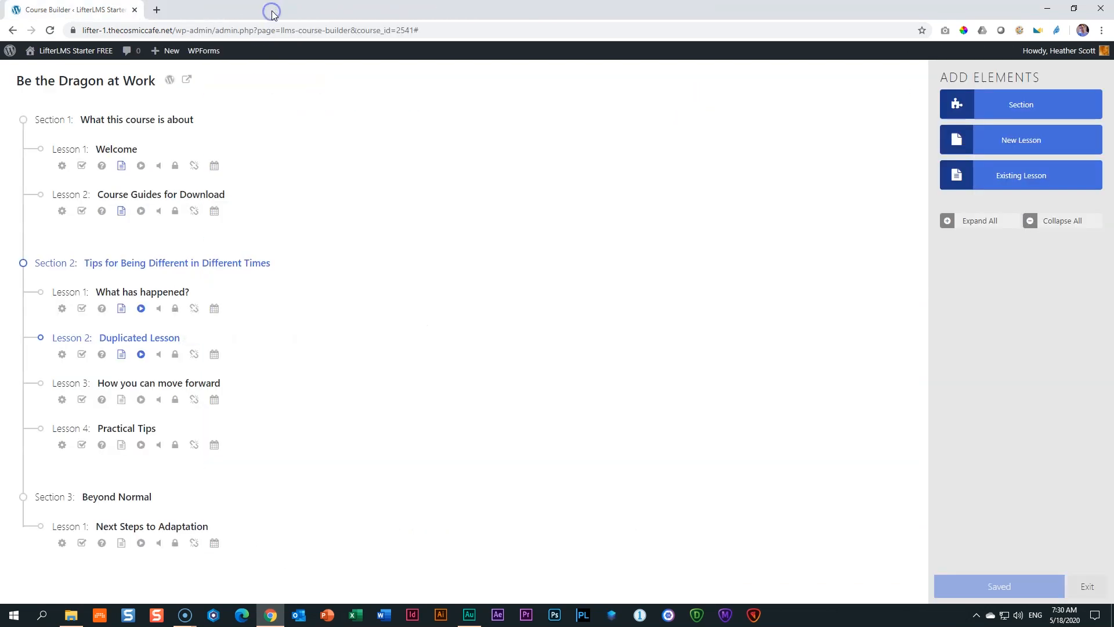
Leave the Course Builder for the WordPress admin and look through the Lessons list of all courses.
{"action": "left_click", "coordinate": [9, 55]}
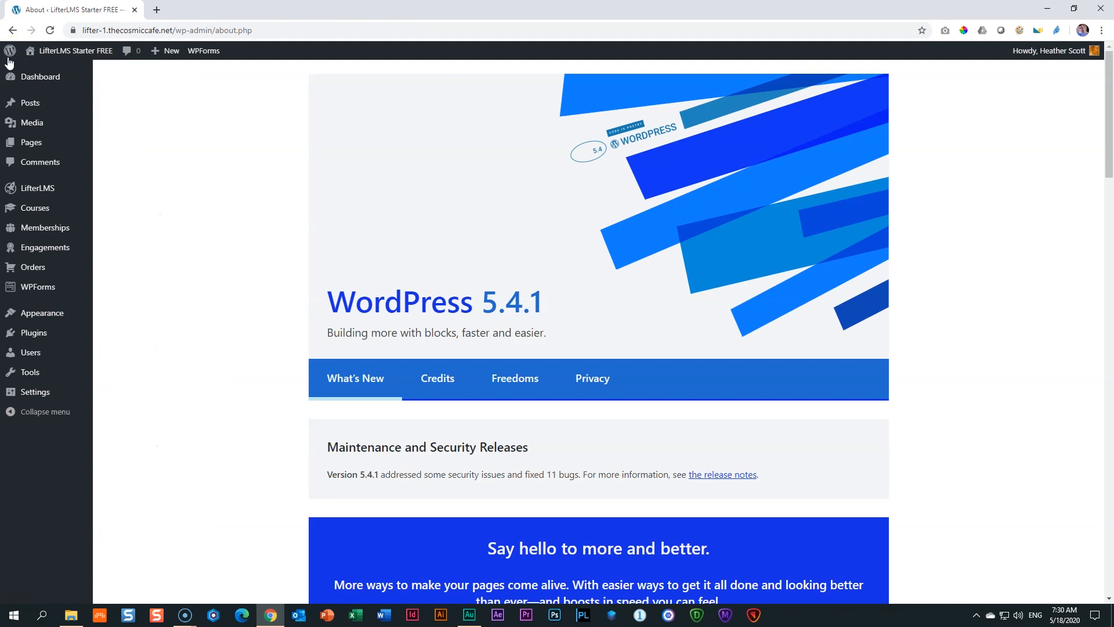
{"action": "mouse_move", "coordinate": [36, 209]}
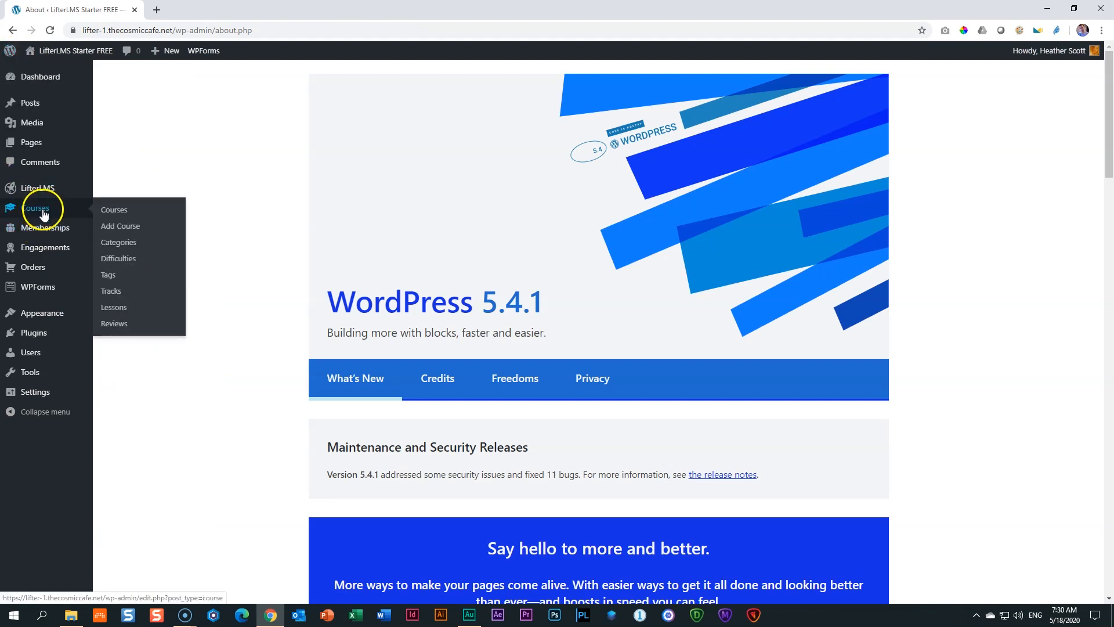
{"action": "left_click", "coordinate": [122, 312]}
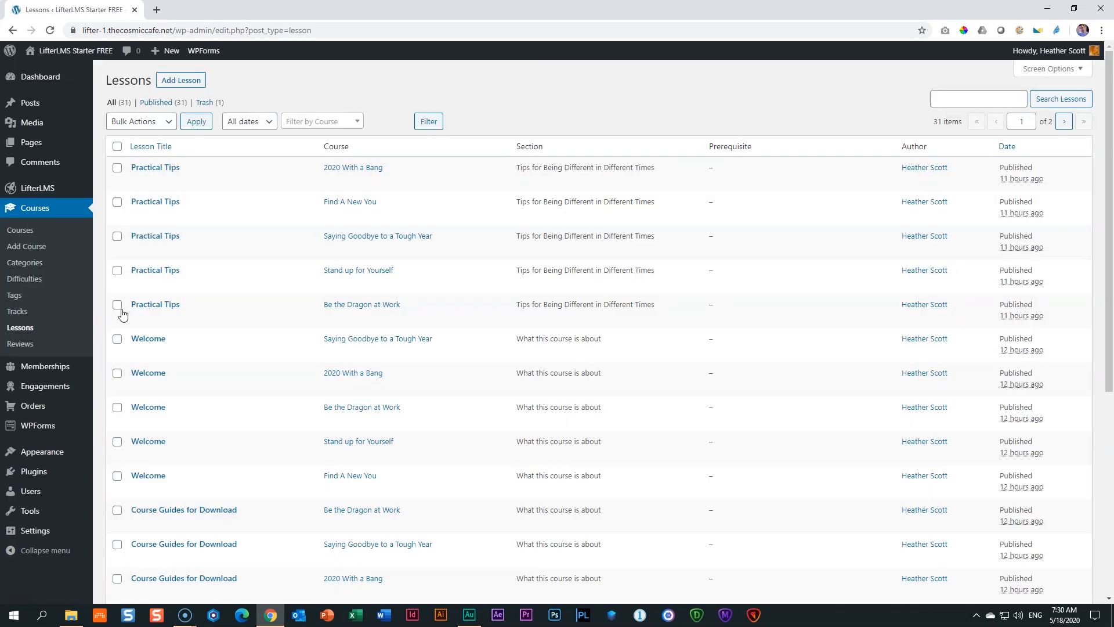
{"action": "scroll", "coordinate": [211, 328], "scroll_direction": "down", "scroll_amount": 3}
{"action": "scroll", "coordinate": [213, 333], "scroll_direction": "up", "scroll_amount": 3}
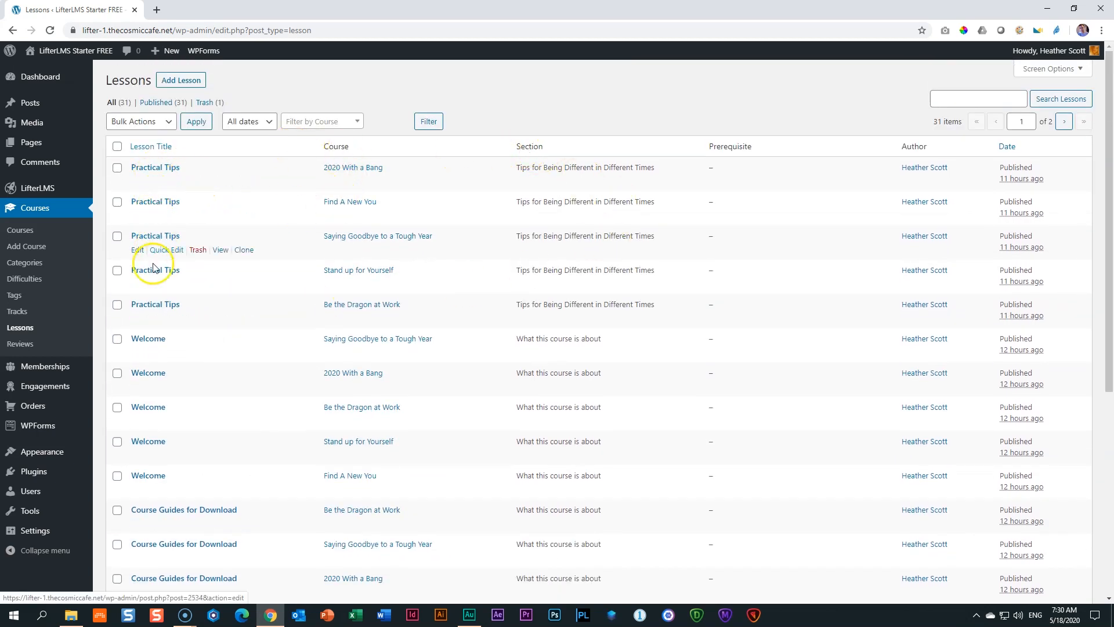
{"action": "scroll", "coordinate": [149, 307], "scroll_direction": "down", "scroll_amount": 4}
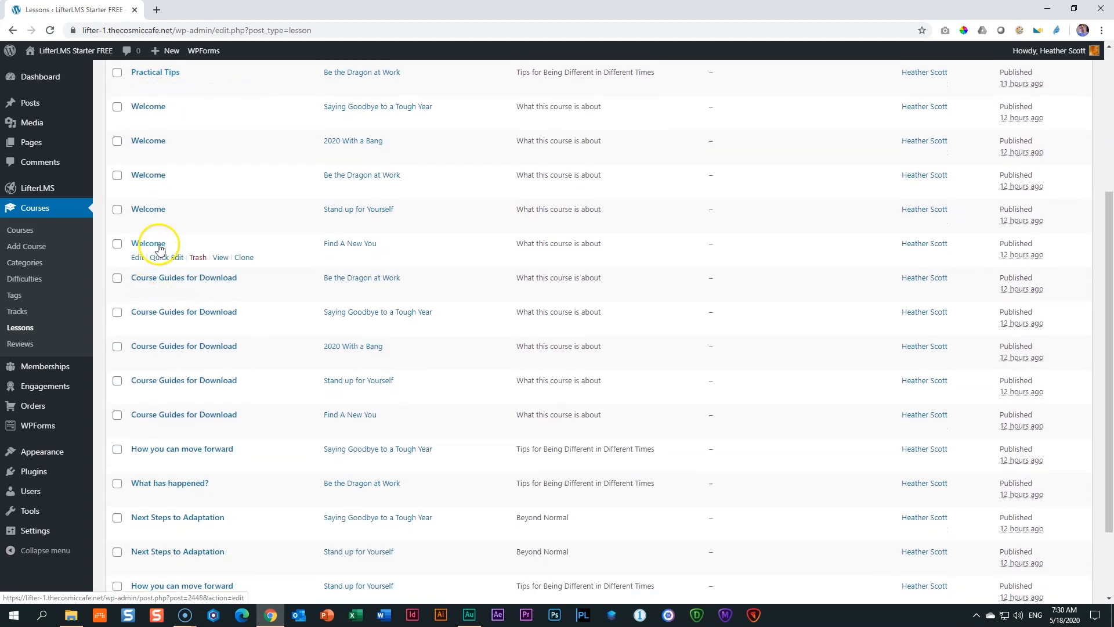
{"action": "scroll", "coordinate": [157, 112], "scroll_direction": "down", "scroll_amount": 2}
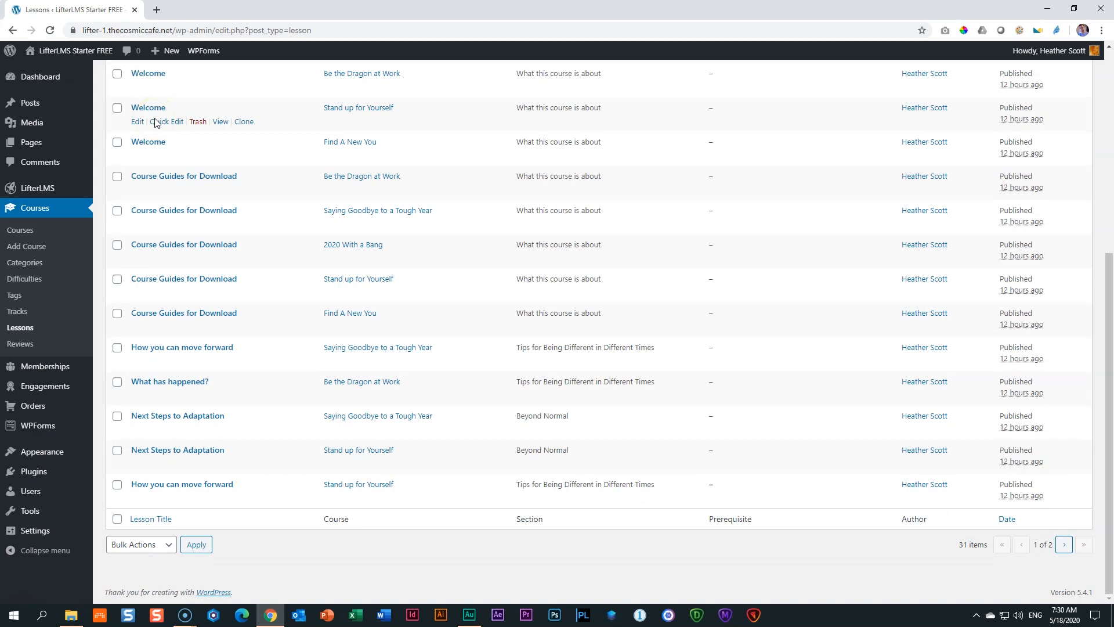
{"action": "scroll", "coordinate": [148, 261], "scroll_direction": "up", "scroll_amount": 2}
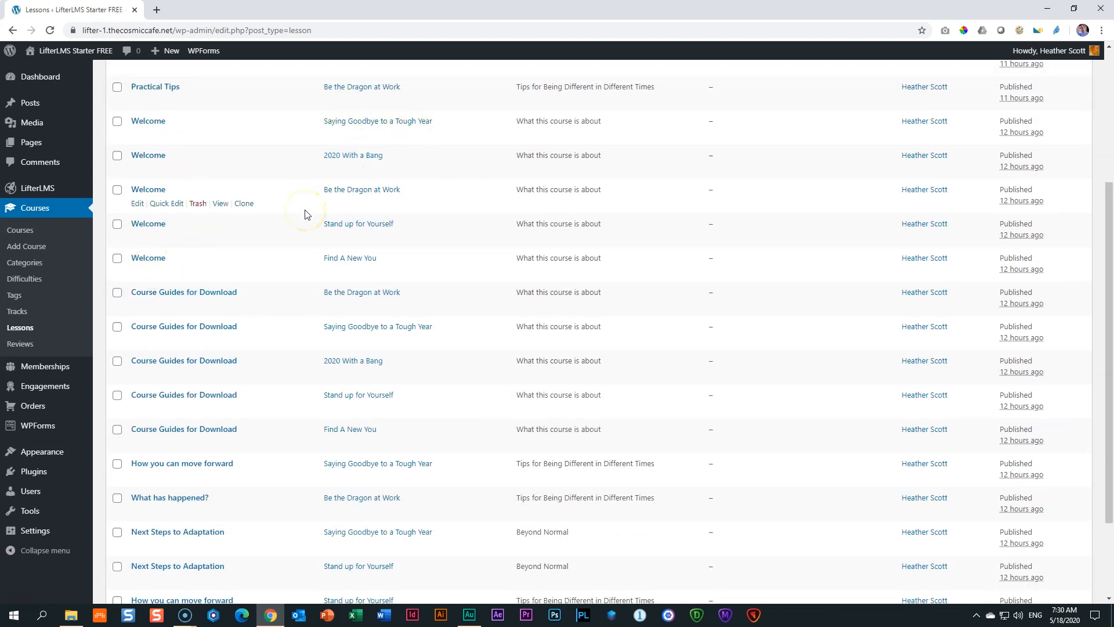
{"action": "scroll", "coordinate": [306, 214], "scroll_direction": "up", "scroll_amount": 4}
Filter the Lessons list by the course 2020 With a Bang.
{"action": "left_click", "coordinate": [342, 123]}
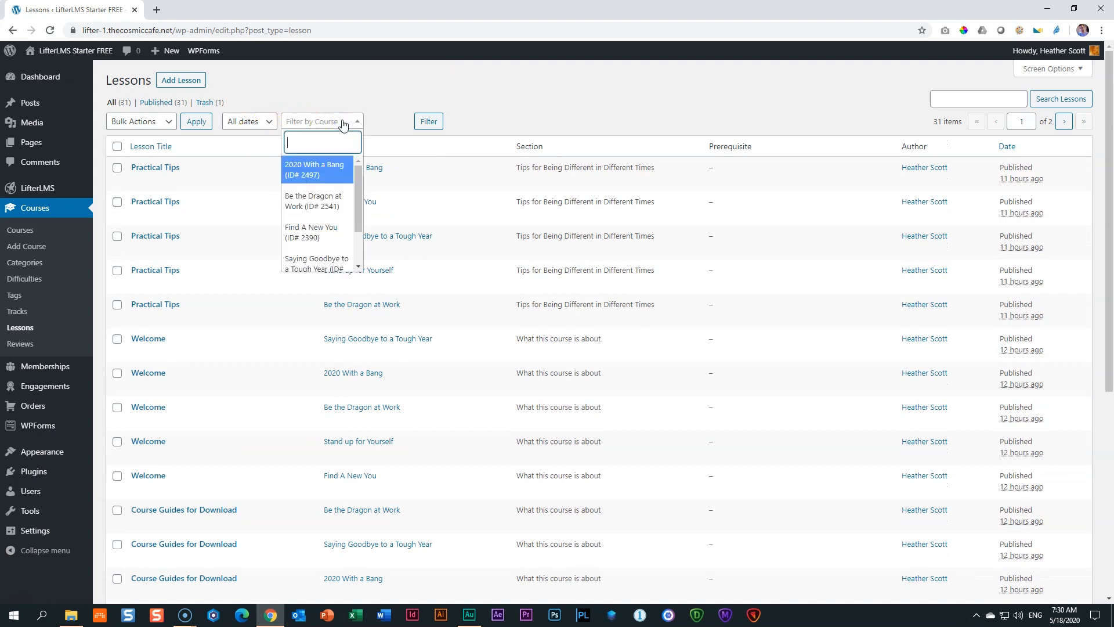
{"action": "left_click", "coordinate": [318, 173]}
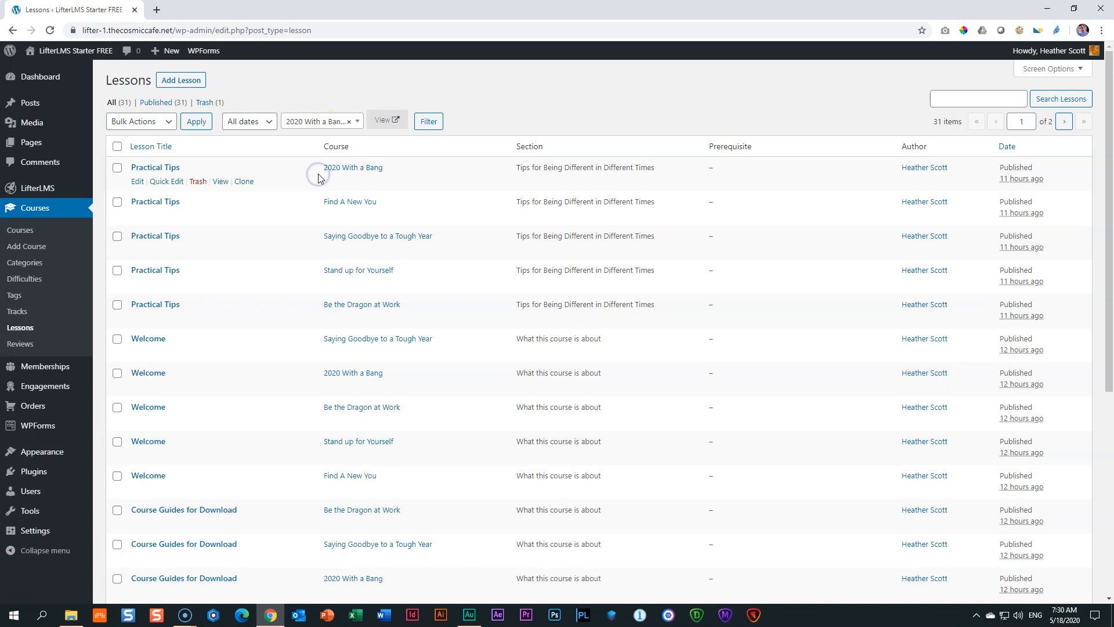
{"action": "left_click", "coordinate": [430, 123]}
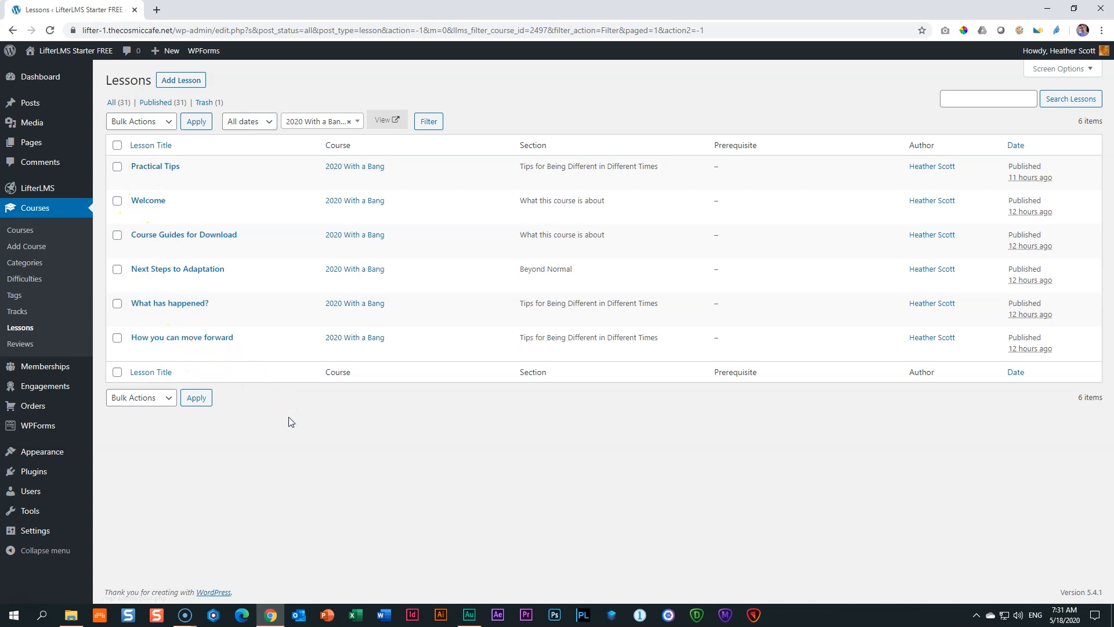
Filter the Lessons list by the course Find A New You.
{"action": "left_click", "coordinate": [323, 123]}
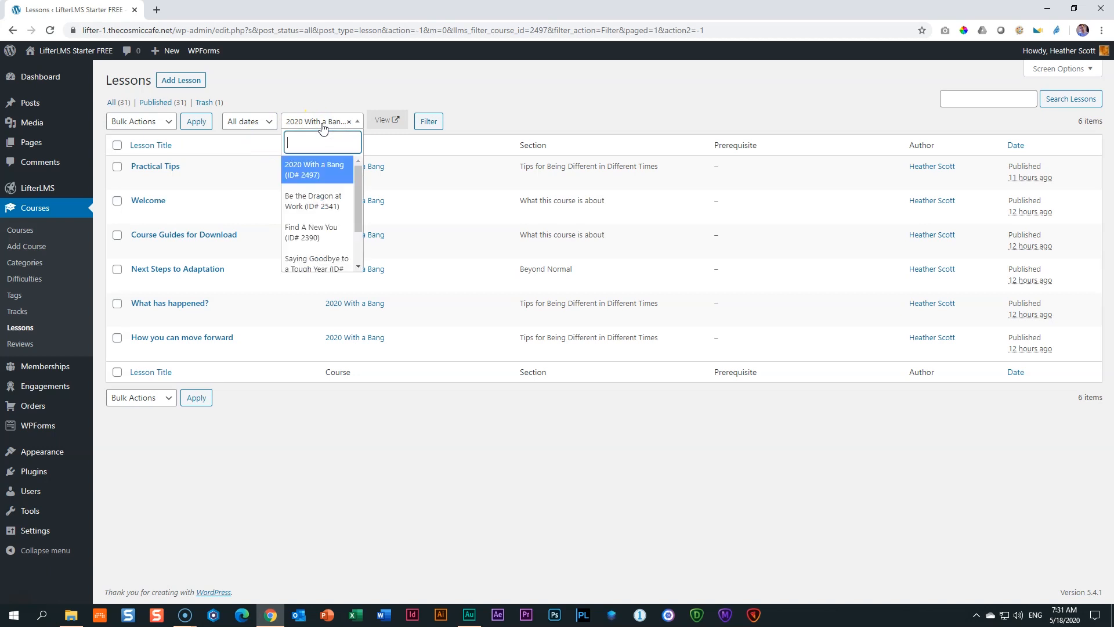
{"action": "left_click", "coordinate": [308, 242]}
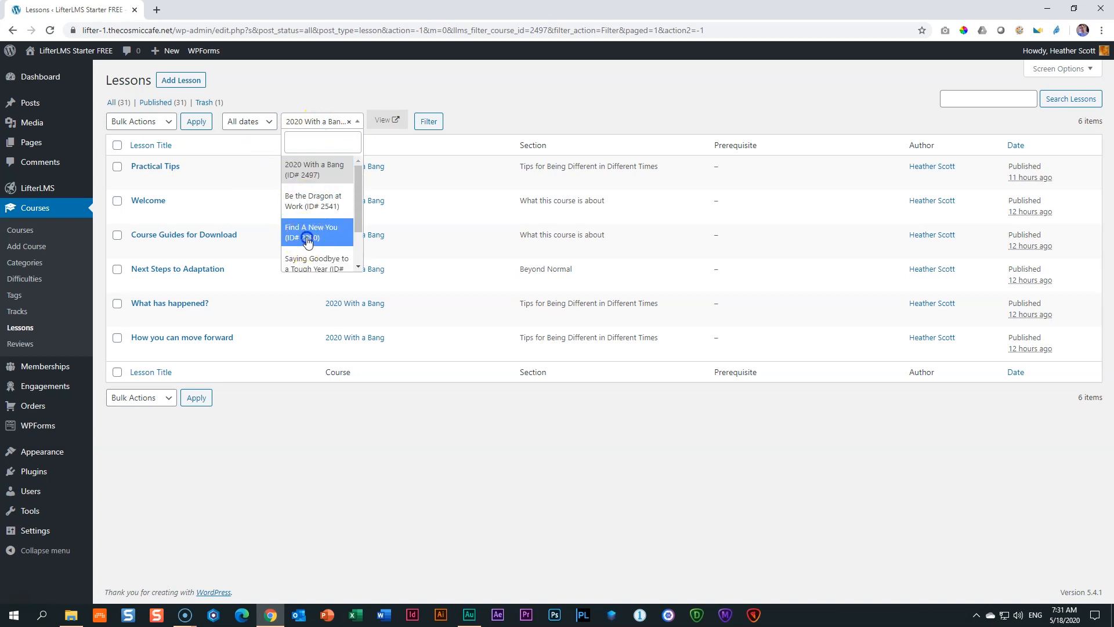
{"action": "left_click", "coordinate": [433, 122]}
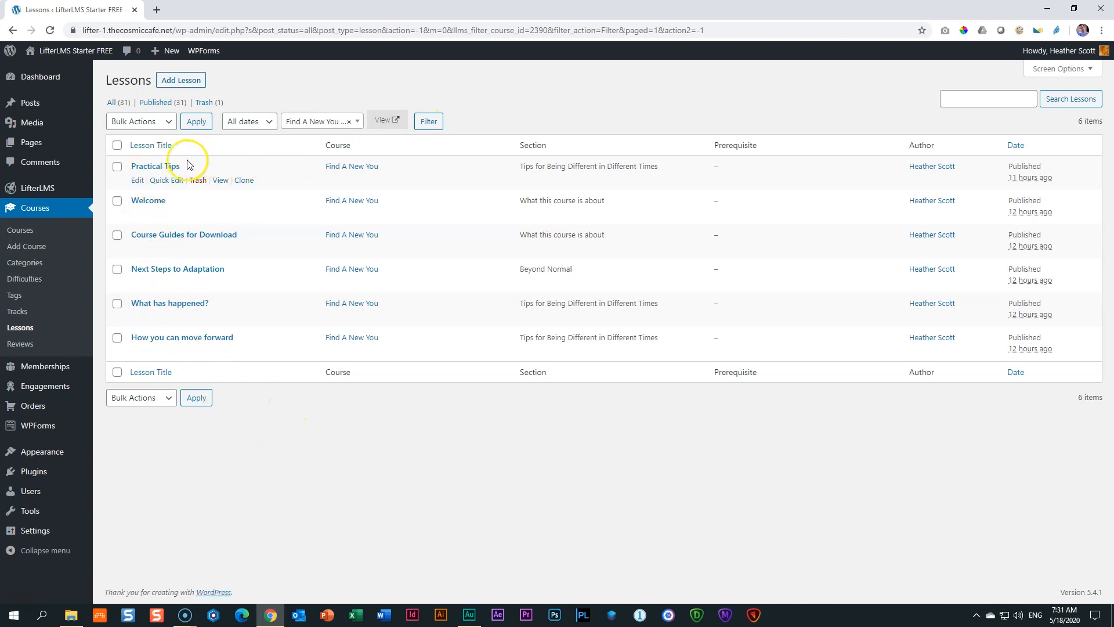
Clear the Find A New You filter and filter the Lessons list by the course Be the Dragon at Work.
{"action": "left_click", "coordinate": [348, 122]}
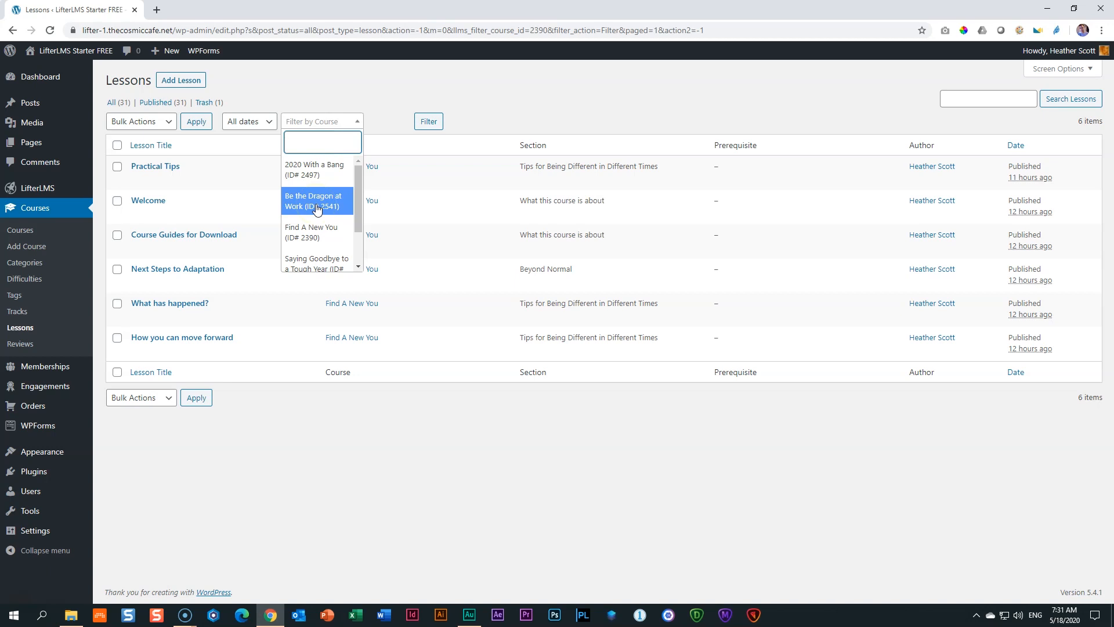
{"action": "left_click", "coordinate": [317, 210]}
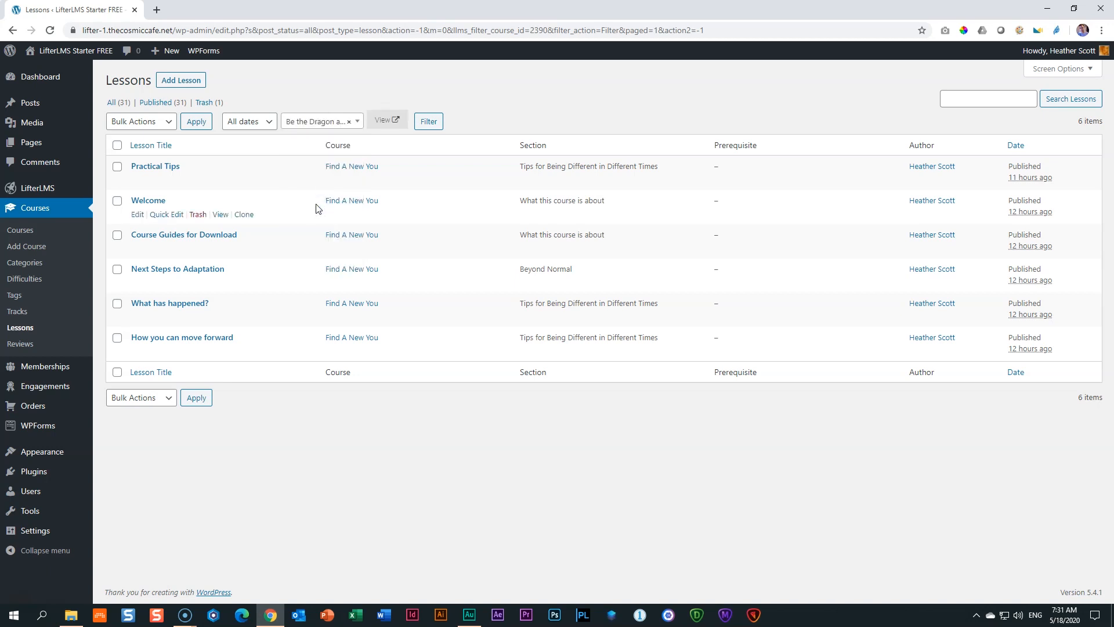
{"action": "left_click", "coordinate": [428, 121]}
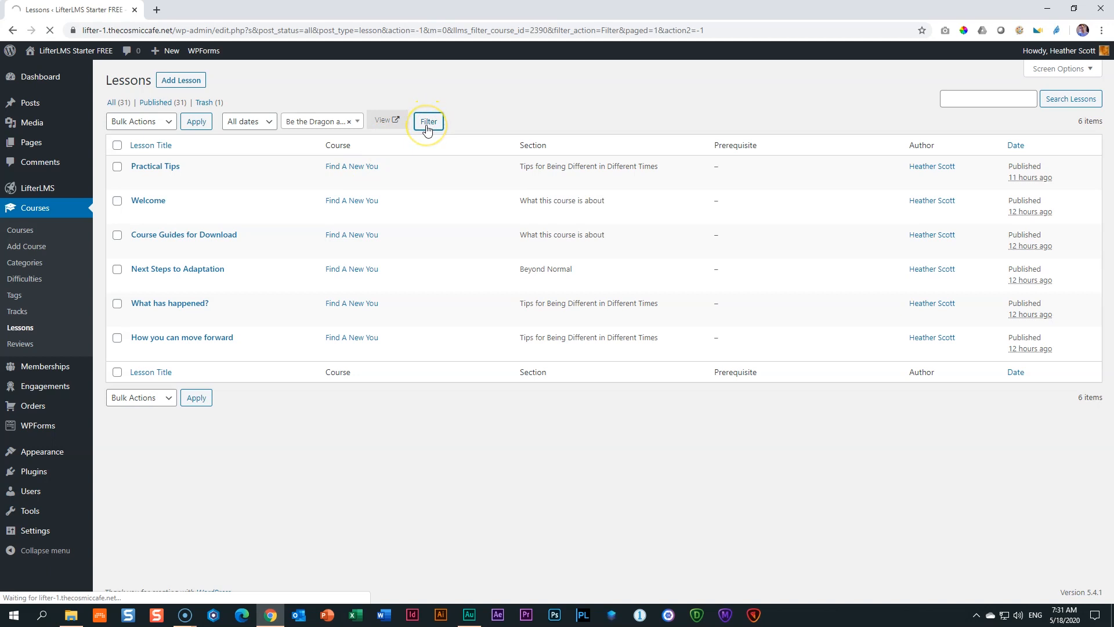
Change the Duplicated Lesson's status to Draft with Quick Edit and update it.
{"action": "mouse_move", "coordinate": [137, 373]}
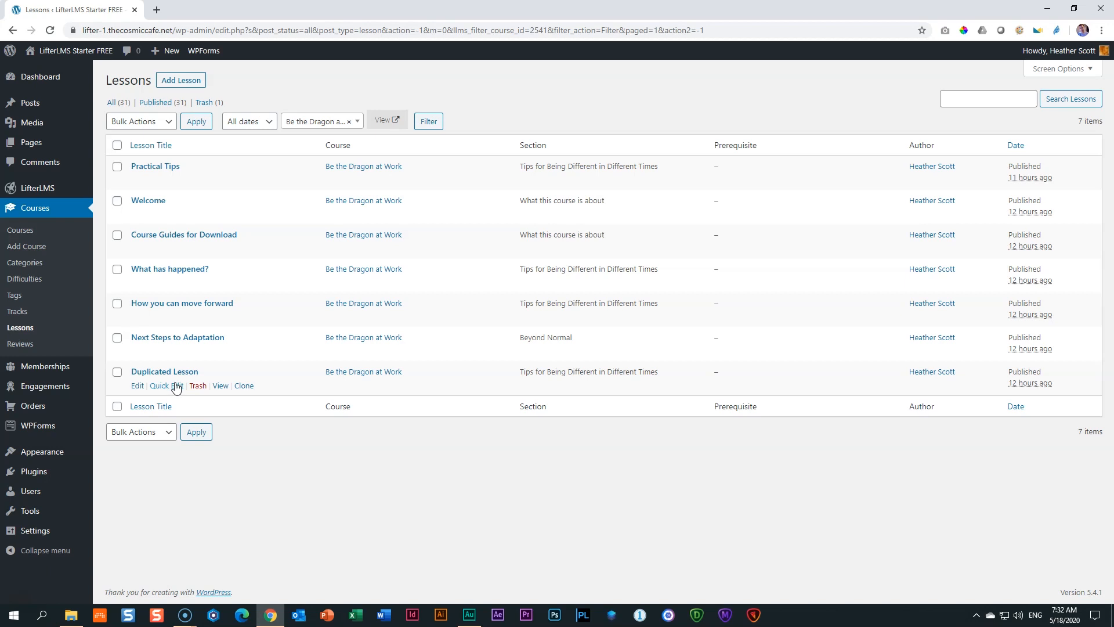
{"action": "left_click", "coordinate": [163, 387]}
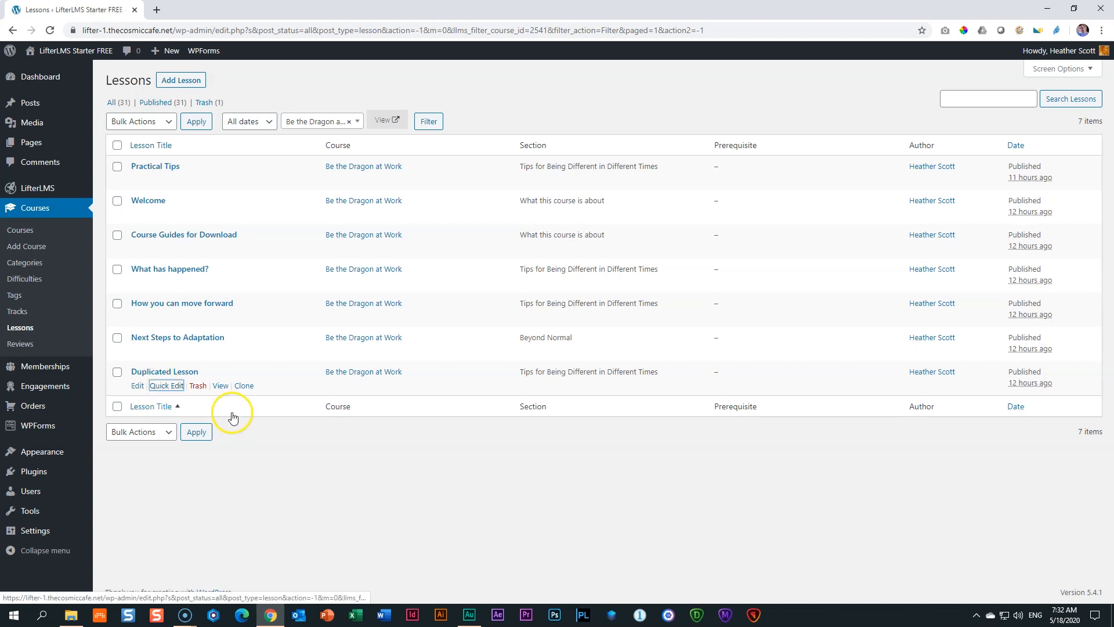
{"action": "left_click", "coordinate": [160, 386]}
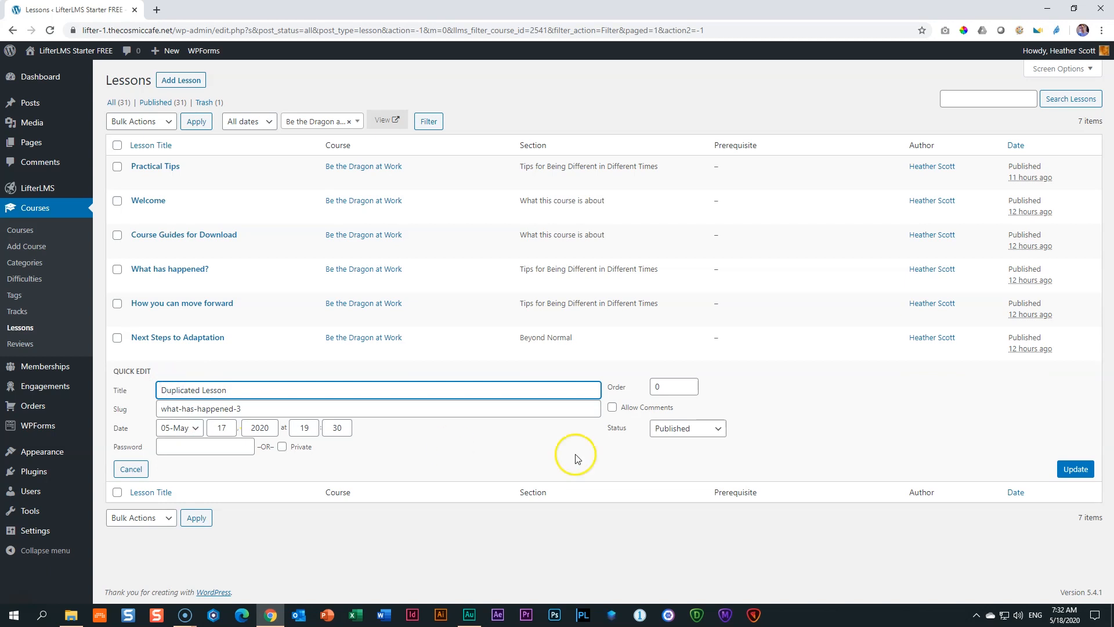
{"action": "left_click", "coordinate": [682, 429]}
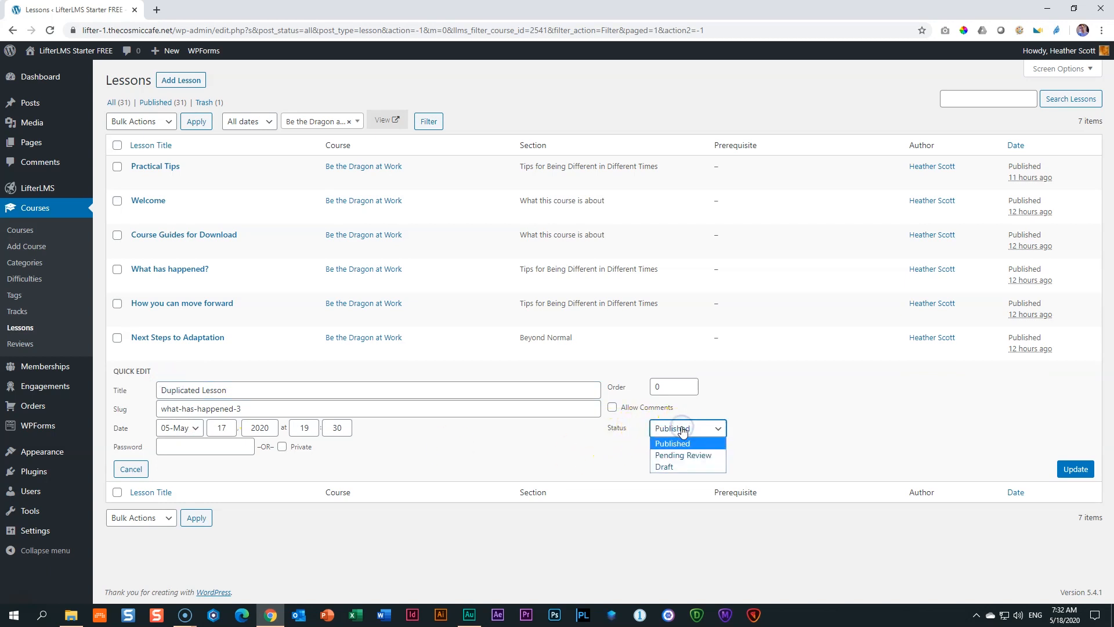
{"action": "left_click", "coordinate": [667, 466]}
{"action": "left_click", "coordinate": [1075, 469]}
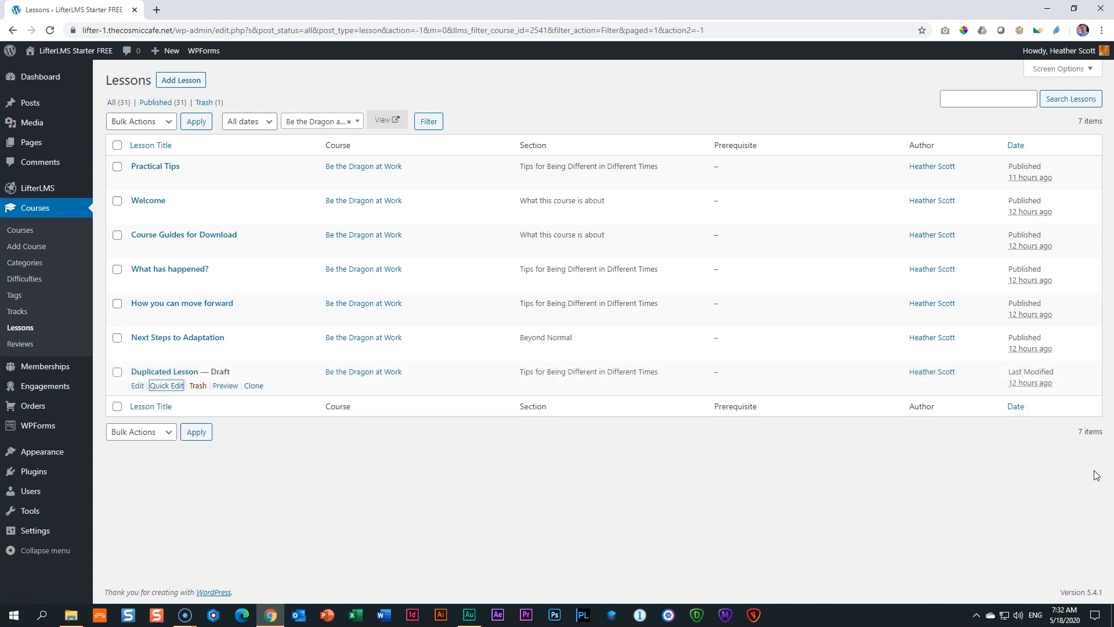
View the site's front end in a separate browser tab and display its Current Courses catalog.
{"action": "mouse_move", "coordinate": [64, 56]}
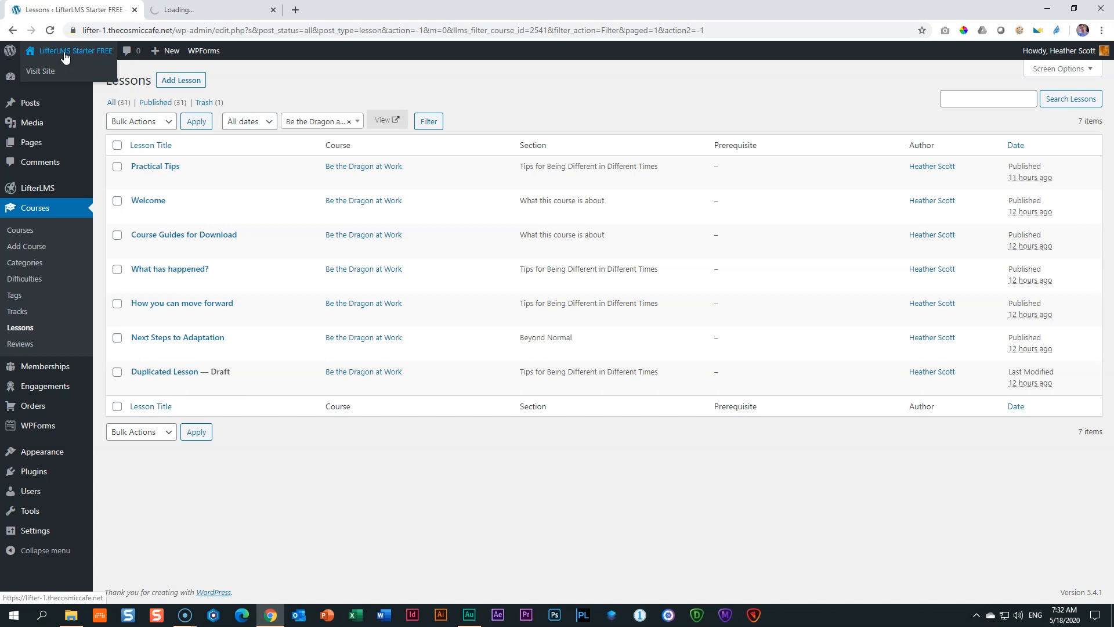
{"action": "left_click", "coordinate": [218, 10]}
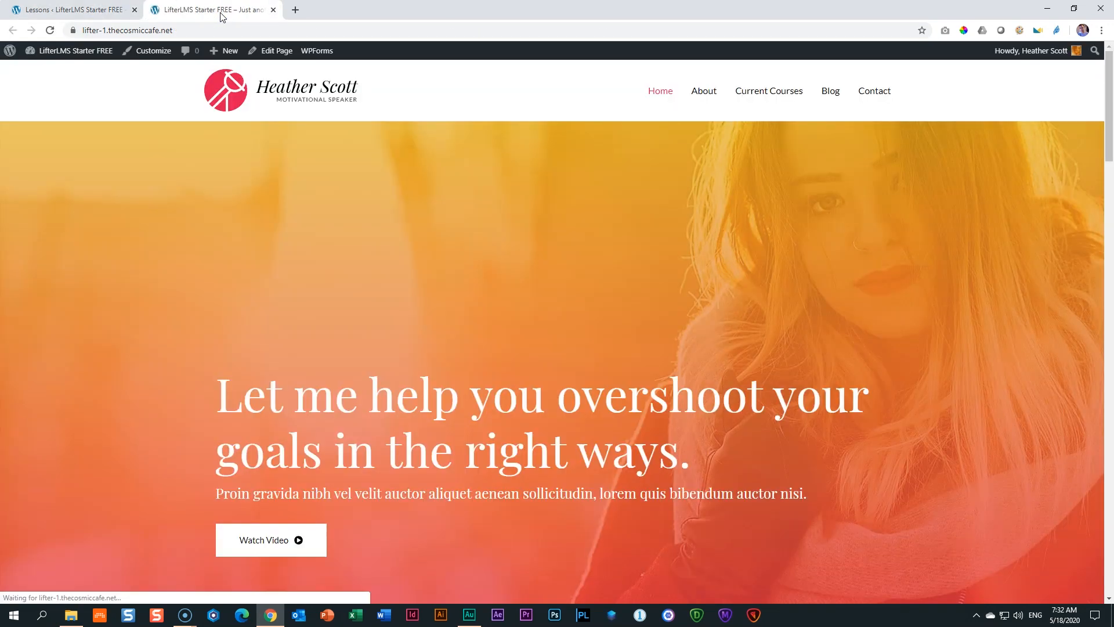
{"action": "left_click", "coordinate": [762, 96]}
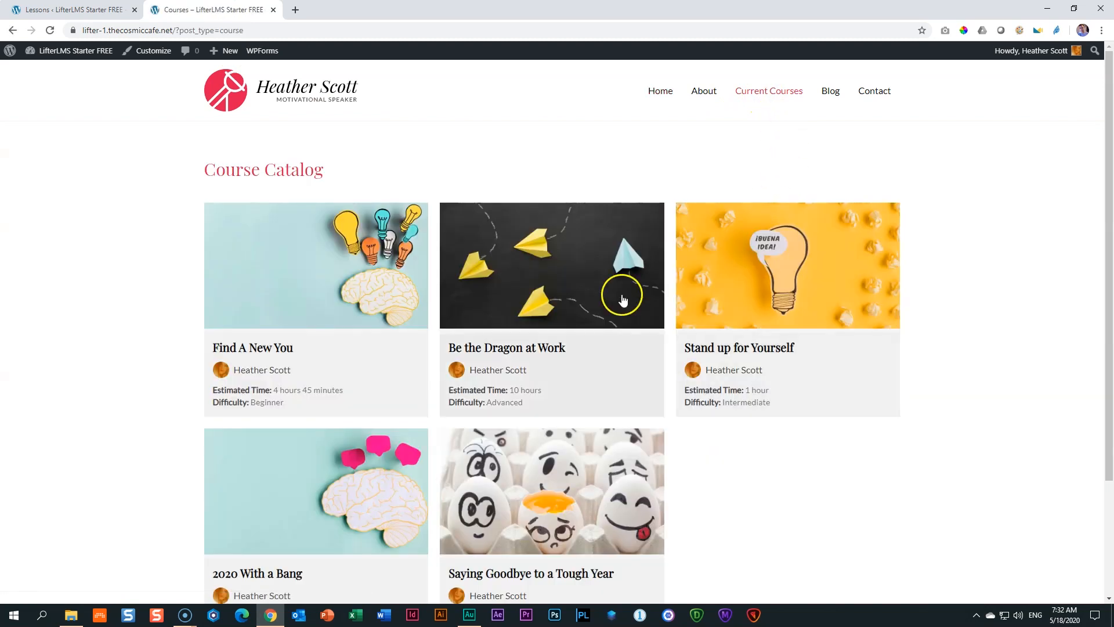
Open the Be the Dragon at Work course page from the catalog and compare its lesson outline with the Lessons list.
{"action": "left_click", "coordinate": [508, 347]}
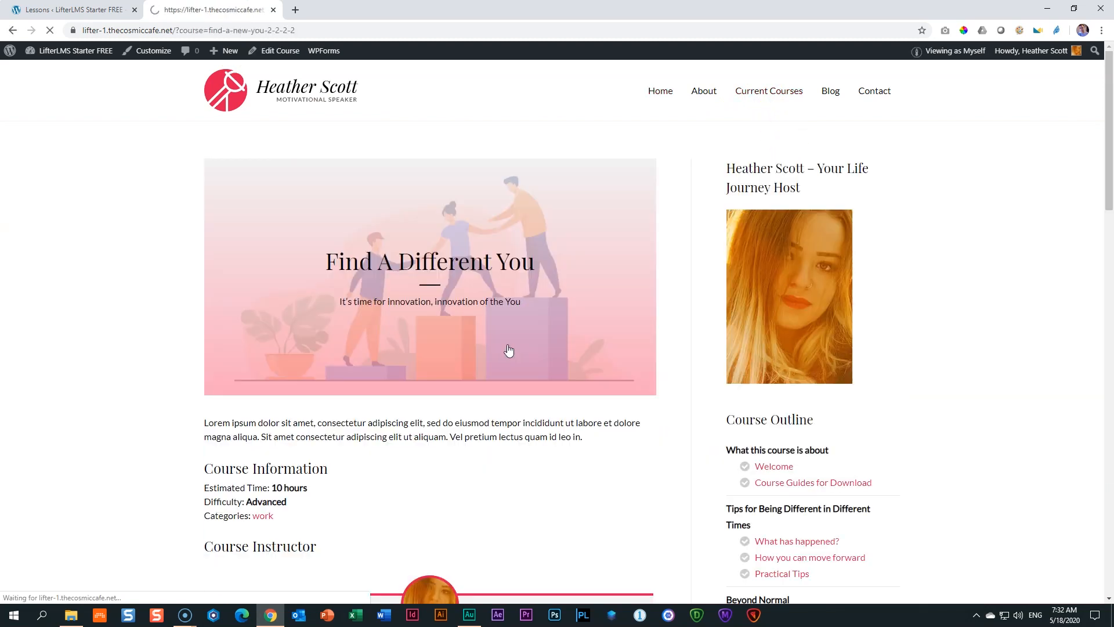
{"action": "scroll", "coordinate": [508, 349], "scroll_direction": "down", "scroll_amount": 9}
{"action": "scroll", "coordinate": [508, 350], "scroll_direction": "down", "scroll_amount": 5}
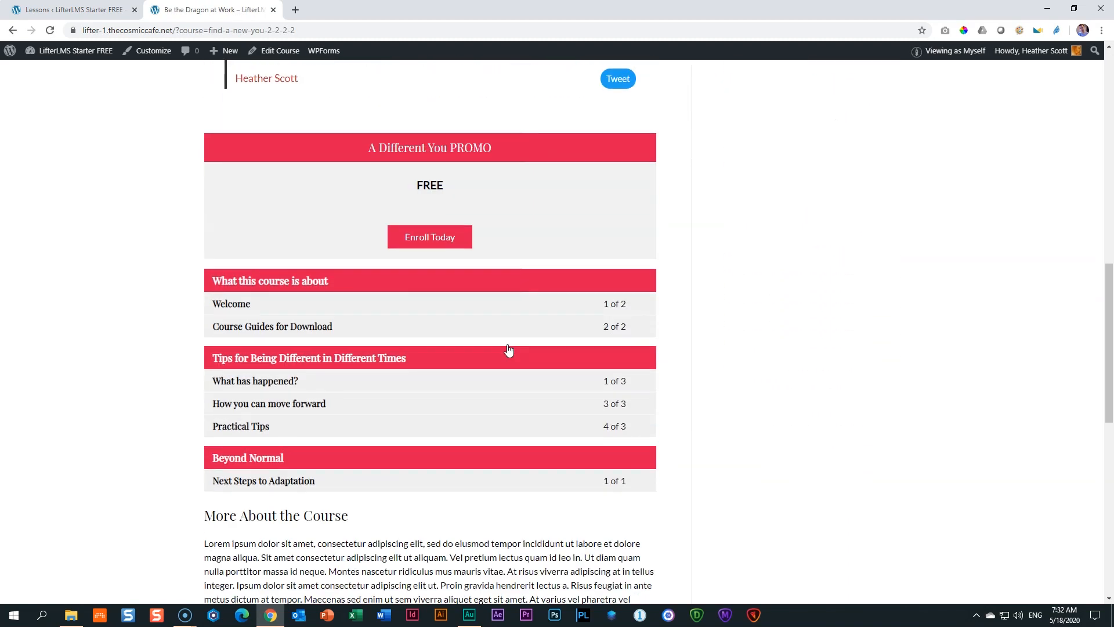
{"action": "left_click", "coordinate": [67, 9]}
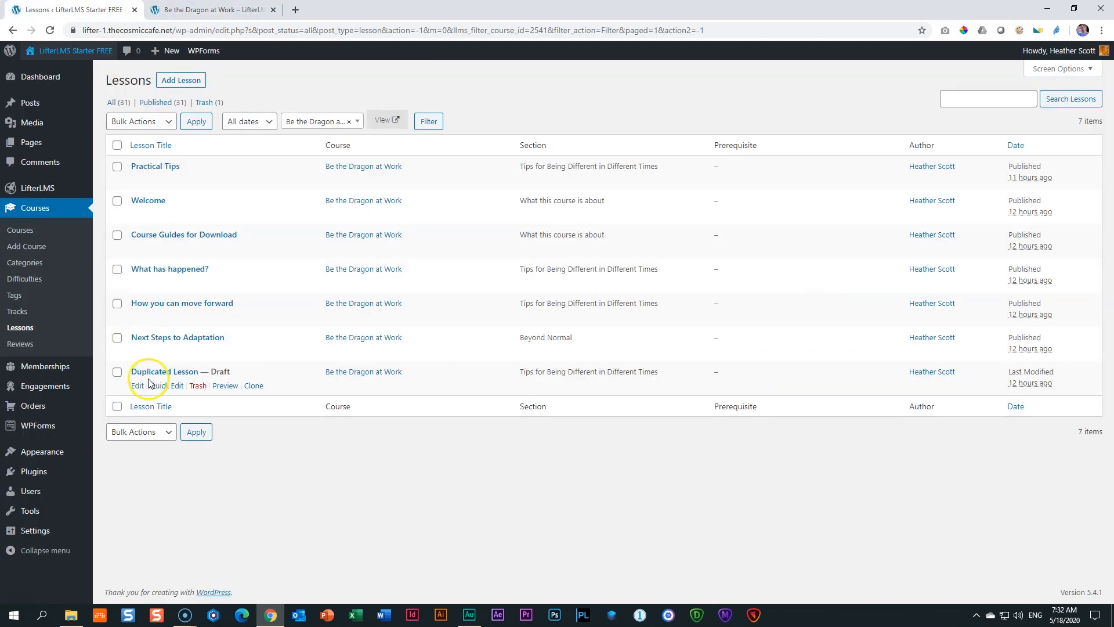
{"action": "left_click", "coordinate": [262, 17]}
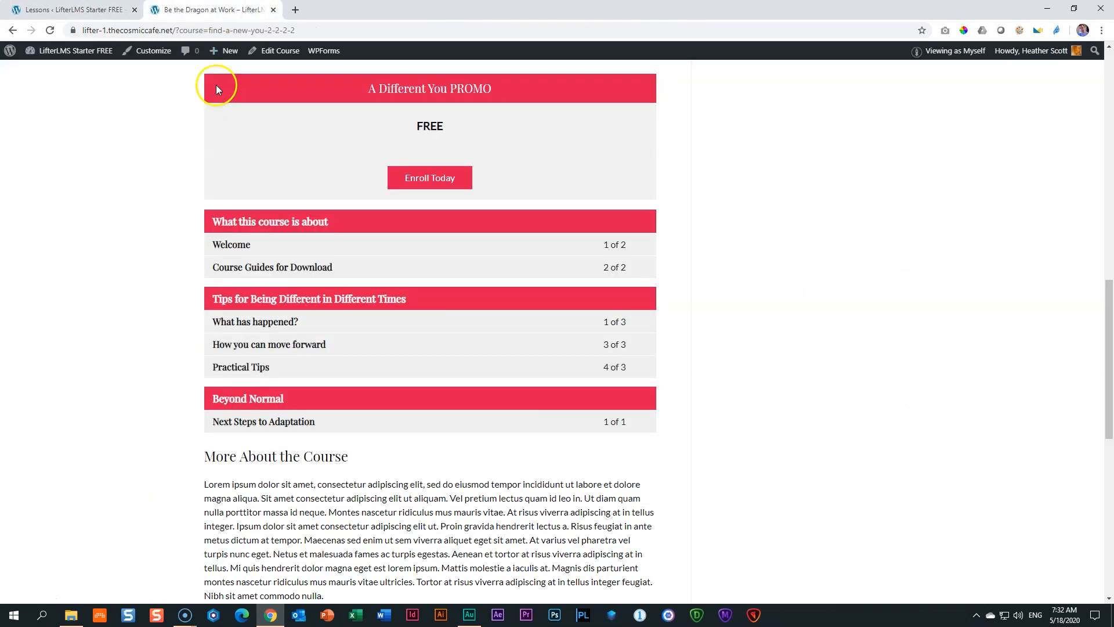
Set the Duplicated Lesson's status to Published with Quick Edit, update it, and reload the course page to check its outline.
{"action": "left_click", "coordinate": [81, 10]}
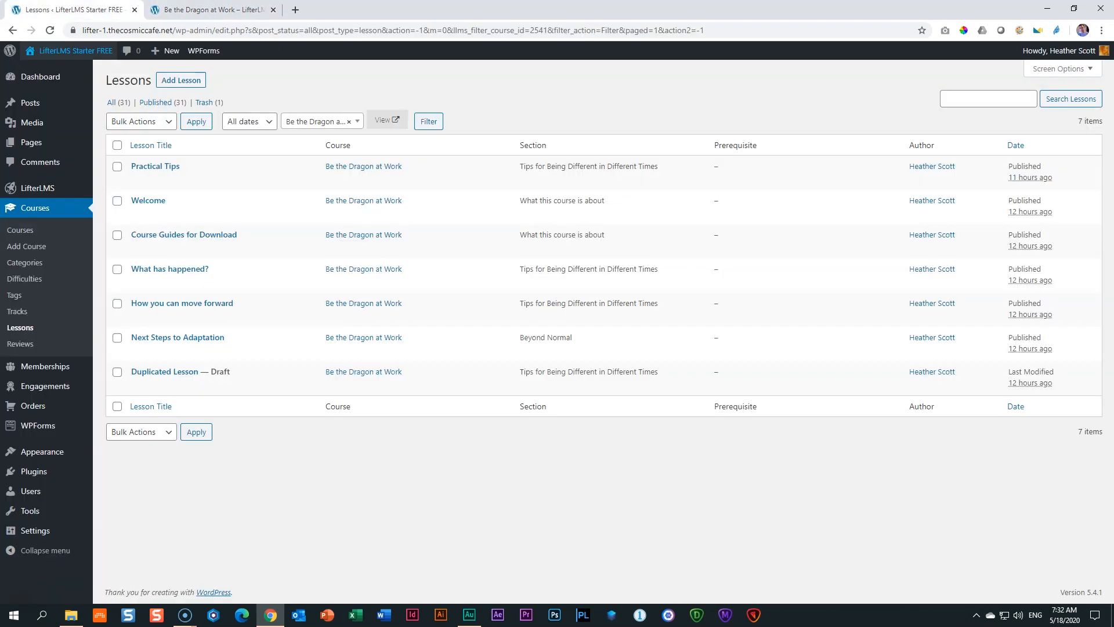
{"action": "left_click", "coordinate": [165, 386]}
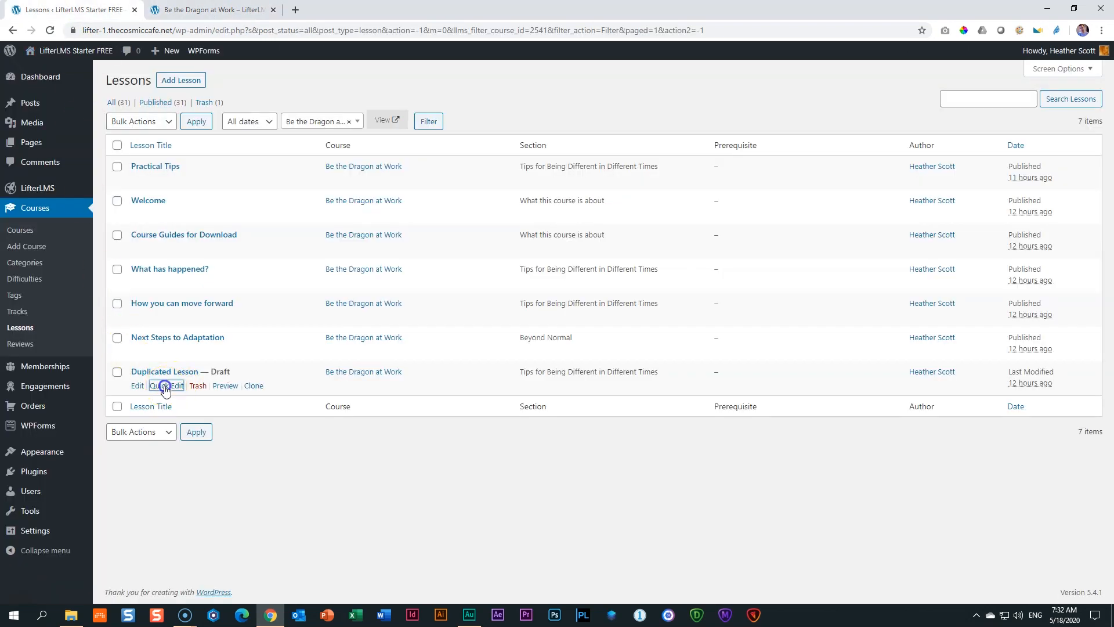
{"action": "left_click", "coordinate": [673, 427]}
{"action": "left_click", "coordinate": [672, 444]}
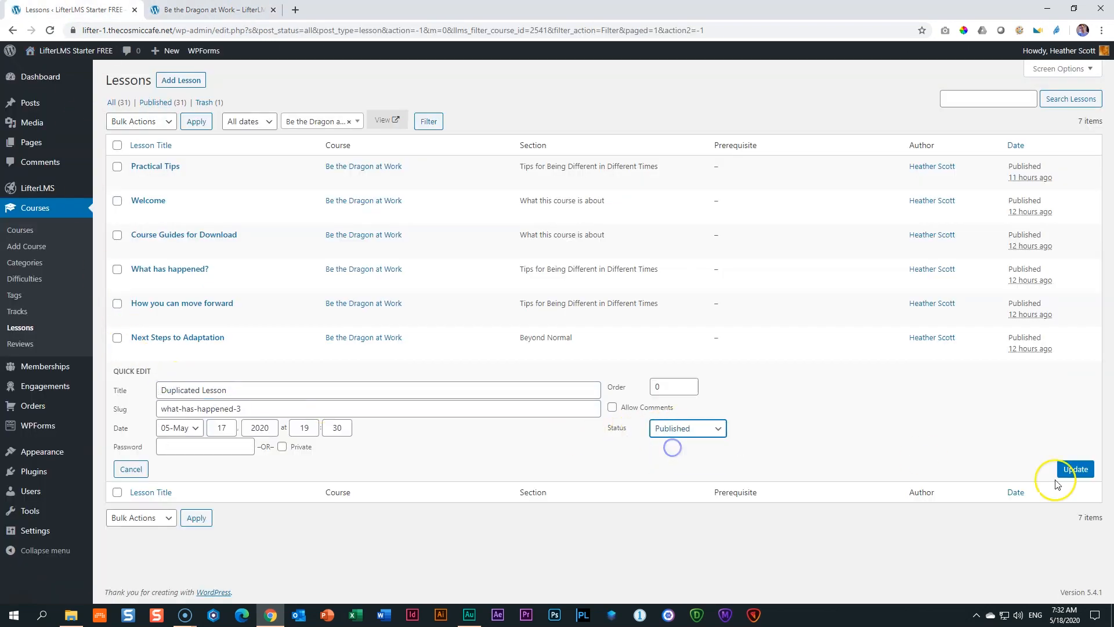
{"action": "left_click", "coordinate": [1077, 471]}
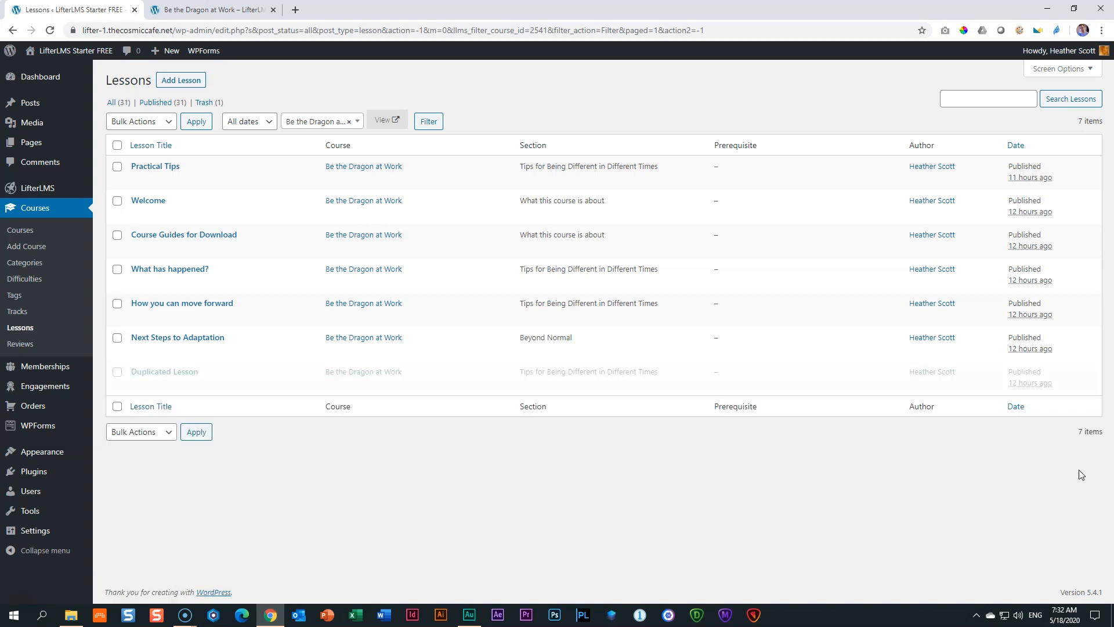
{"action": "left_click", "coordinate": [197, 10]}
{"action": "left_click", "coordinate": [51, 31]}
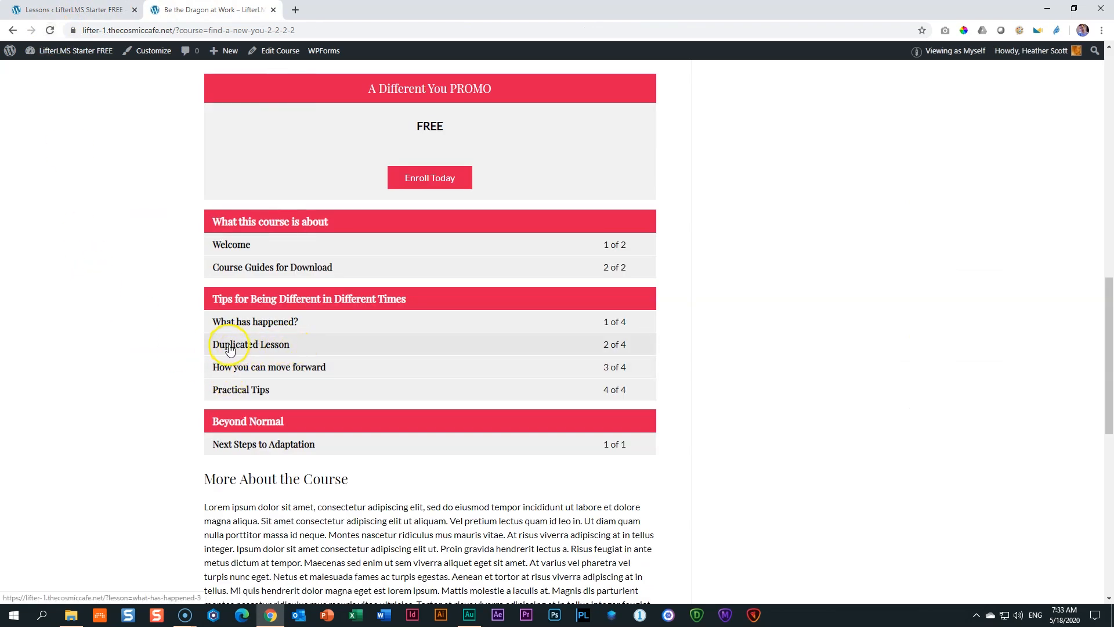
Open the Be the Dragon at Work course in the Course Builder from the Courses list and expand all its sections.
{"action": "left_click", "coordinate": [69, 10]}
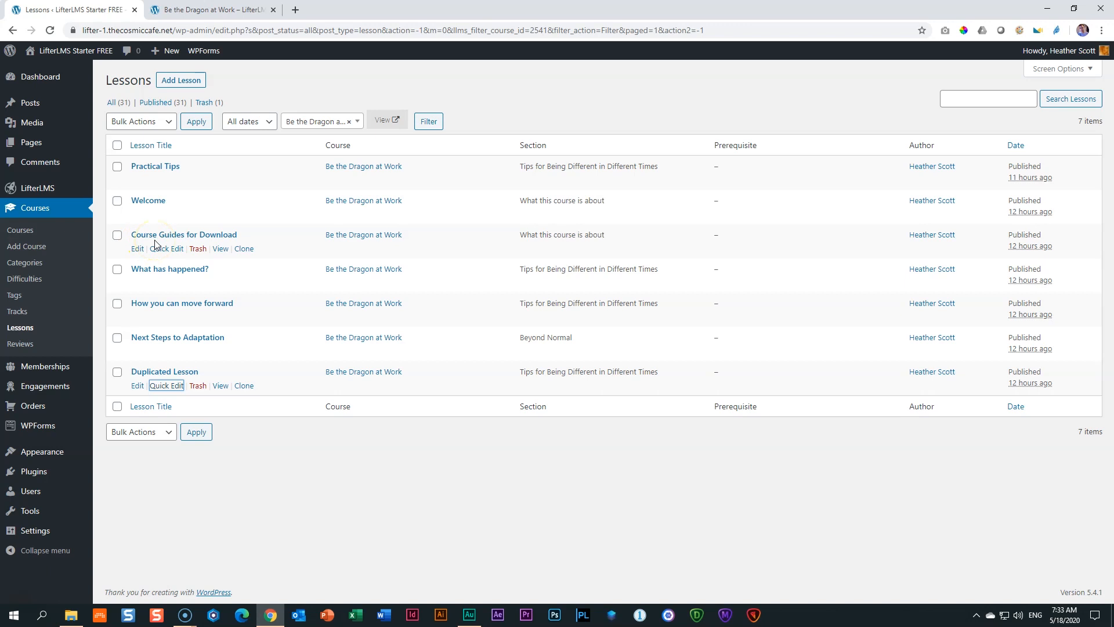
{"action": "left_click", "coordinate": [29, 232]}
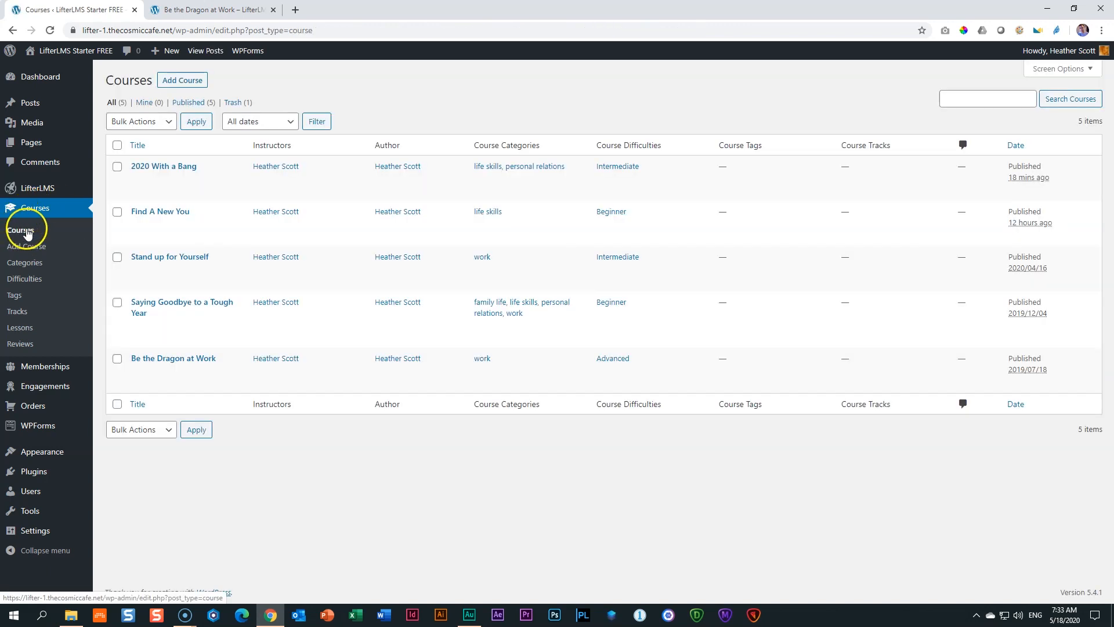
{"action": "mouse_move", "coordinate": [149, 361]}
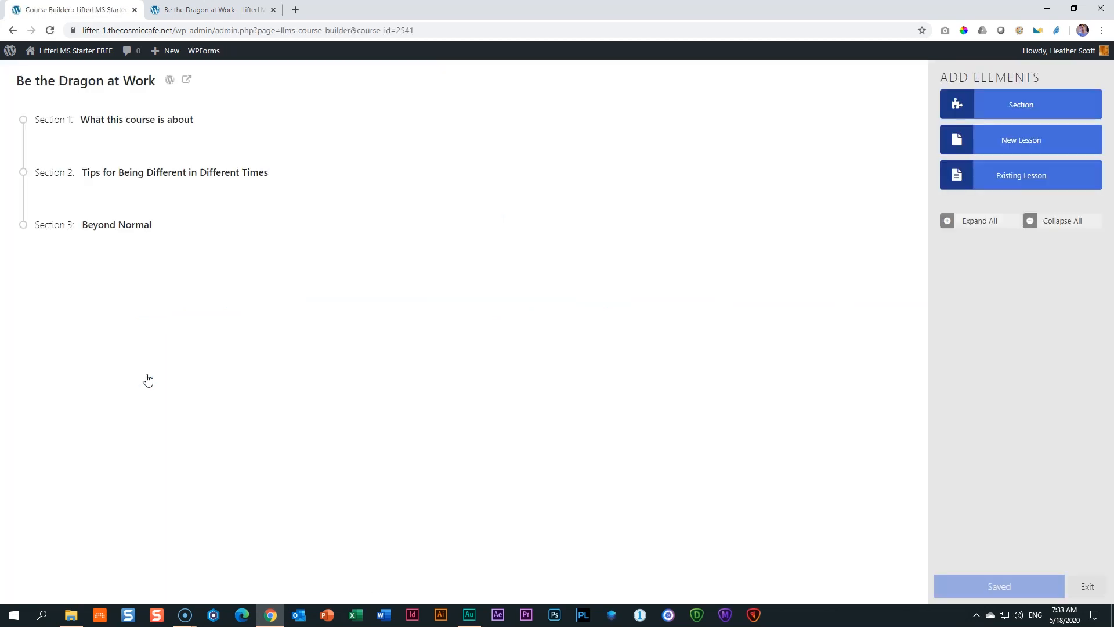
{"action": "left_click", "coordinate": [978, 226]}
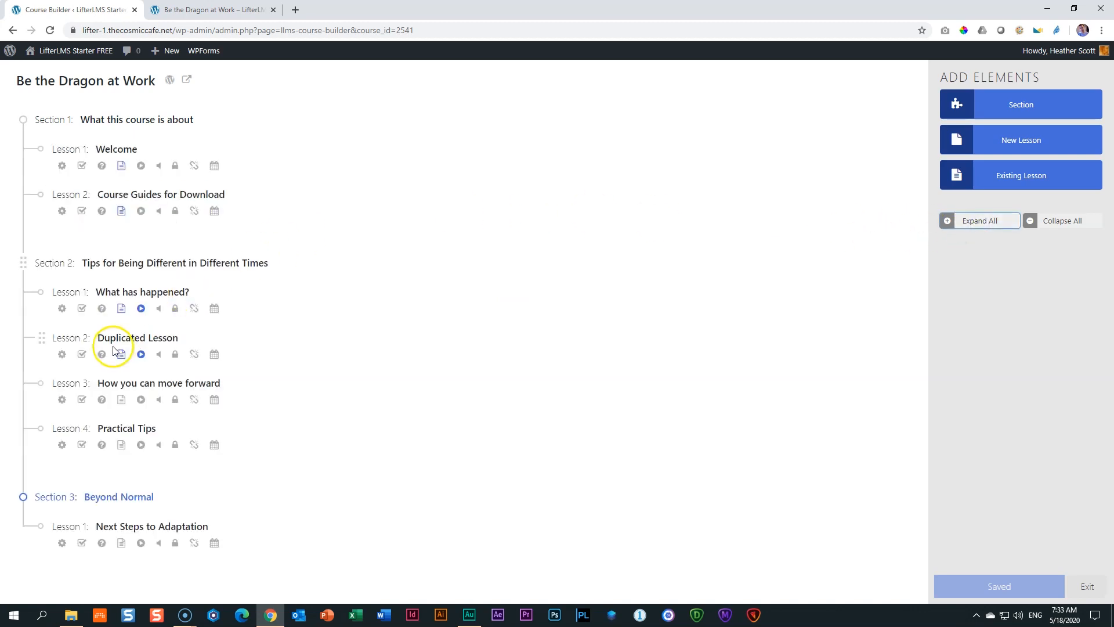
Unpublish the Duplicated Lesson in its Course Builder settings, save, and reload the course page to check its outline.
{"action": "left_click", "coordinate": [62, 355]}
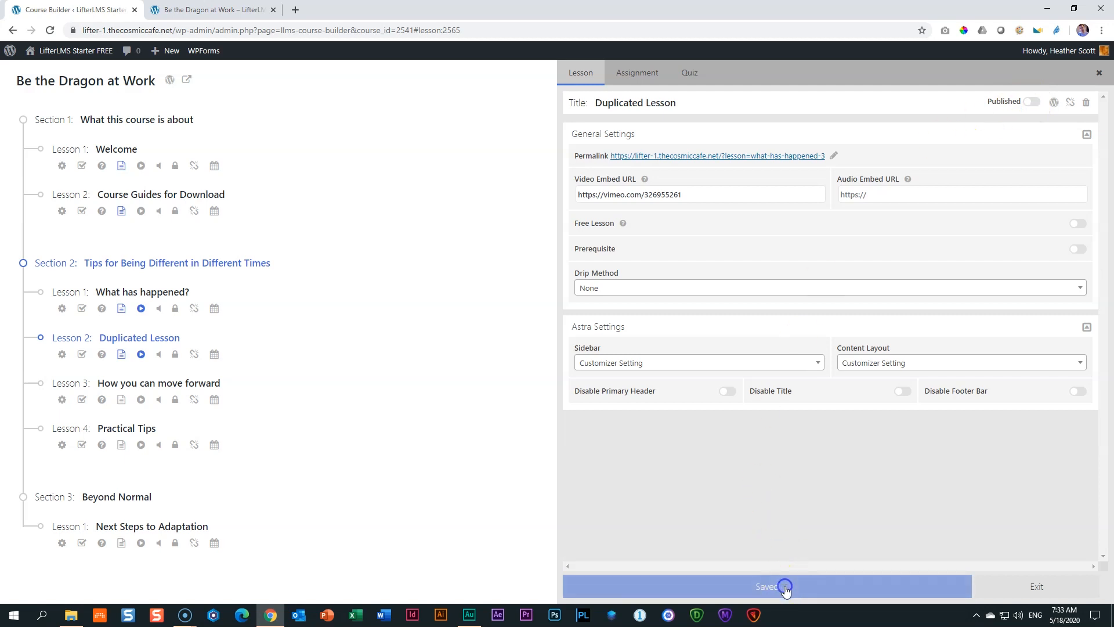
{"action": "left_click", "coordinate": [779, 587]}
{"action": "left_click", "coordinate": [244, 9]}
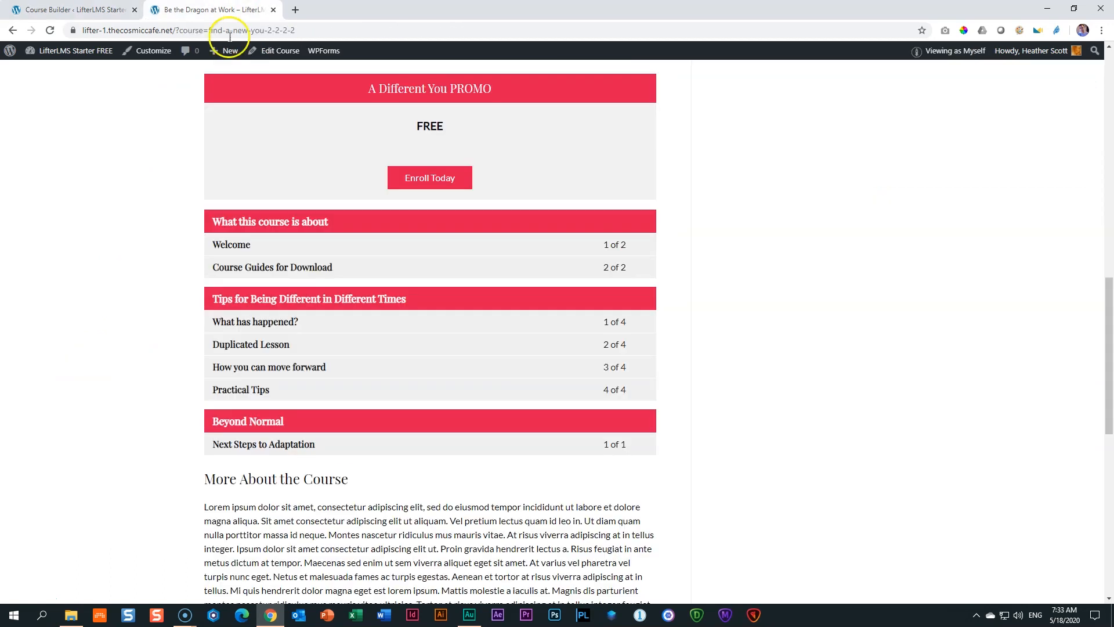
{"action": "left_click", "coordinate": [54, 30]}
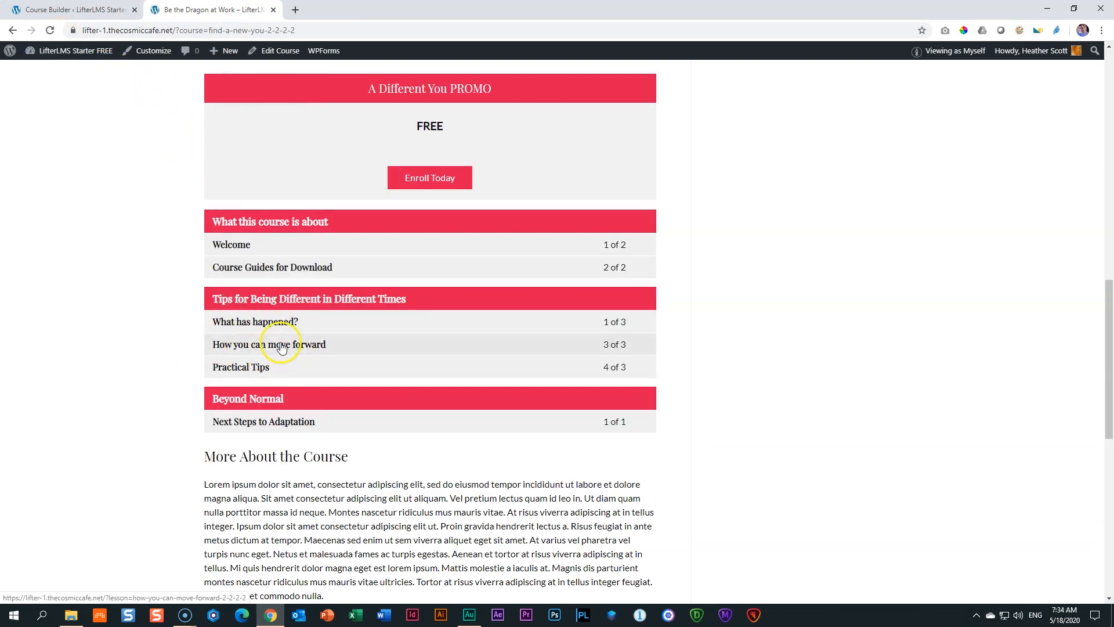
Switch the Duplicated Lesson back to Published in the Course Builder, save, and check the course outline on the reloaded page.
{"action": "left_click", "coordinate": [76, 10]}
{"action": "left_click", "coordinate": [1031, 102]}
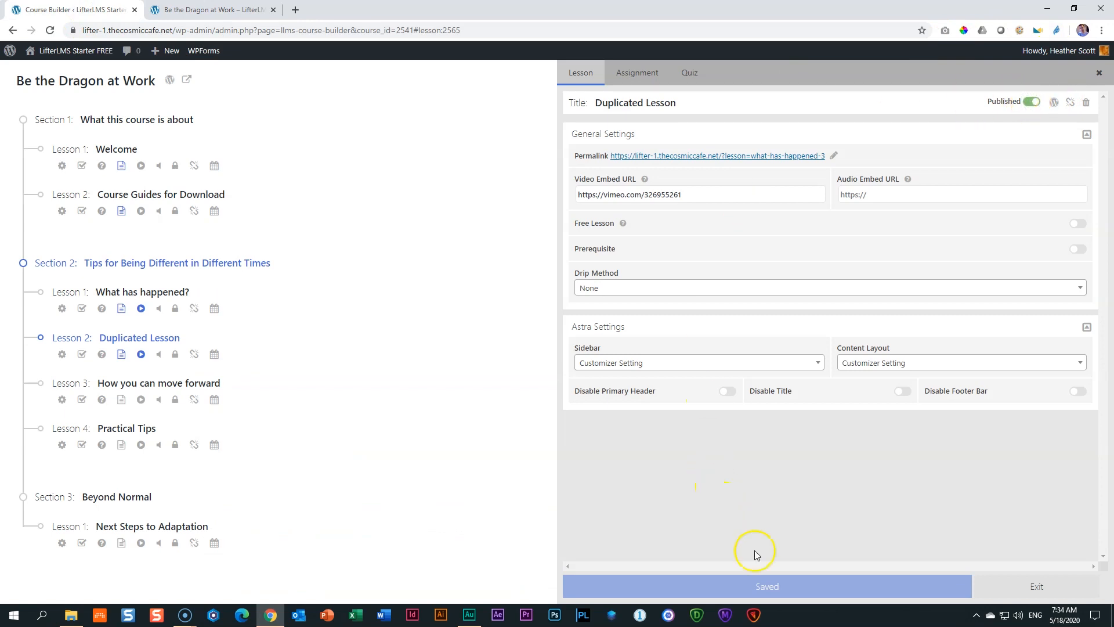
{"action": "left_click", "coordinate": [793, 594]}
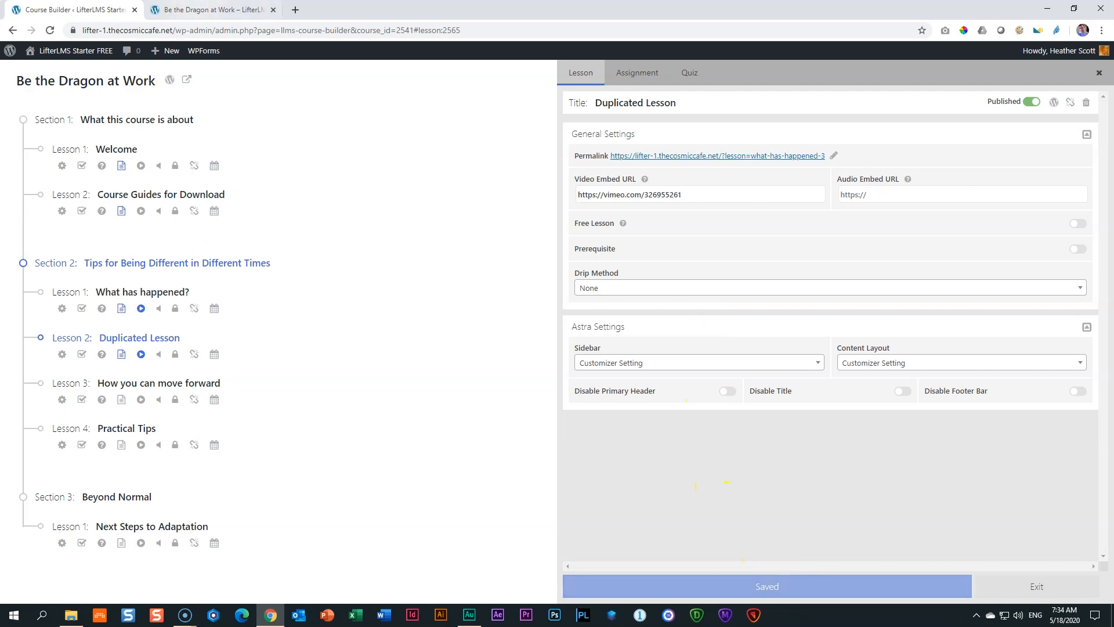
{"action": "left_click", "coordinate": [200, 10]}
{"action": "left_click", "coordinate": [49, 31]}
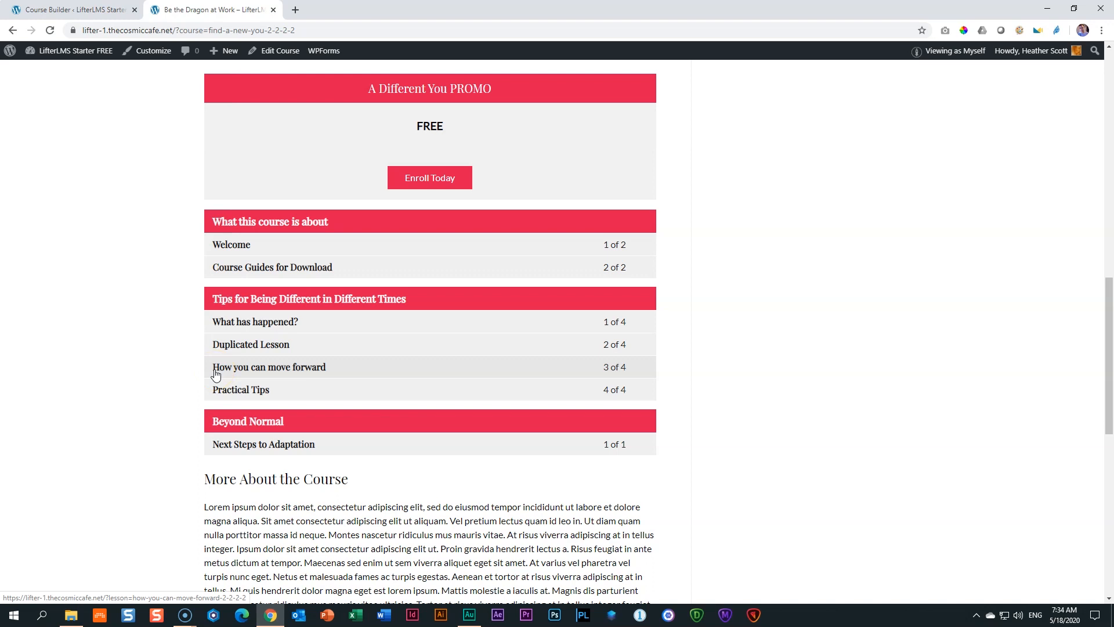
Return to the site's home page and look over the courses in the Current Courses catalog.
{"action": "left_click", "coordinate": [75, 10]}
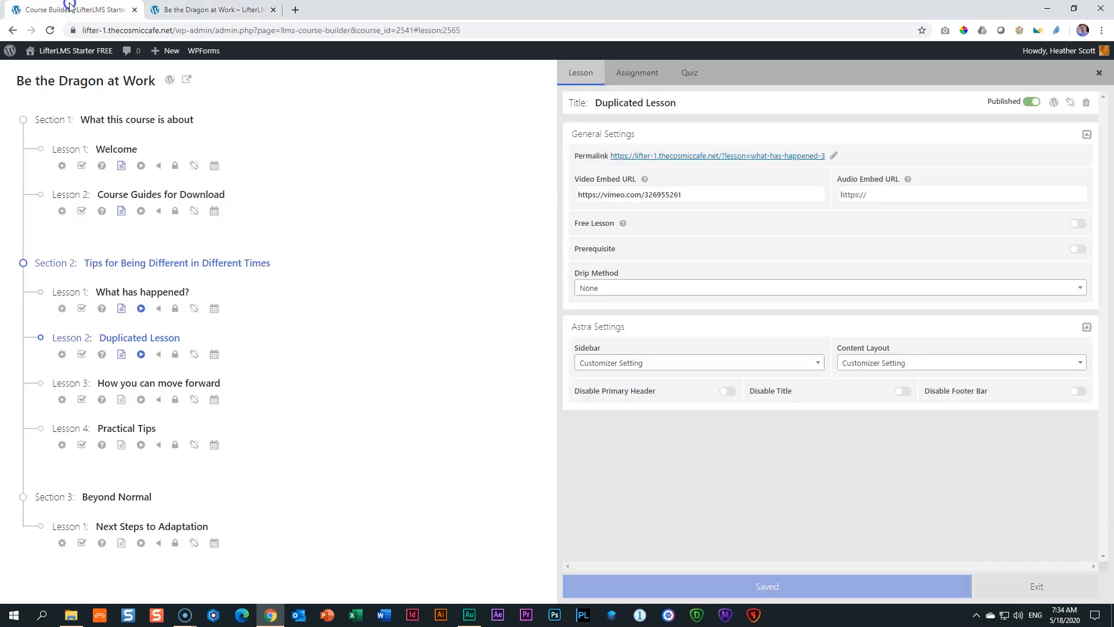
{"action": "left_click", "coordinate": [255, 10]}
{"action": "key", "text": "F5"}
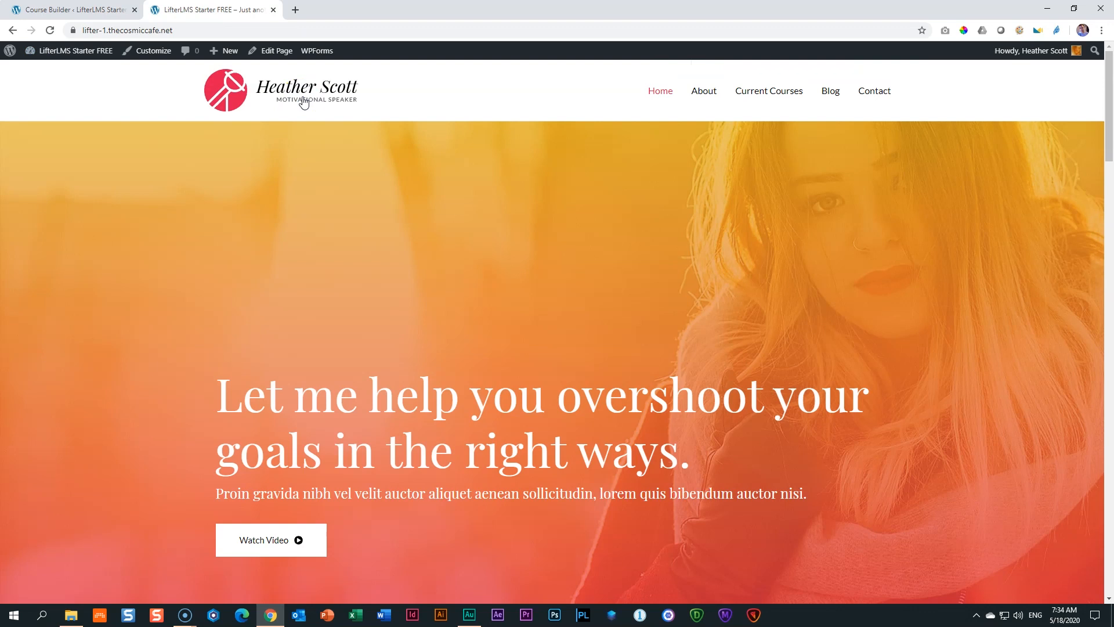
{"action": "left_click", "coordinate": [783, 93]}
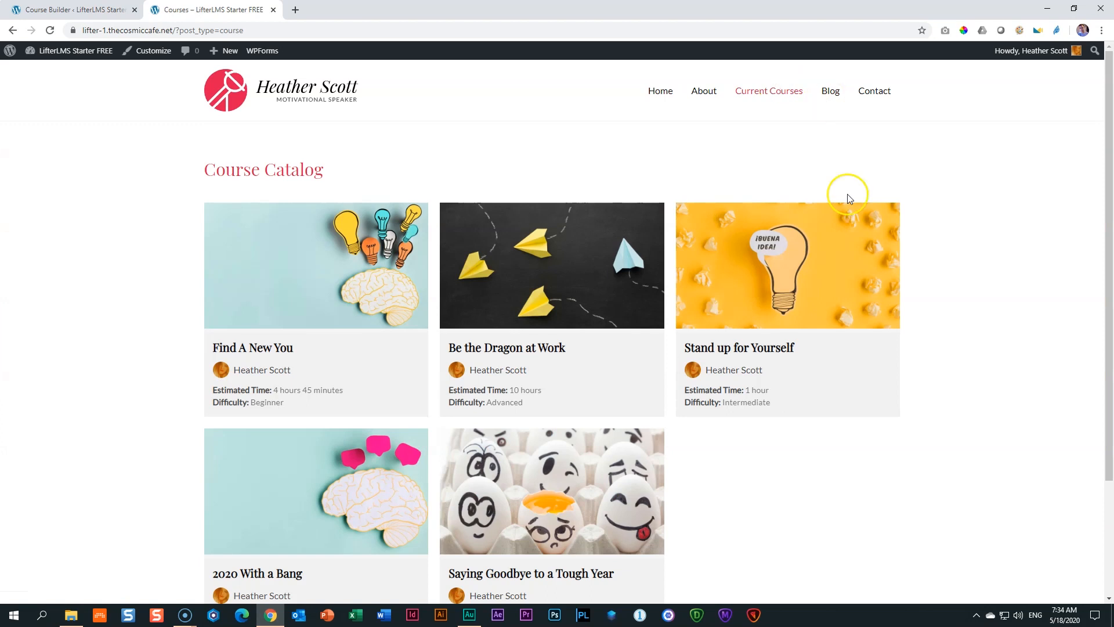
{"action": "scroll", "coordinate": [749, 362], "scroll_direction": "down", "scroll_amount": 2}
{"action": "scroll", "coordinate": [748, 363], "scroll_direction": "up", "scroll_amount": 2}
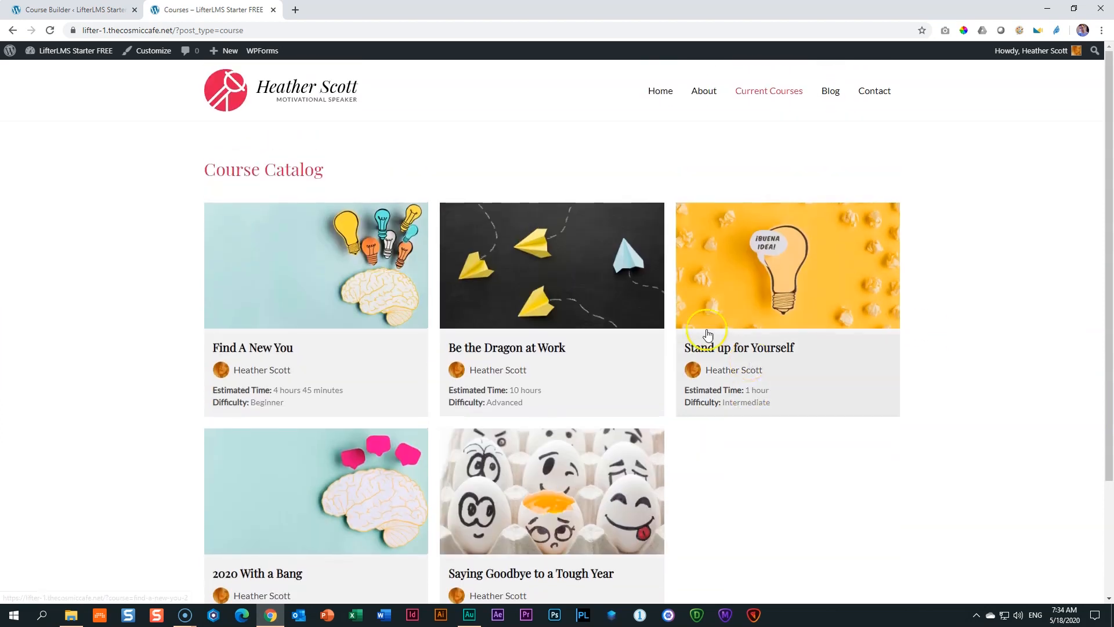